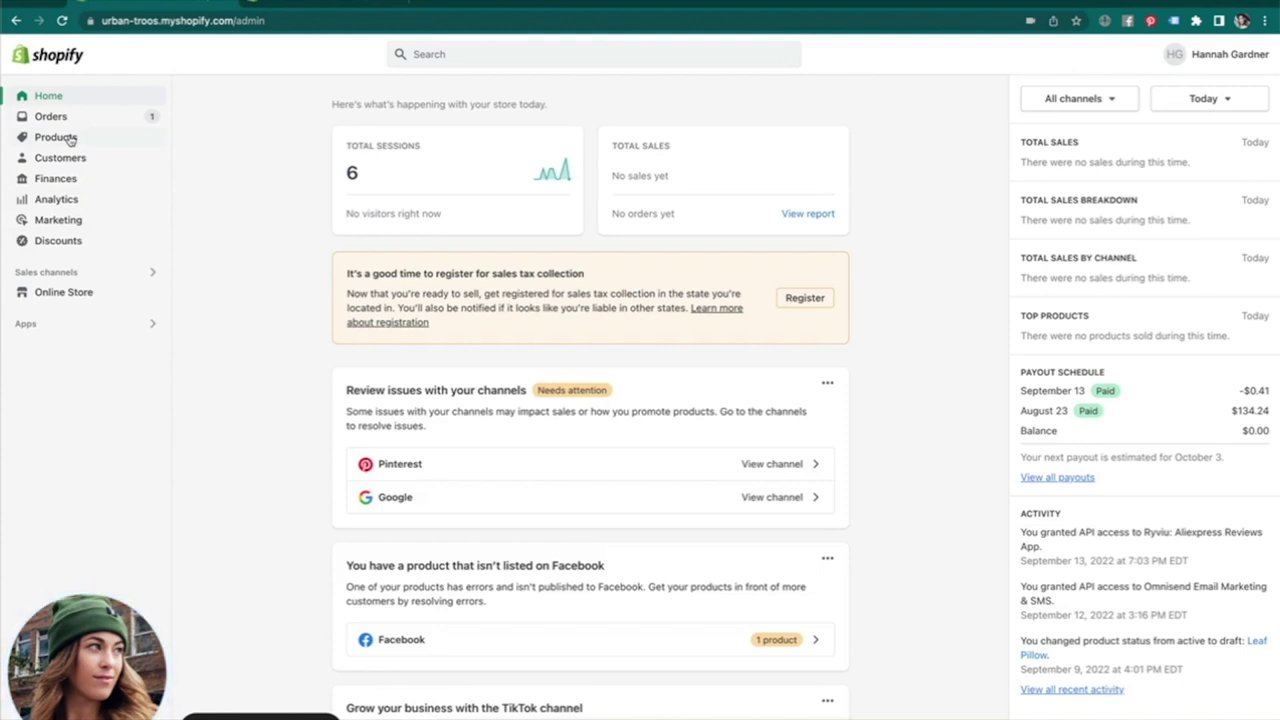
Open the store's product list and view its Collections.
left_click(56, 137)
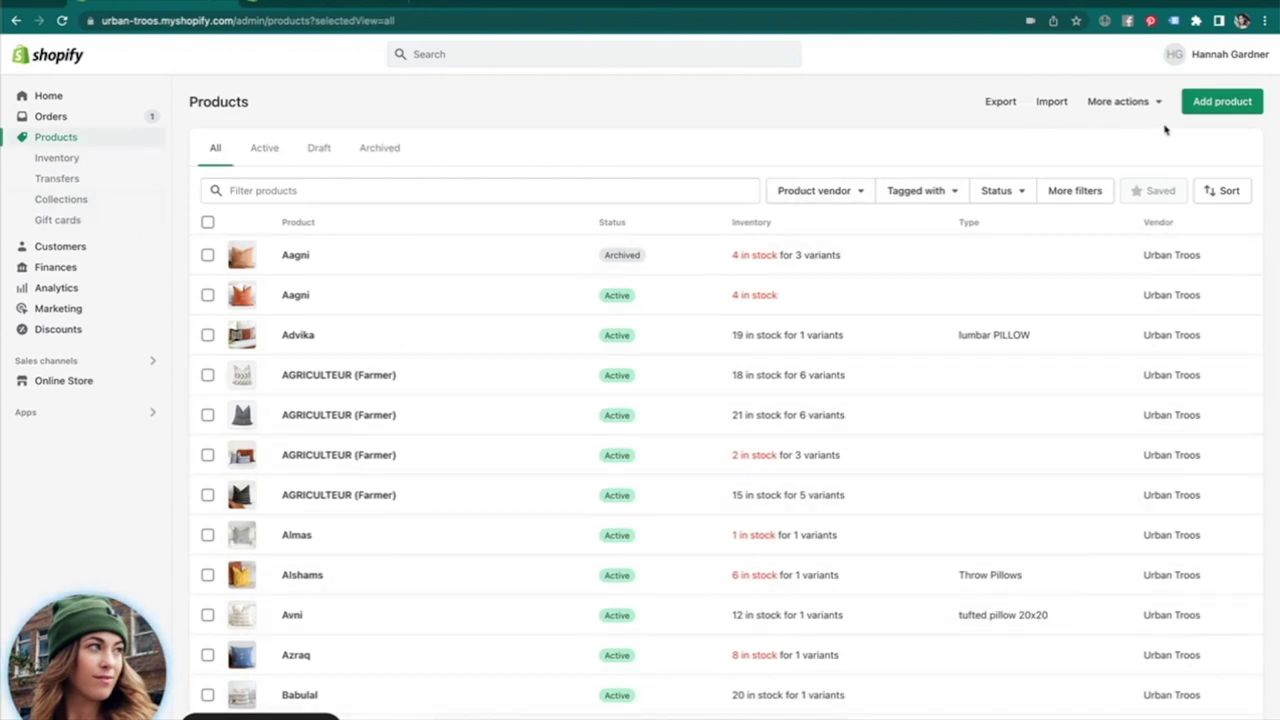
left_click(64, 200)
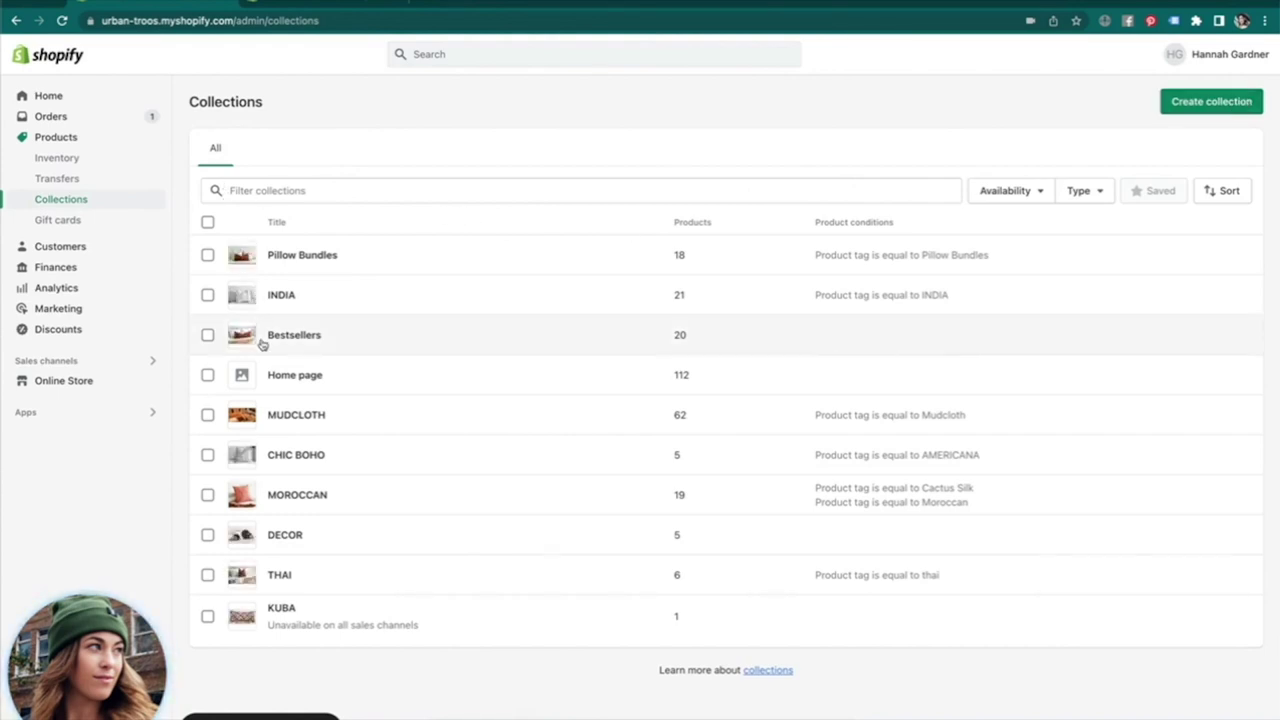
Start a new product and examine its product organization fields, including Collections and Tags.
left_click(52, 137)
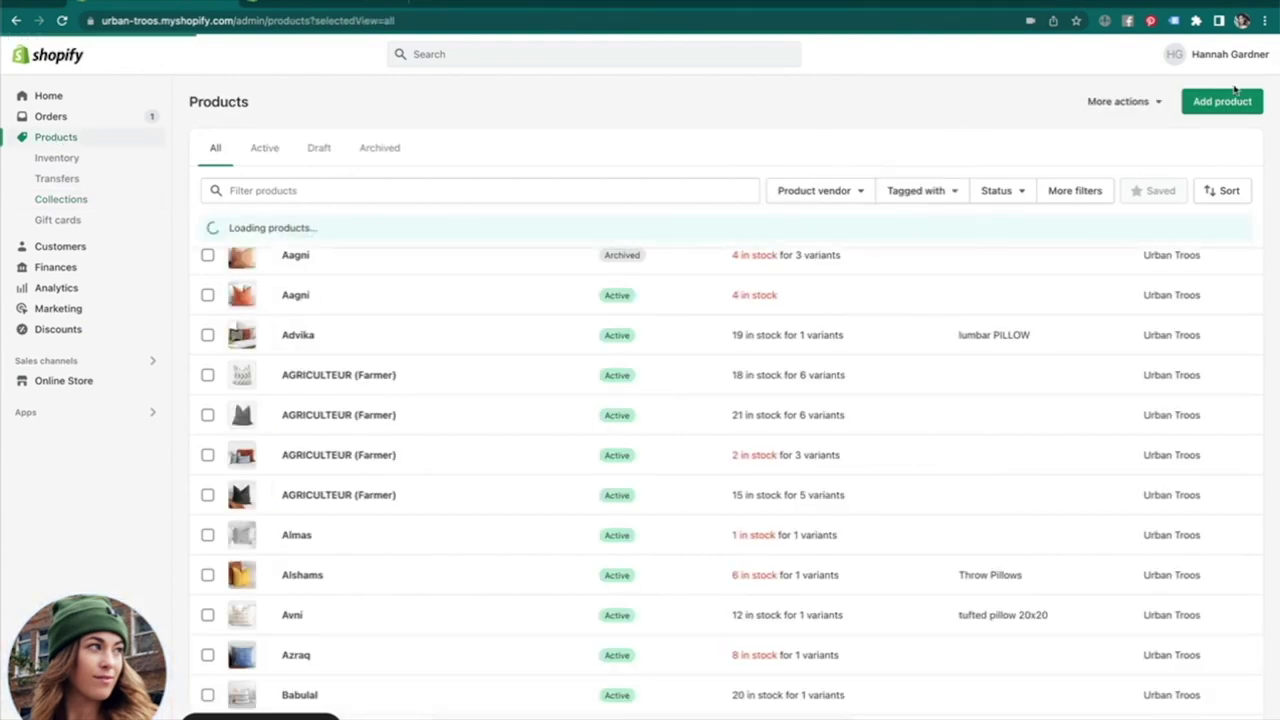
left_click(1221, 104)
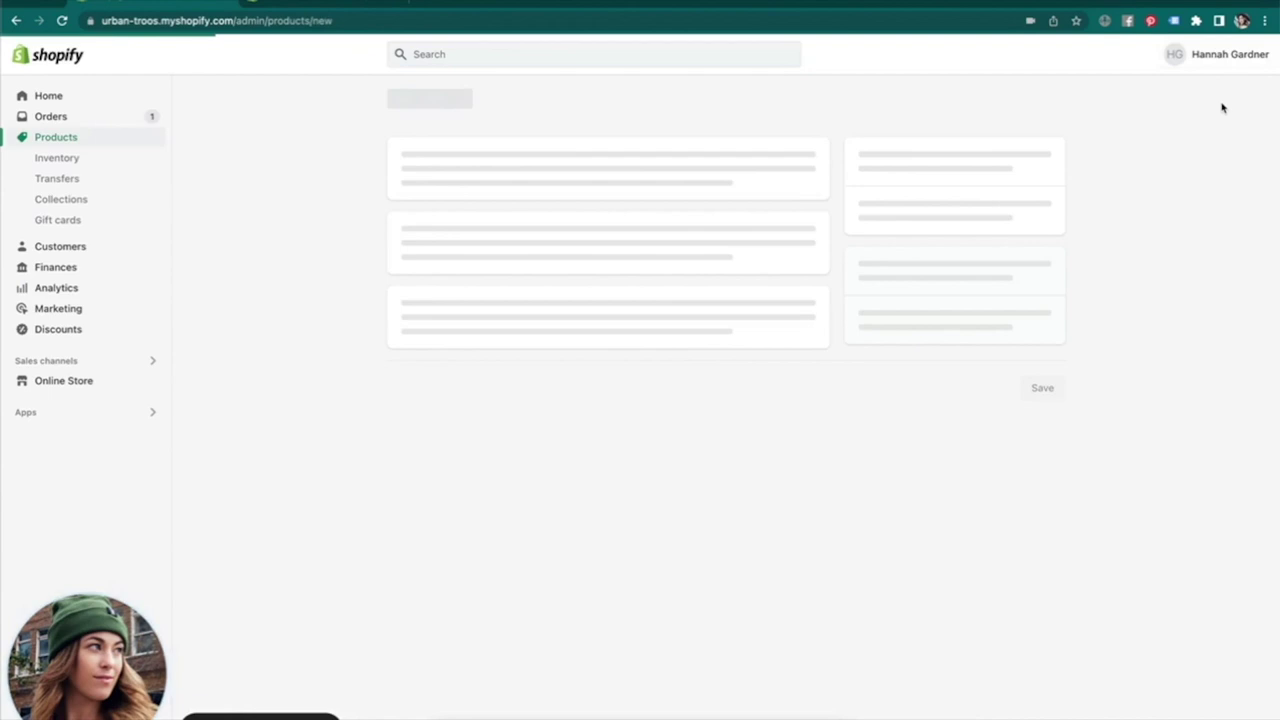
scroll(988, 394, "down", 5)
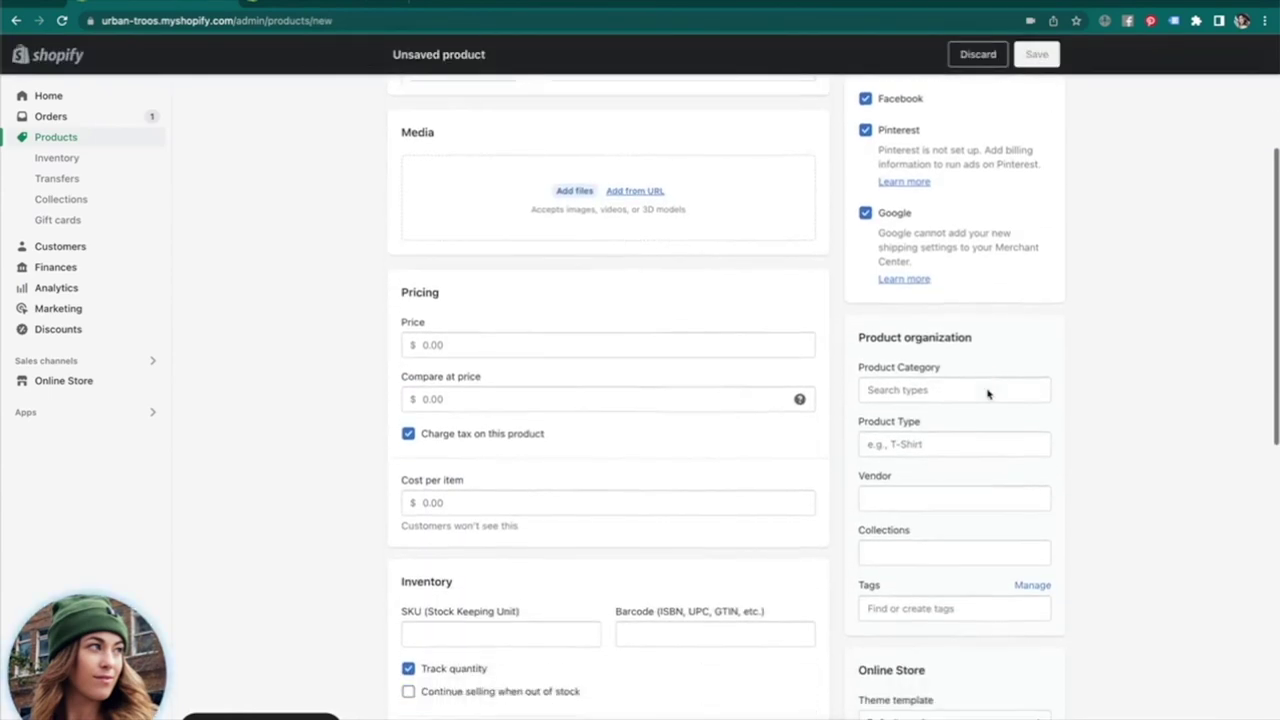
scroll(988, 394, "down", 1)
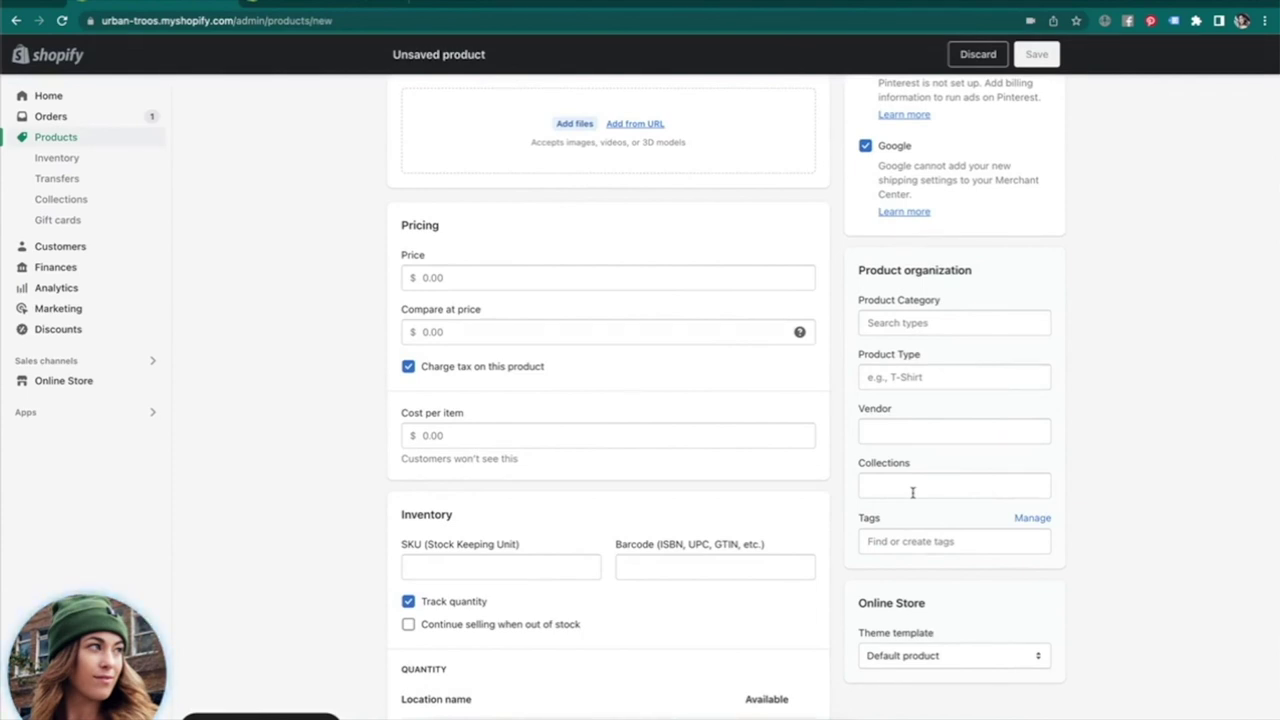
Open the Online Store's Themes page.
left_click(94, 383)
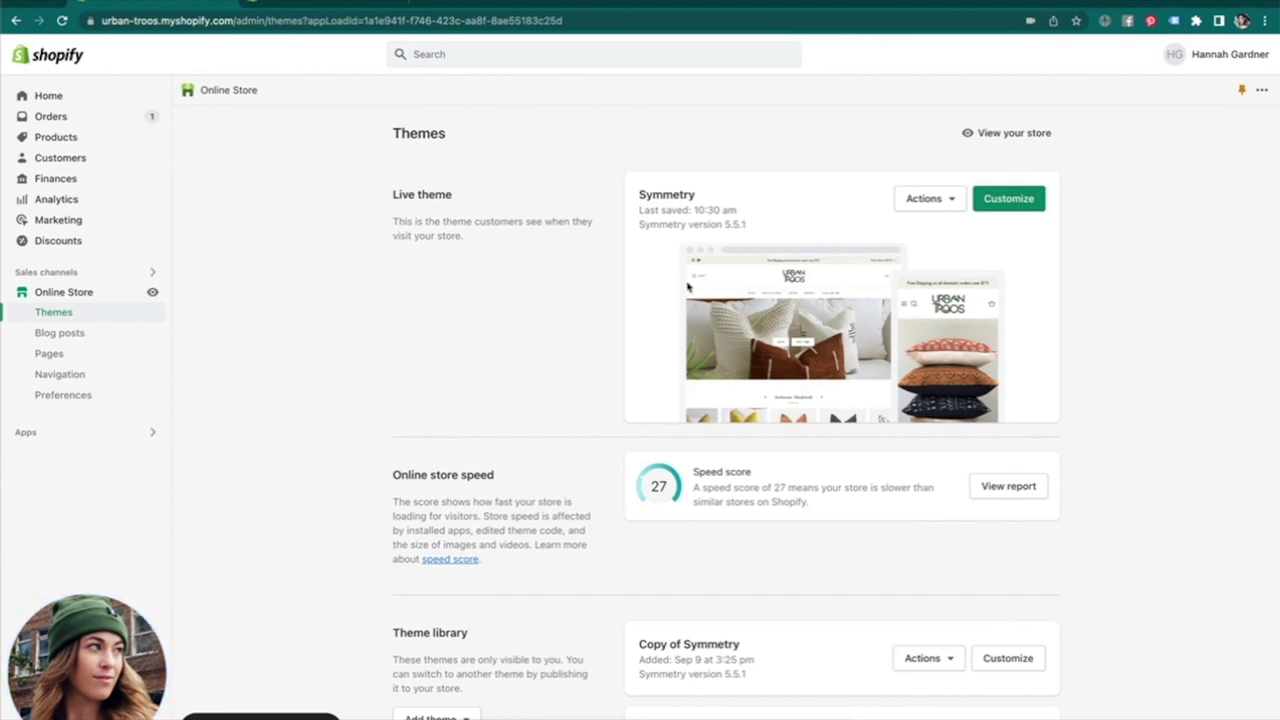
left_click_drag(95, 689, 100, 425)
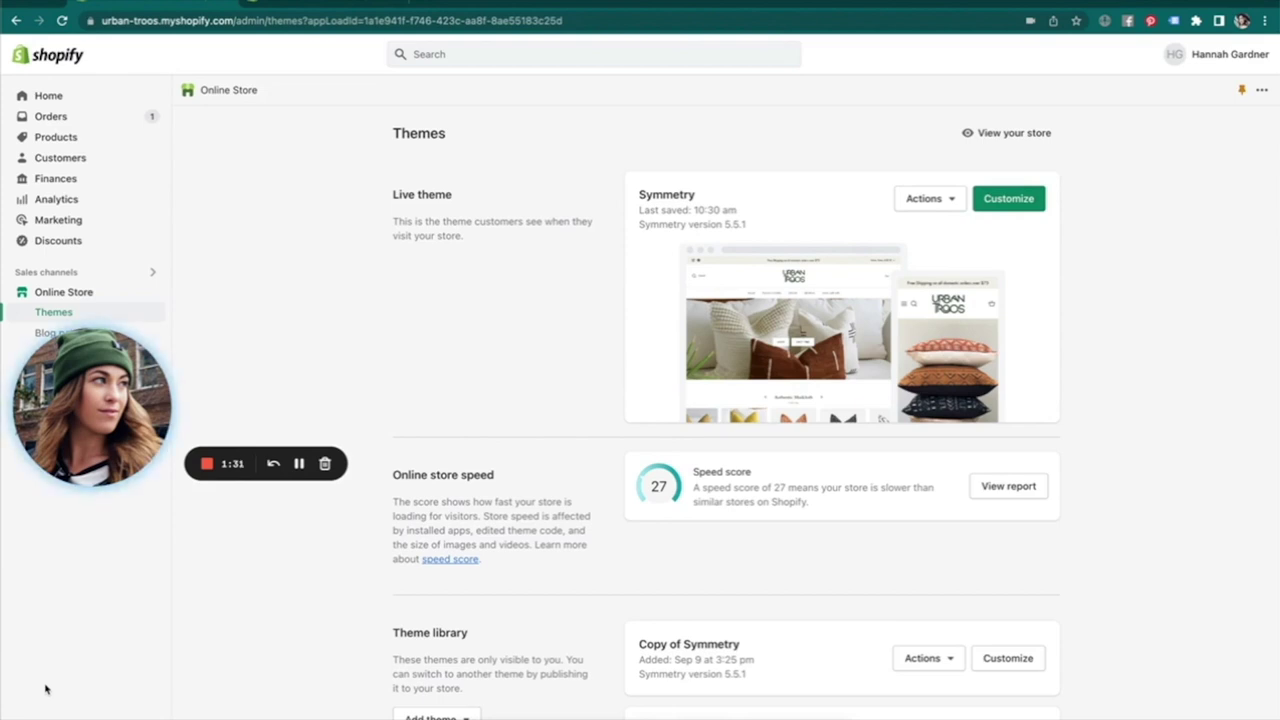
left_click_drag(100, 388, 94, 490)
mouse_move(97, 479)
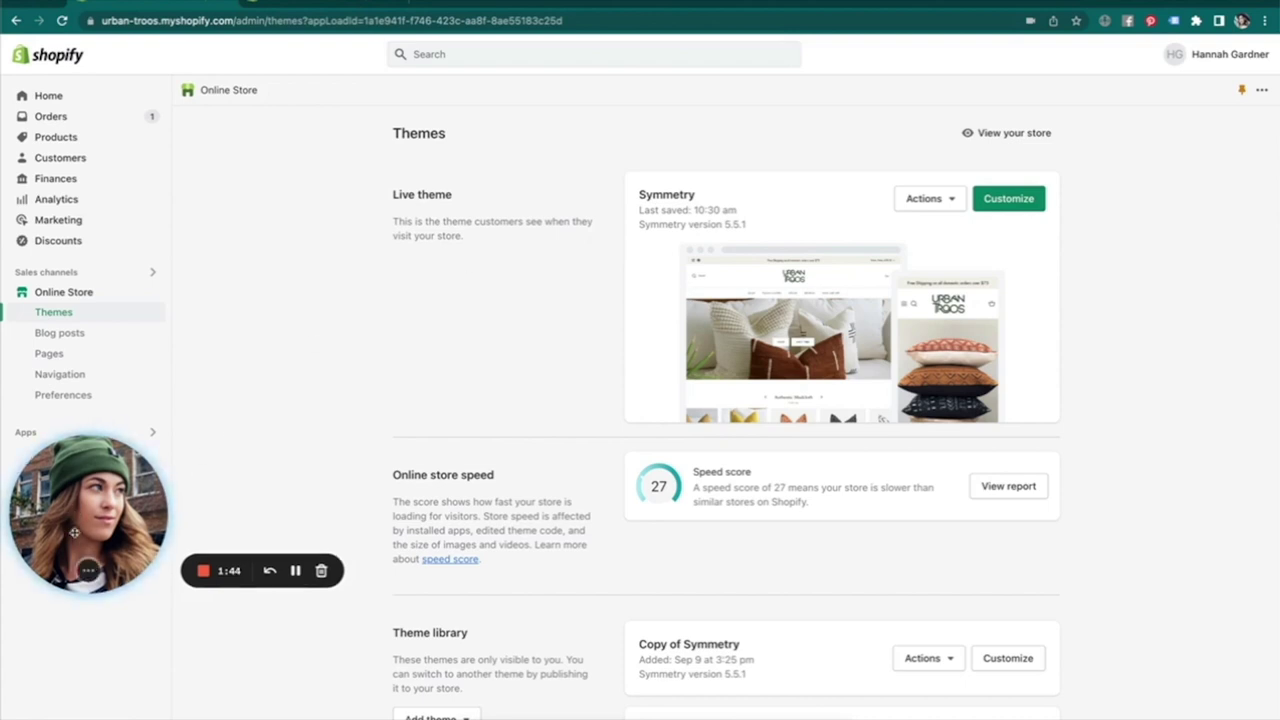
left_click_drag(74, 514, 84, 568)
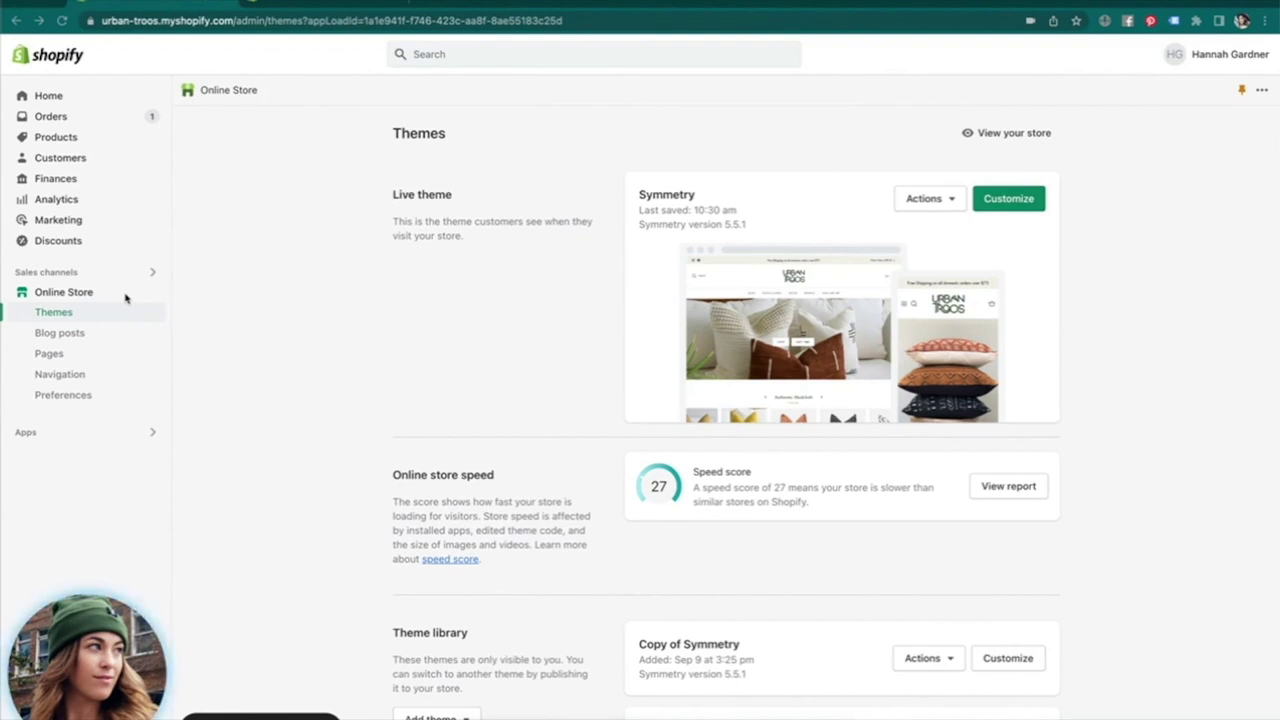
Open the Main menu in the online store's navigation and expand PILLOW COVERS to examine its submenu items.
left_click(60, 375)
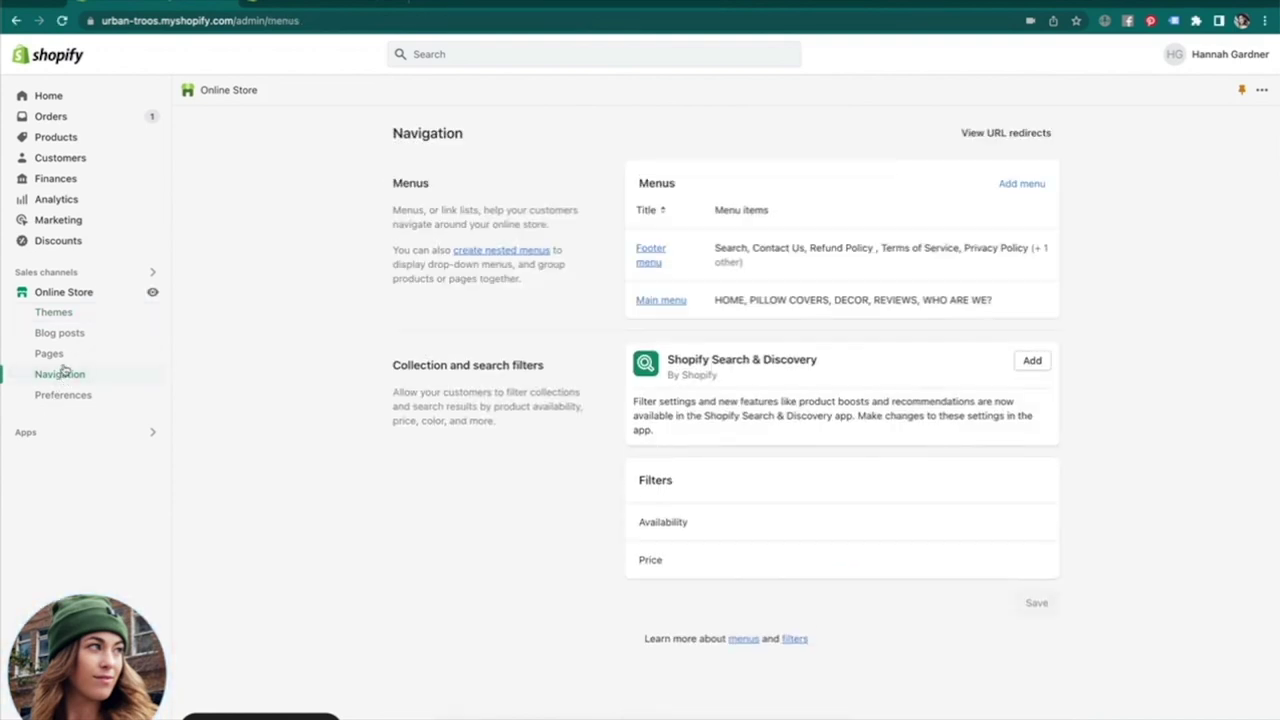
double_click(425, 181)
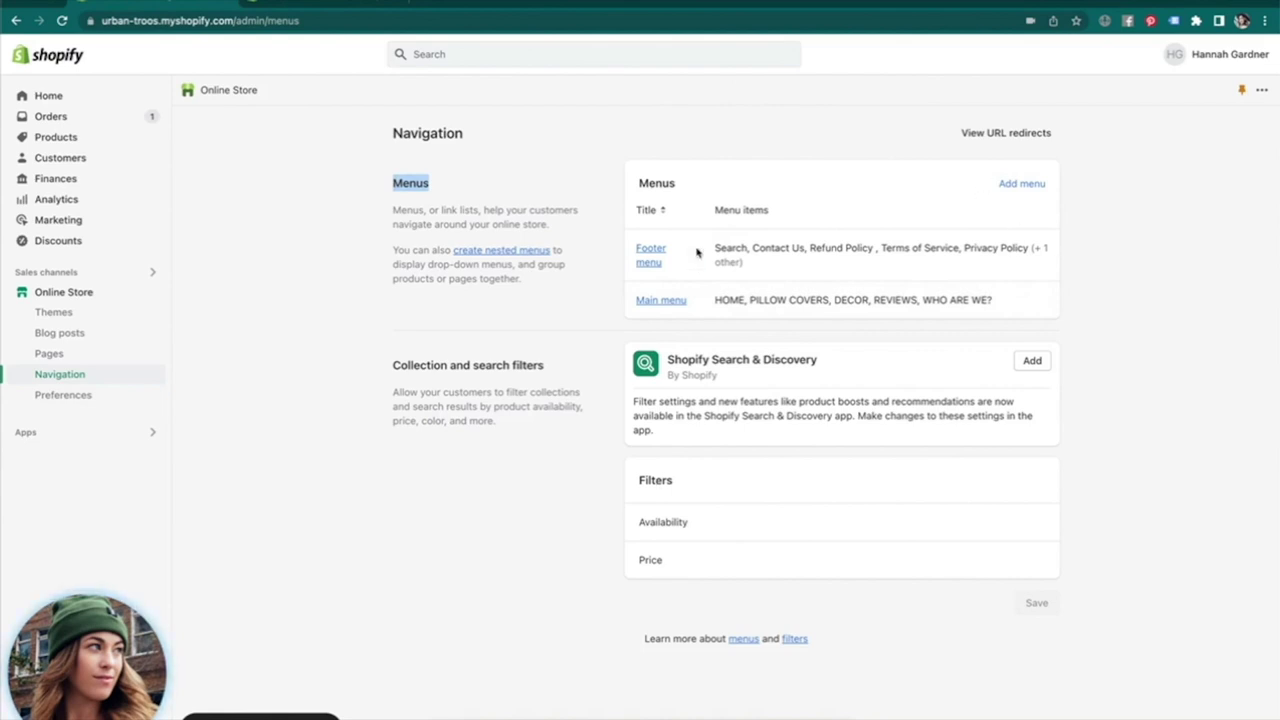
left_click(655, 301)
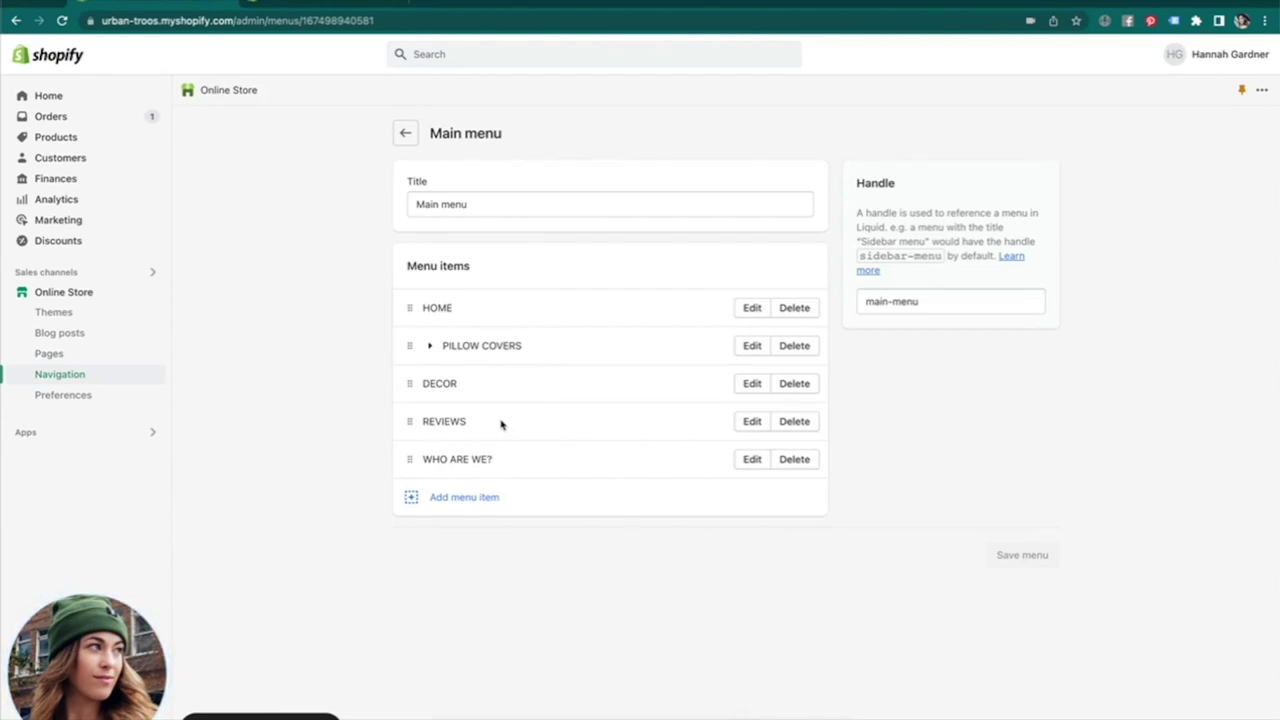
left_click(431, 348)
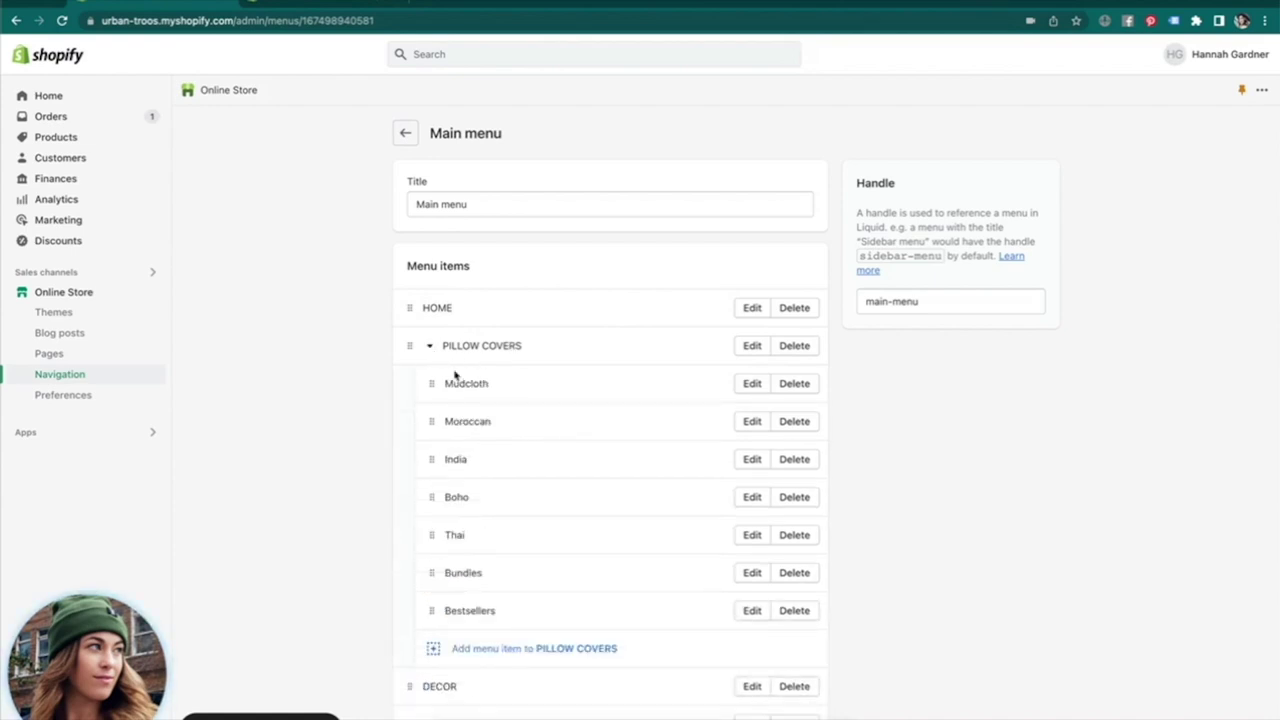
scroll(470, 395, "down", 1)
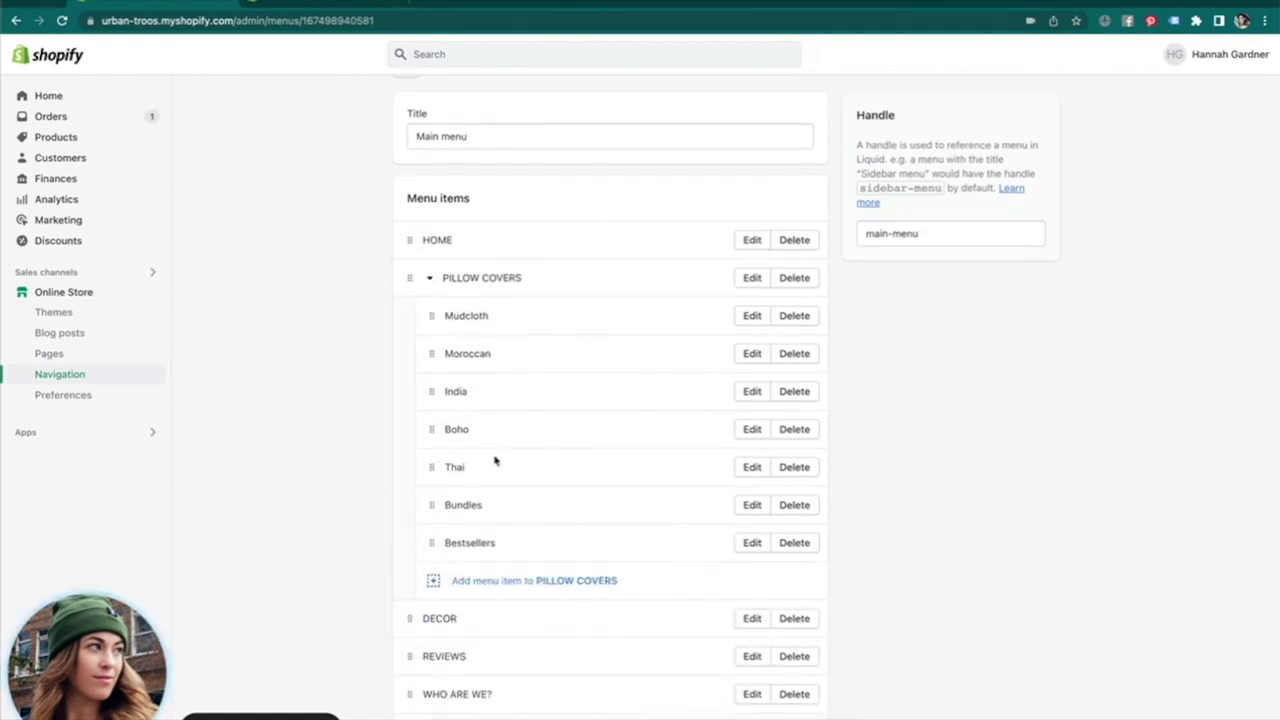
scroll(527, 511, "down", 1)
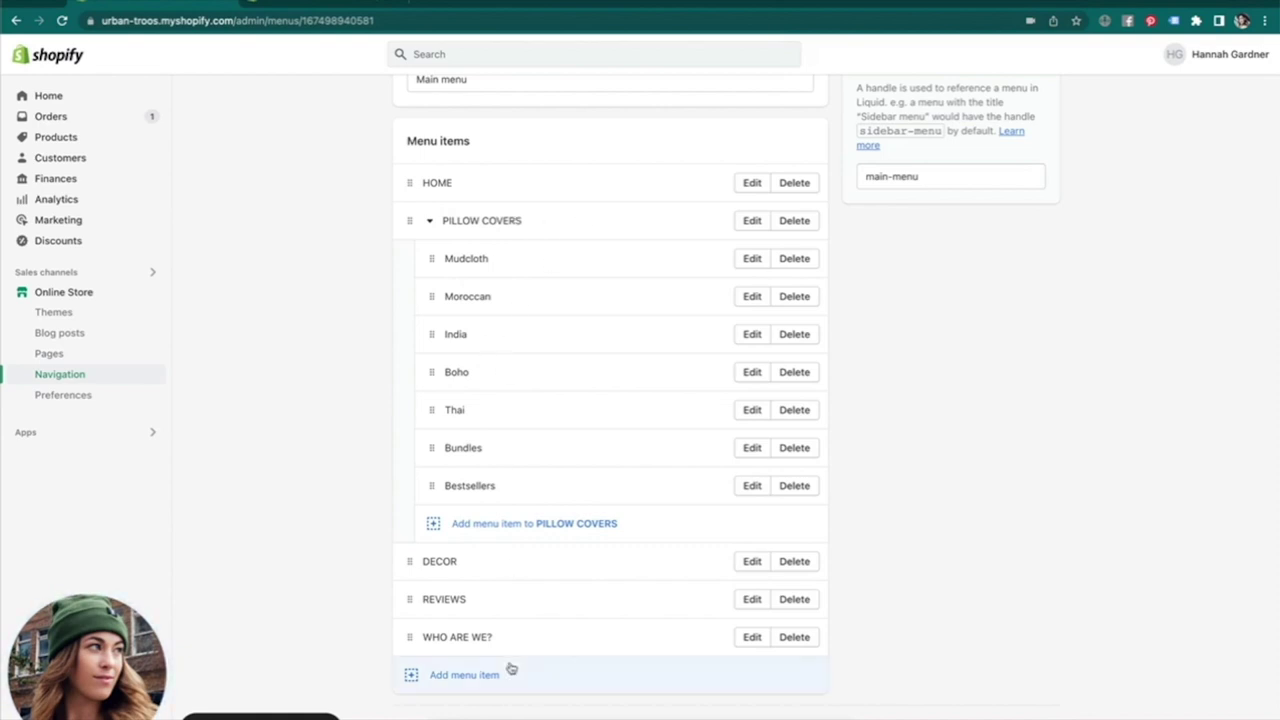
Add a top-level item named TEST to the Main menu, linked to the Bestsellers collection.
left_click(477, 679)
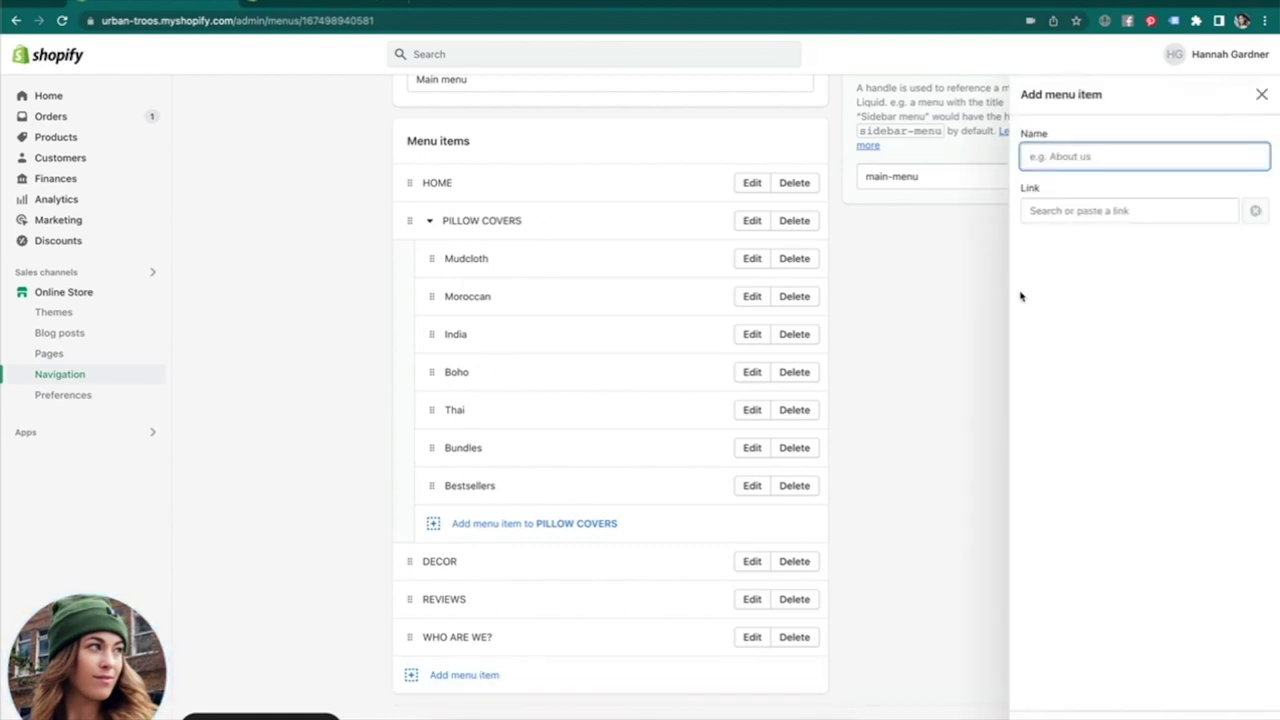
type("TEST")
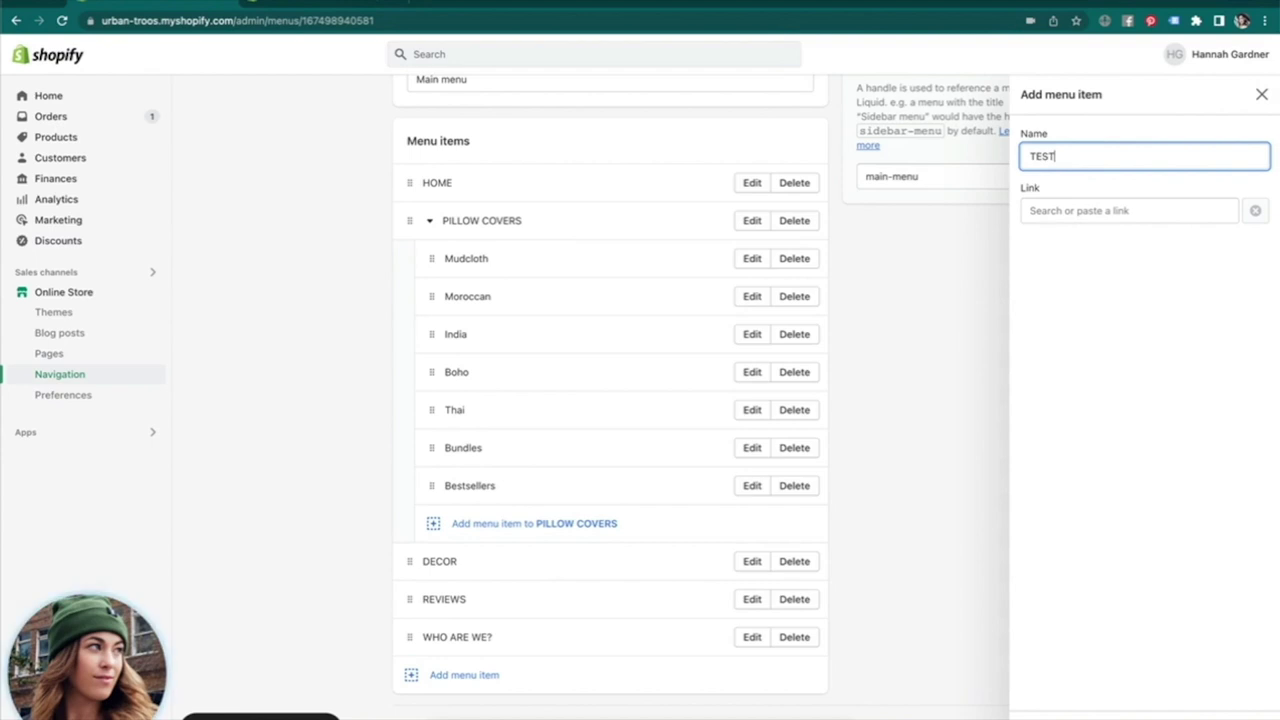
left_click(1086, 210)
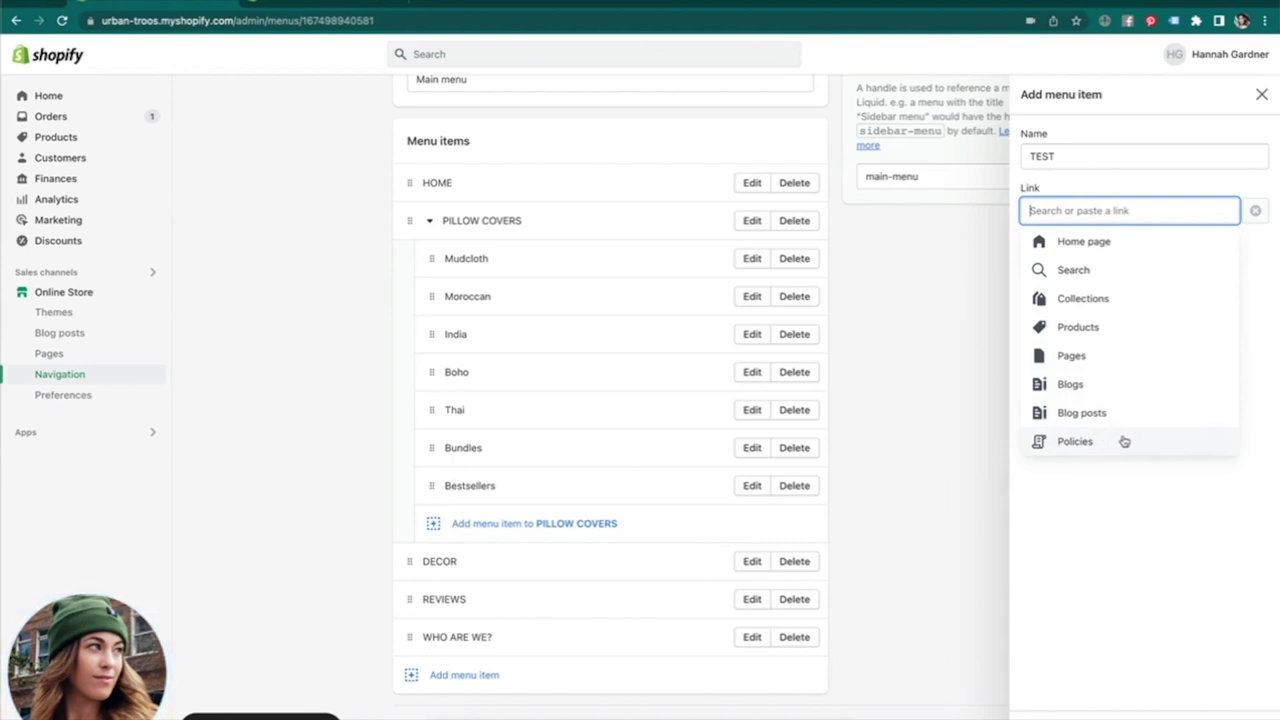
left_click(1097, 299)
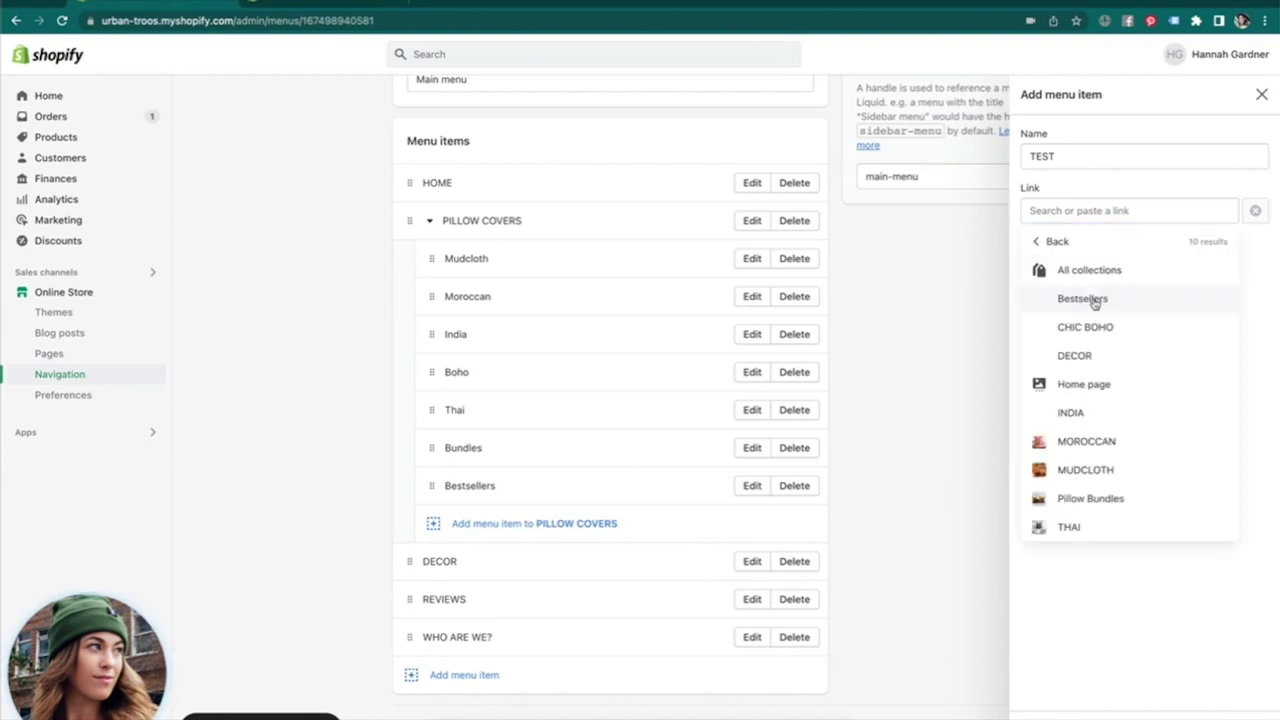
left_click(1095, 300)
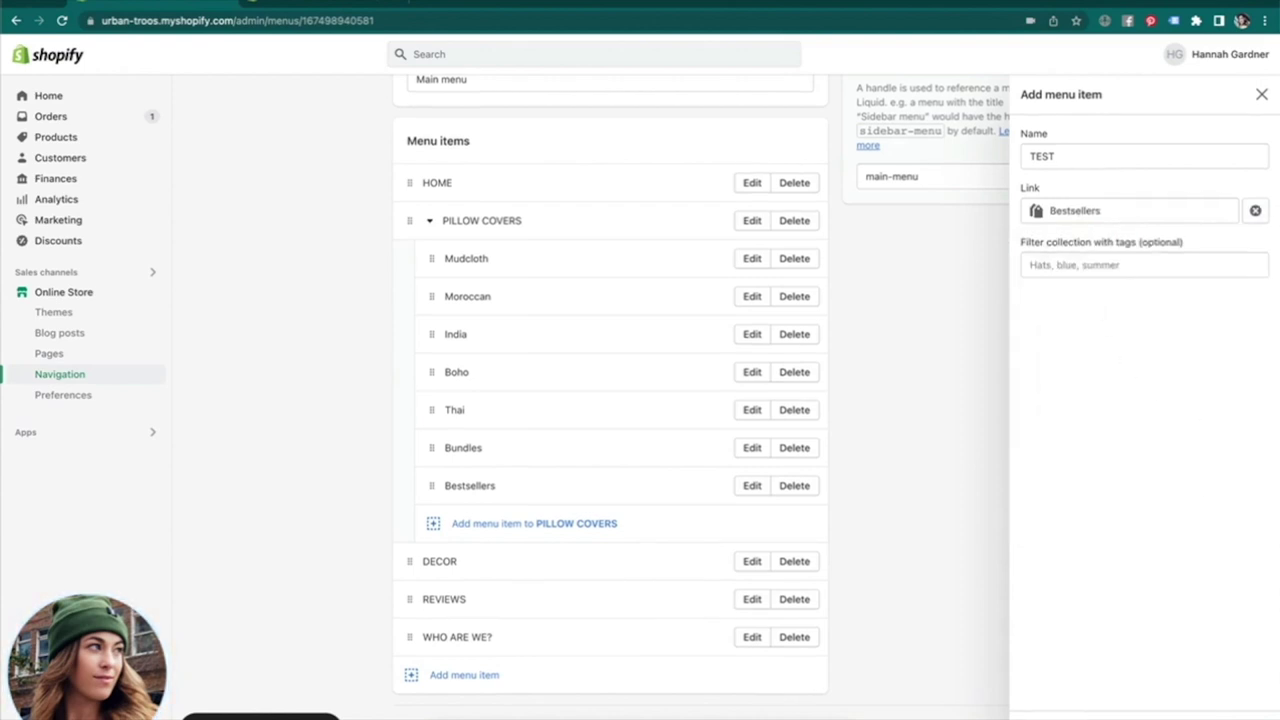
left_click(1240, 716)
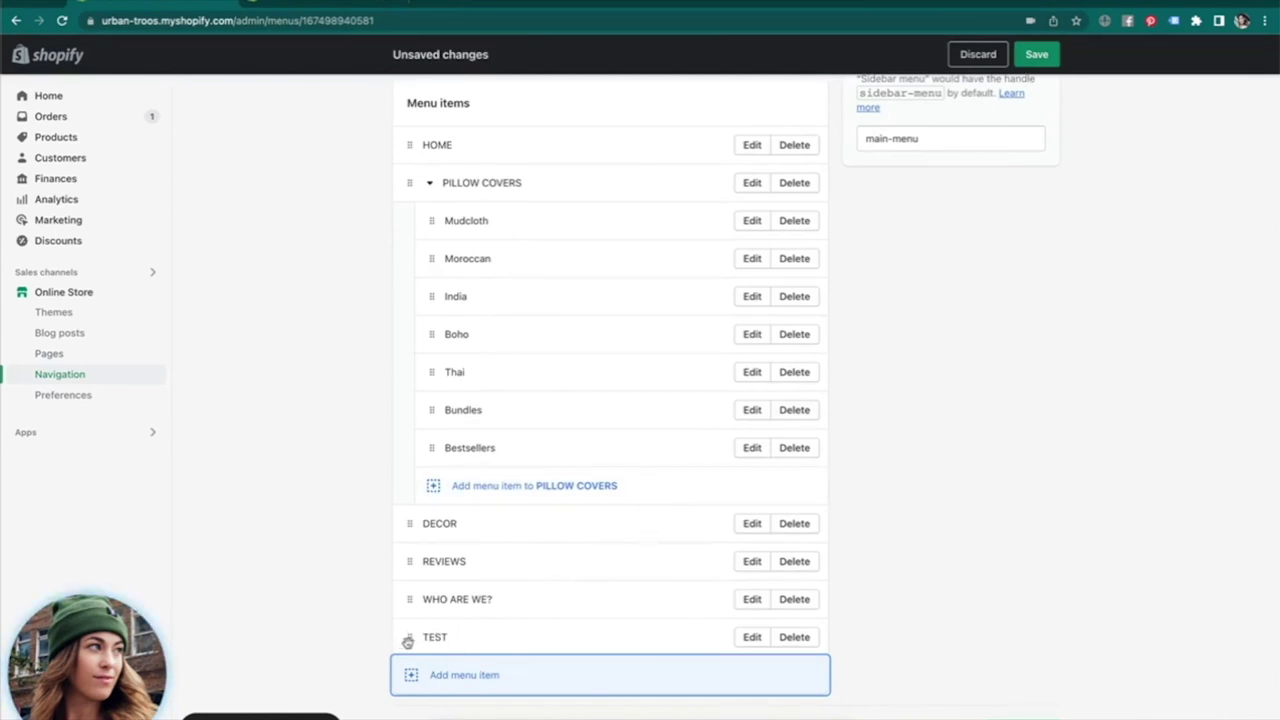
Nest the TEST menu item under DECOR and move it back to the end of the top level.
left_click_drag(408, 641, 438, 582)
scroll(437, 662, "down", 1)
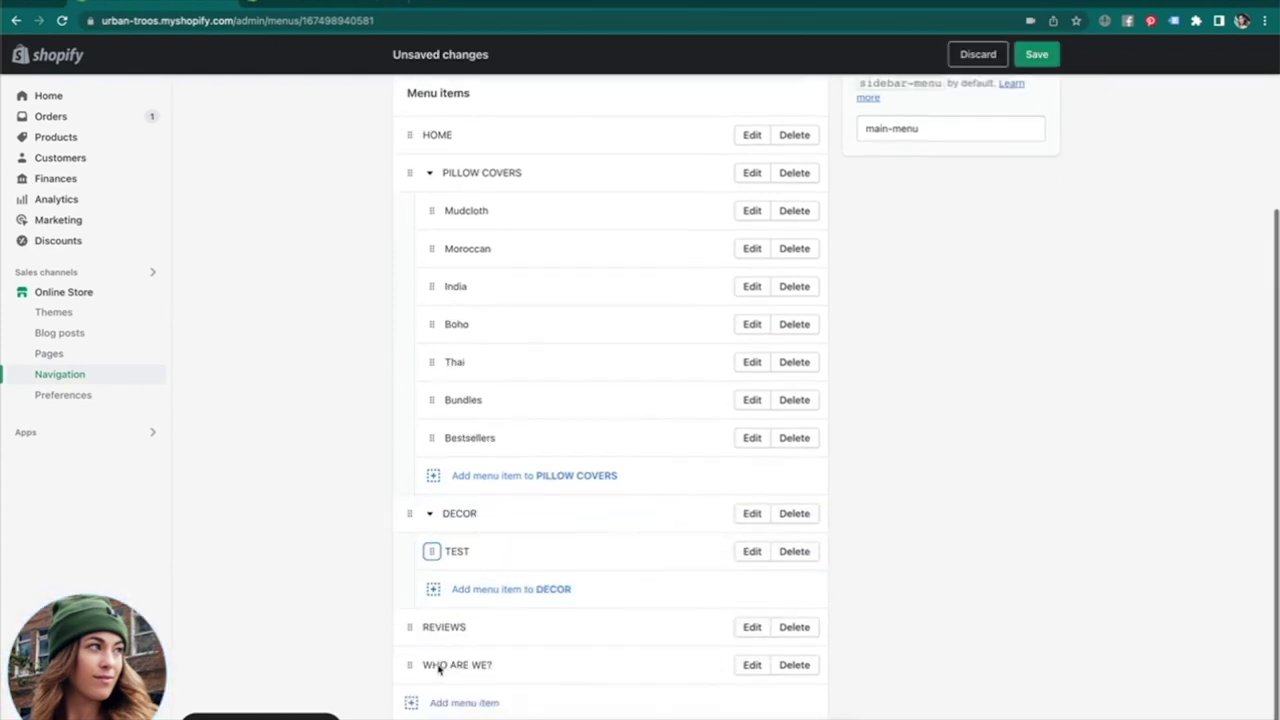
left_click_drag(431, 530, 409, 642)
Remove the TEST item from the Main menu and look over the remaining menu items.
left_click(794, 638)
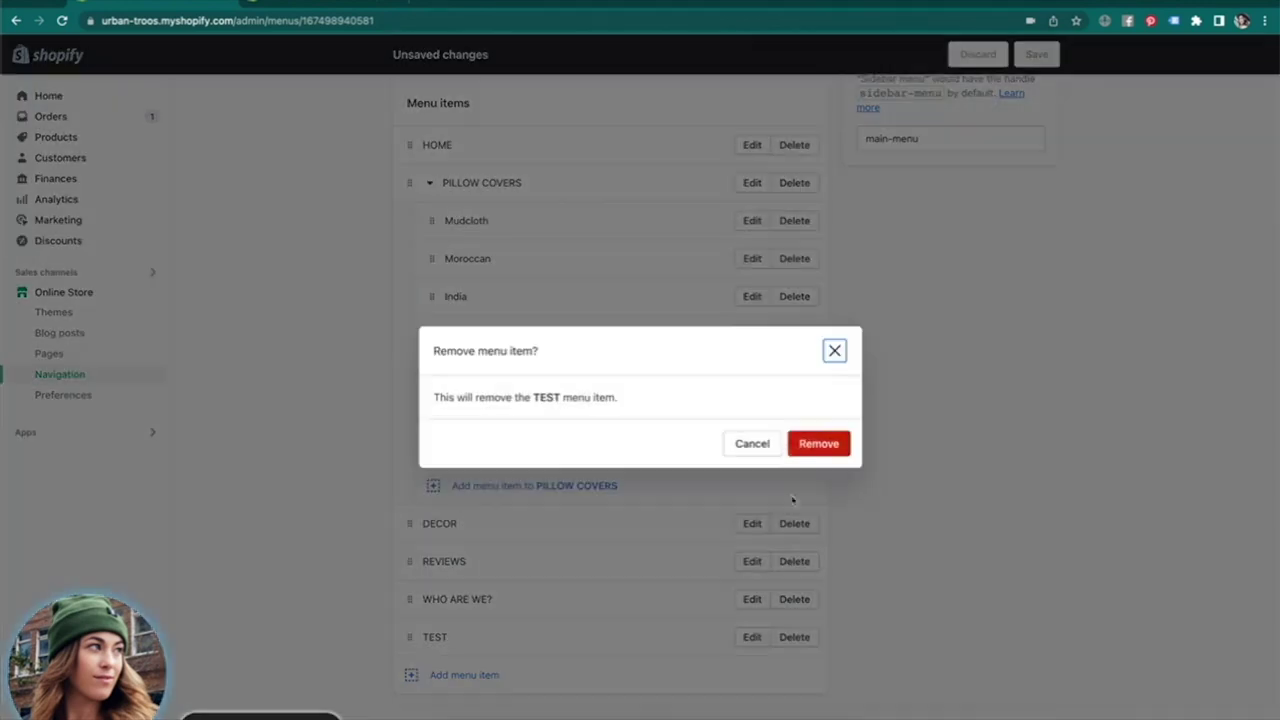
left_click(816, 443)
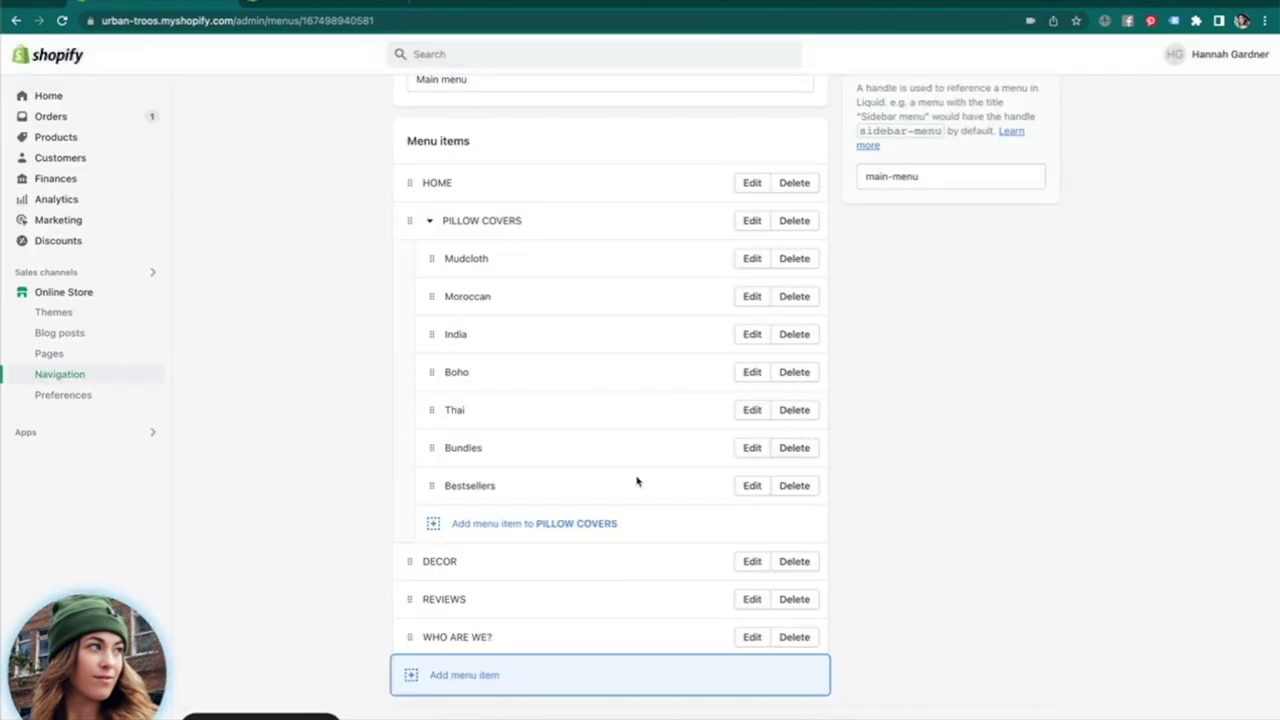
scroll(636, 482, "up", 3)
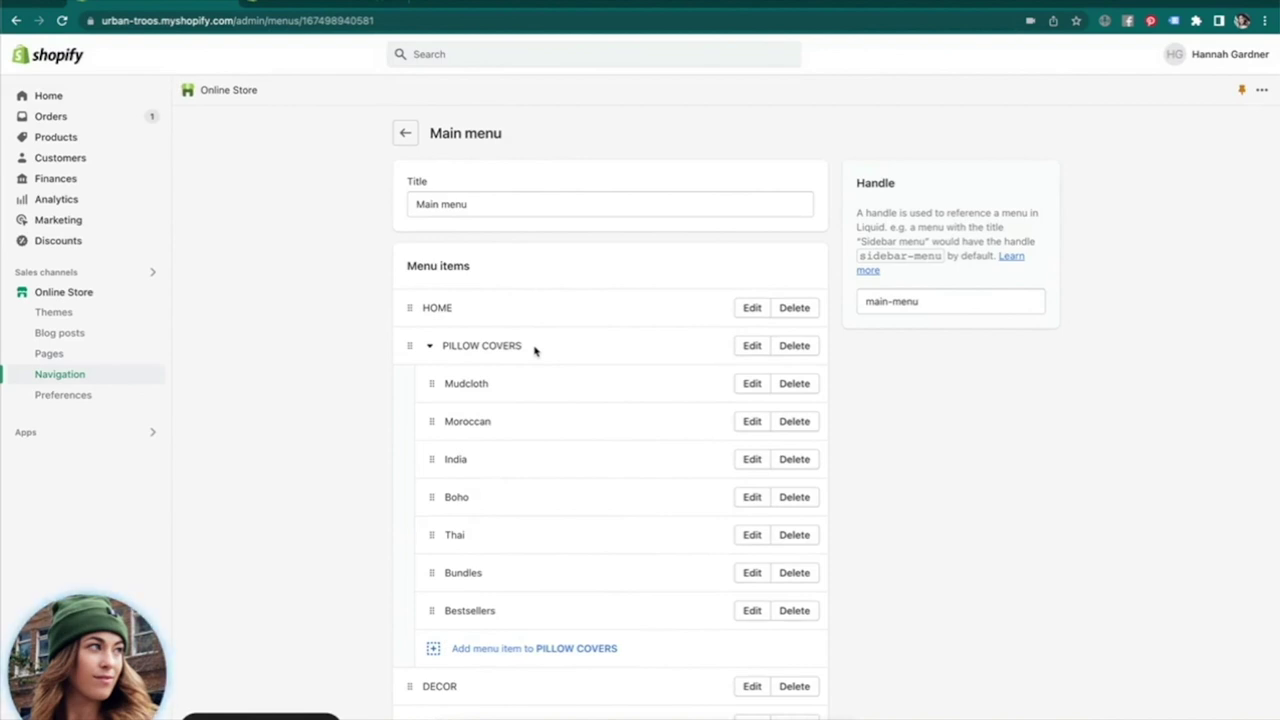
scroll(353, 535, "down", 2)
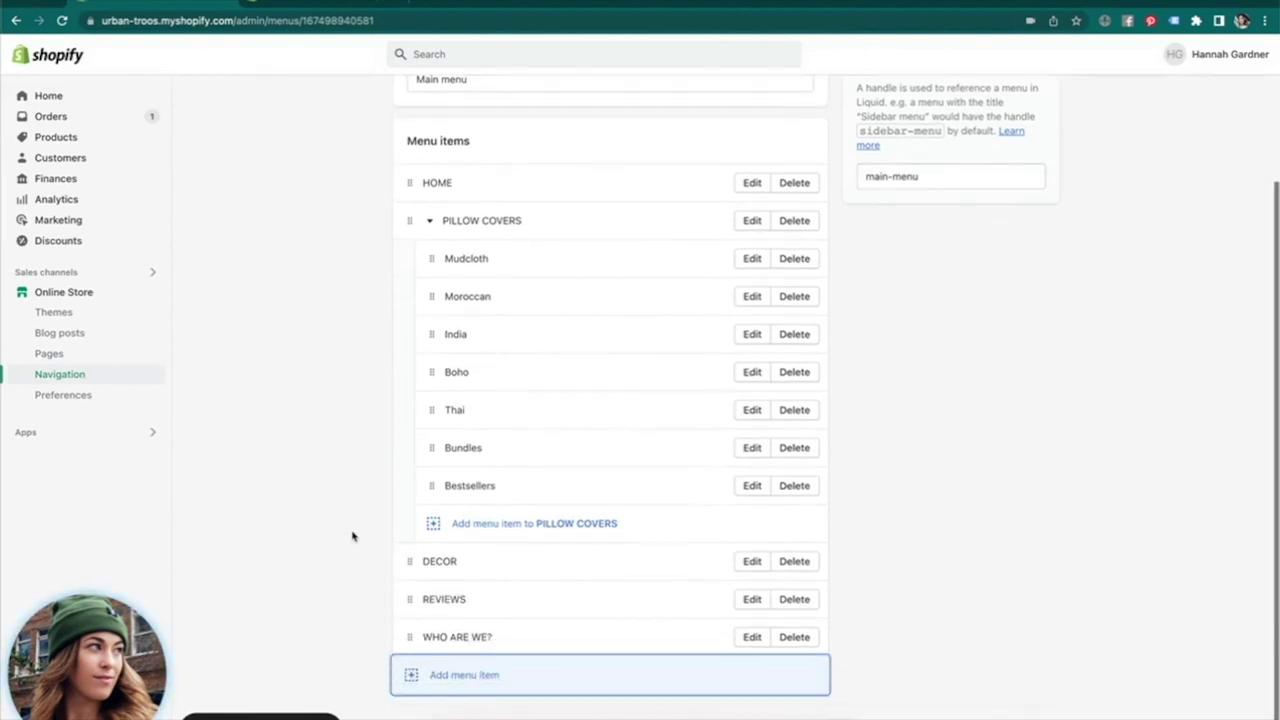
Return to the Online Store's themes and examine the live Symmetry theme.
left_click(77, 295)
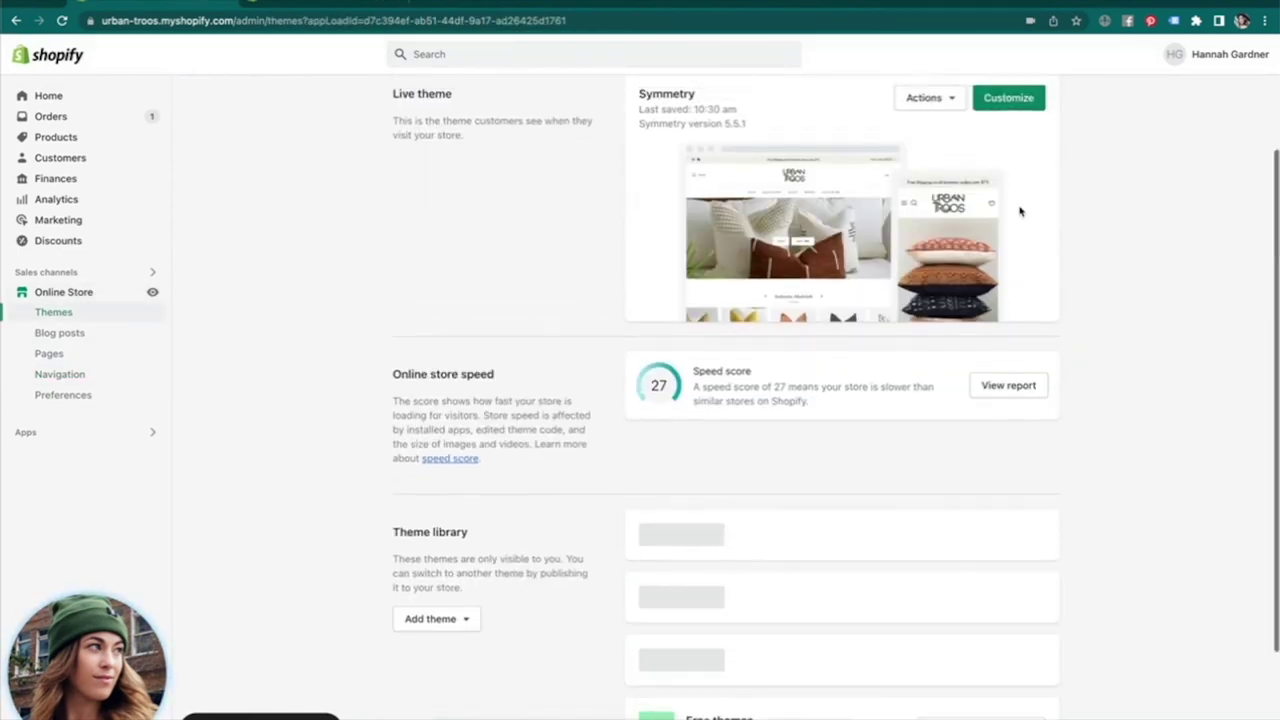
scroll(437, 235, "down", 1)
scroll(437, 235, "up", 1)
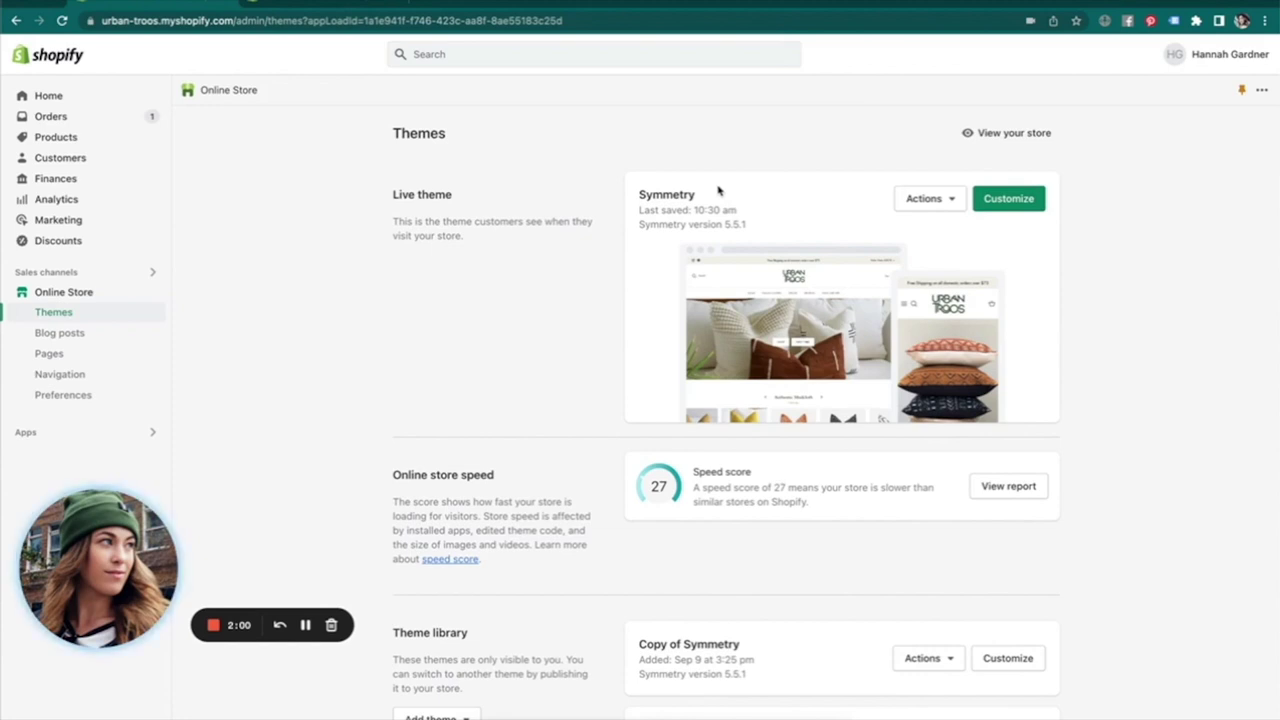
double_click(682, 194)
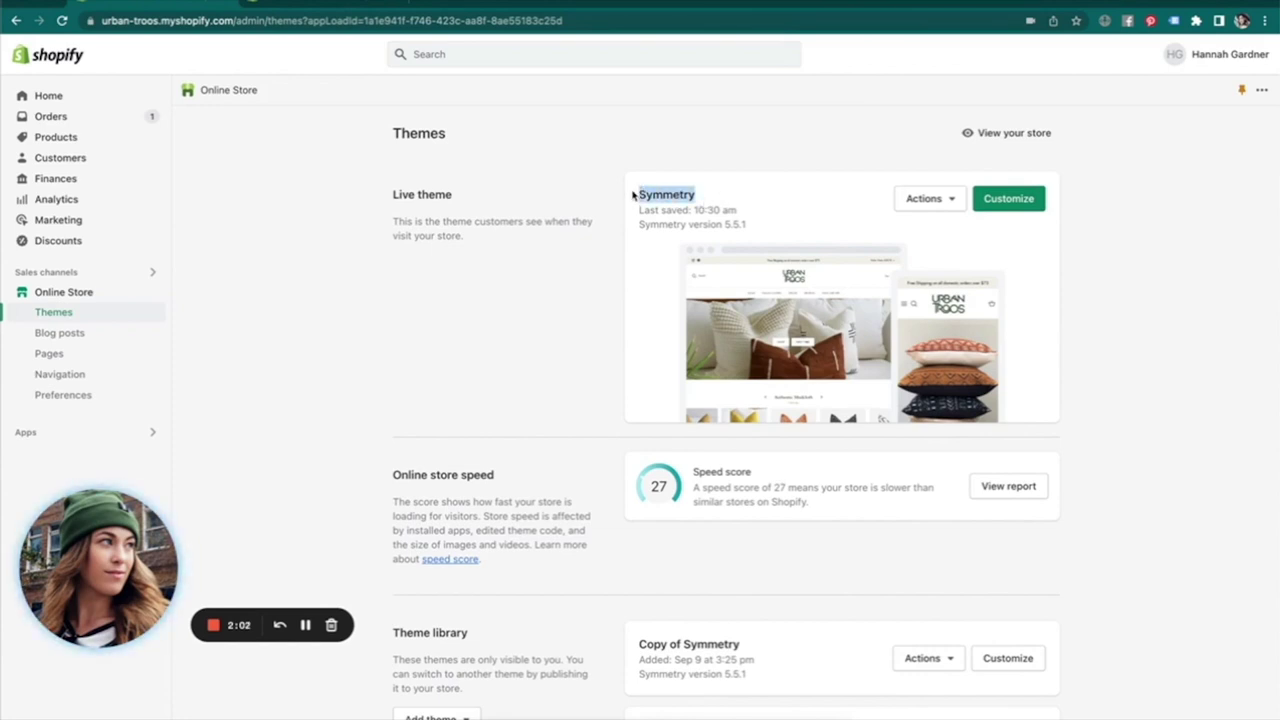
left_click(606, 243)
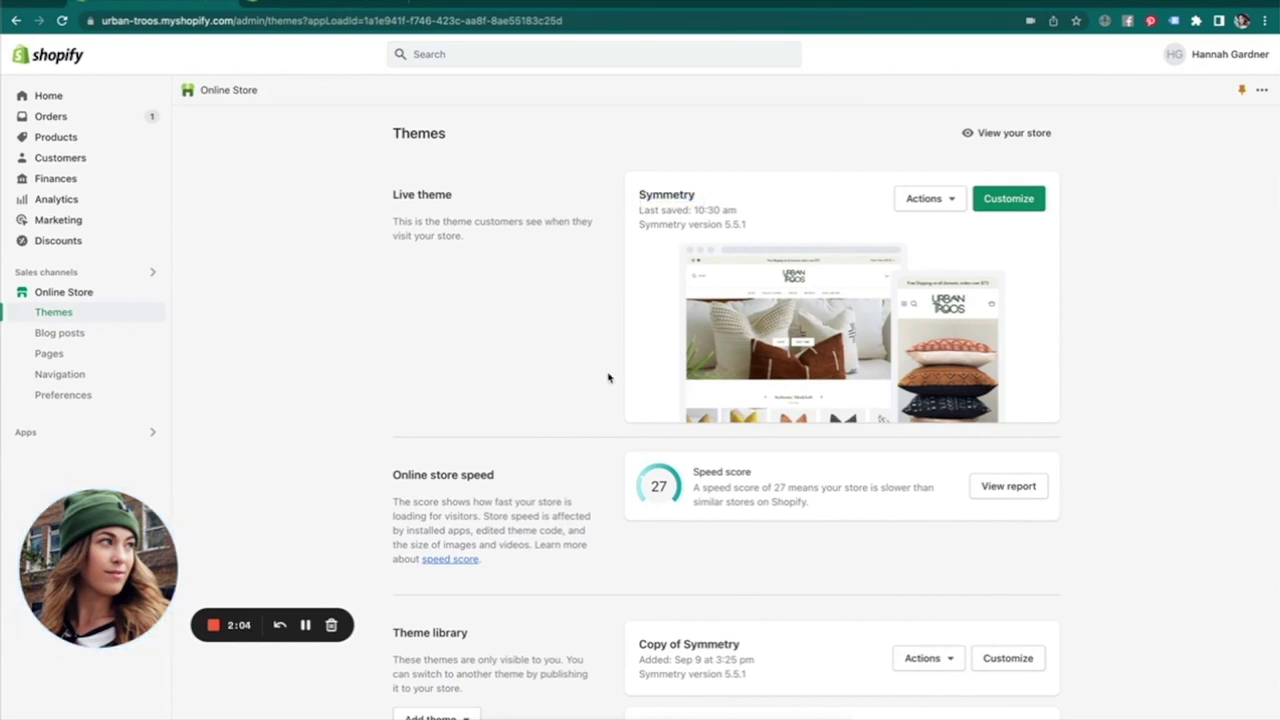
Review the theme library with its saved, free and Theme Store options, and return to the live Symmetry theme's name.
scroll(607, 375, "down", 3)
scroll(607, 377, "down", 2)
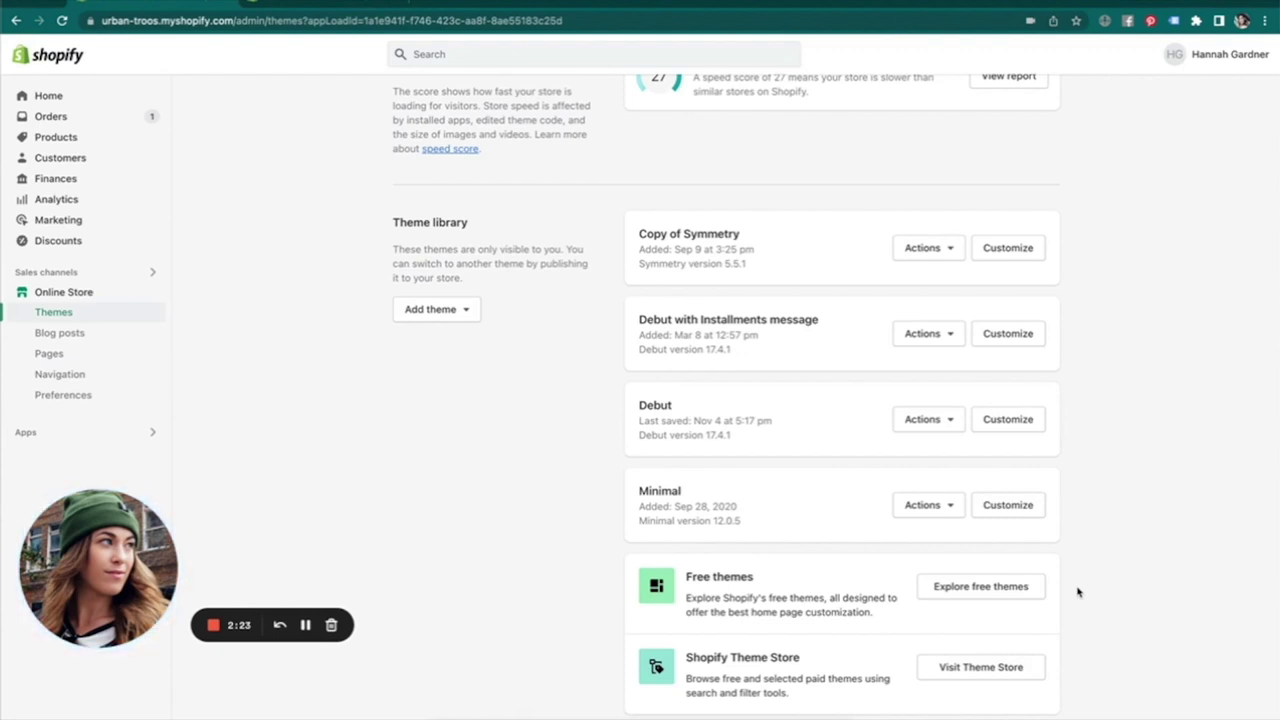
scroll(1077, 592, "up", 1)
scroll(1077, 592, "down", 1)
scroll(1009, 680, "up", 5)
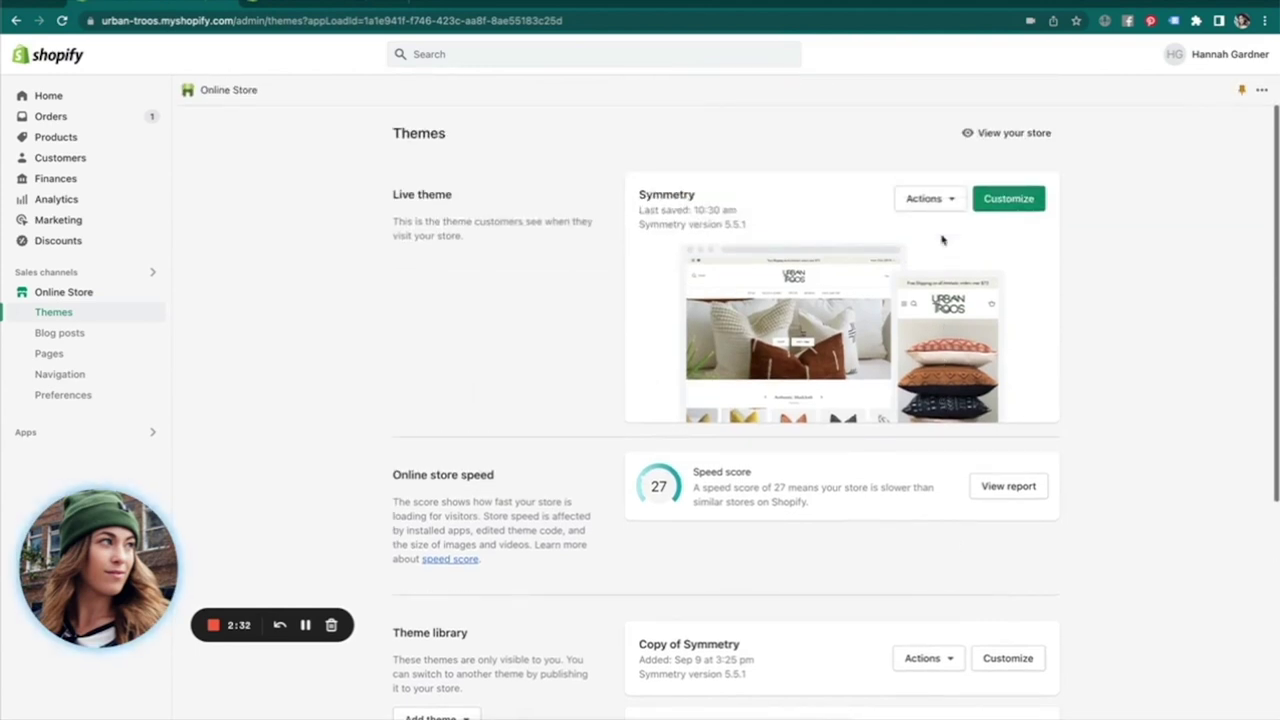
left_click_drag(716, 196, 638, 195)
left_click(704, 196)
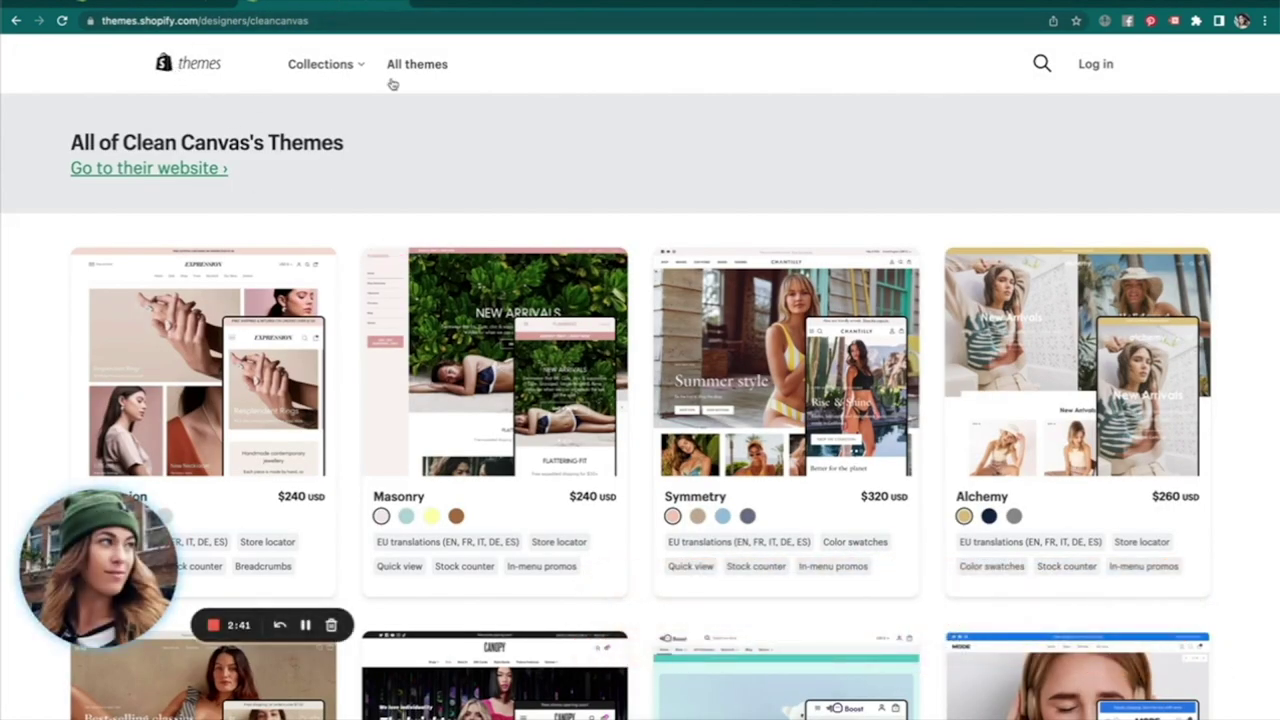
Browse Clean Canvas's themes, open the Symmetry theme's page and view its demo store.
scroll(429, 115, "down", 3)
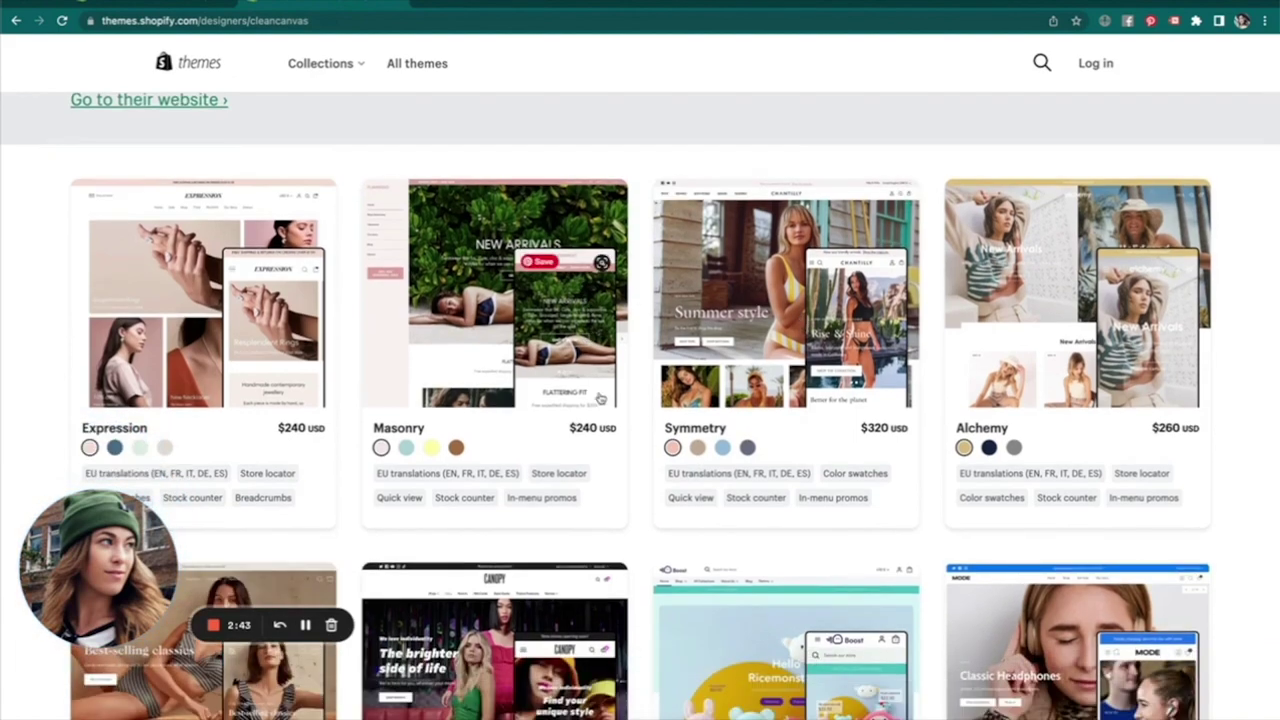
scroll(731, 542, "up", 4)
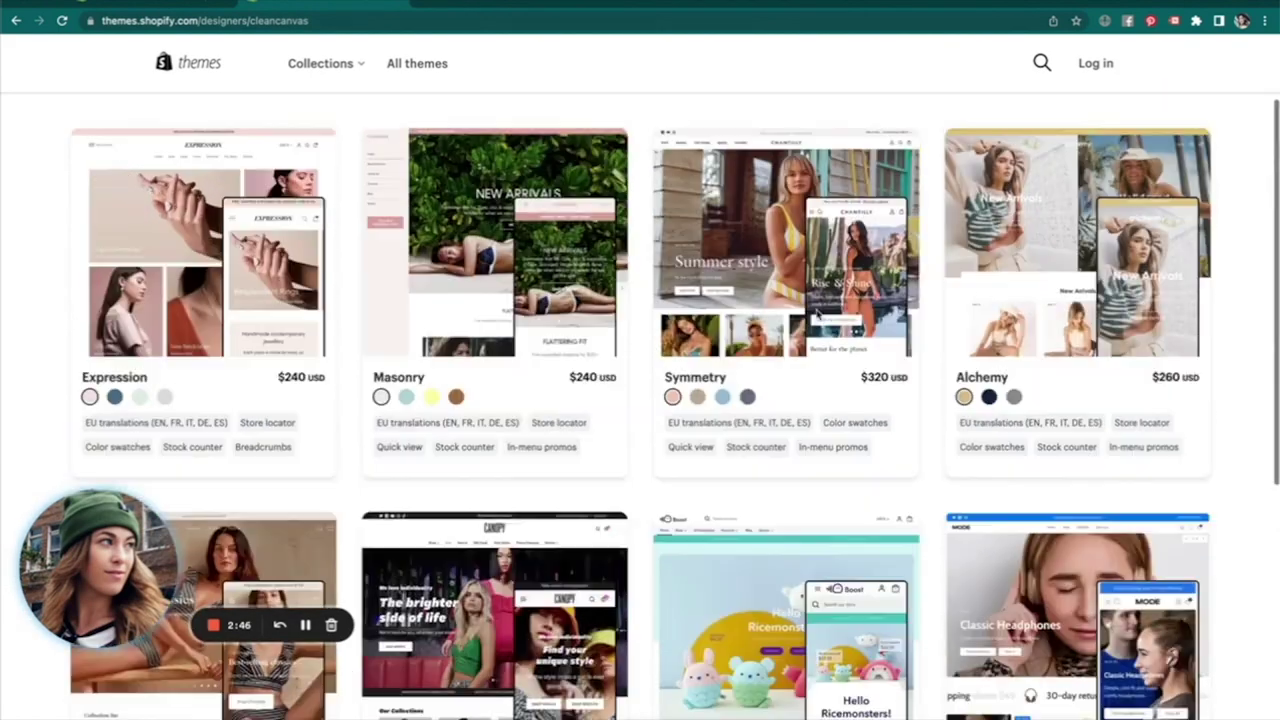
left_click(778, 366)
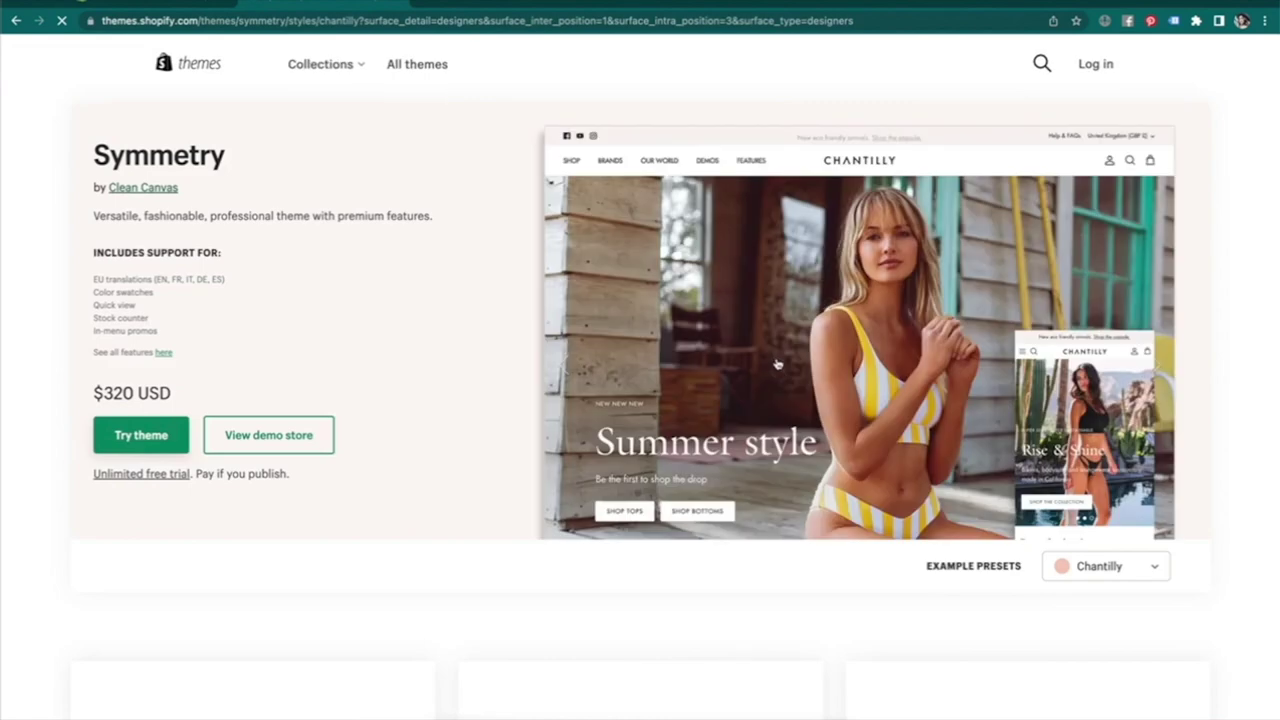
scroll(445, 444, "down", 1)
left_click(265, 338)
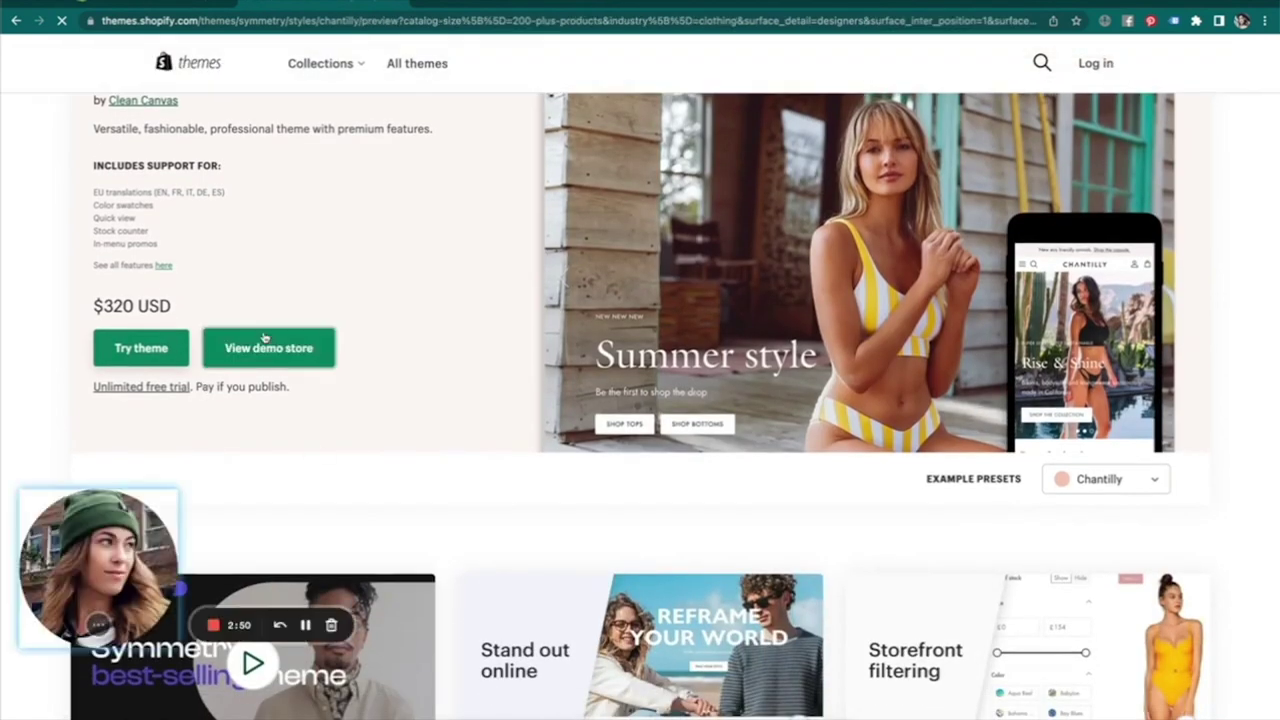
Look through the Symmetry demo's home page down to New Arrivals, dismissing the newsletter sign-up popup.
scroll(548, 418, "down", 5)
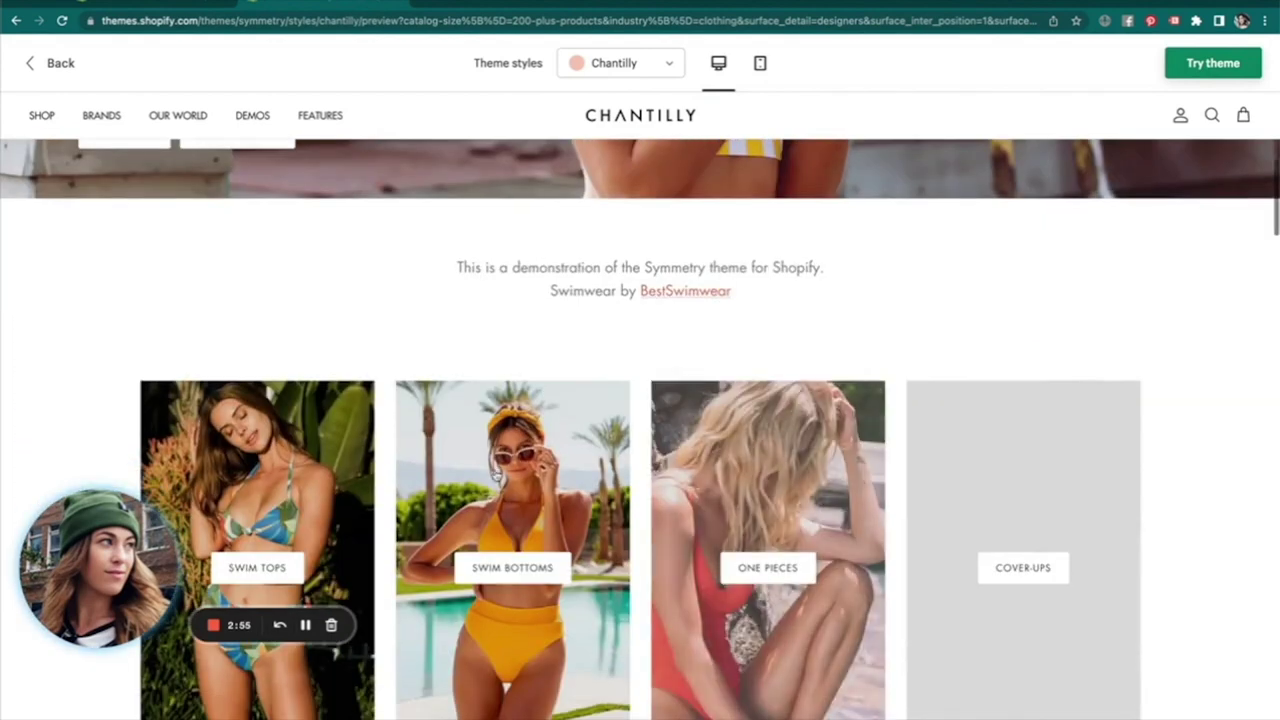
scroll(560, 400, "down", 2)
scroll(620, 398, "down", 1)
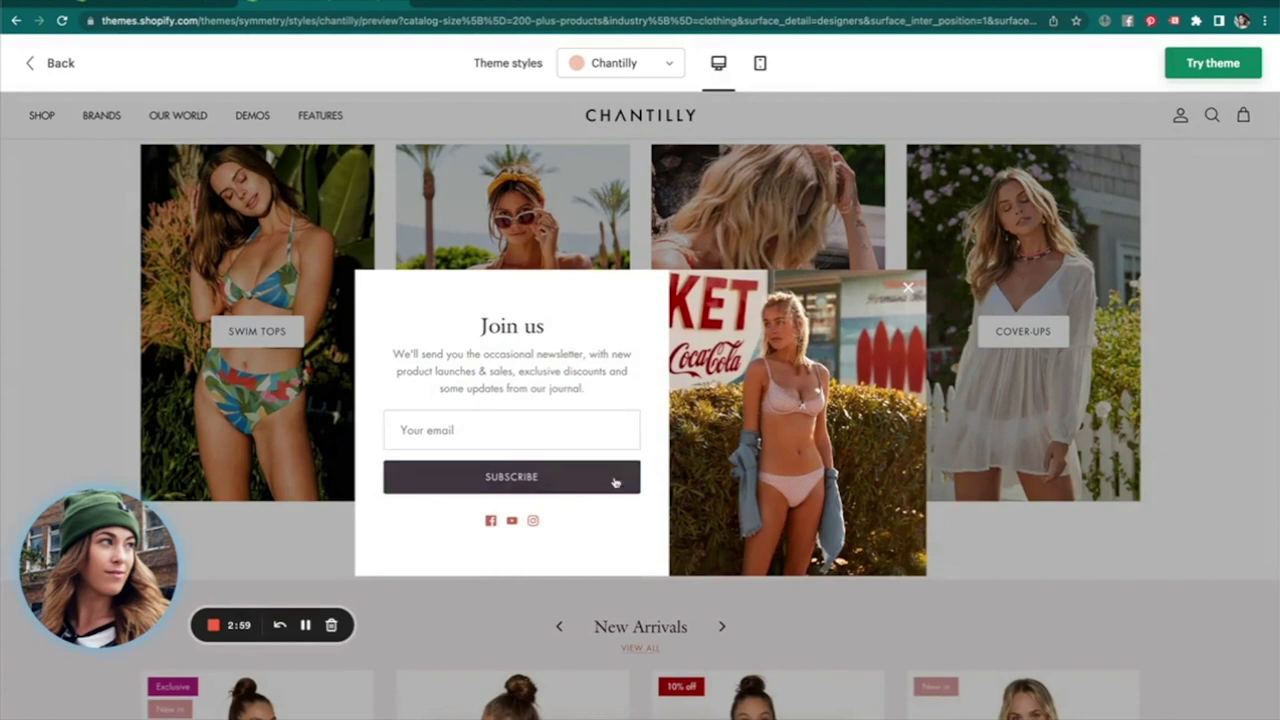
left_click(908, 285)
scroll(864, 425, "down", 3)
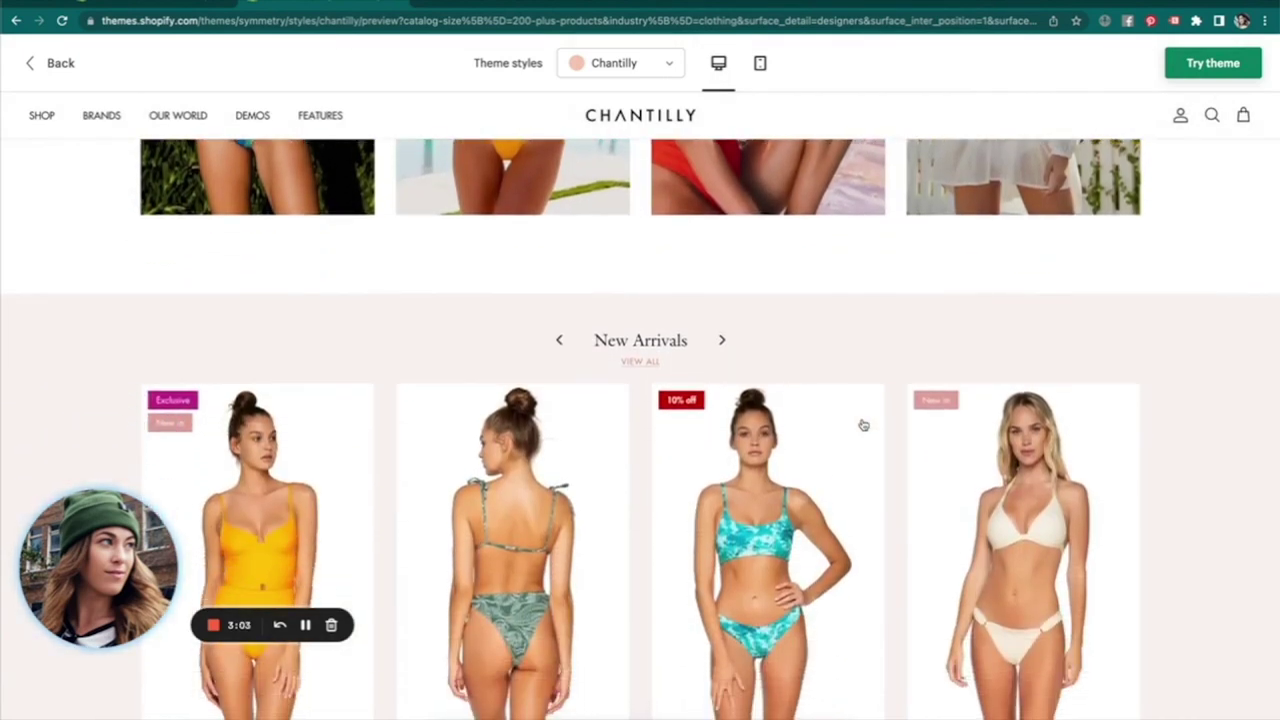
scroll(860, 420, "up", 1)
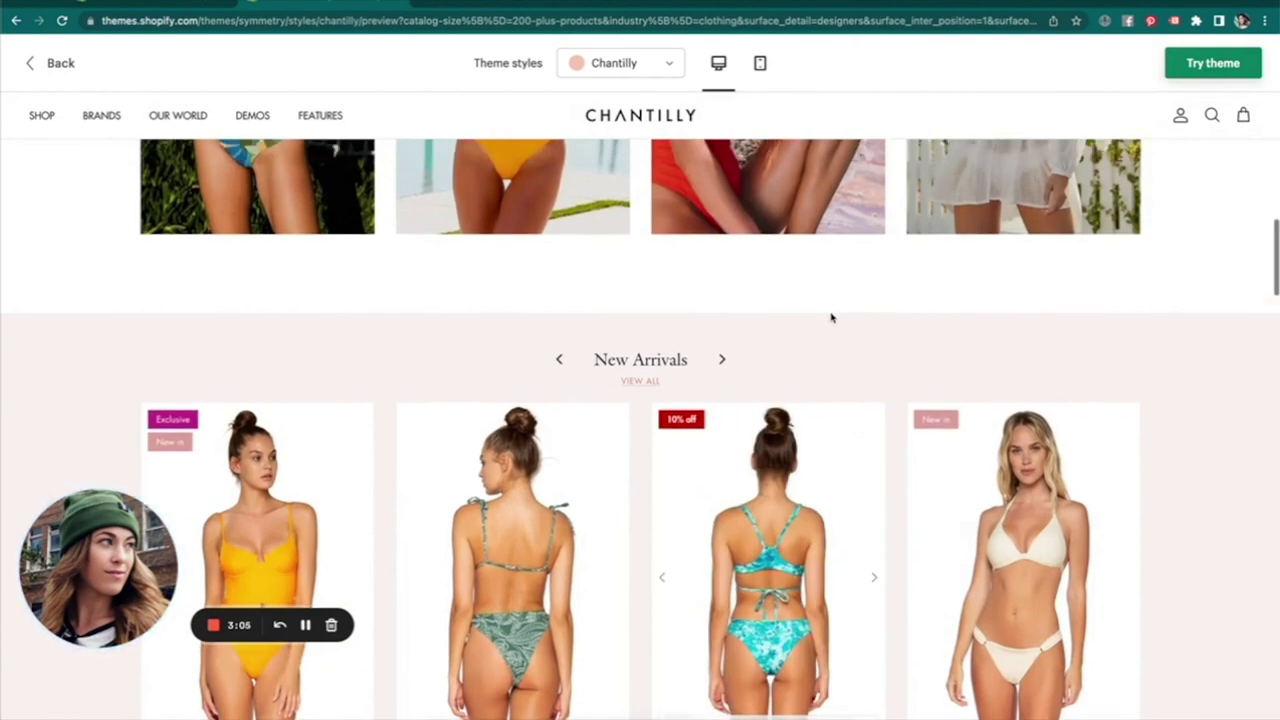
scroll(798, 418, "down", 1)
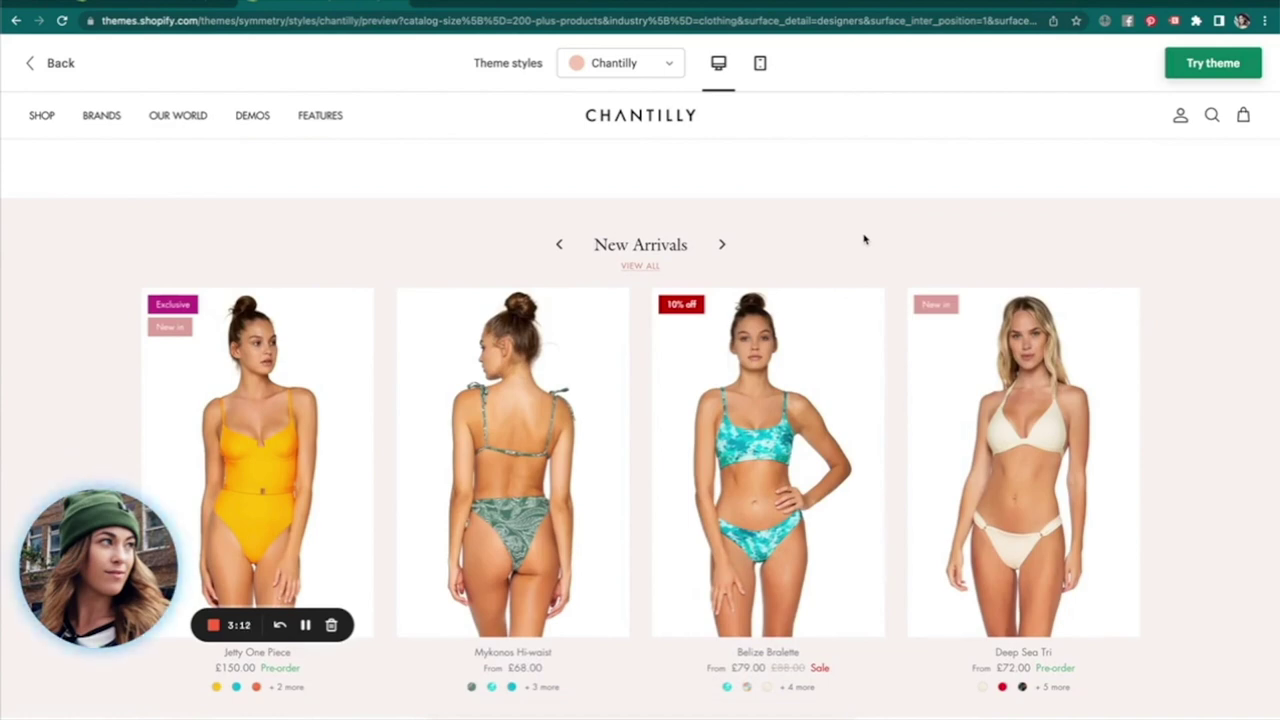
Examine the Symmetry demo's header with the SHOP and BRANDS mega menus, and its home page slideshow.
scroll(865, 240, "up", 10)
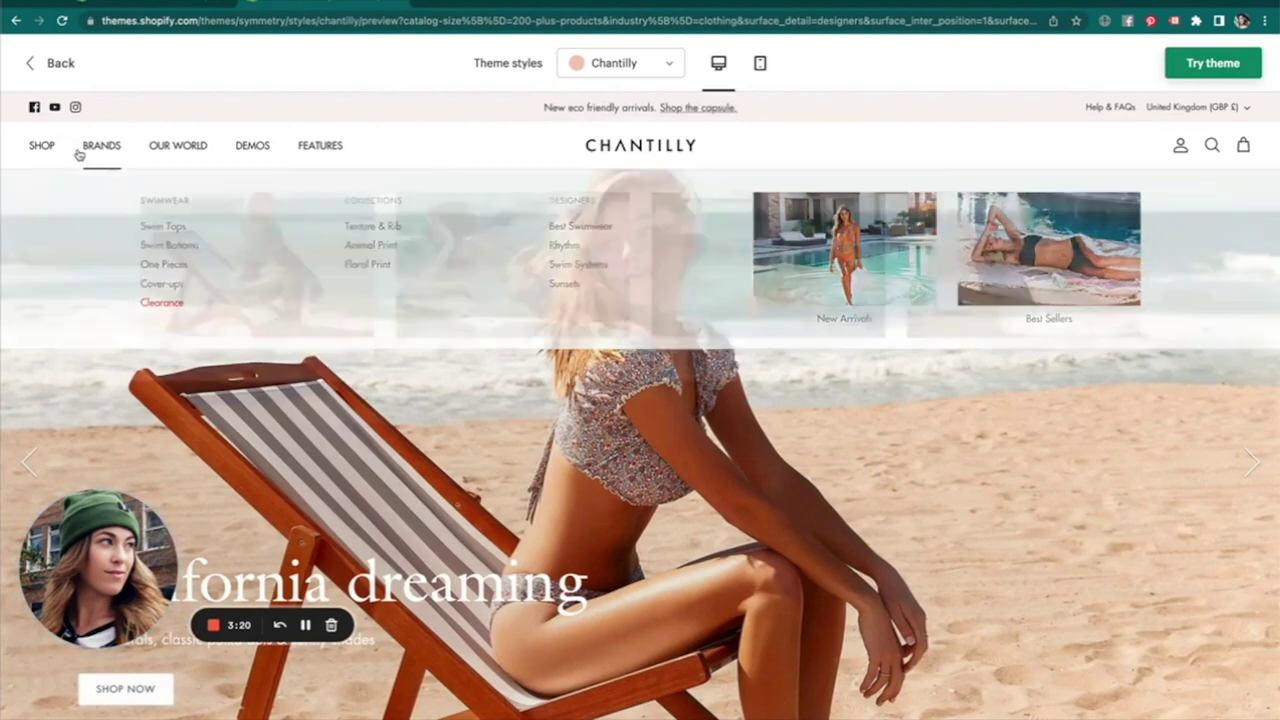
mouse_move(123, 157)
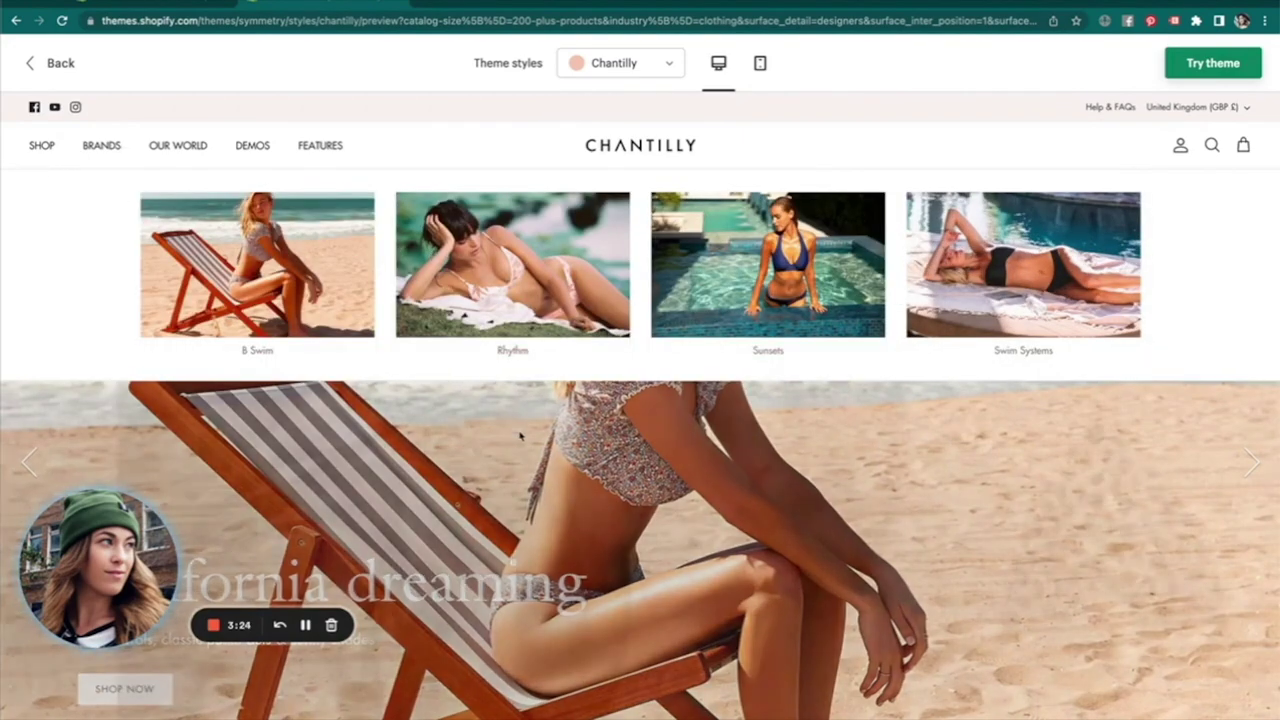
scroll(518, 434, "down", 3)
scroll(520, 435, "down", 5)
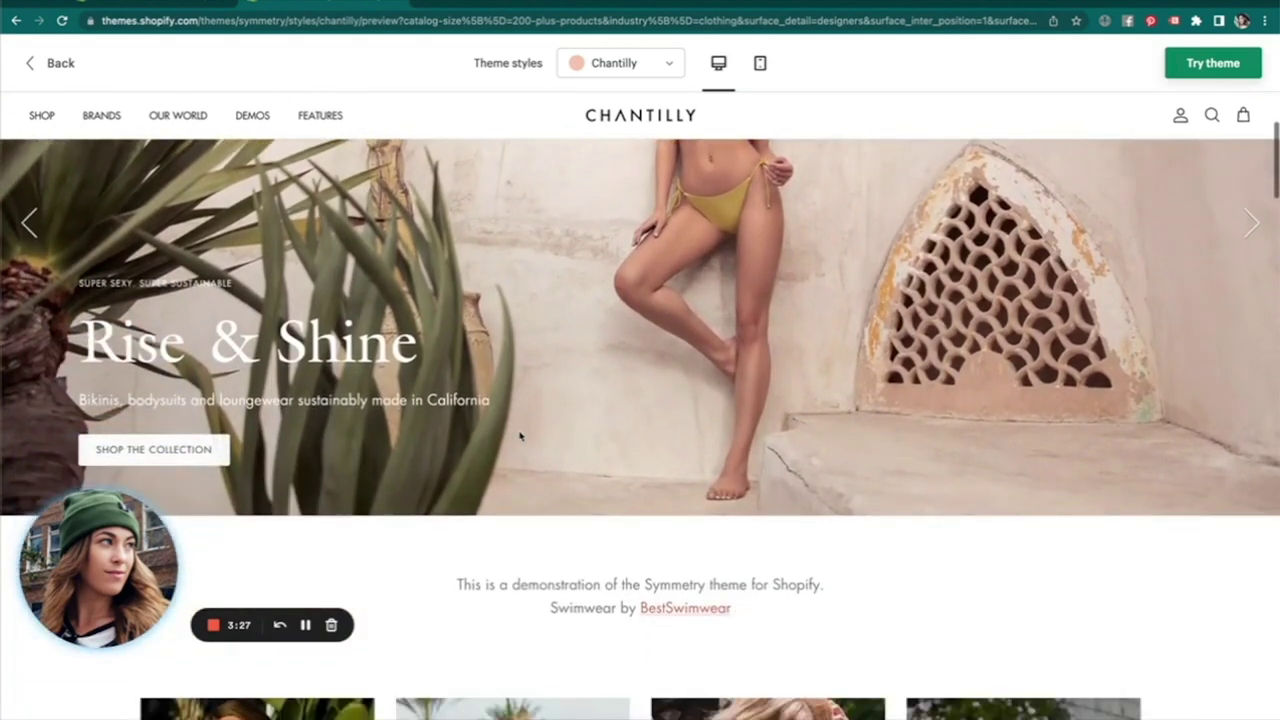
scroll(520, 437, "up", 5)
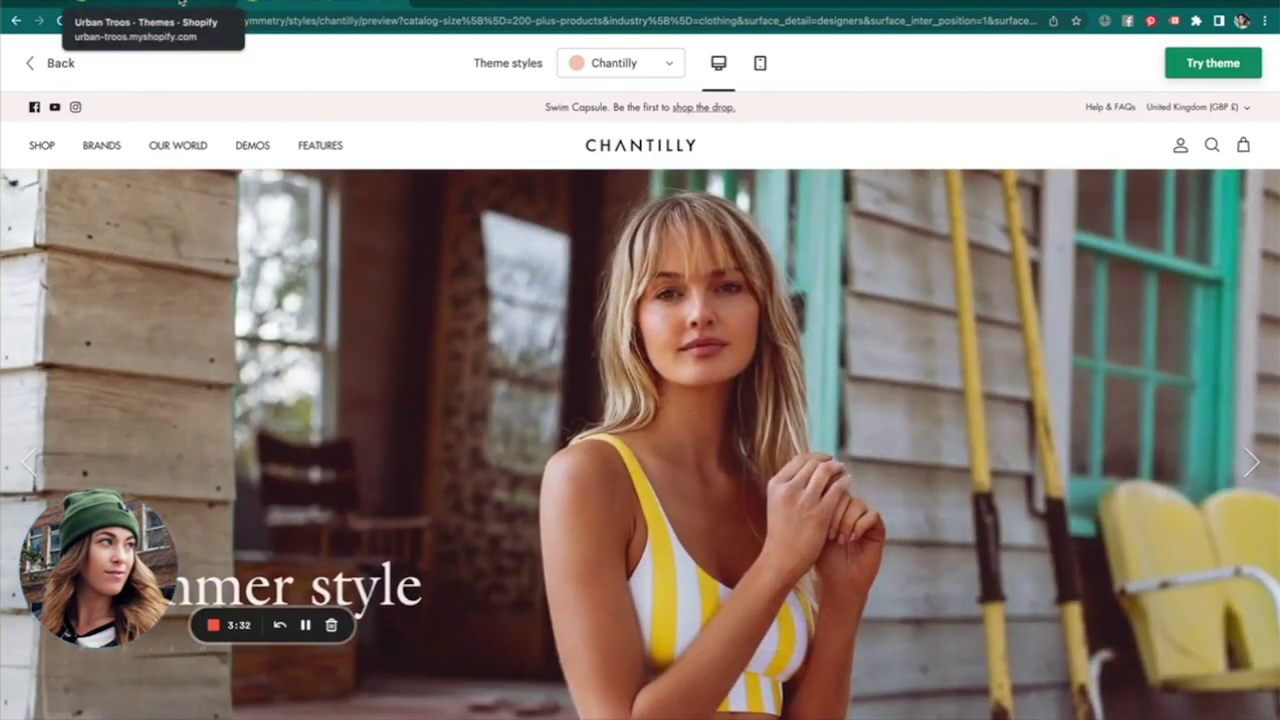
Return to the store admin's Themes page and review the live Symmetry theme and the theme library.
left_click(181, 5)
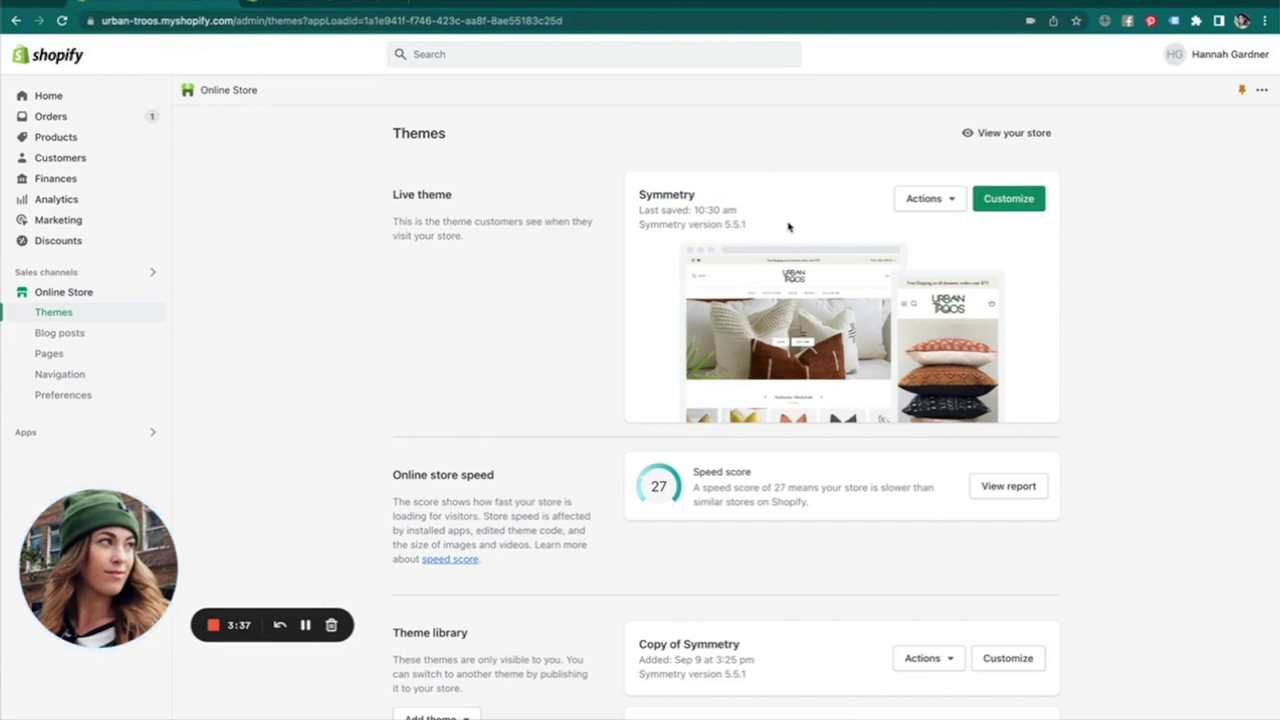
scroll(788, 226, "down", 2)
scroll(788, 226, "up", 2)
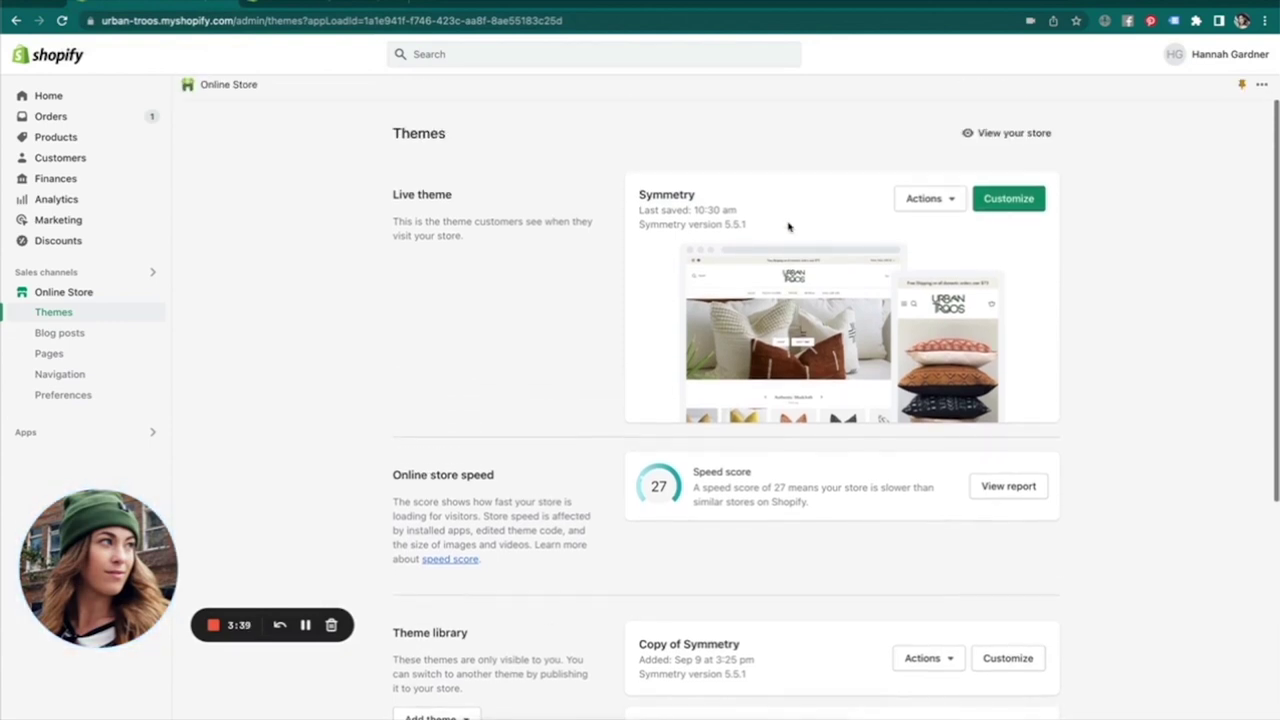
scroll(788, 226, "down", 1)
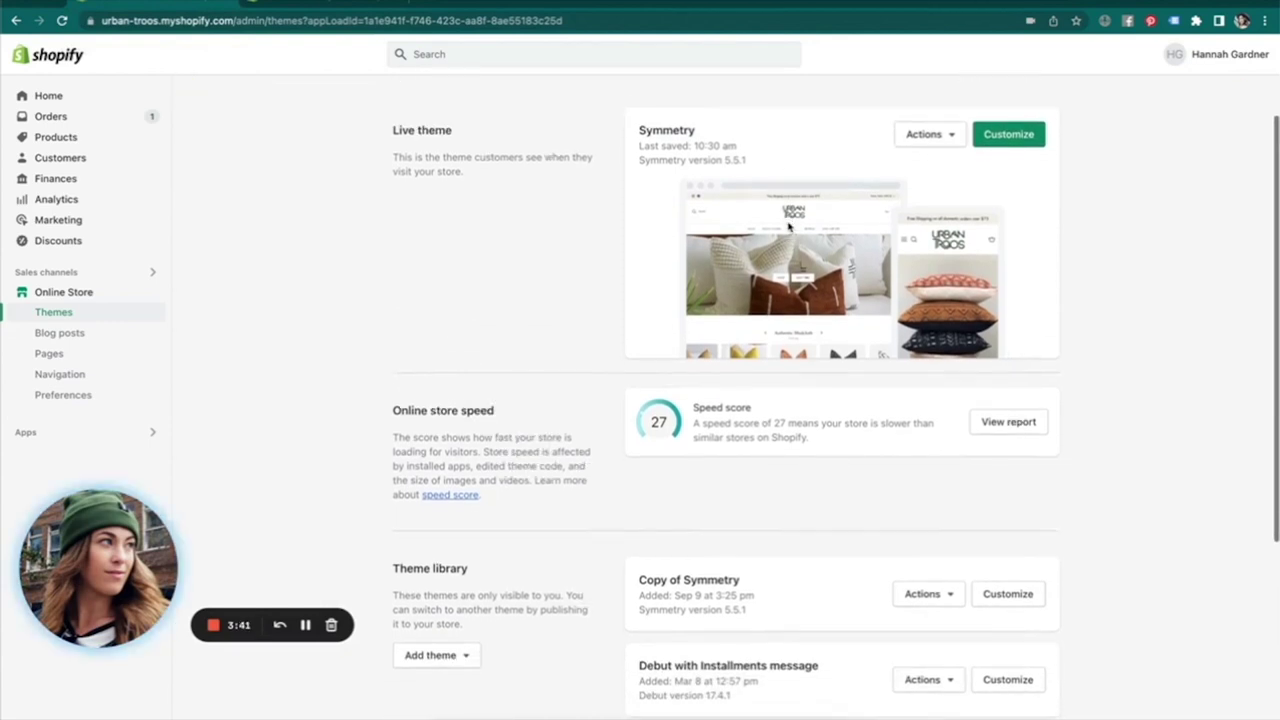
scroll(788, 226, "down", 1)
scroll(790, 228, "up", 3)
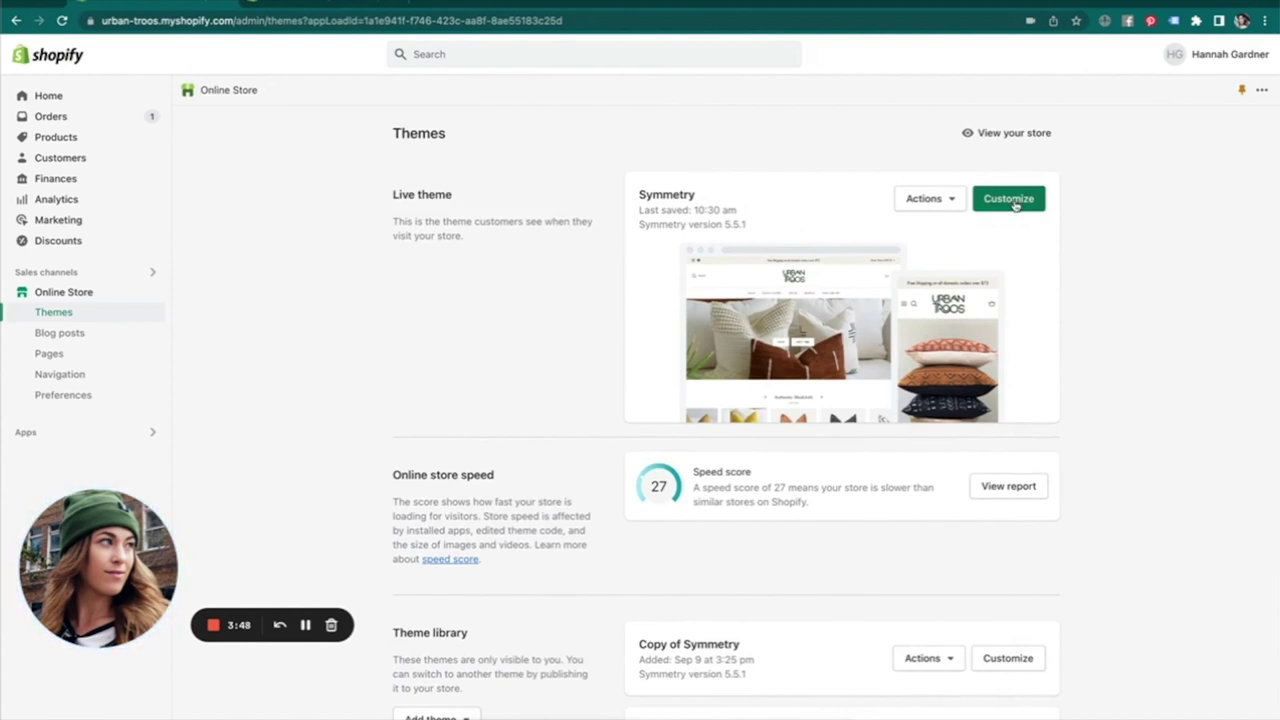
Visit the Shopify Theme Store from the theme library and search it for "clean canvas".
scroll(993, 354, "down", 5)
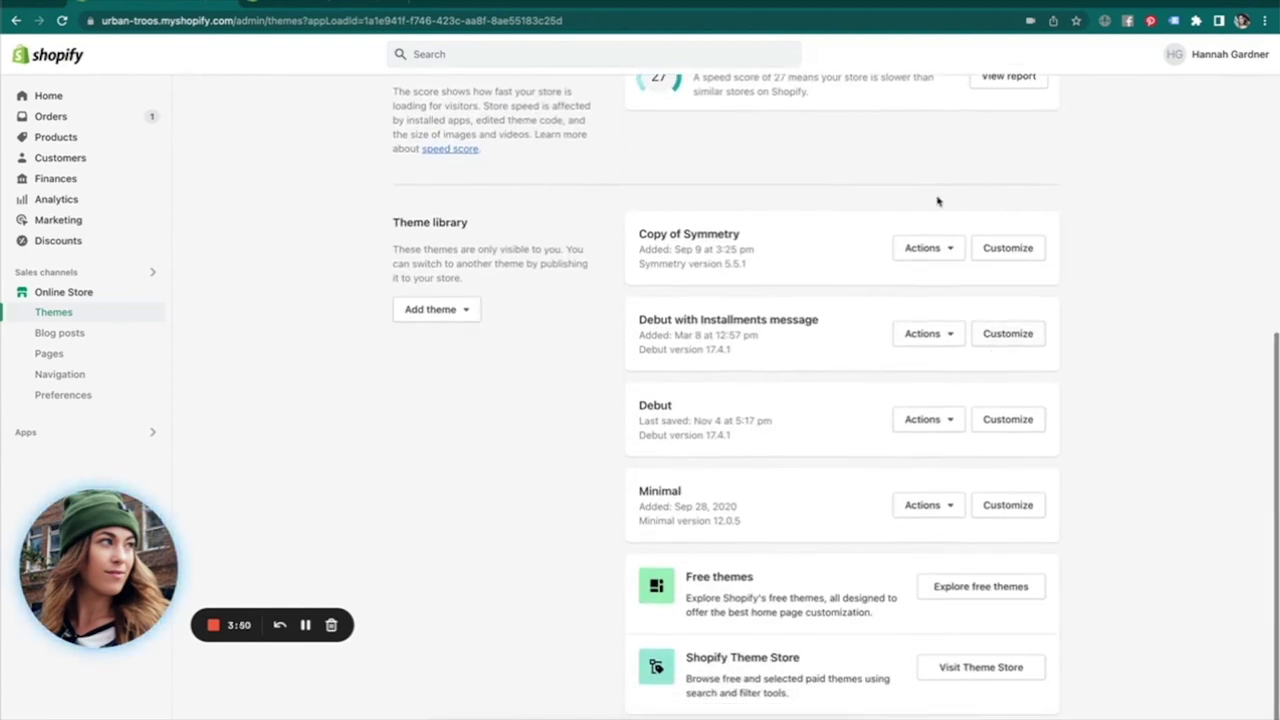
left_click(989, 676)
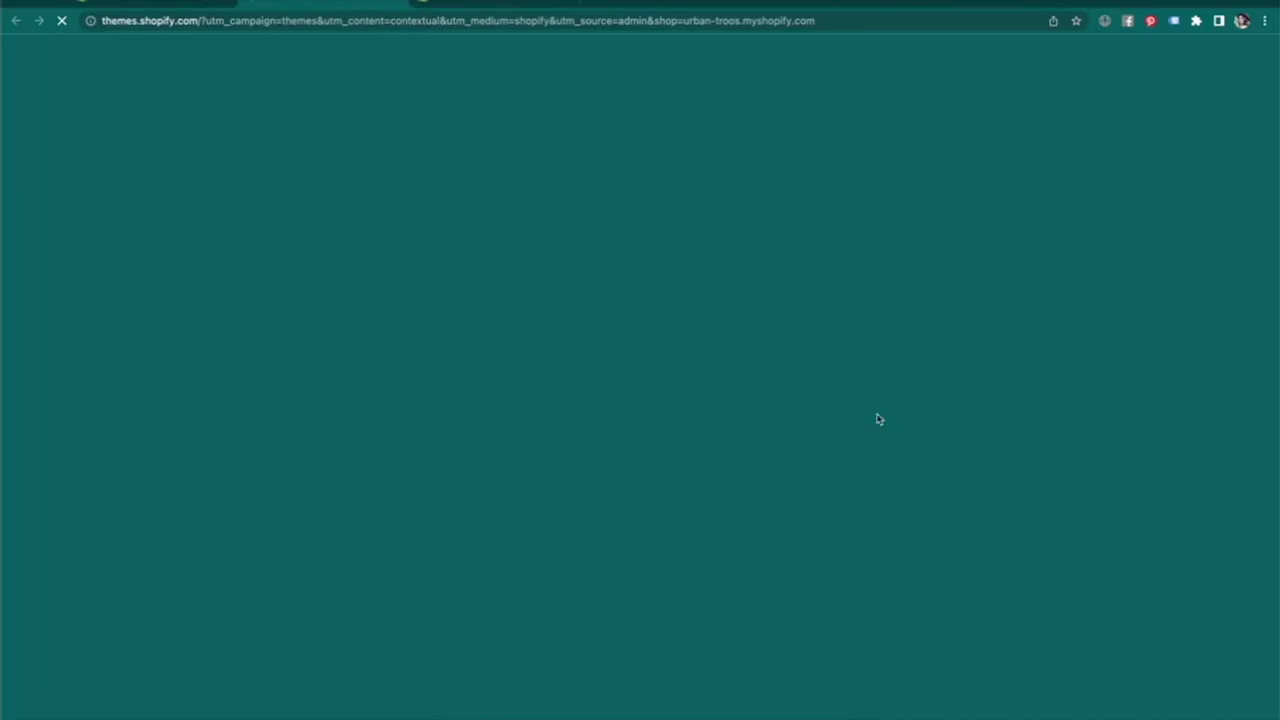
left_click(1051, 57)
type("cle")
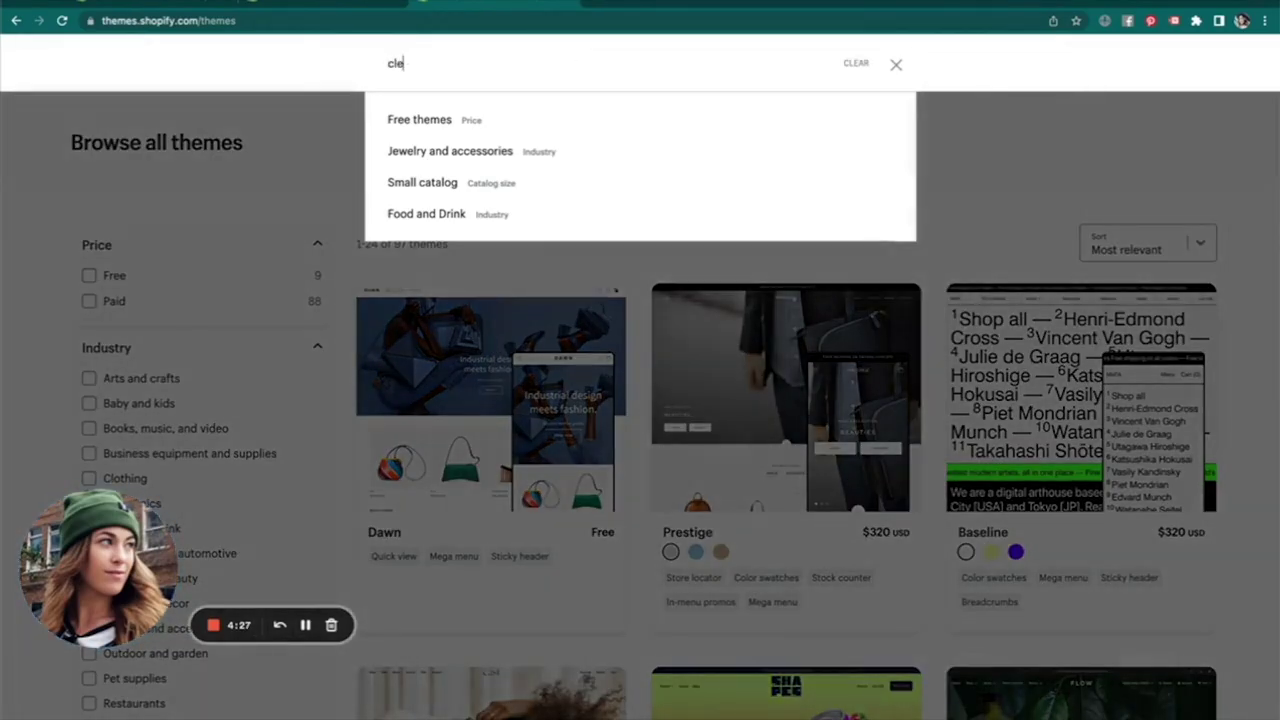
type("an canvas")
key("Return")
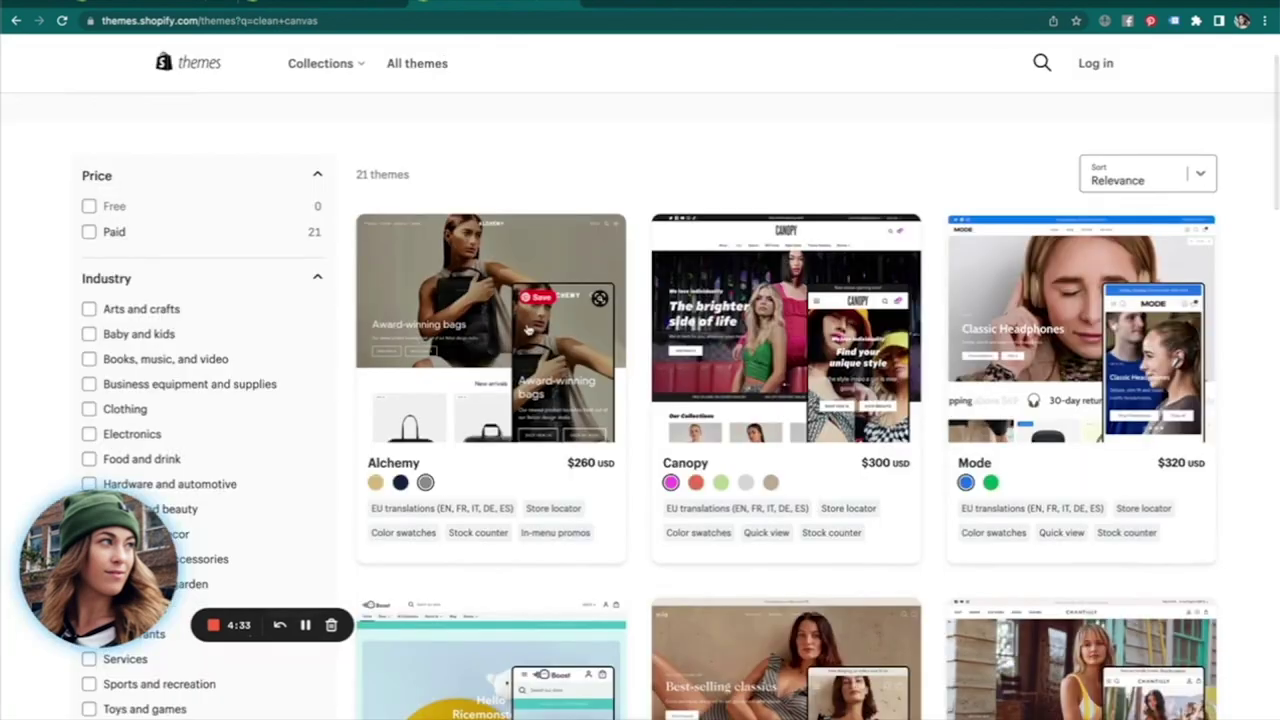
Open the Alchemy theme from the search results and add it to the store as a trial.
left_click(498, 372)
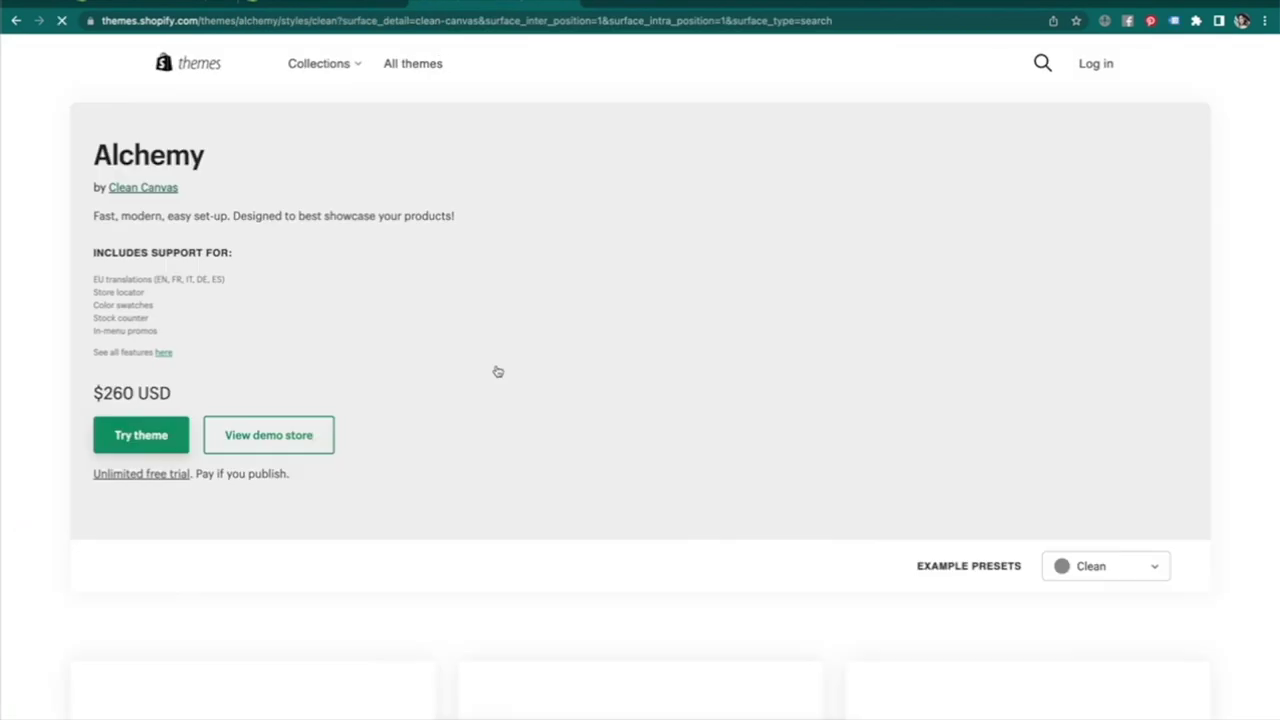
scroll(497, 369, "down", 1)
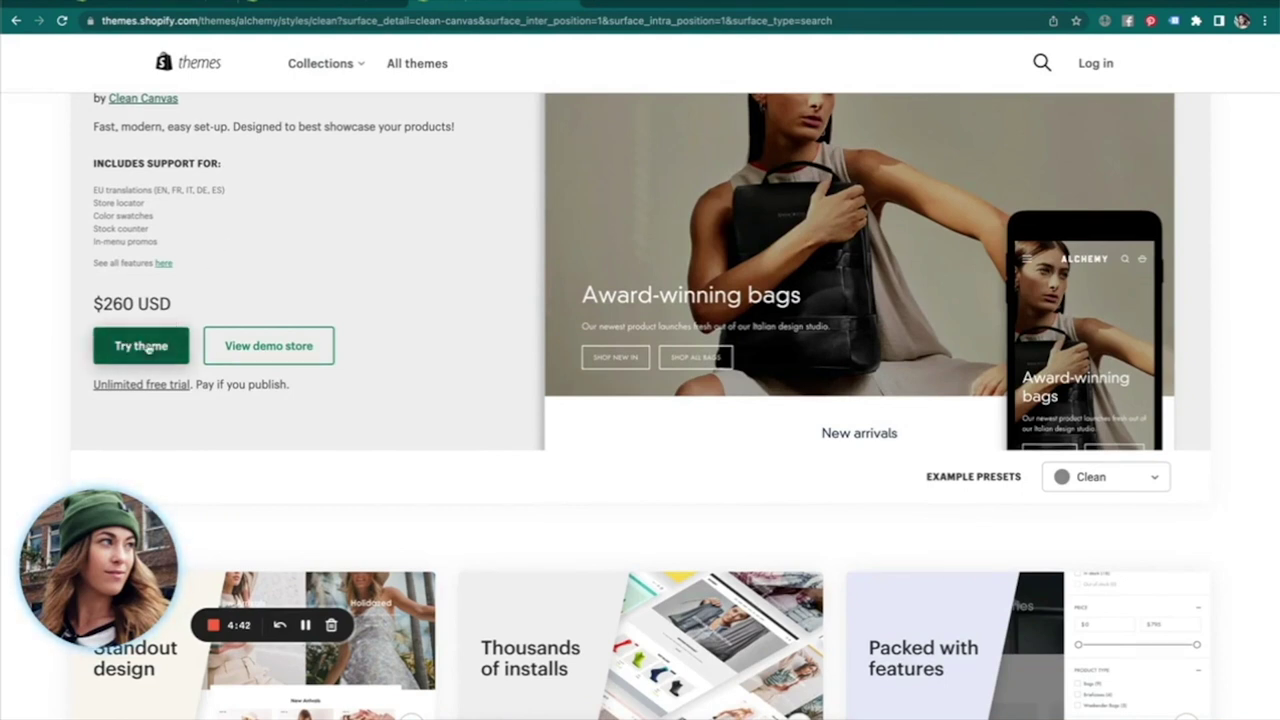
left_click(141, 346)
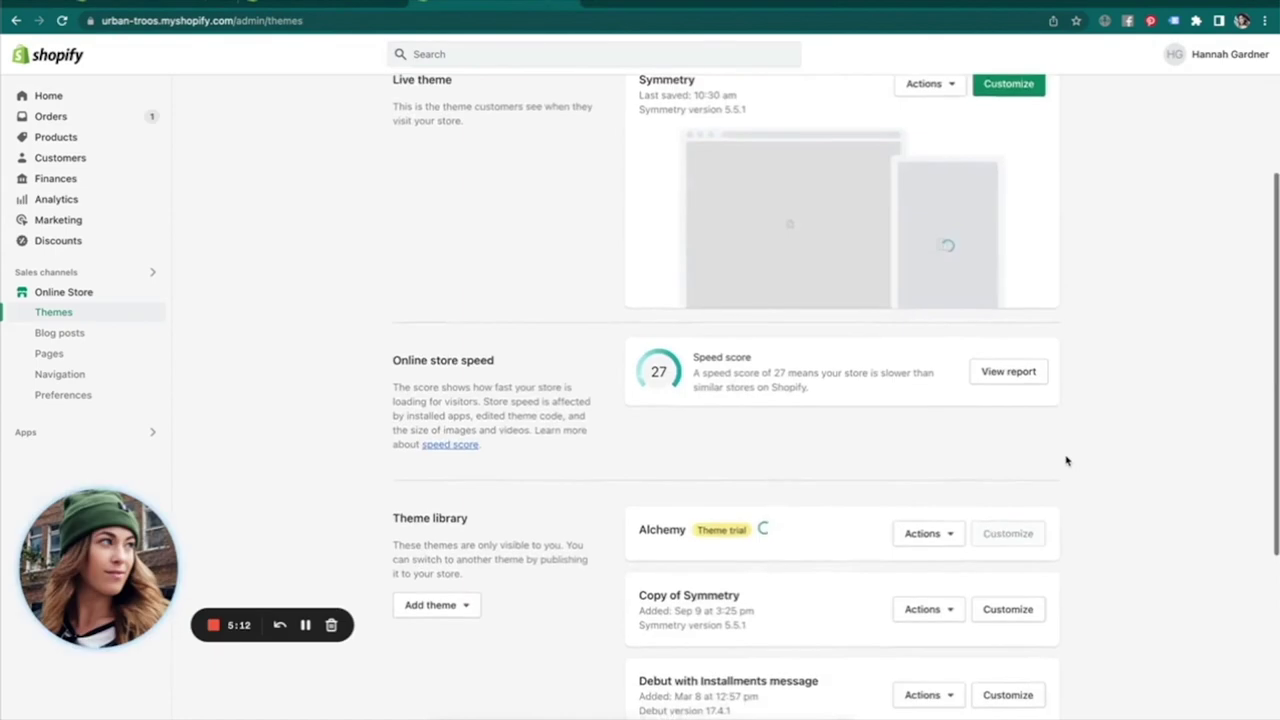
Find the Alchemy trial in the theme library and check which actions it offers, without choosing one.
scroll(500, 451, "down", 2)
scroll(609, 551, "down", 1)
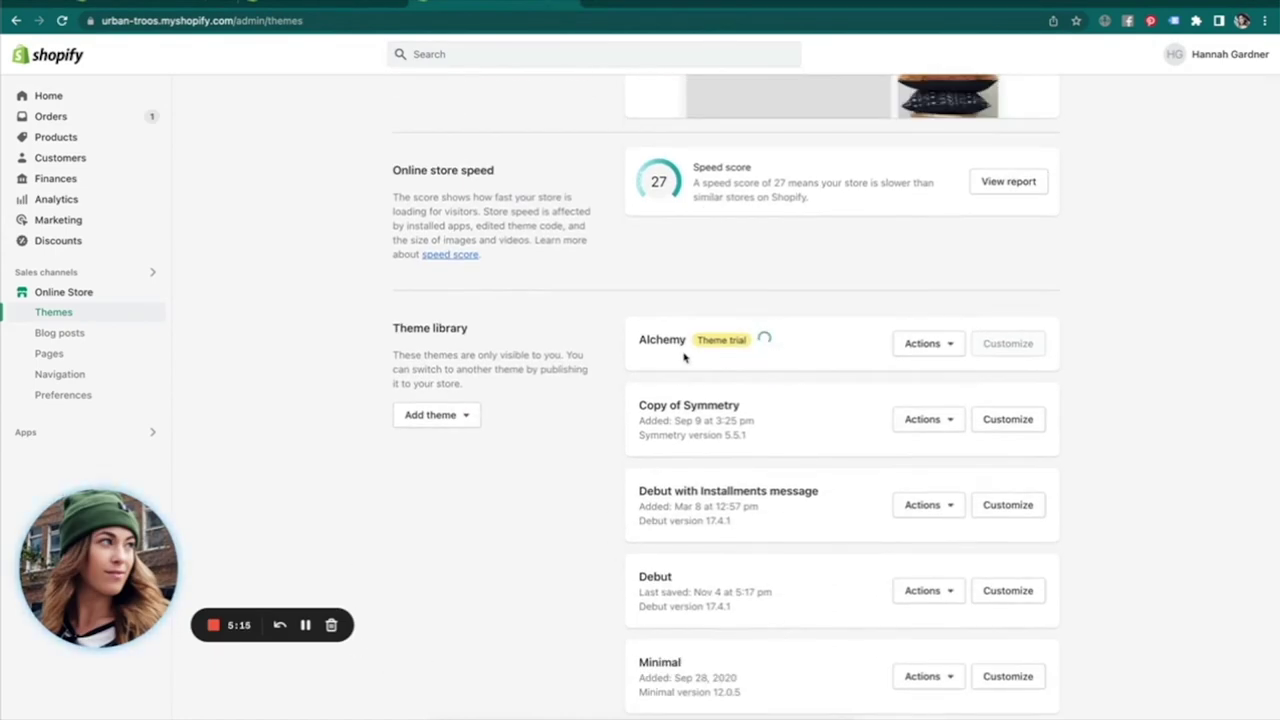
scroll(782, 370, "down", 2)
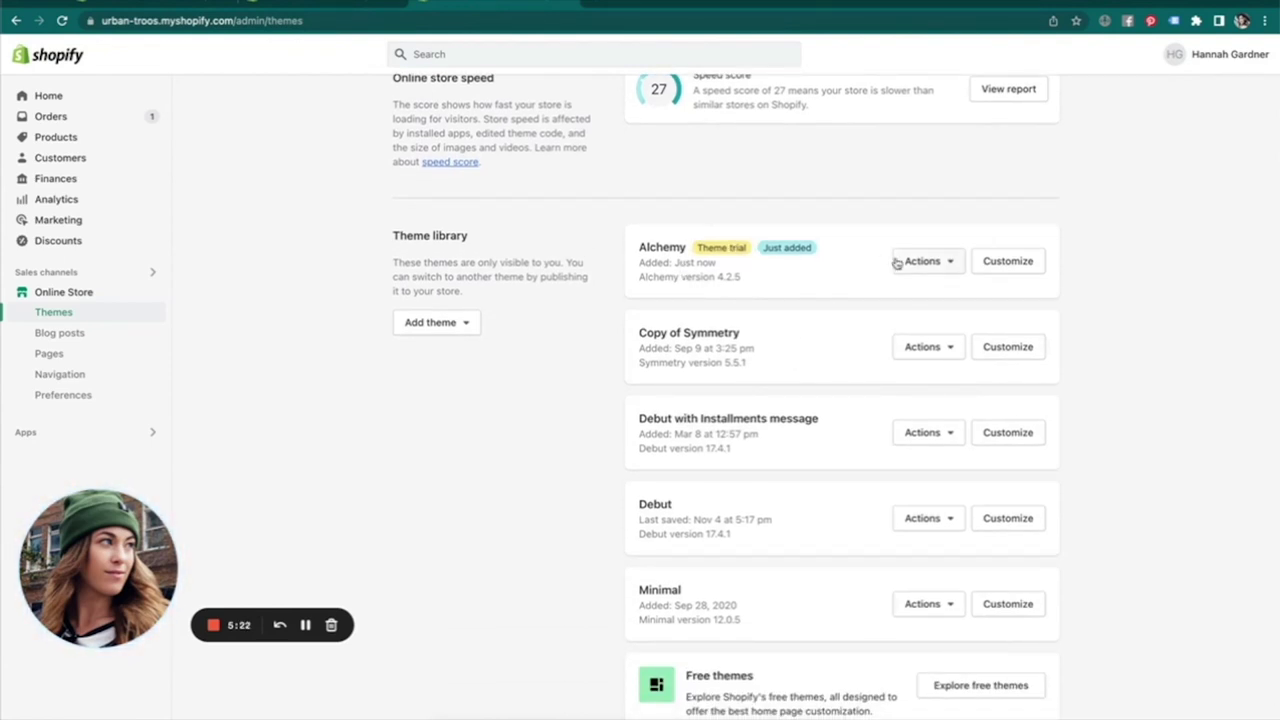
left_click(943, 263)
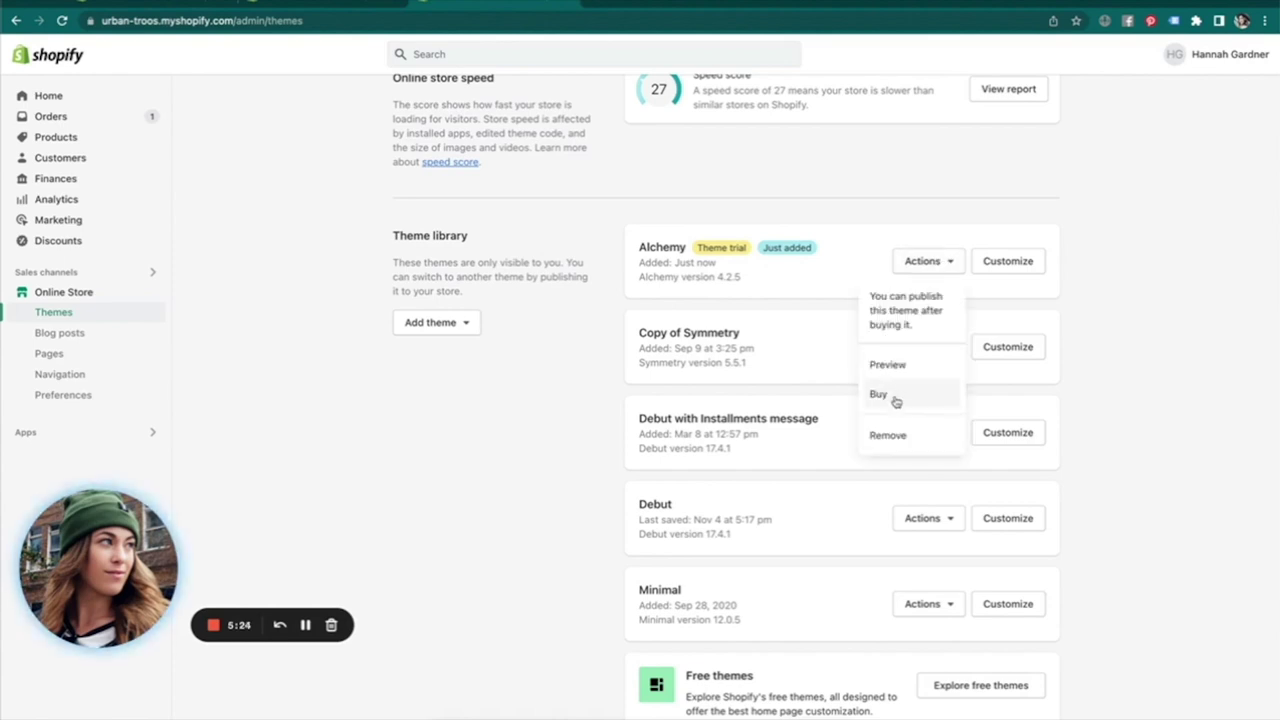
left_click(1117, 296)
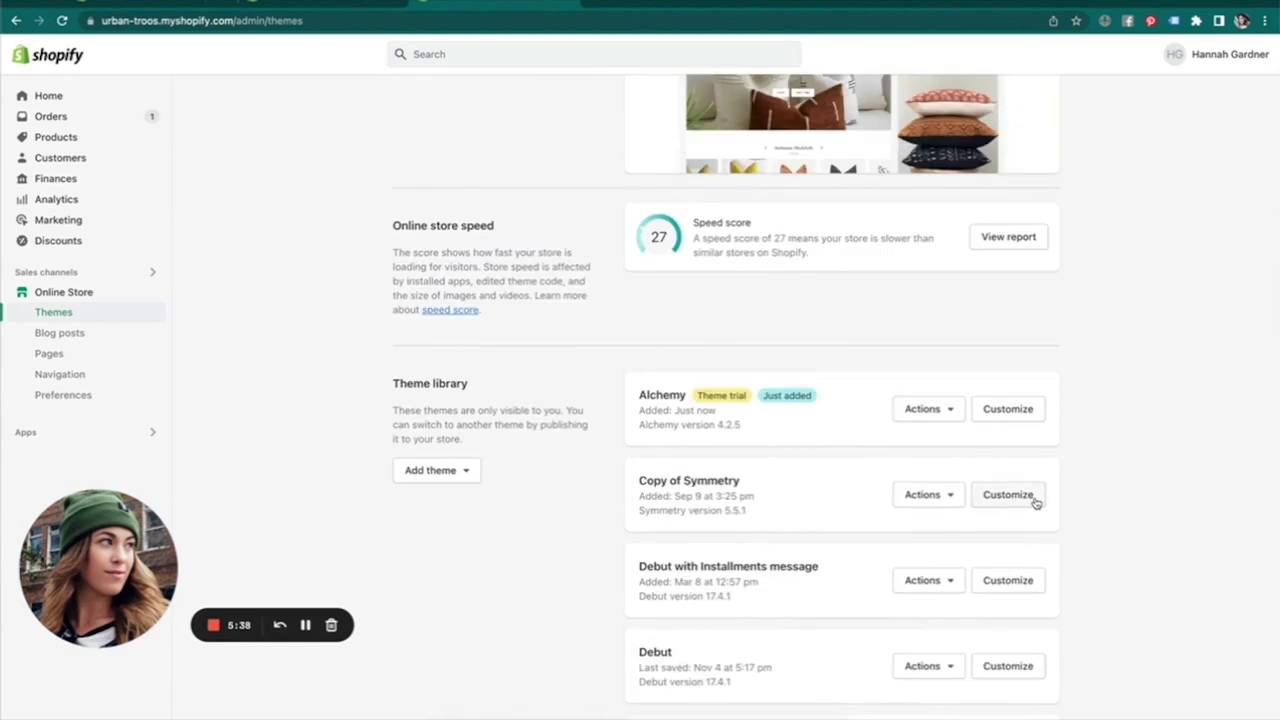
Open Copy of Symmetry in the theme editor and look over its home page, dismissing the 10% OFF popup.
scroll(1035, 501, "down", 1)
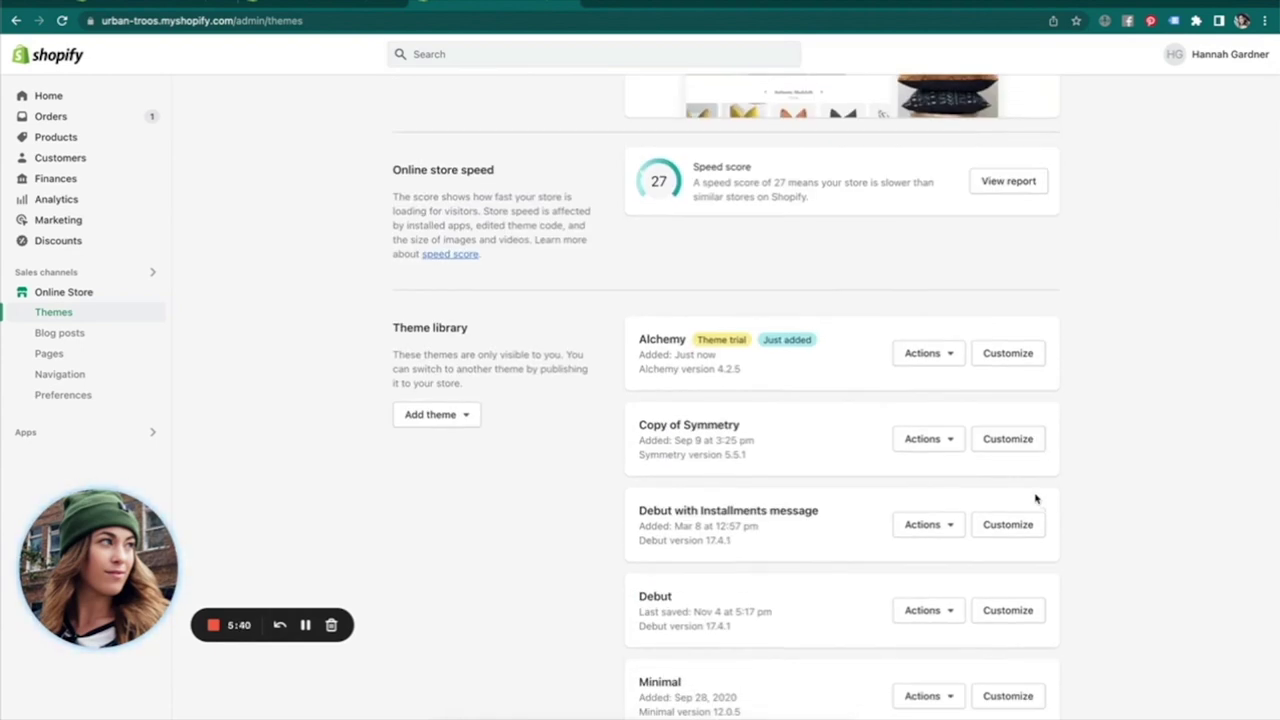
left_click(1012, 439)
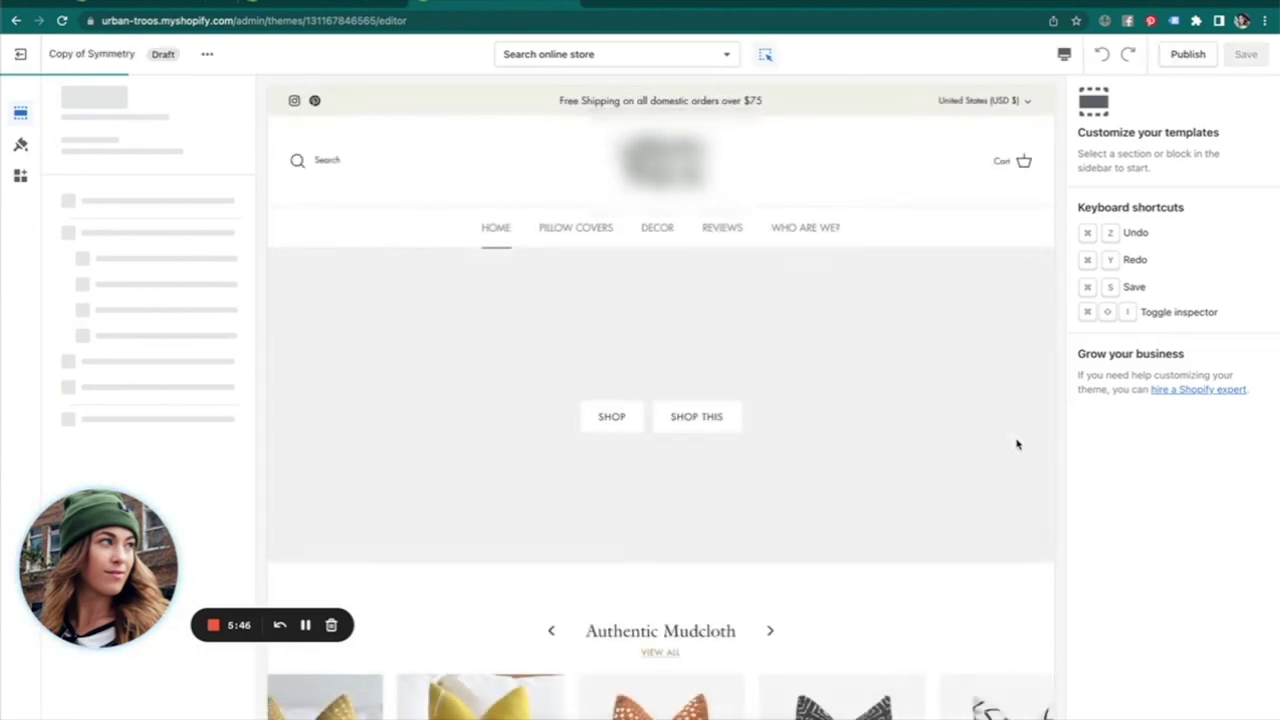
scroll(1017, 444, "down", 10)
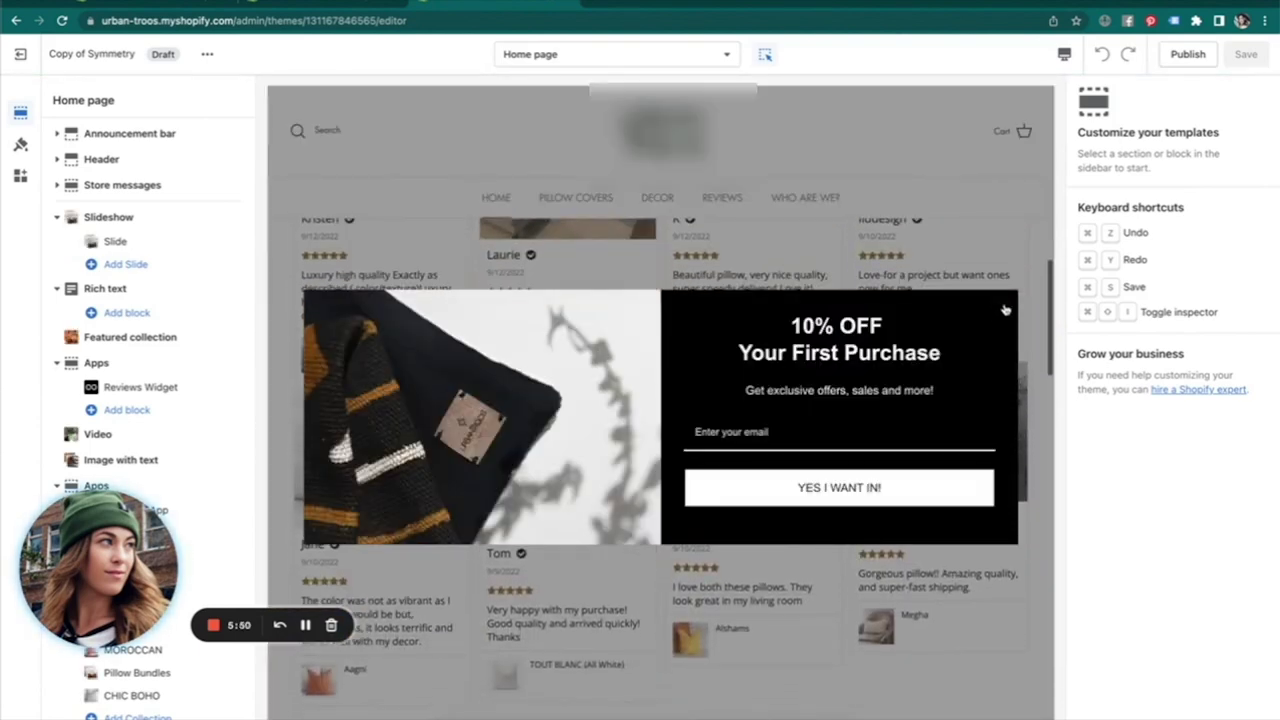
left_click(1005, 311)
scroll(1005, 310, "up", 10)
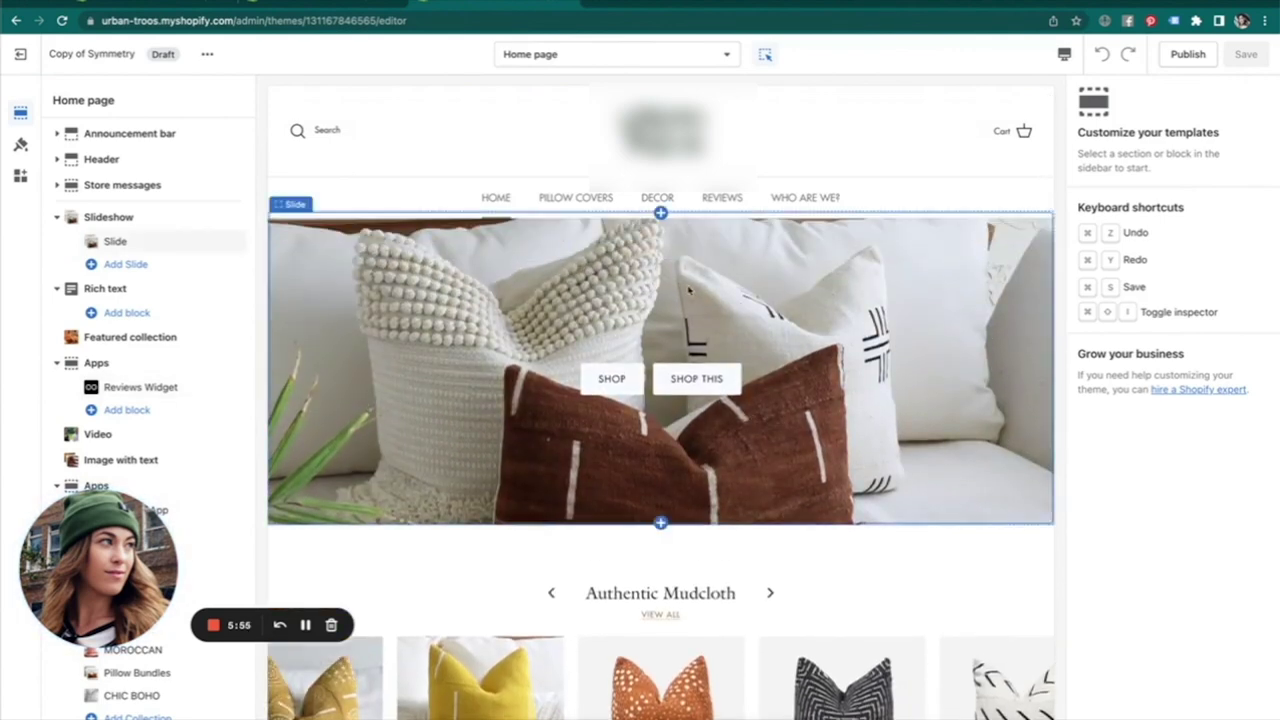
Leave the Copy of Symmetry editor, open the Alchemy trial for customization and look through its home page.
left_click(20, 54)
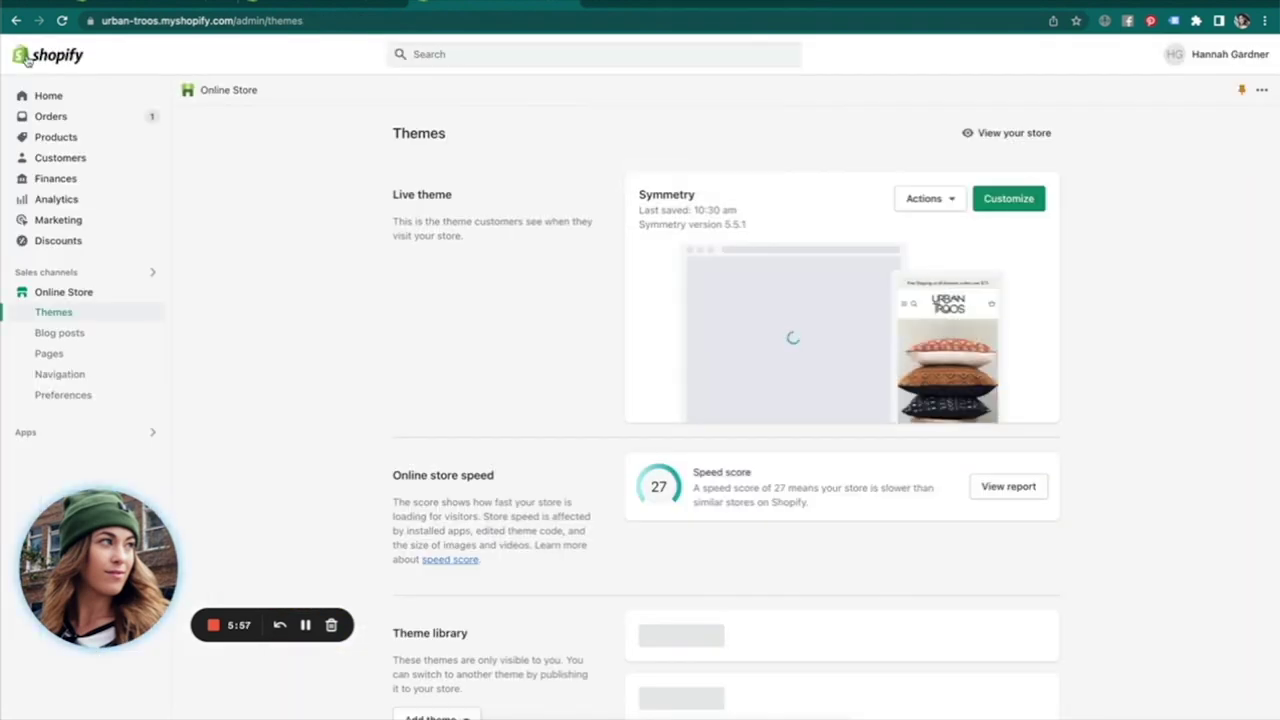
scroll(913, 361, "down", 4)
left_click(1005, 303)
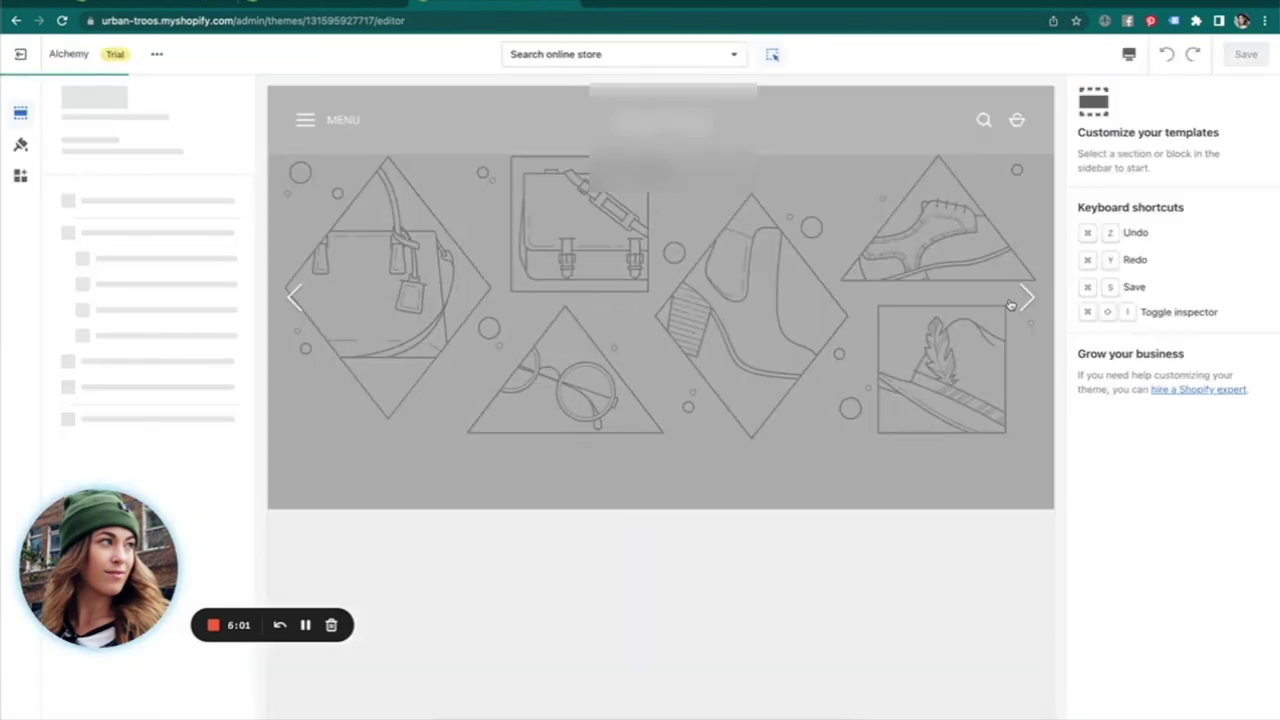
scroll(1010, 304, "down", 3)
scroll(1010, 304, "down", 10)
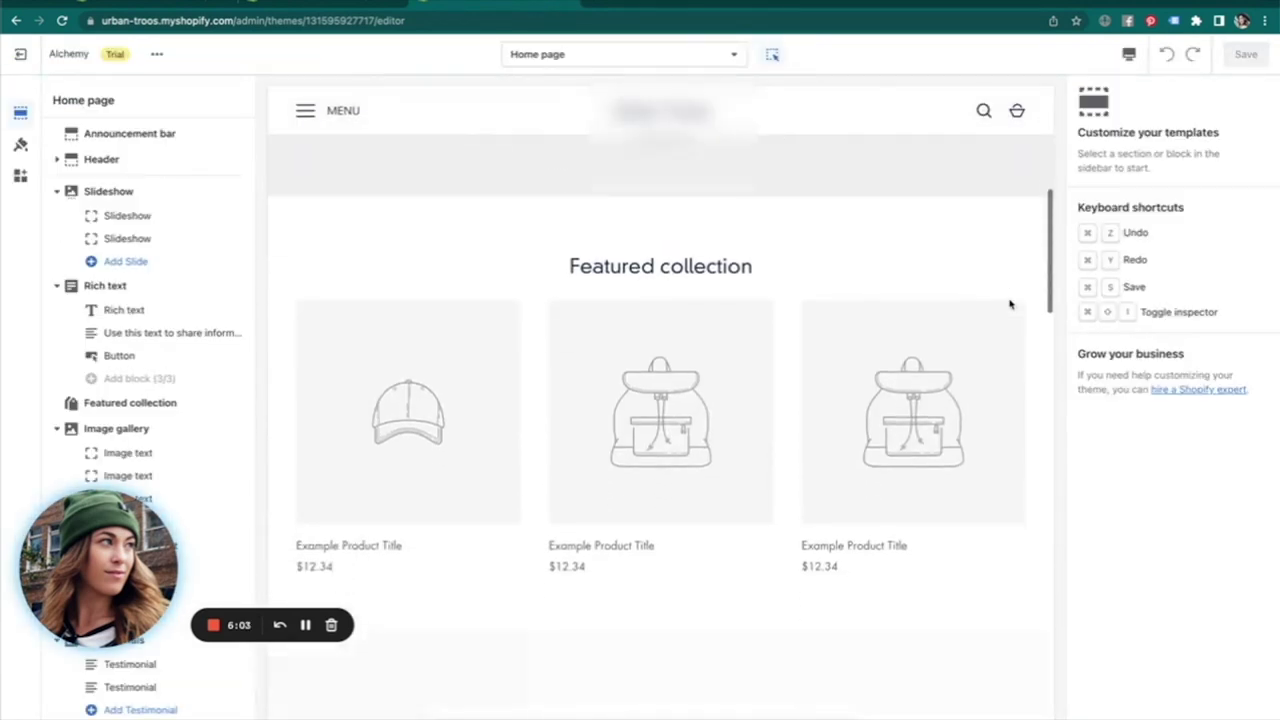
Leave the Alchemy trial's editor and open Copy of Symmetry for customization from the theme library.
scroll(1010, 304, "down", 10)
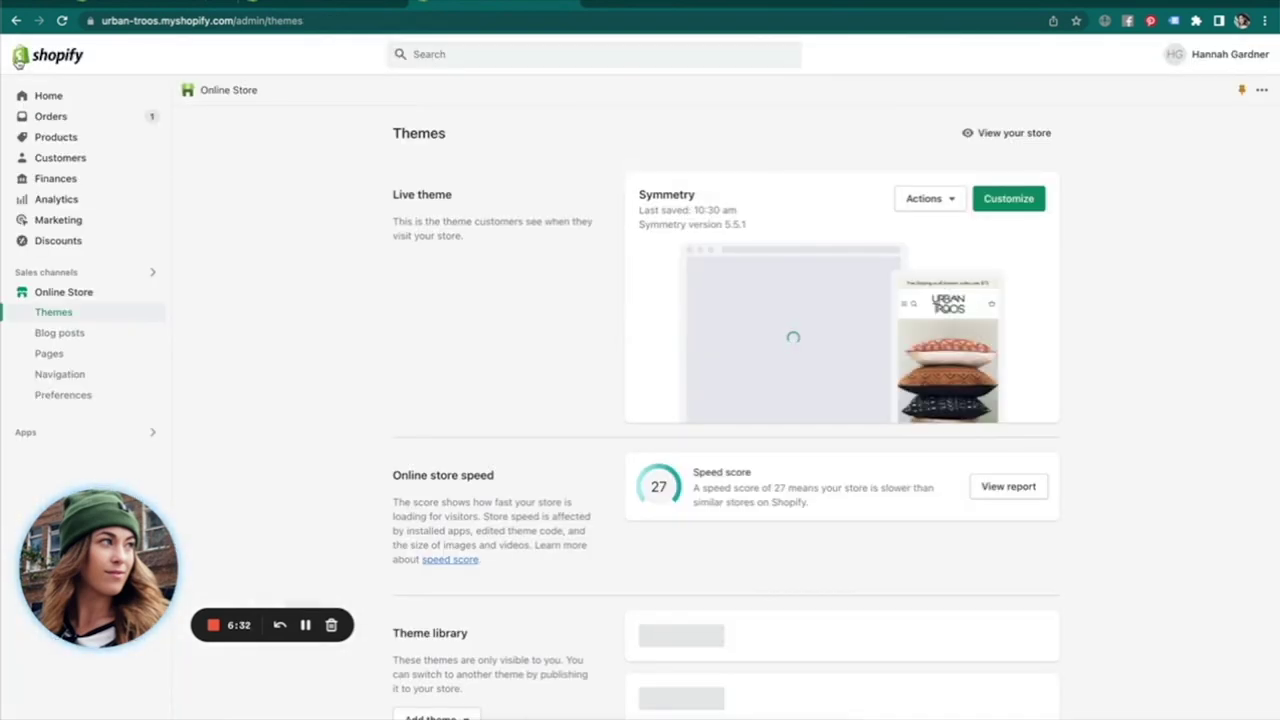
scroll(397, 373, "down", 2)
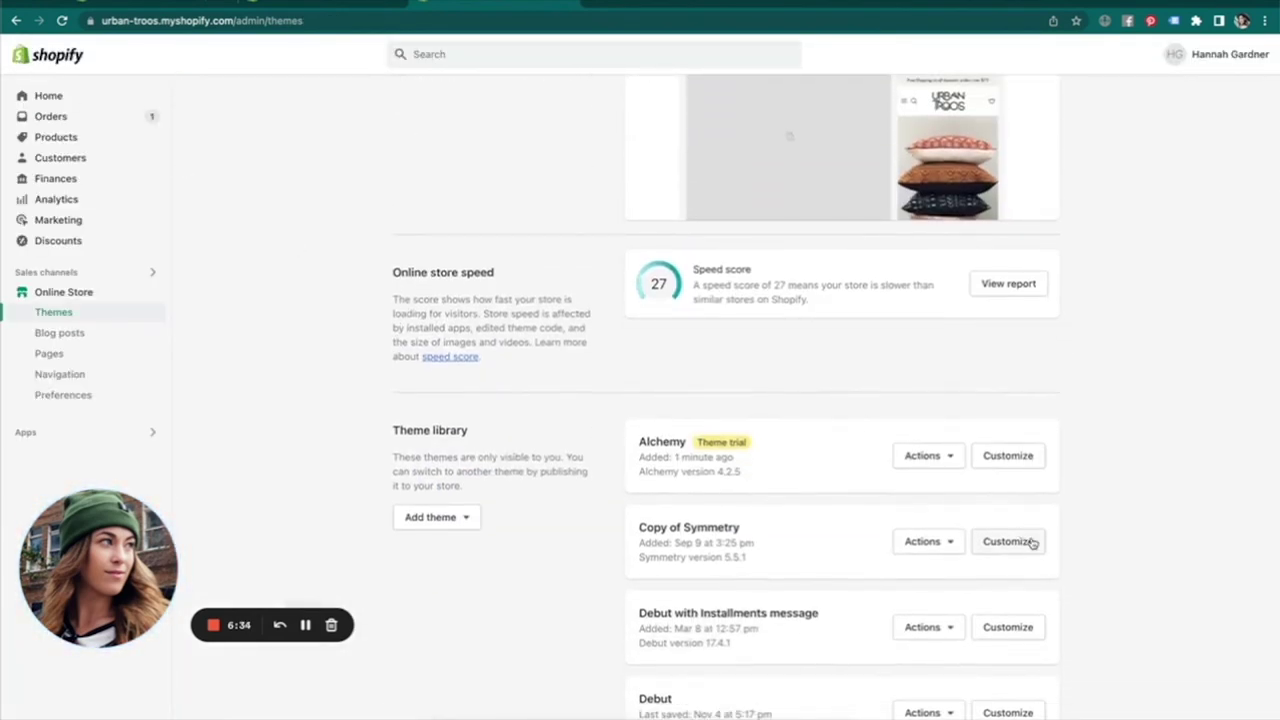
left_click(1032, 543)
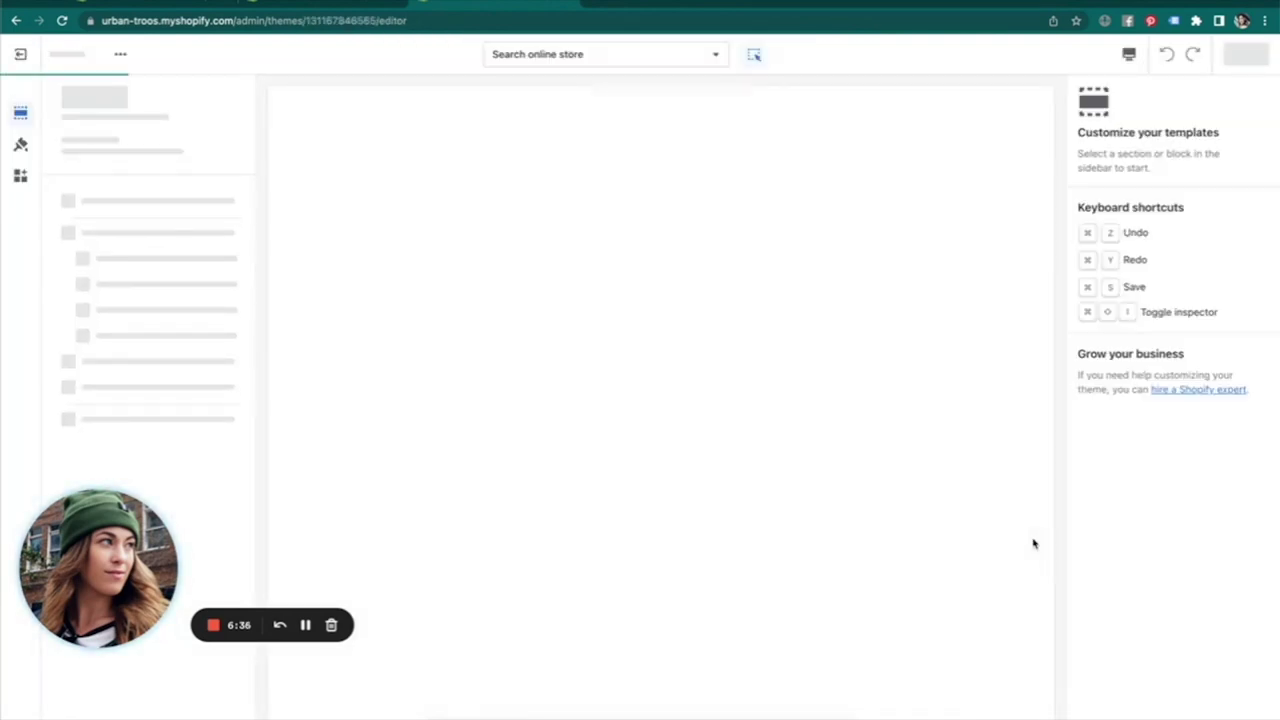
Look through the Copy of Symmetry home page preview from the announcement bar down past the reviews and back.
scroll(1034, 543, "down", 5)
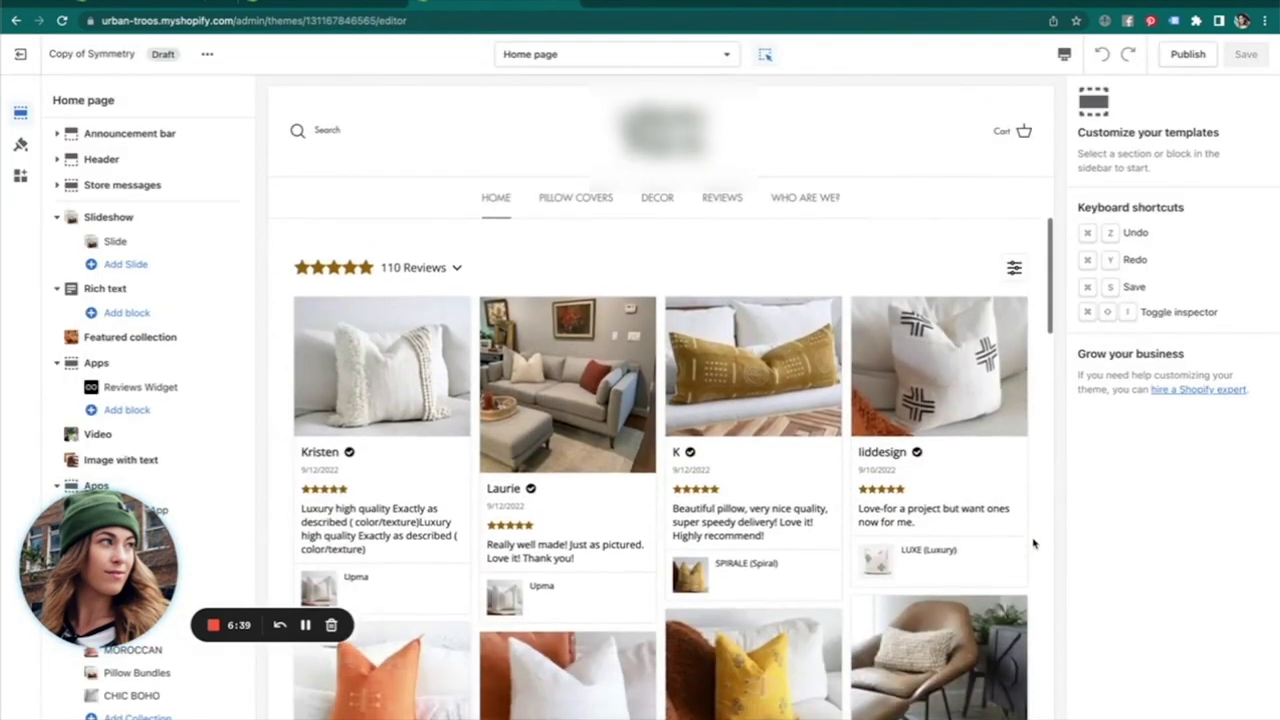
scroll(1034, 543, "down", 4)
scroll(1034, 543, "up", 10)
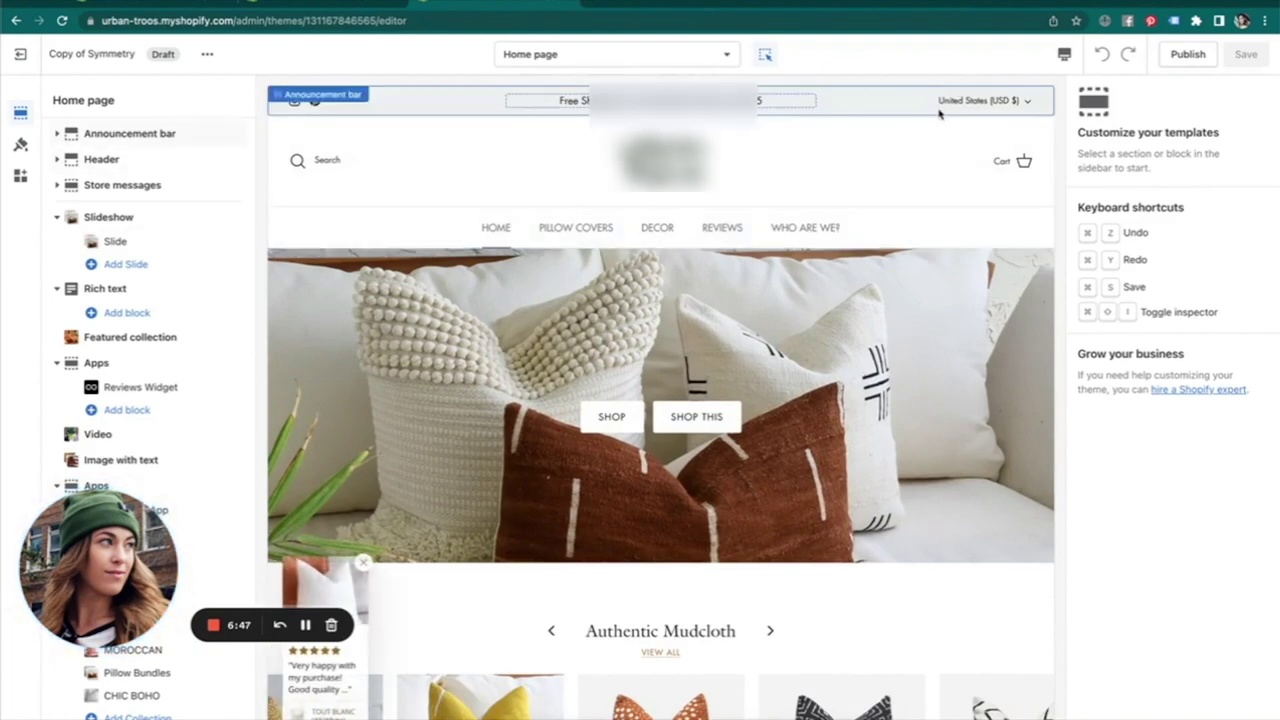
scroll(704, 393, "down", 10)
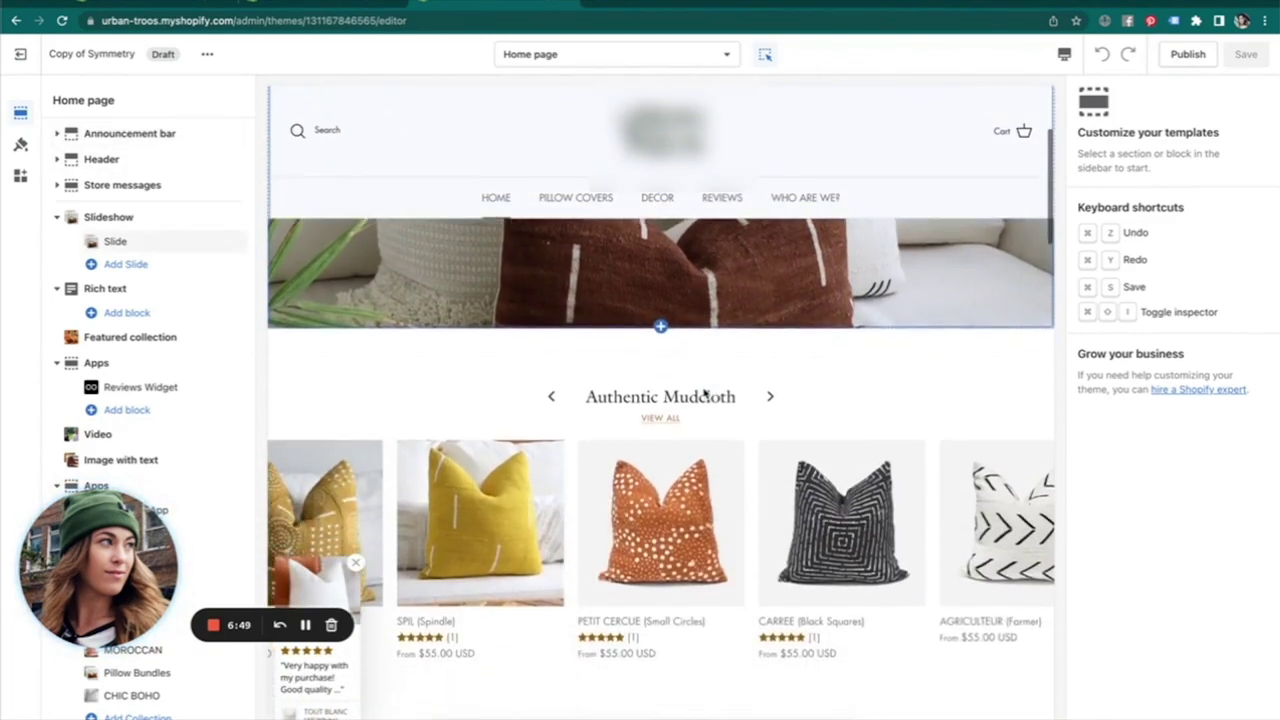
scroll(704, 393, "up", 5)
scroll(704, 393, "up", 5)
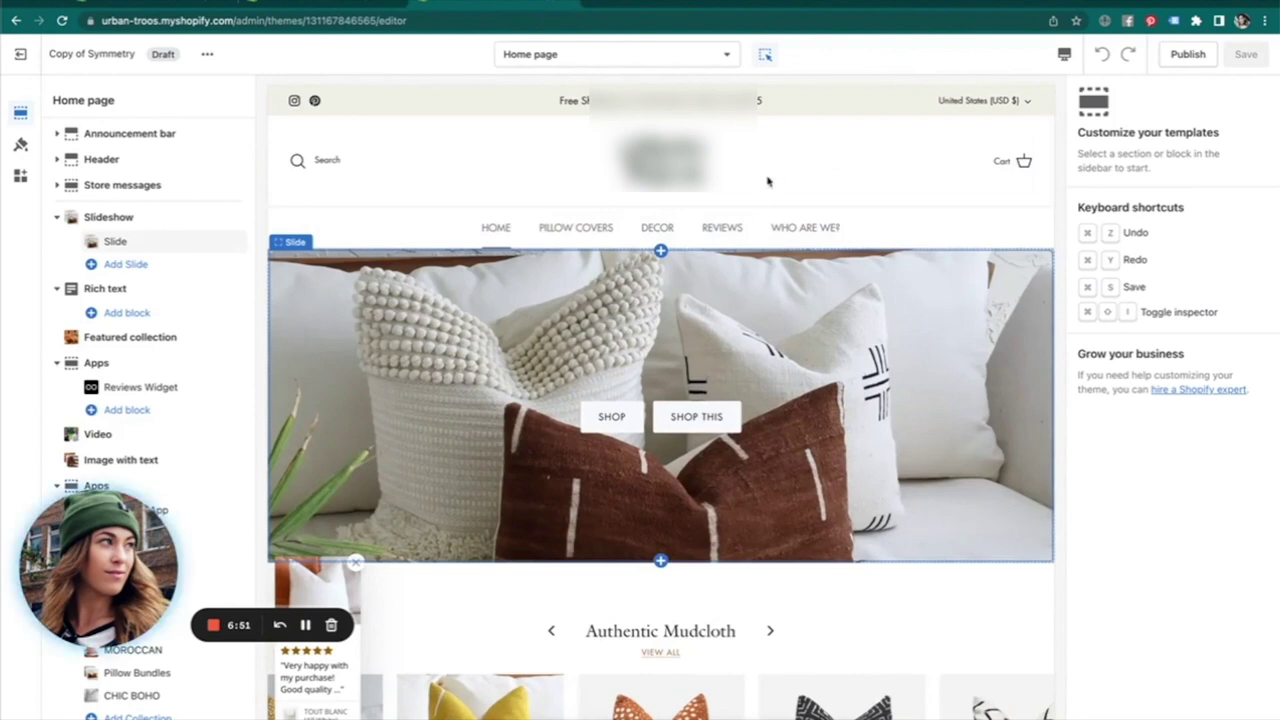
Review the home page's section list down to the footer alongside the matching parts of the preview.
left_click_drag(99, 568, 1150, 650)
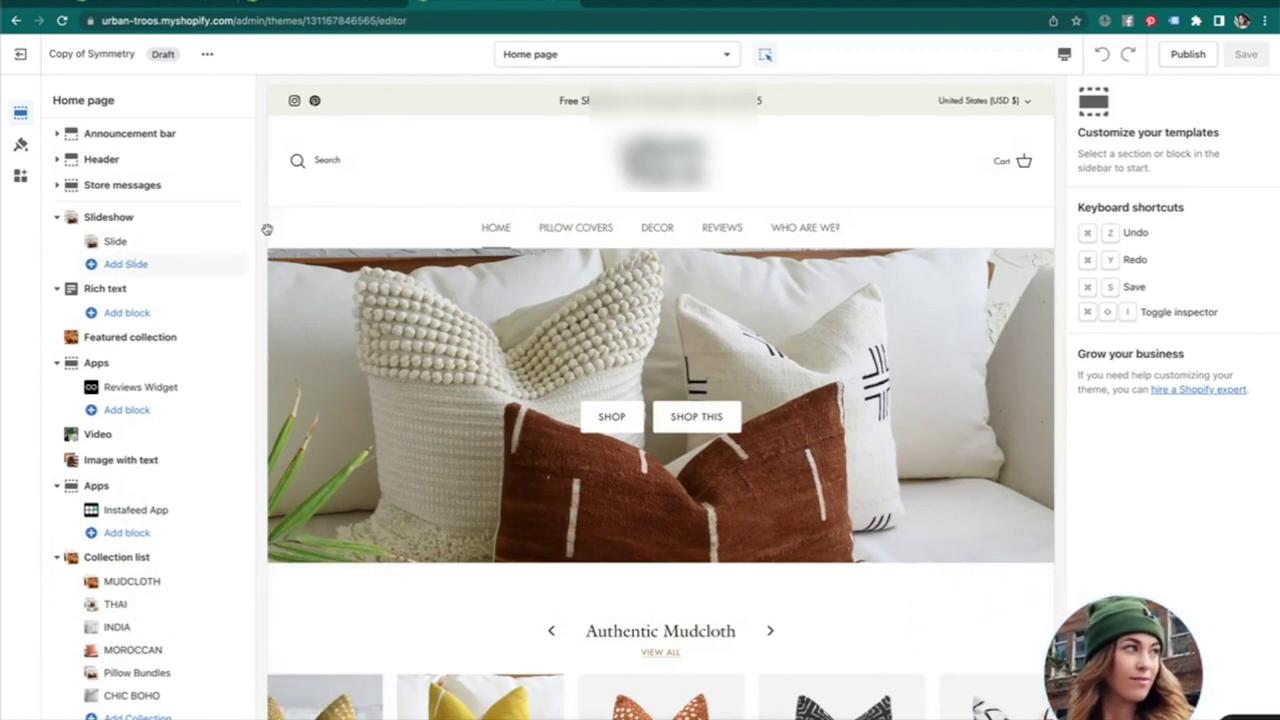
scroll(114, 306, "down", 2)
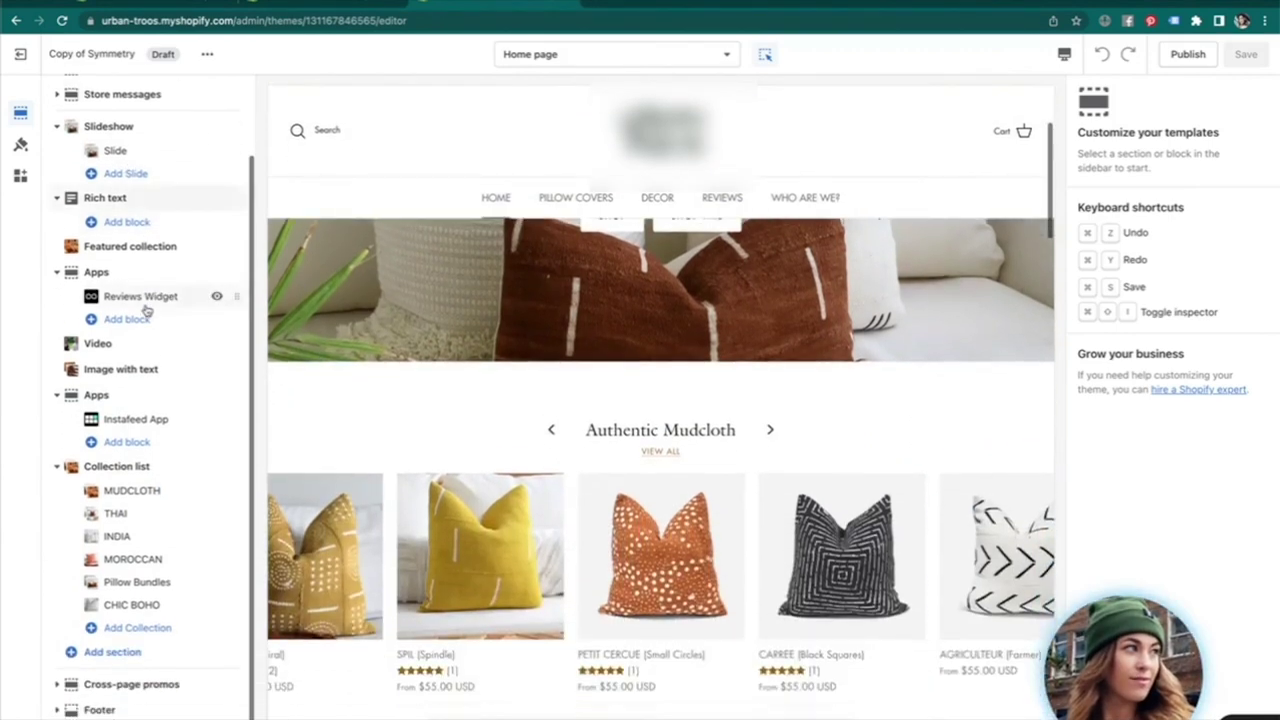
mouse_move(147, 300)
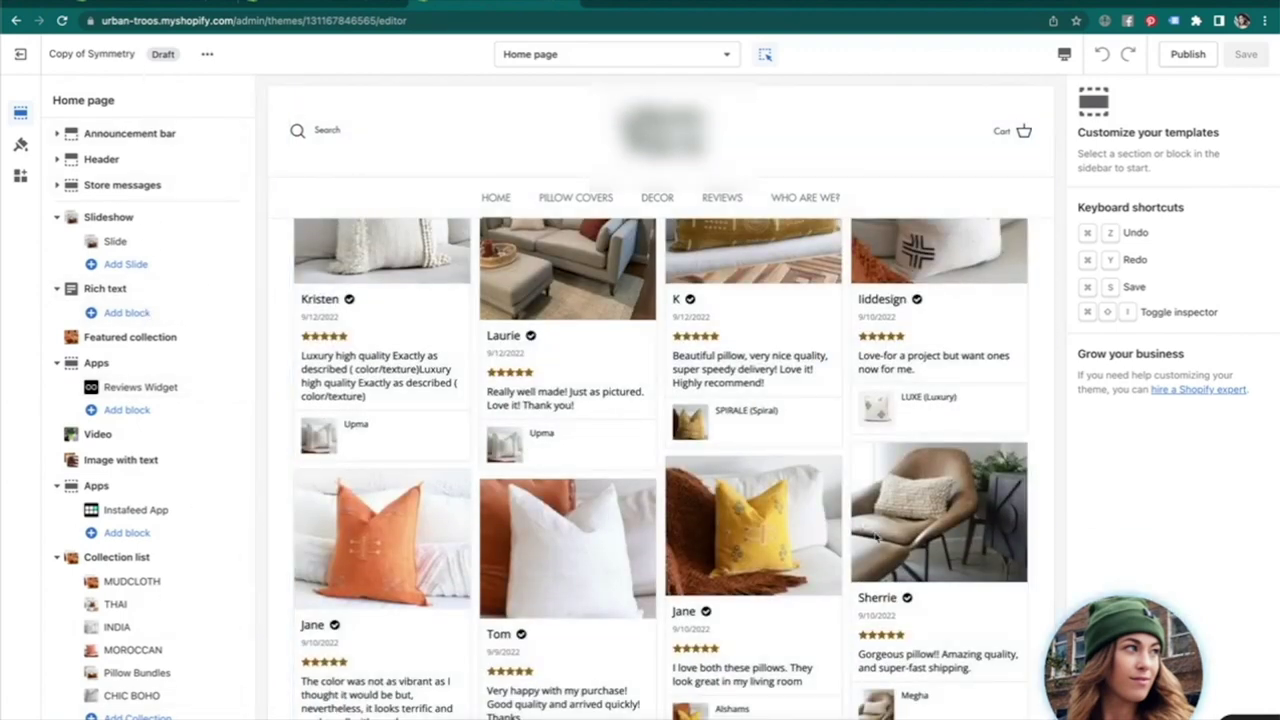
Open the Announcement bar and Header sections in turn to examine their settings.
left_click(72, 133)
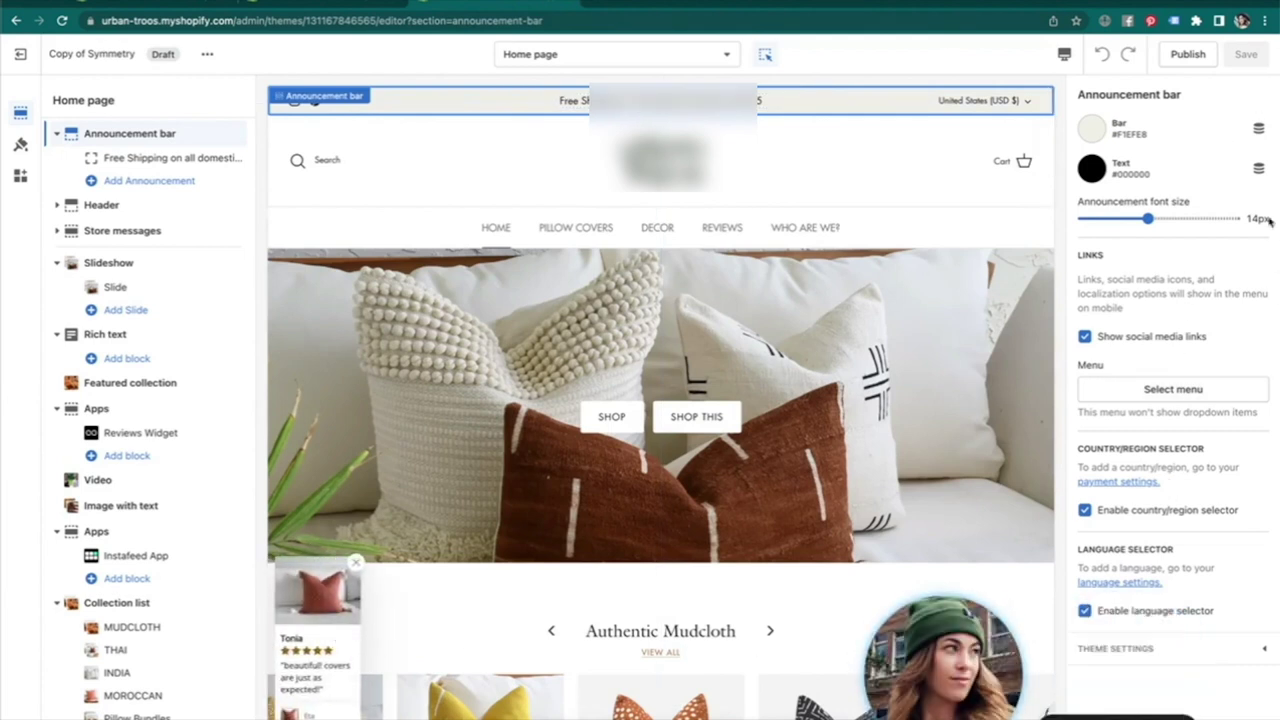
left_click_drag(943, 655, 760, 525)
left_click_drag(733, 484, 1241, 631)
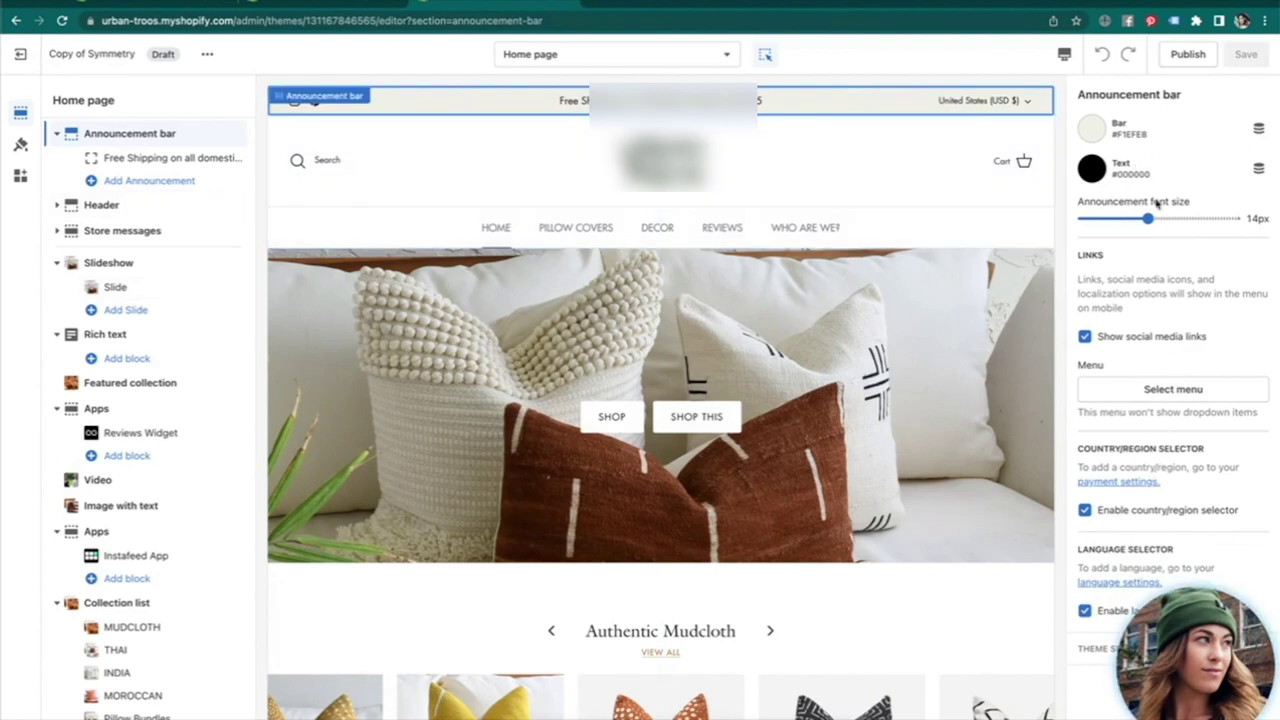
left_click(96, 205)
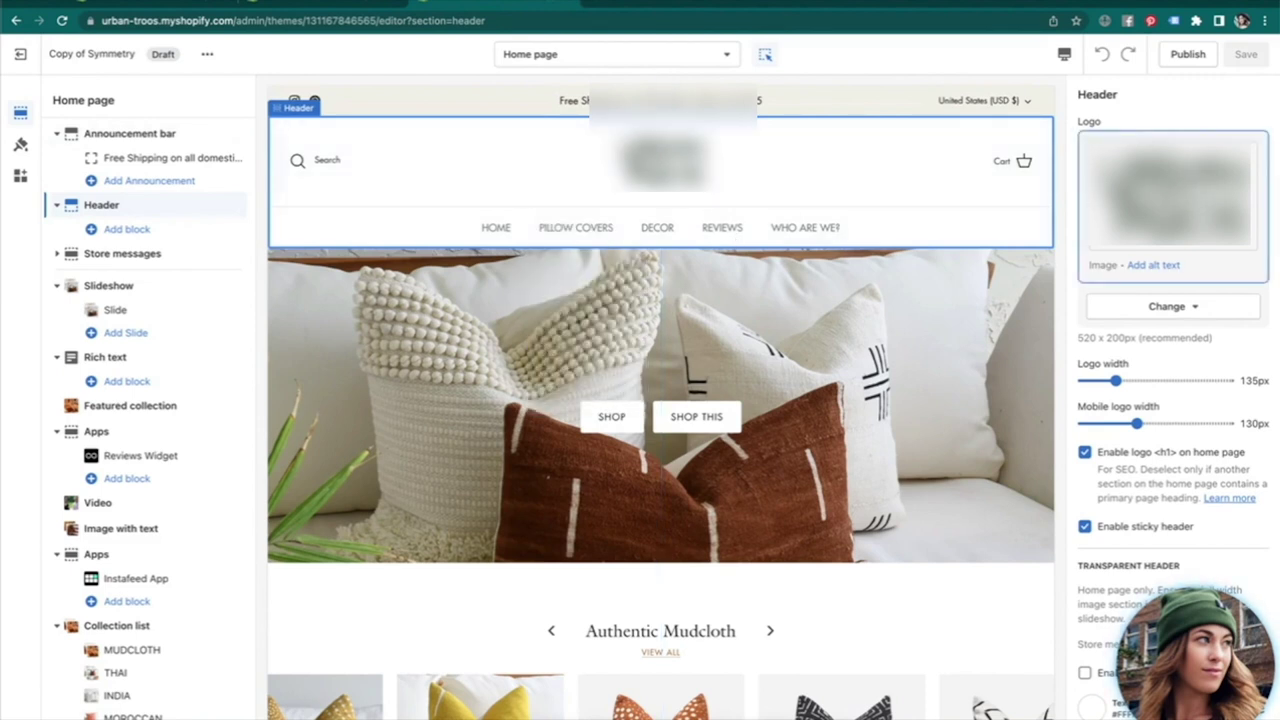
left_click_drag(1208, 626, 898, 626)
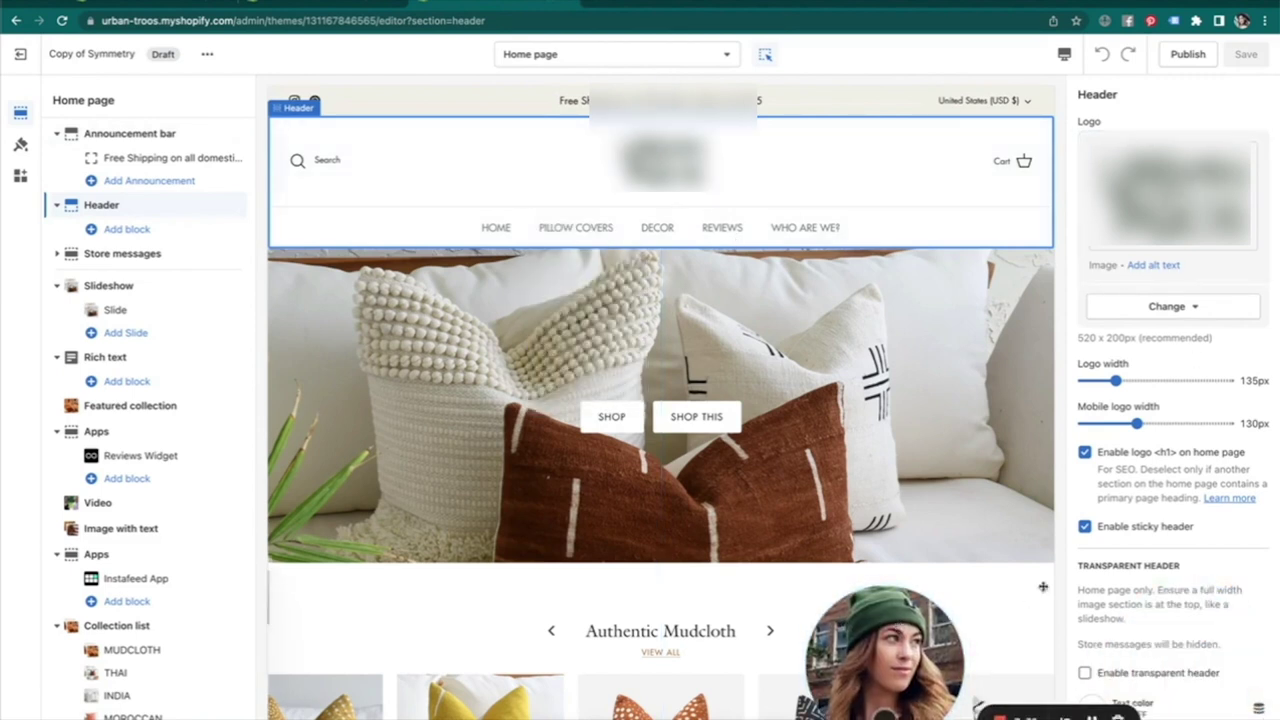
Examine the Featured collection section's settings and look over the neighbouring home page sections.
scroll(1200, 590, "down", 5)
scroll(1220, 595, "up", 5)
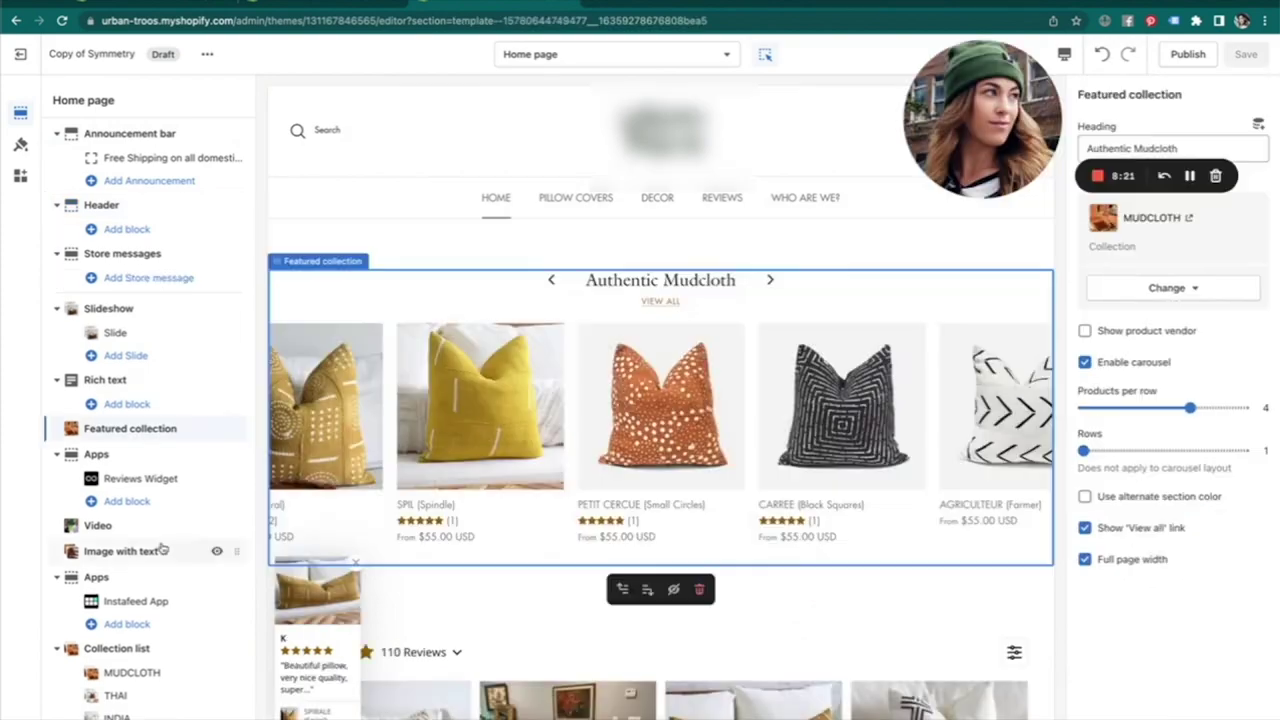
scroll(163, 534, "down", 3)
scroll(163, 549, "up", 3)
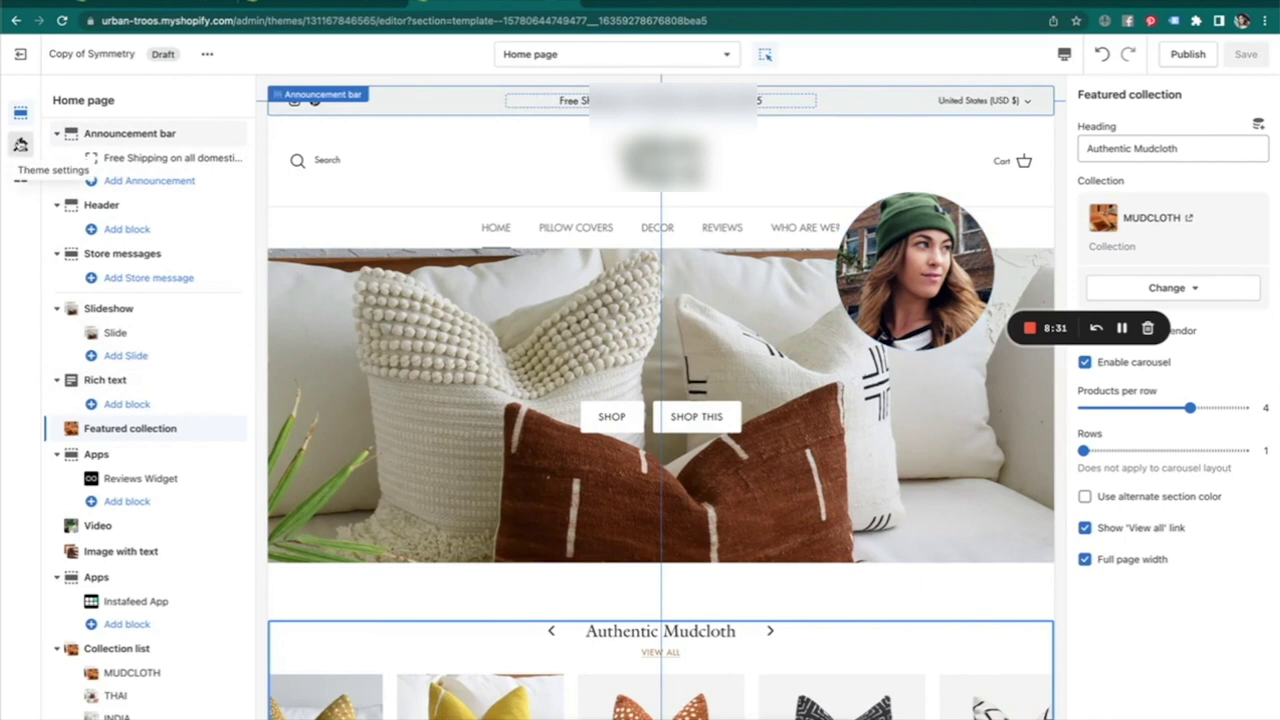
Open the theme settings and look through the full Colors category, comparing it with the store preview.
left_click(20, 145)
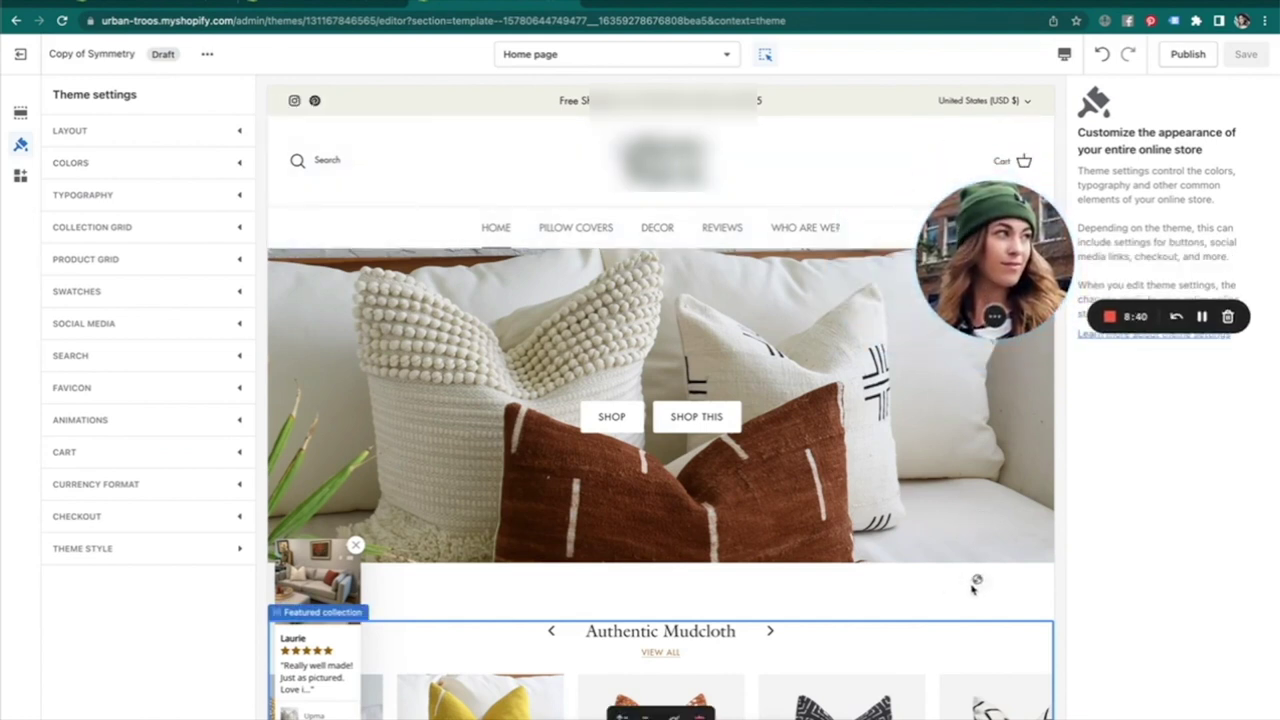
left_click(143, 160)
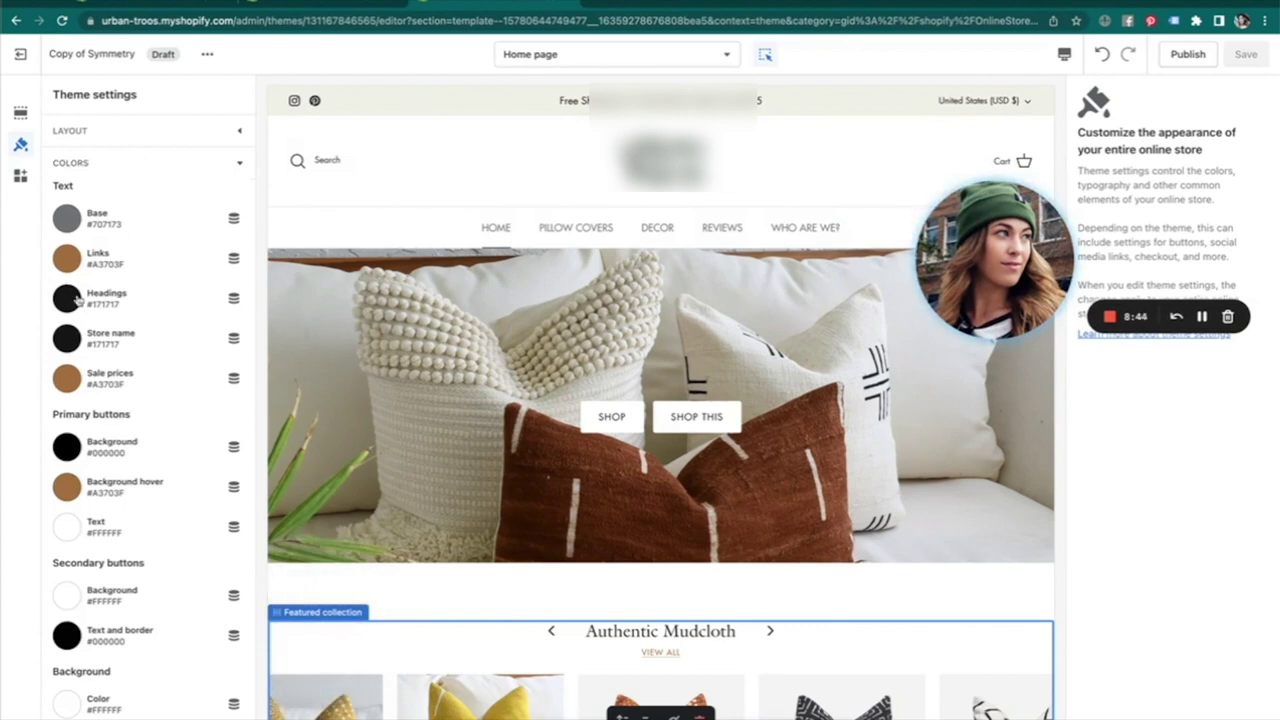
scroll(72, 413, "down", 10)
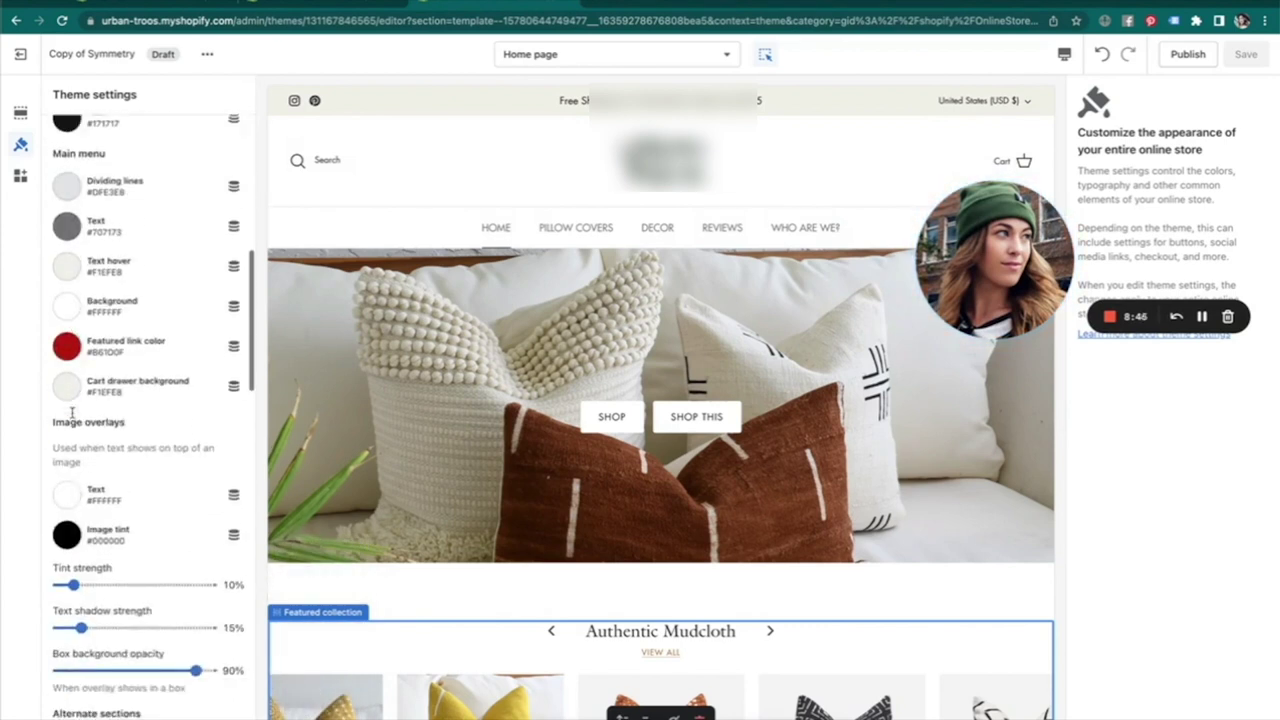
scroll(72, 418, "down", 10)
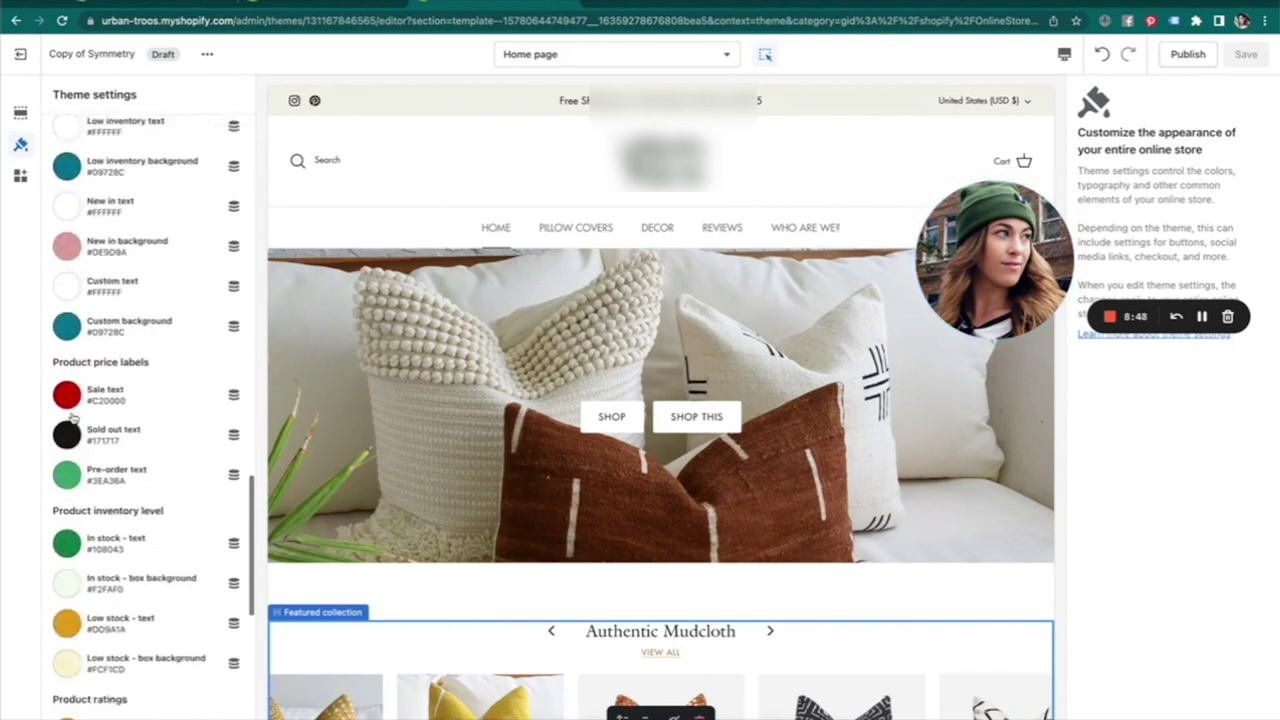
scroll(72, 418, "down", 5)
scroll(72, 418, "up", 15)
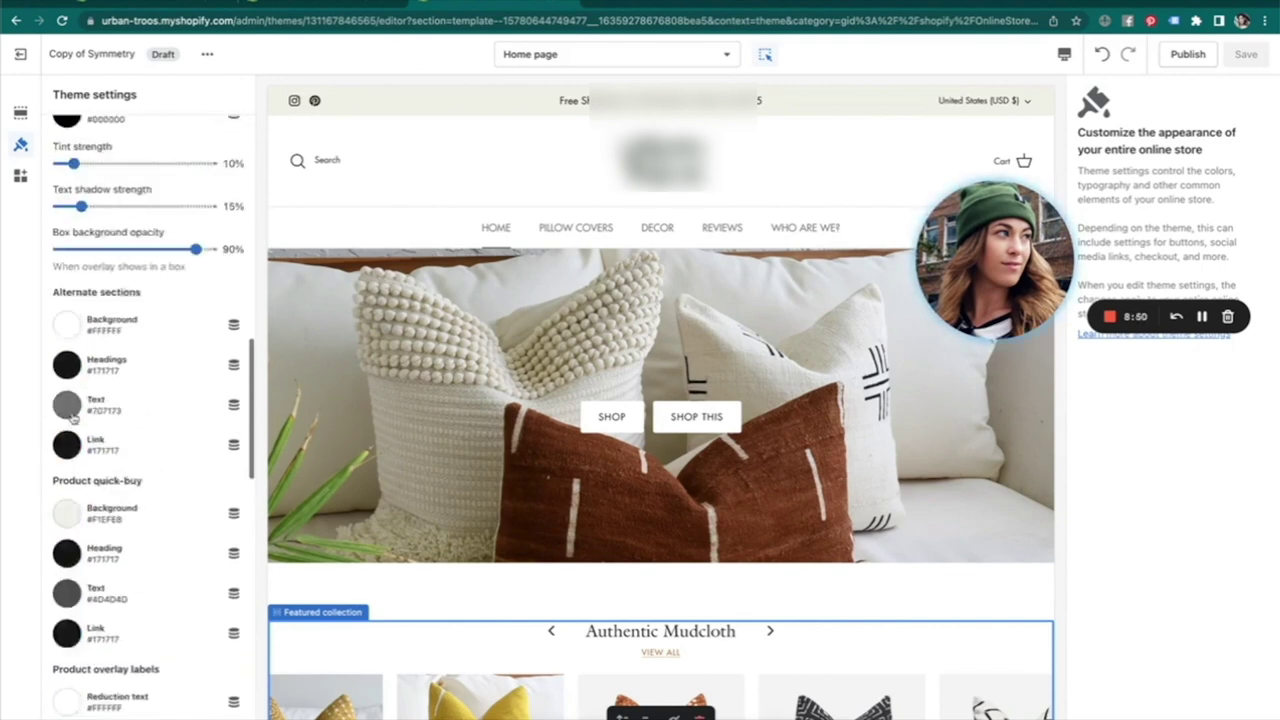
scroll(72, 418, "up", 10)
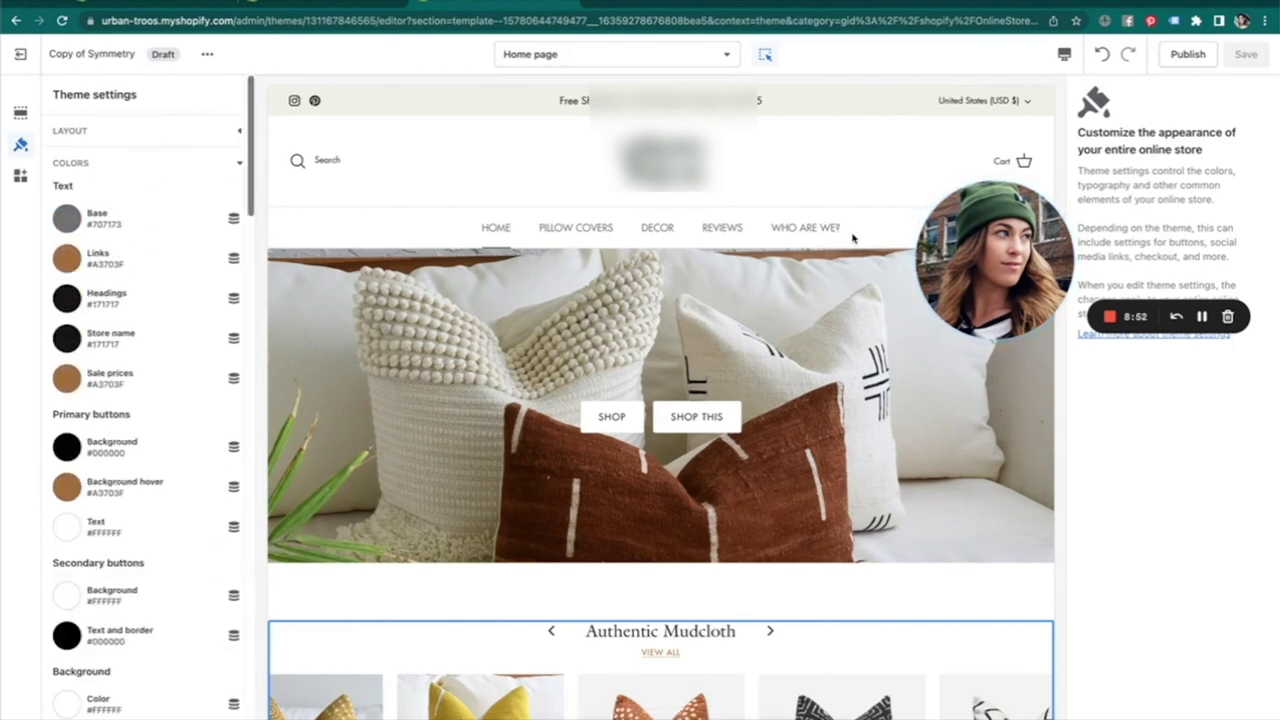
scroll(851, 237, "down", 5)
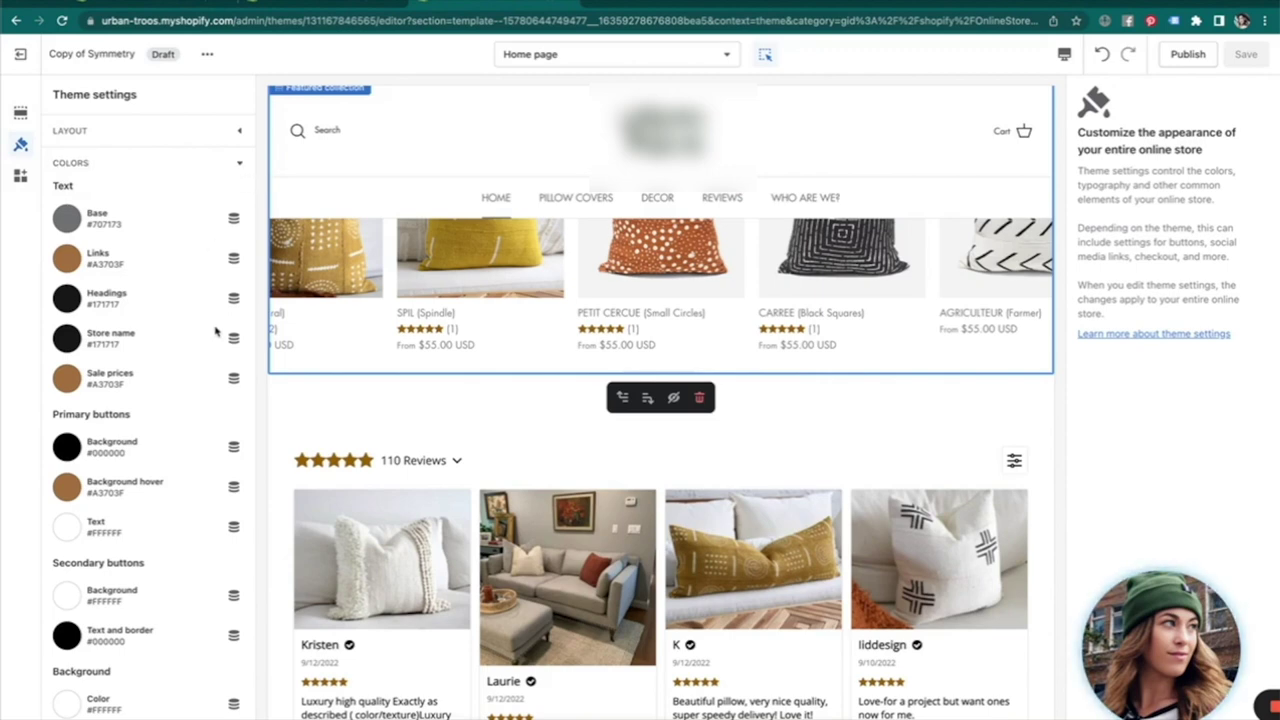
scroll(197, 432, "down", 10)
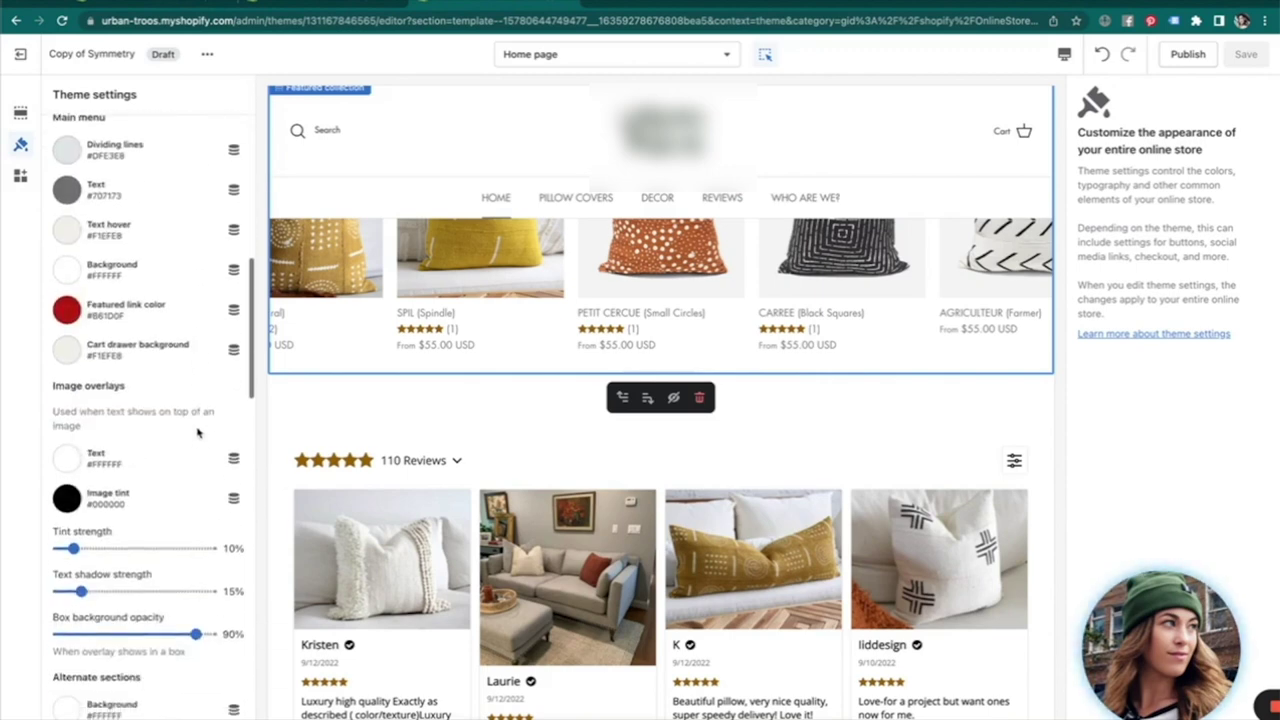
scroll(197, 432, "down", 5)
scroll(197, 432, "up", 15)
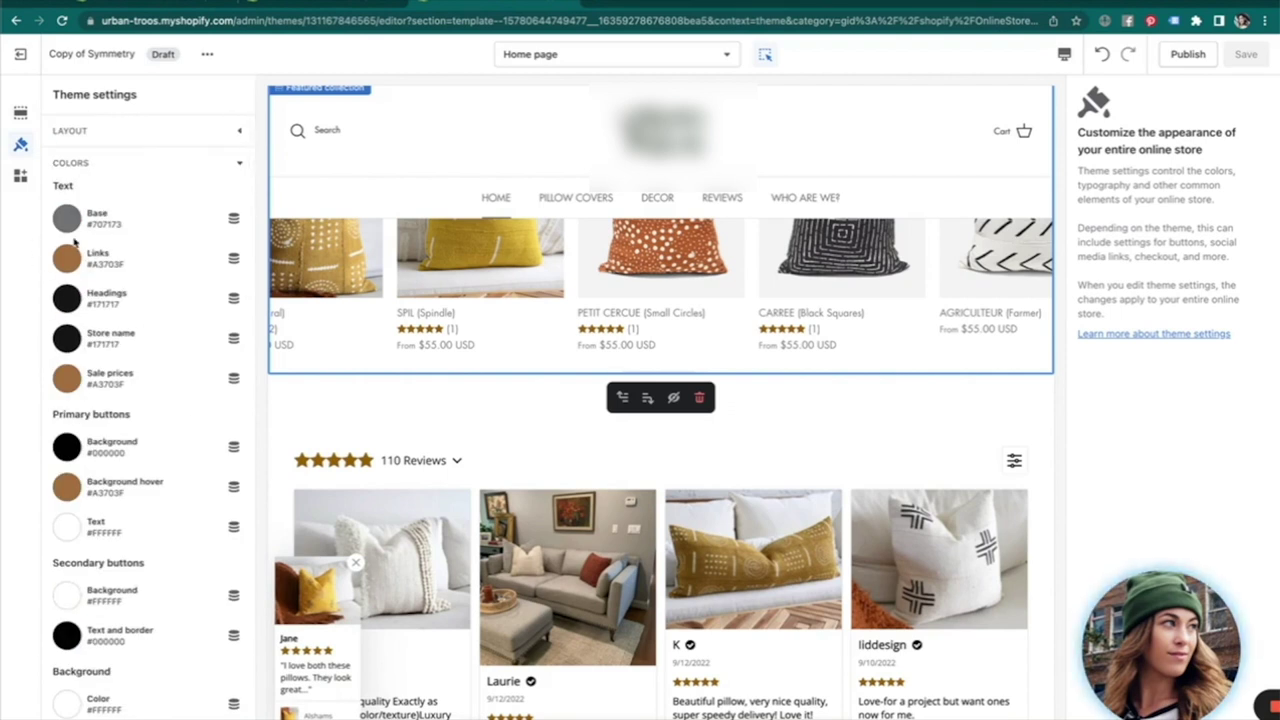
View the color pickers for the Links and Sale prices text colors, closing each without choosing a color.
left_click(67, 258)
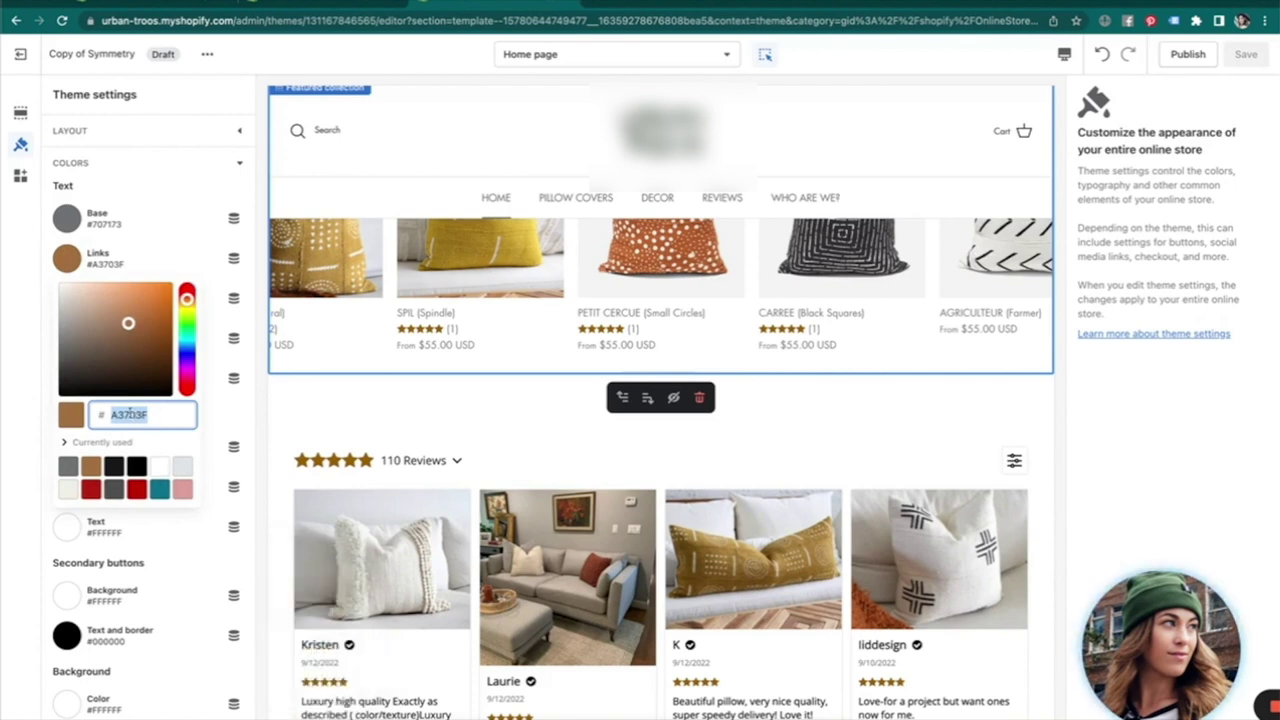
left_click(63, 247)
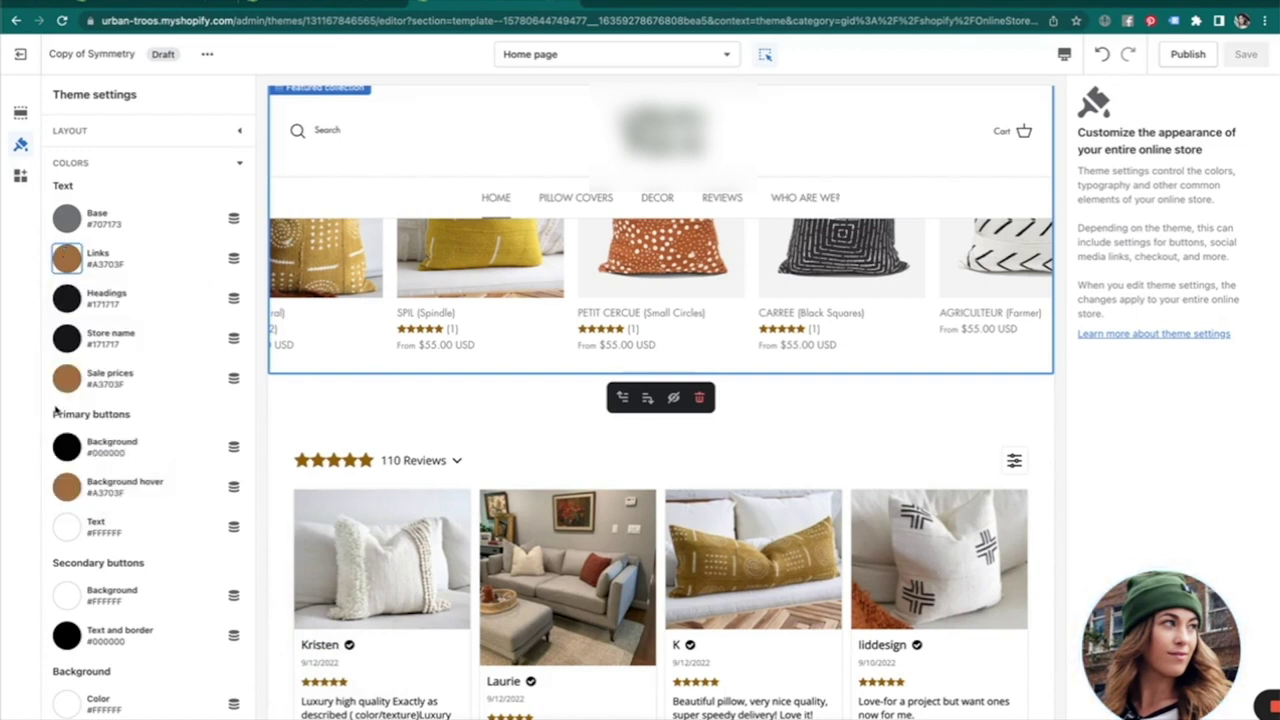
left_click(70, 377)
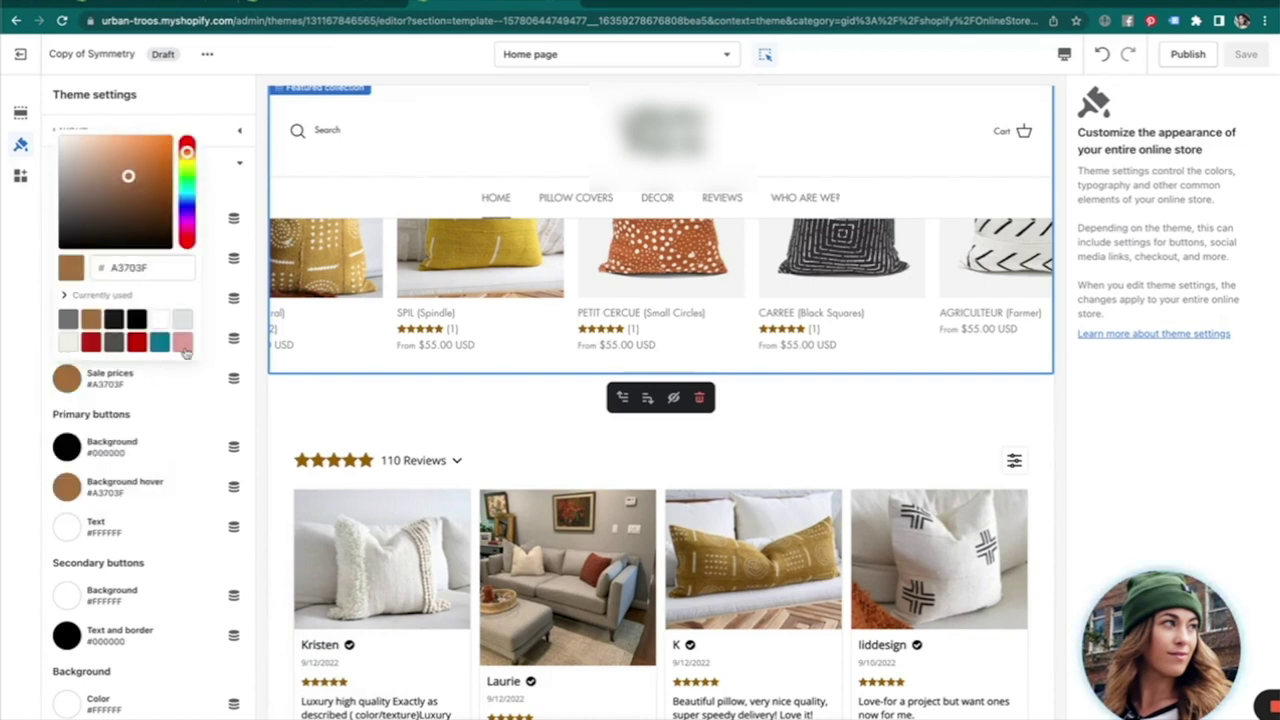
left_click(208, 415)
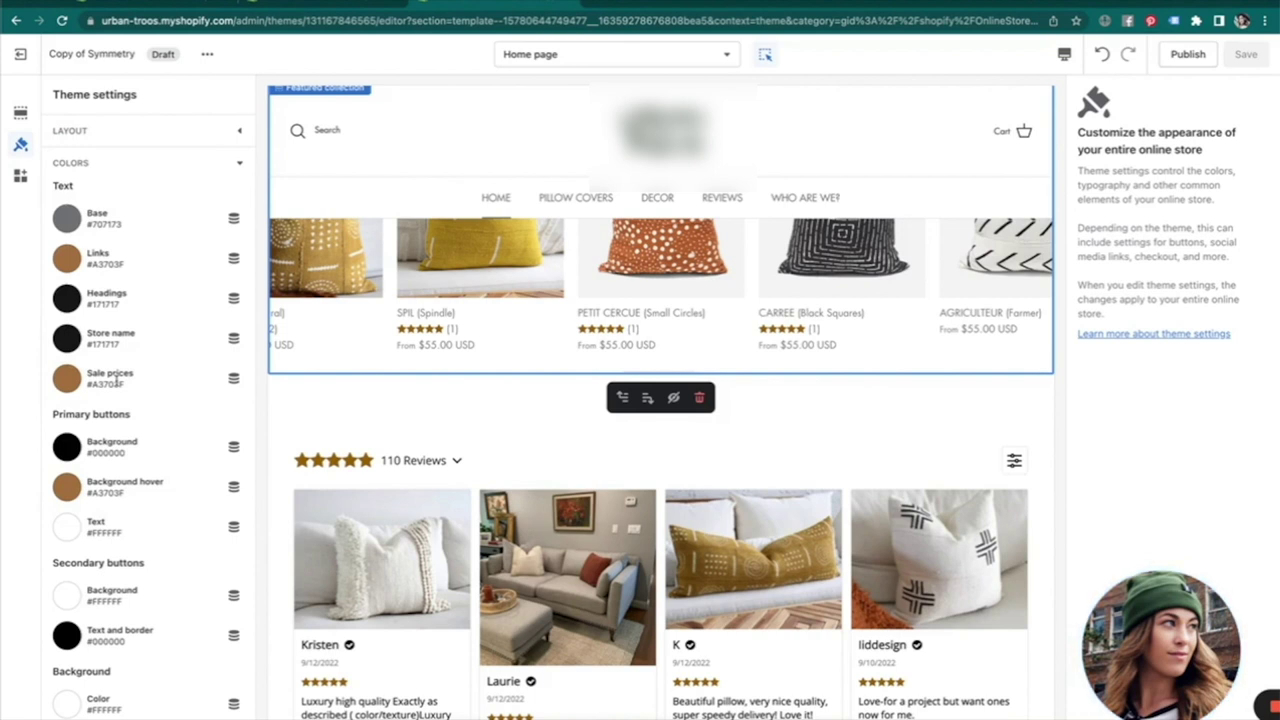
Review the color settings for buttons, background, header, image overlays, alternate sections and product quick-buy.
scroll(116, 379, "down", 1)
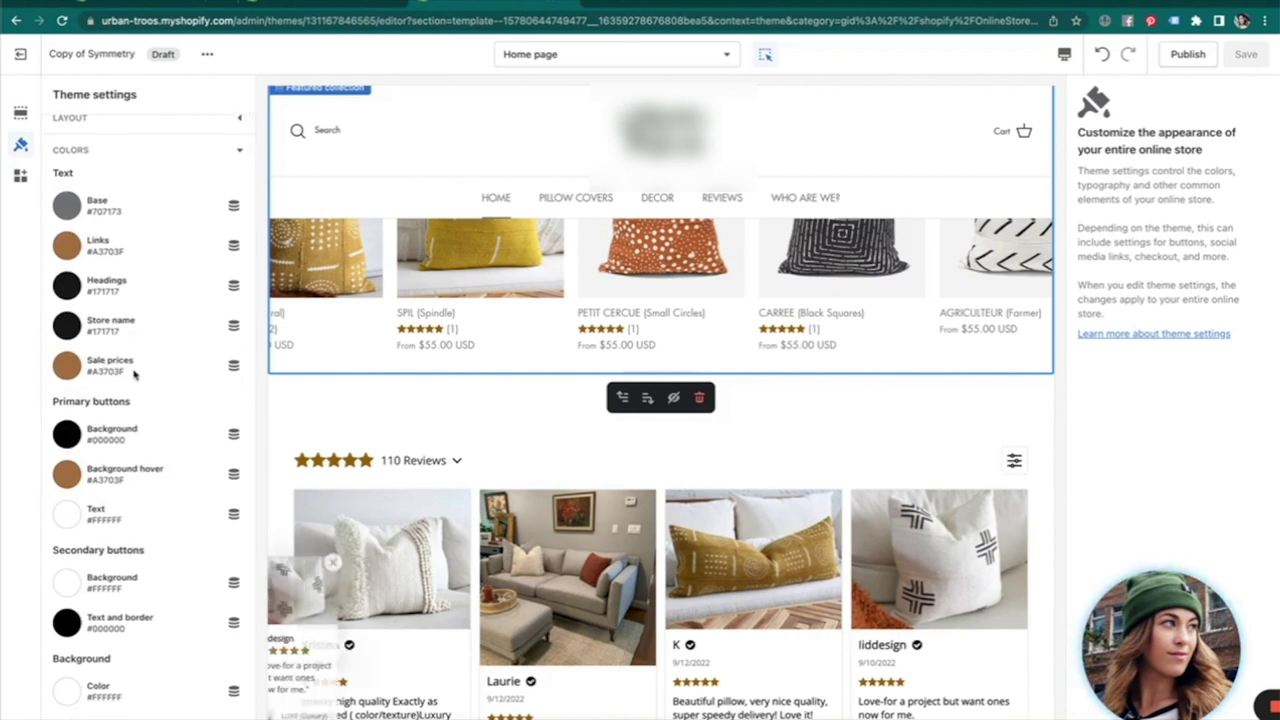
scroll(116, 322, "down", 2)
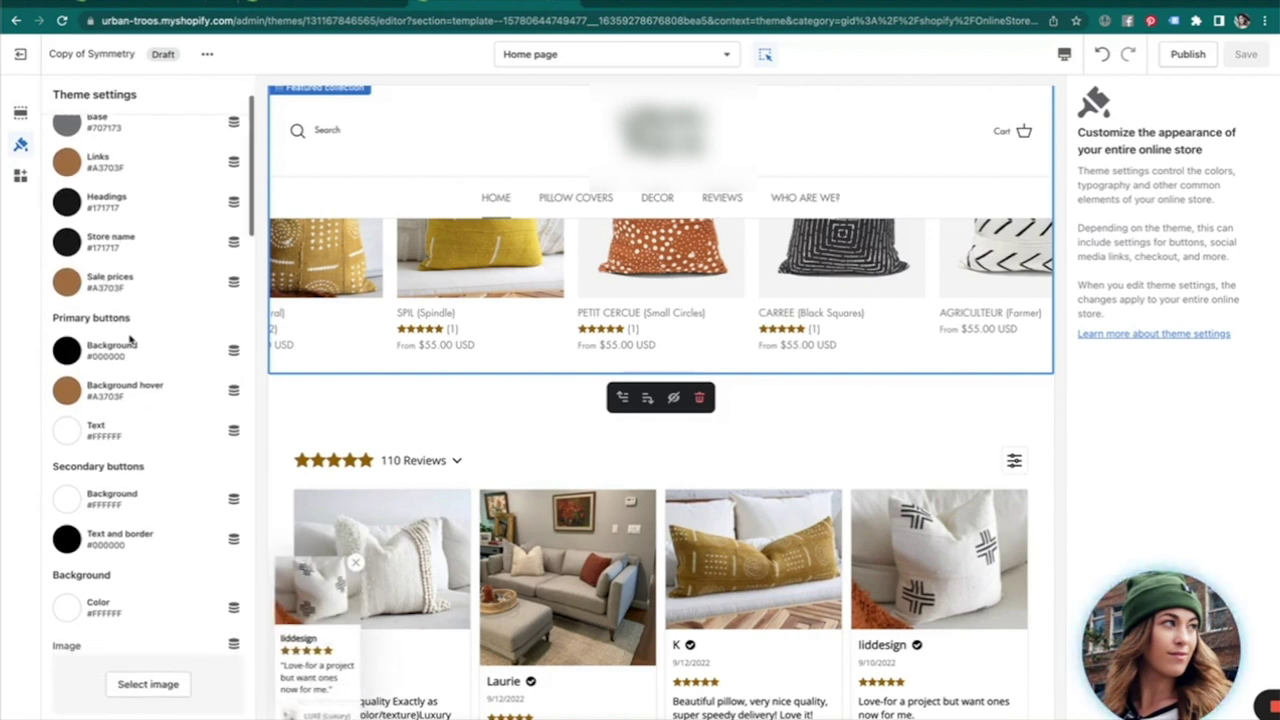
scroll(118, 416, "down", 4)
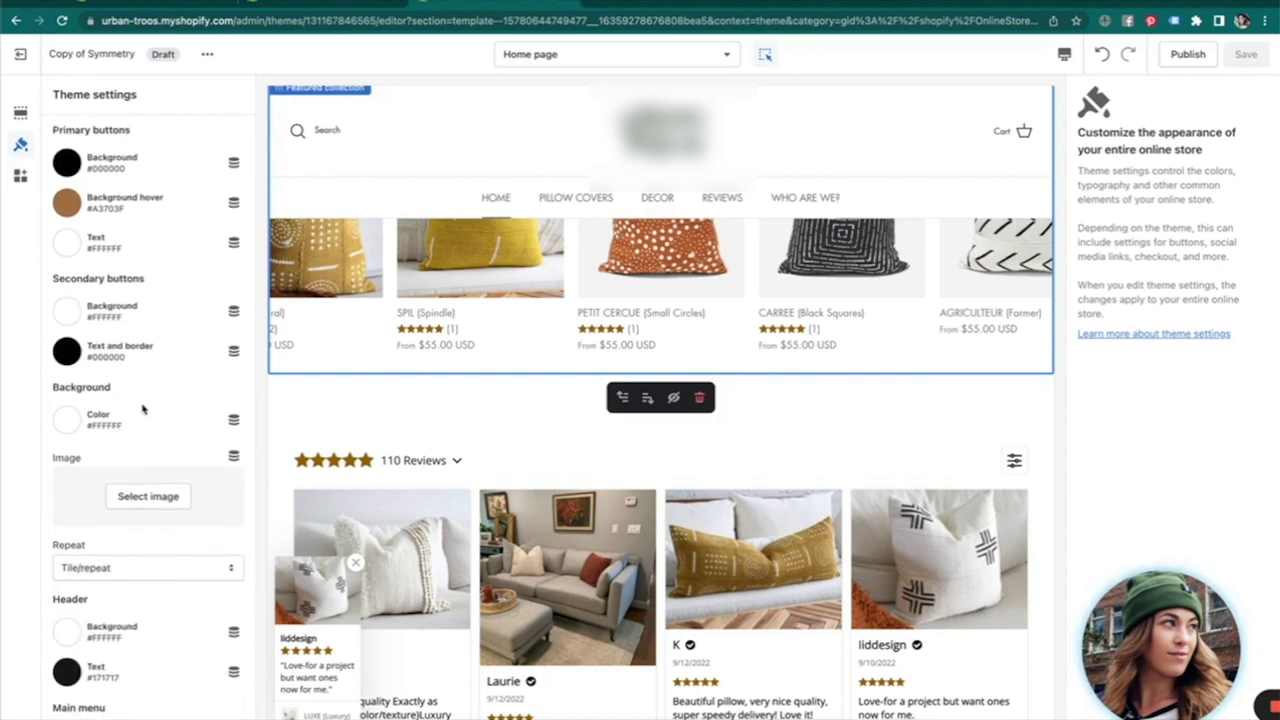
scroll(142, 405, "down", 10)
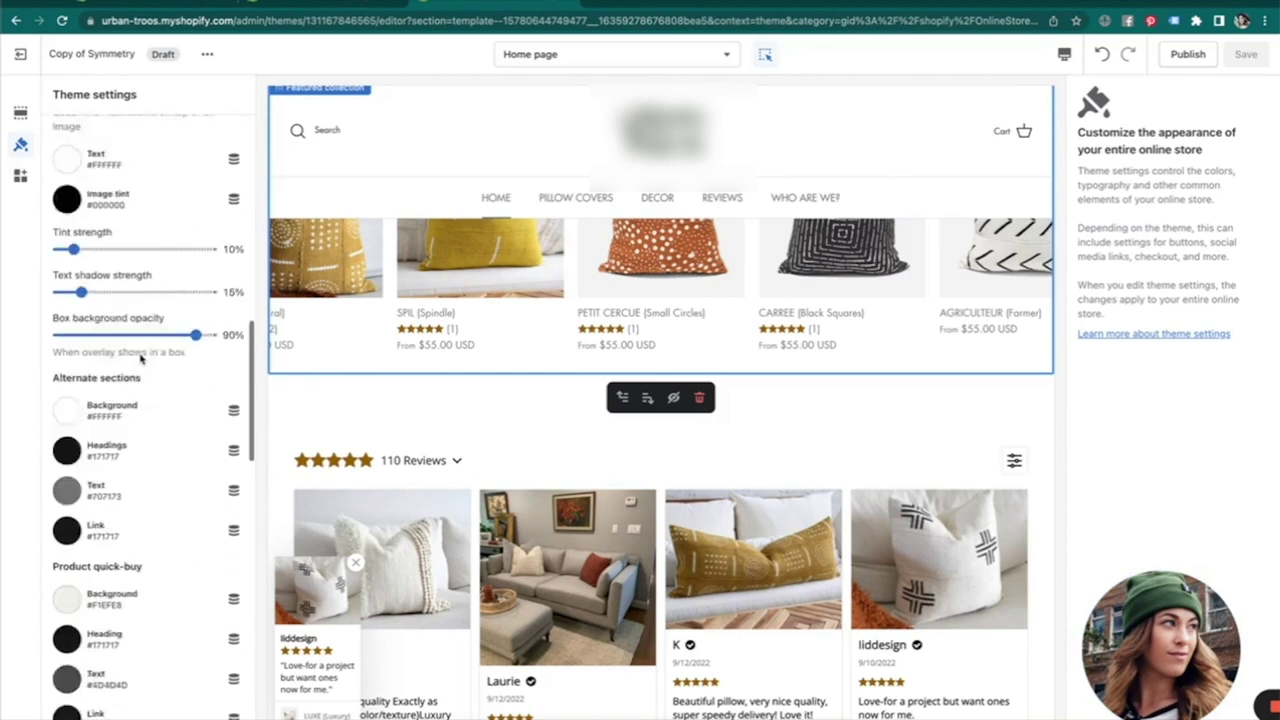
scroll(141, 358, "down", 10)
scroll(141, 358, "up", 20)
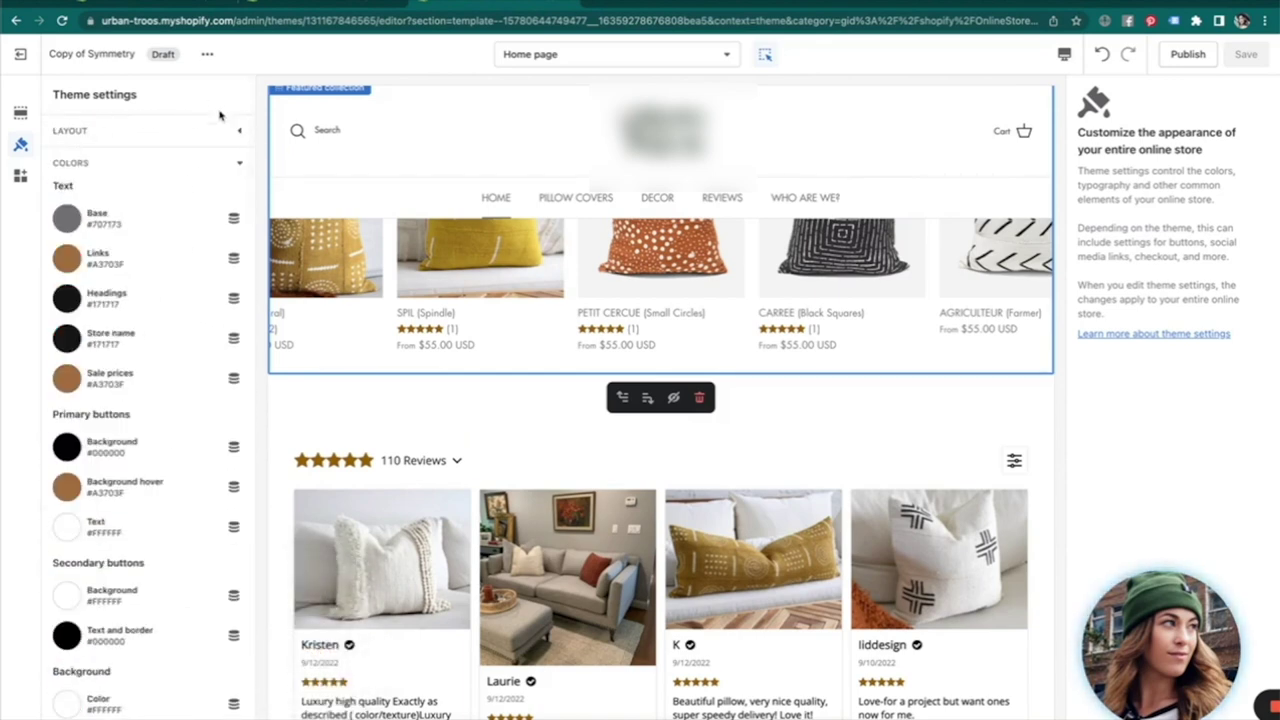
Expand the Layout category of the theme settings to view its full-width collection page option.
left_click(236, 131)
left_click(236, 131)
left_click(181, 134)
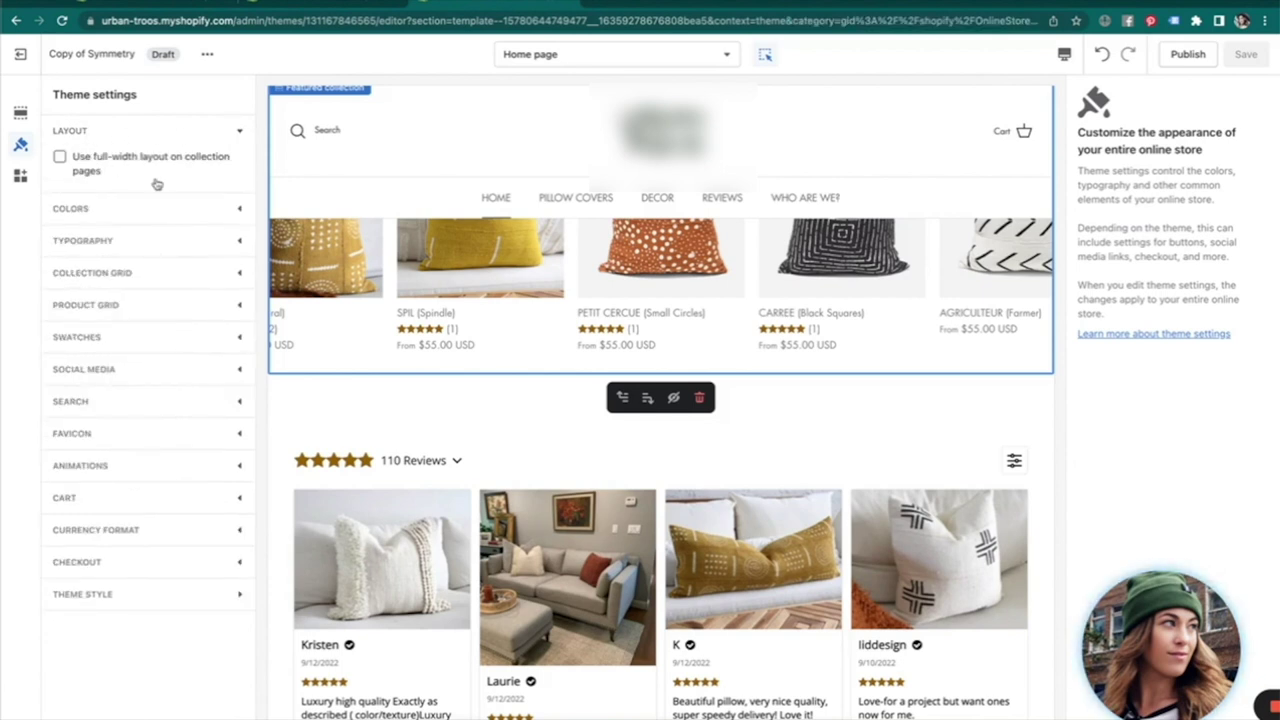
Enable the full-width layout on collection pages in the Layout settings and save the theme.
left_click(60, 160)
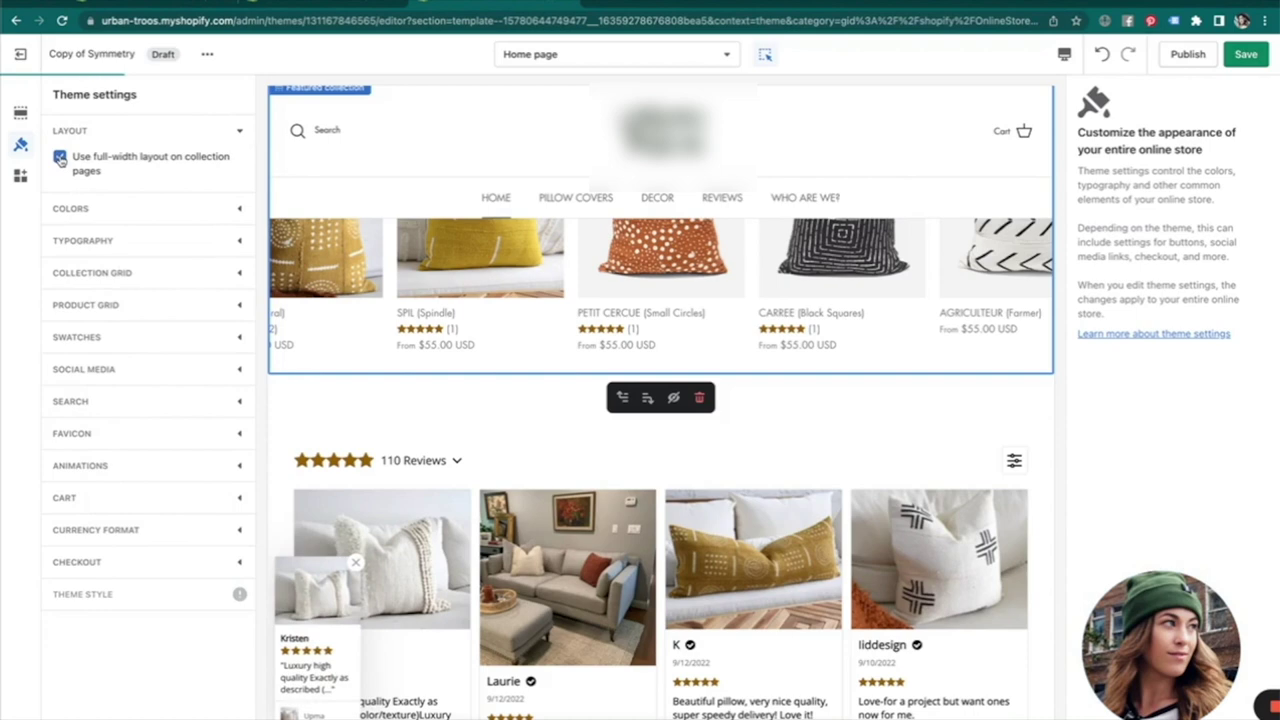
left_click(1246, 54)
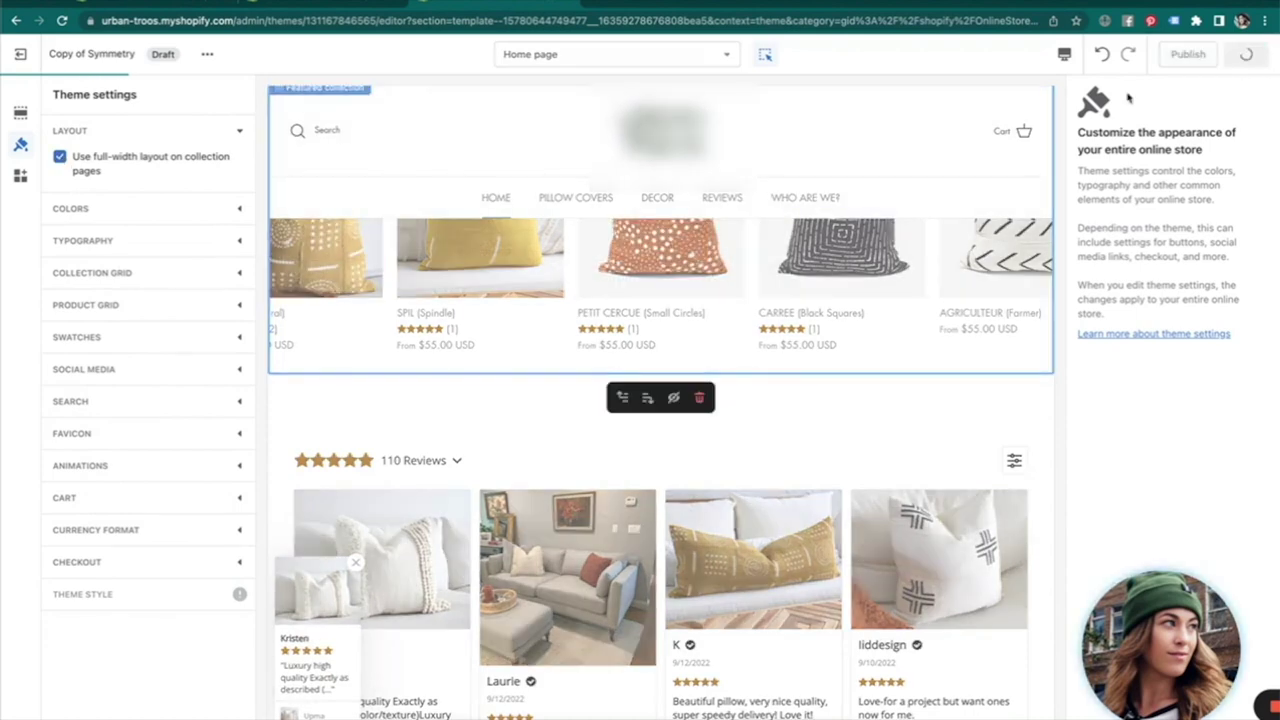
Switch the store preview to Fullscreen and open the Mudcloth collection from the Pillow Covers navigation.
left_click(1068, 55)
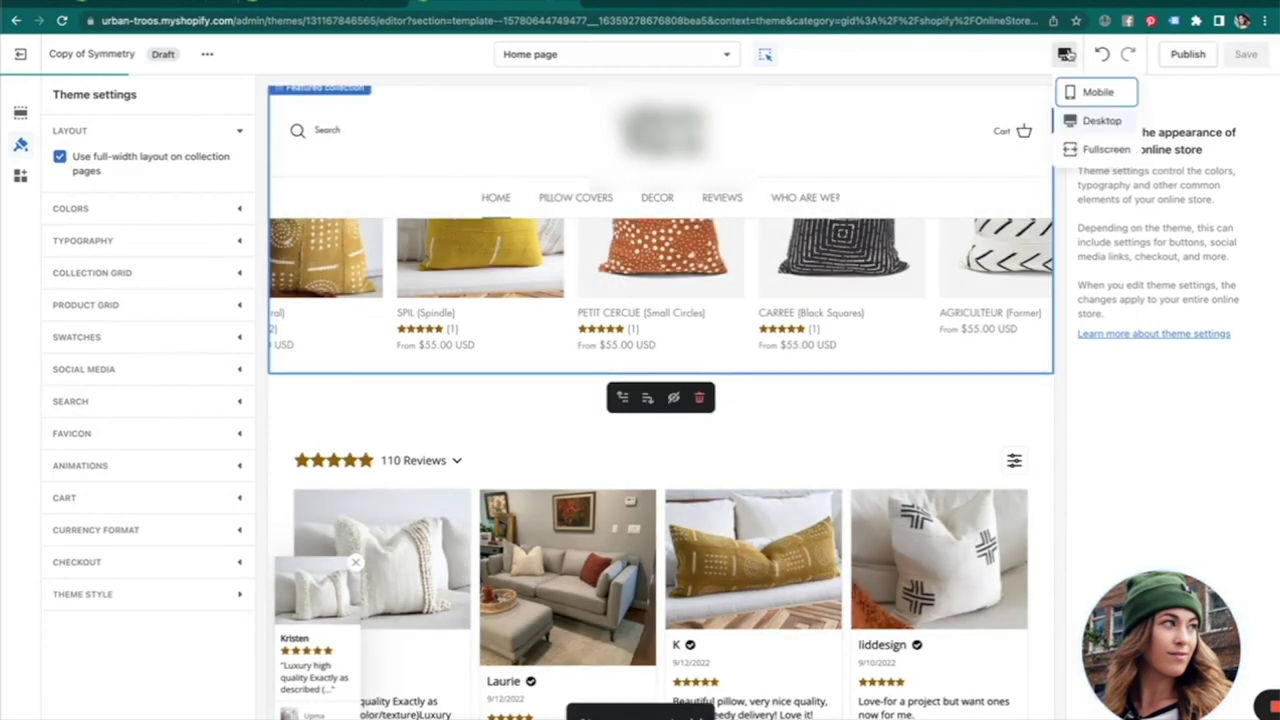
left_click(1100, 149)
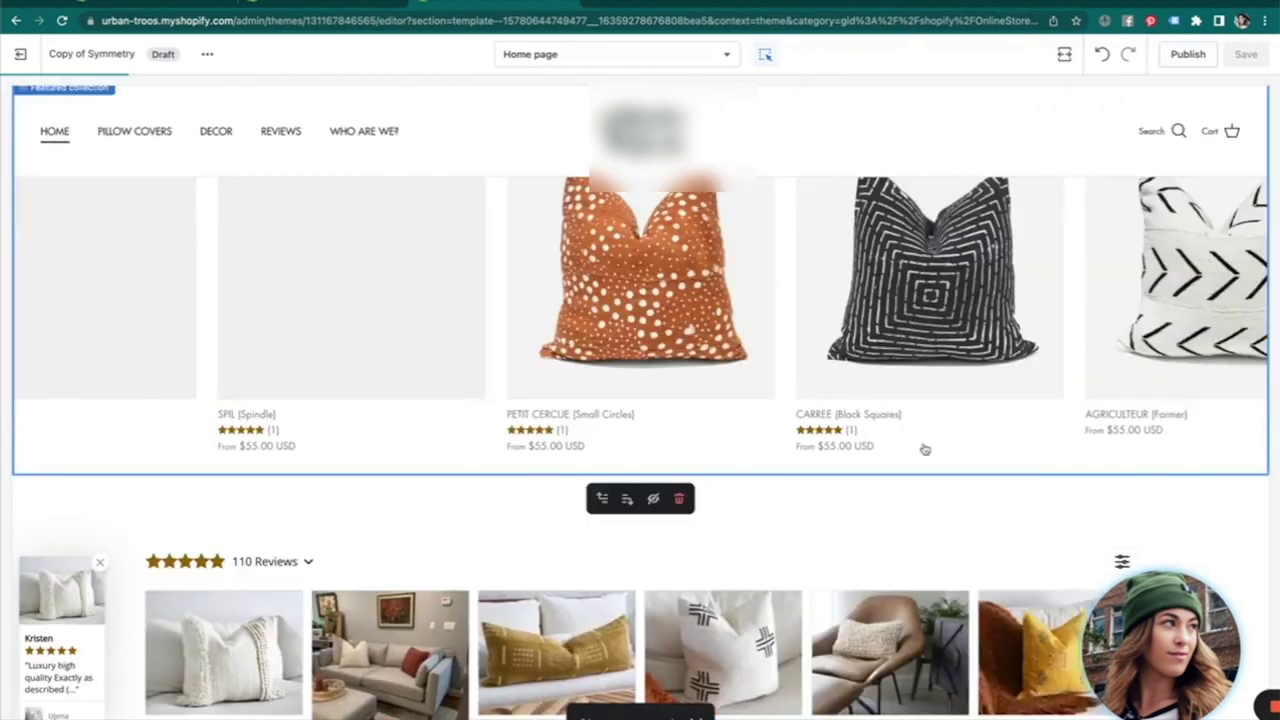
scroll(800, 420, "up", 3)
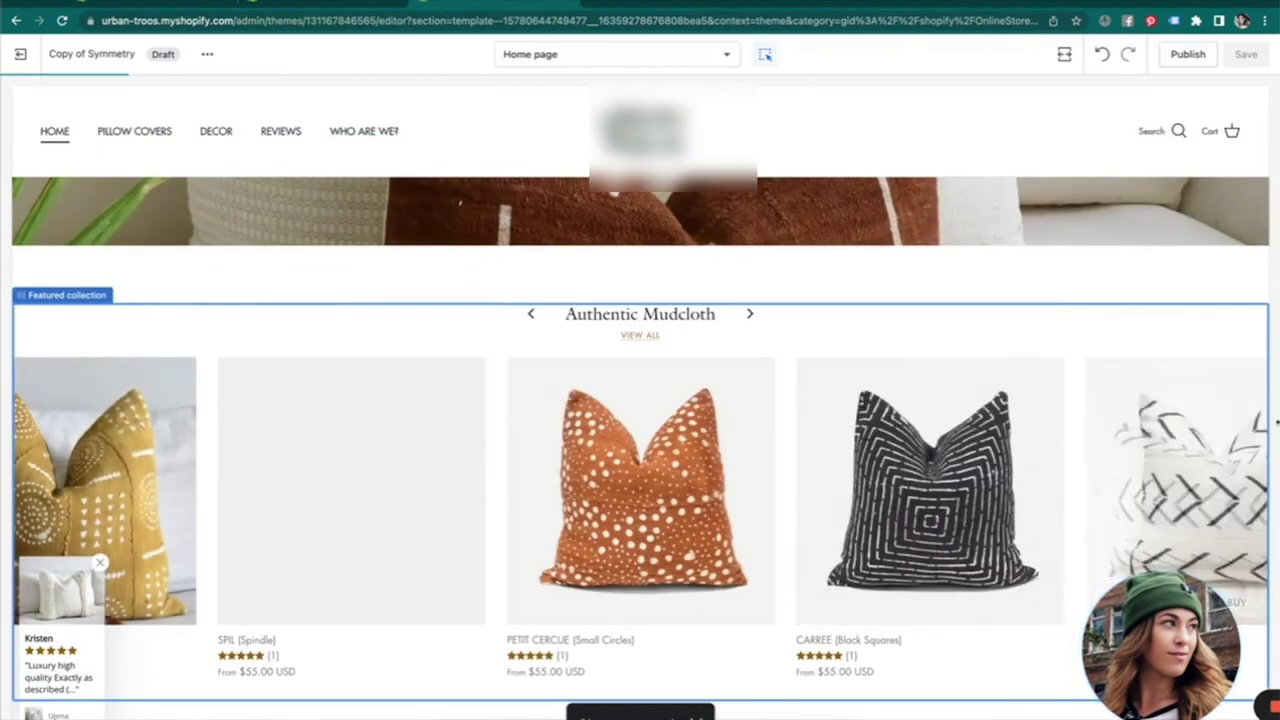
left_click(1068, 55)
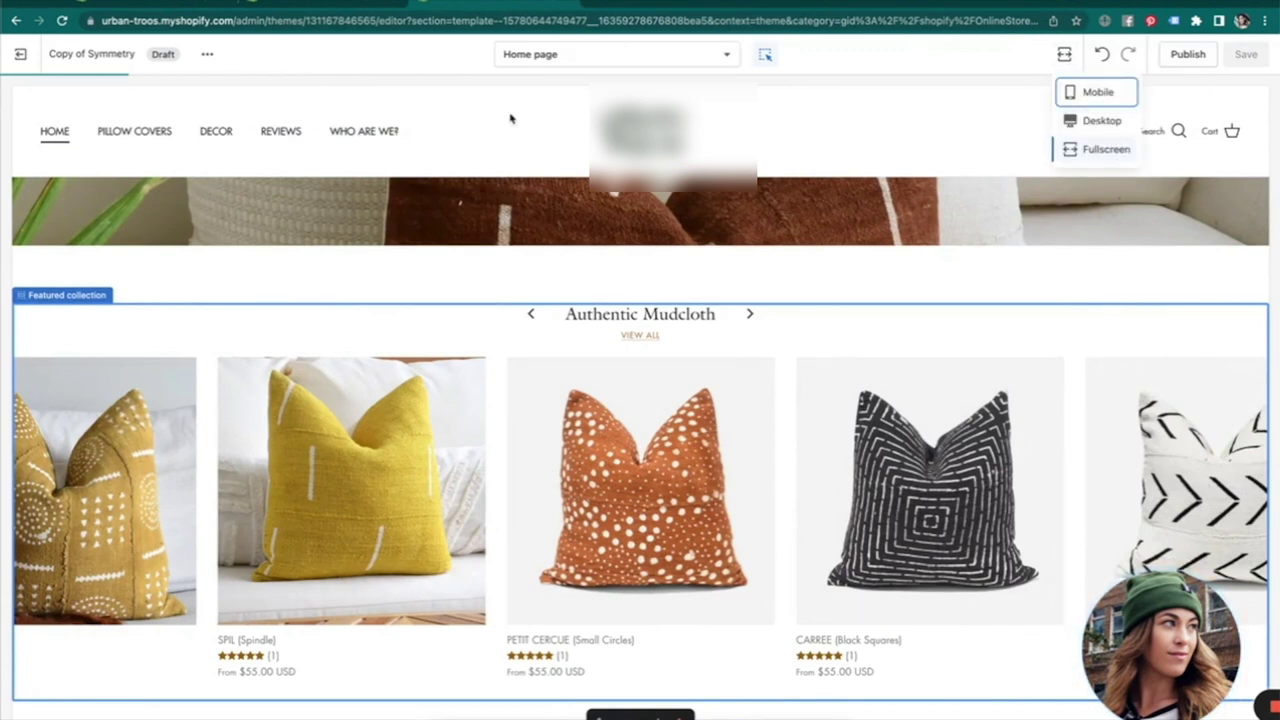
left_click(130, 134)
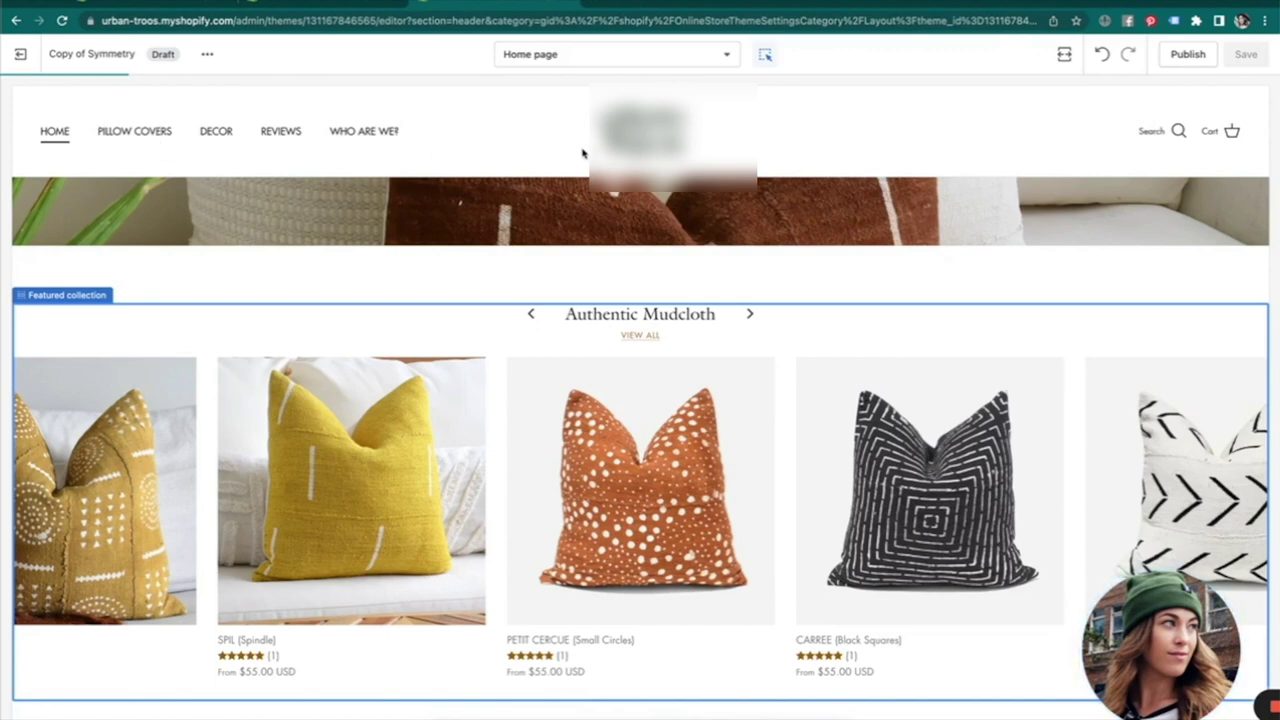
mouse_move(136, 227)
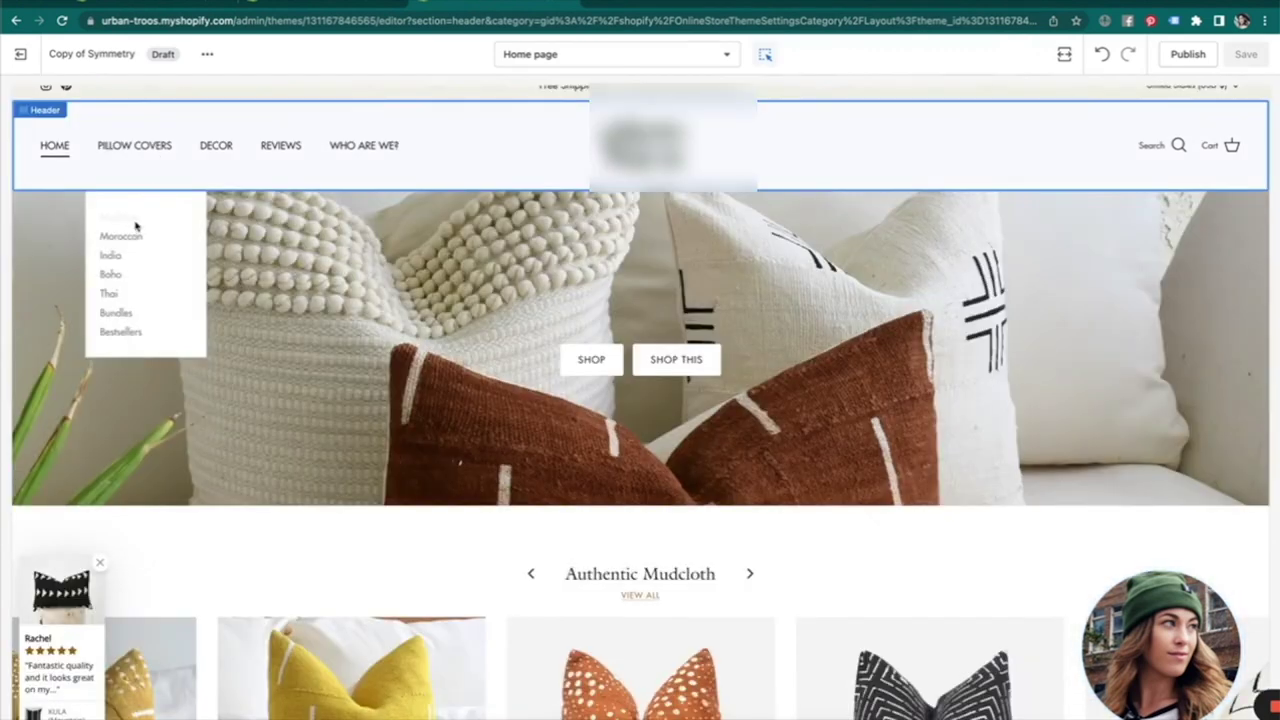
left_click(136, 227)
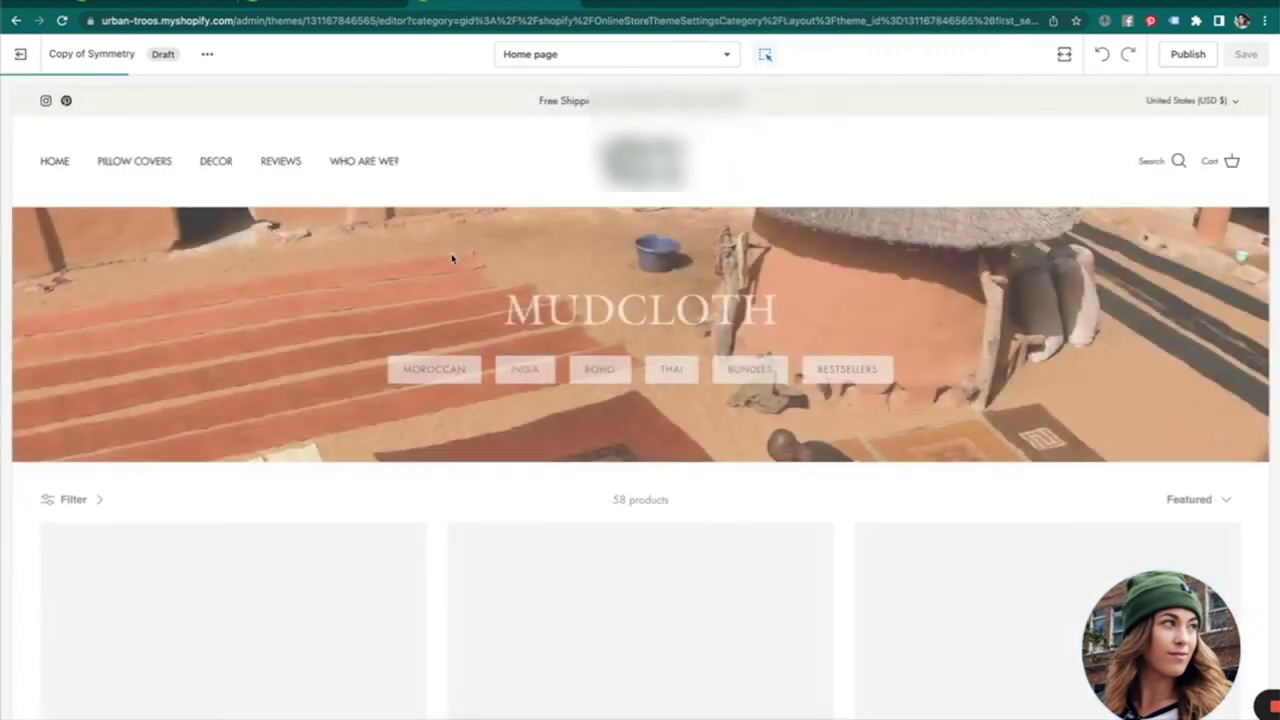
Examine the full-width product grid on the Mudcloth collection page and return to the desktop preview.
scroll(497, 408, "down", 3)
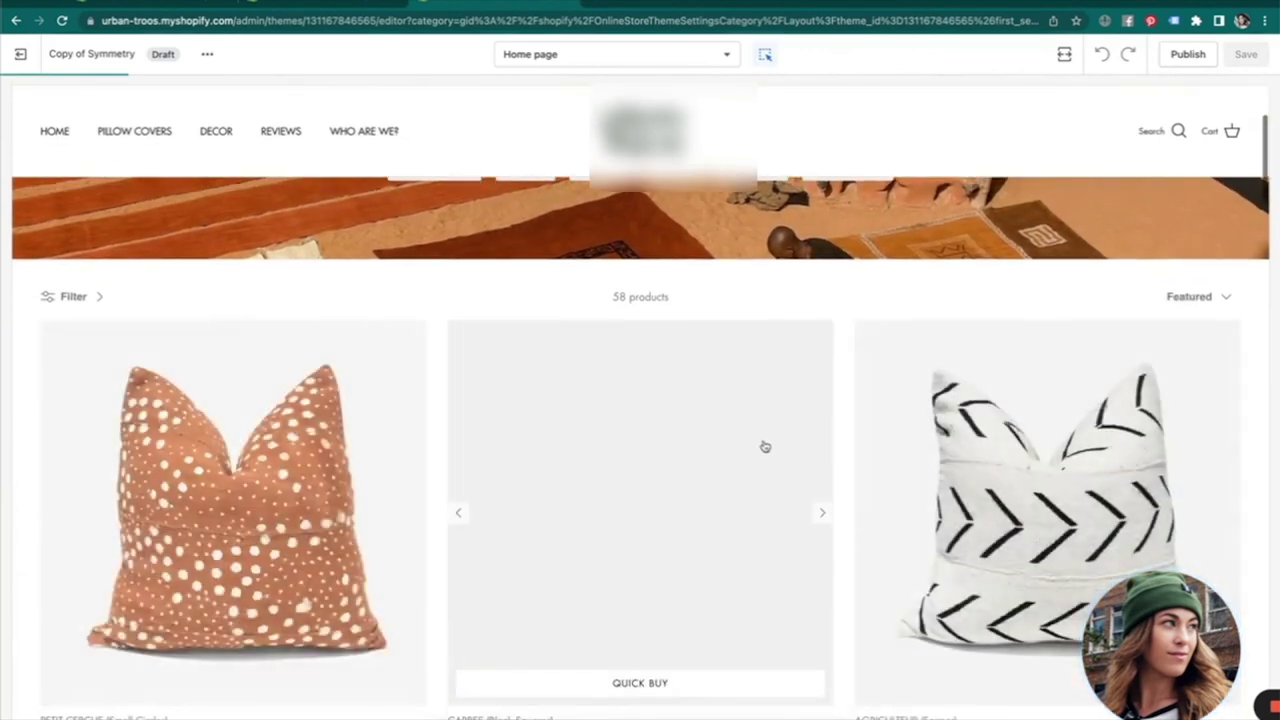
scroll(763, 446, "down", 1)
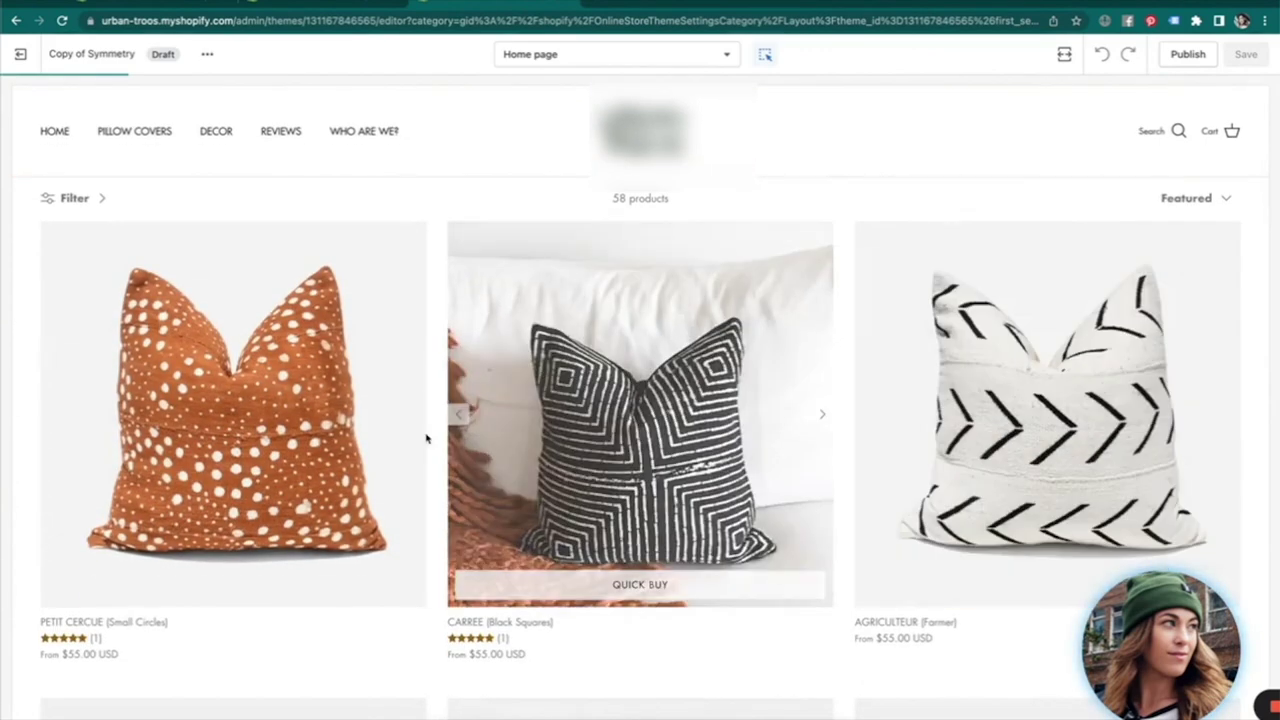
scroll(547, 504, "down", 4)
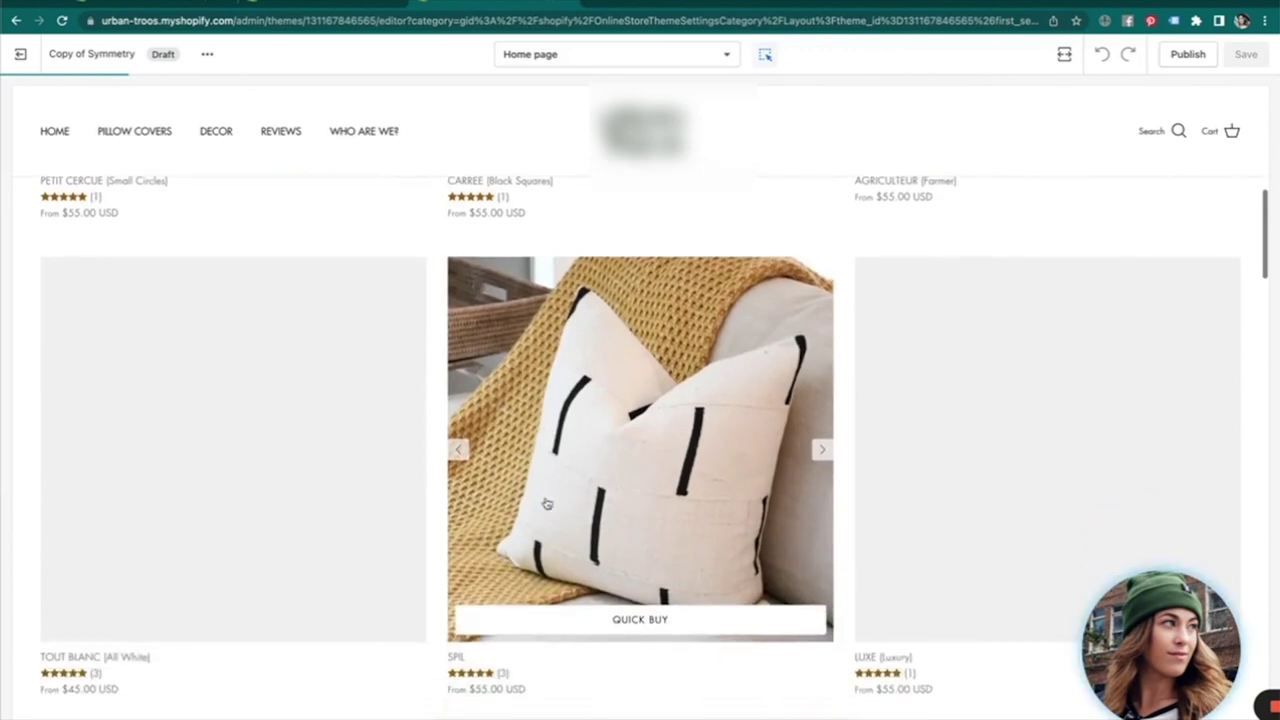
scroll(917, 471, "down", 4)
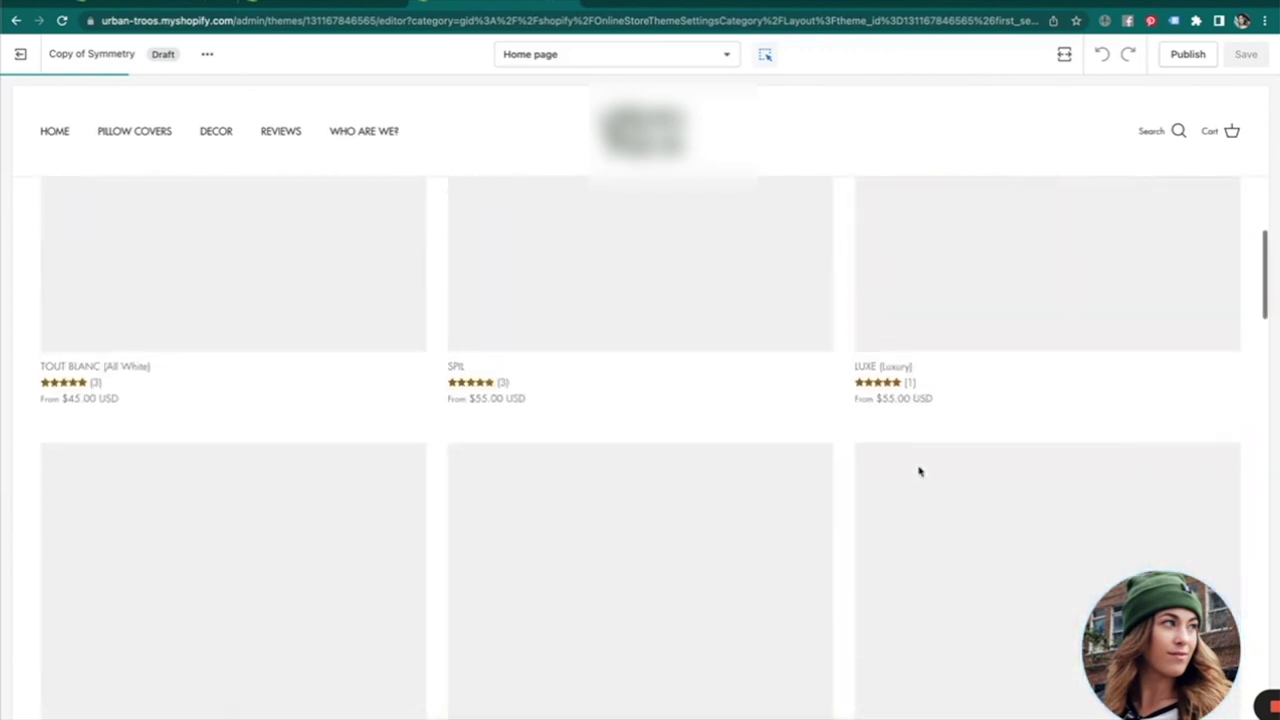
scroll(917, 471, "up", 10)
scroll(920, 471, "down", 11)
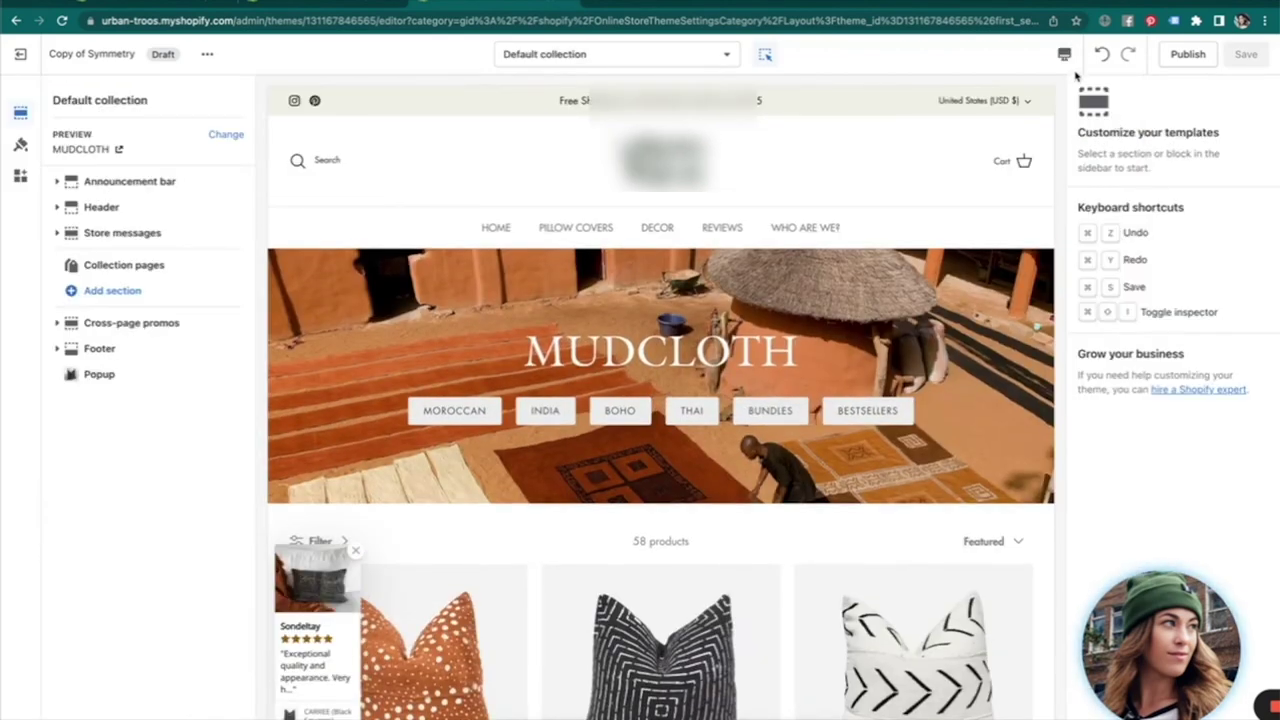
Open the Typography category of the theme settings and review its fonts, text sizes and button options.
left_click(20, 144)
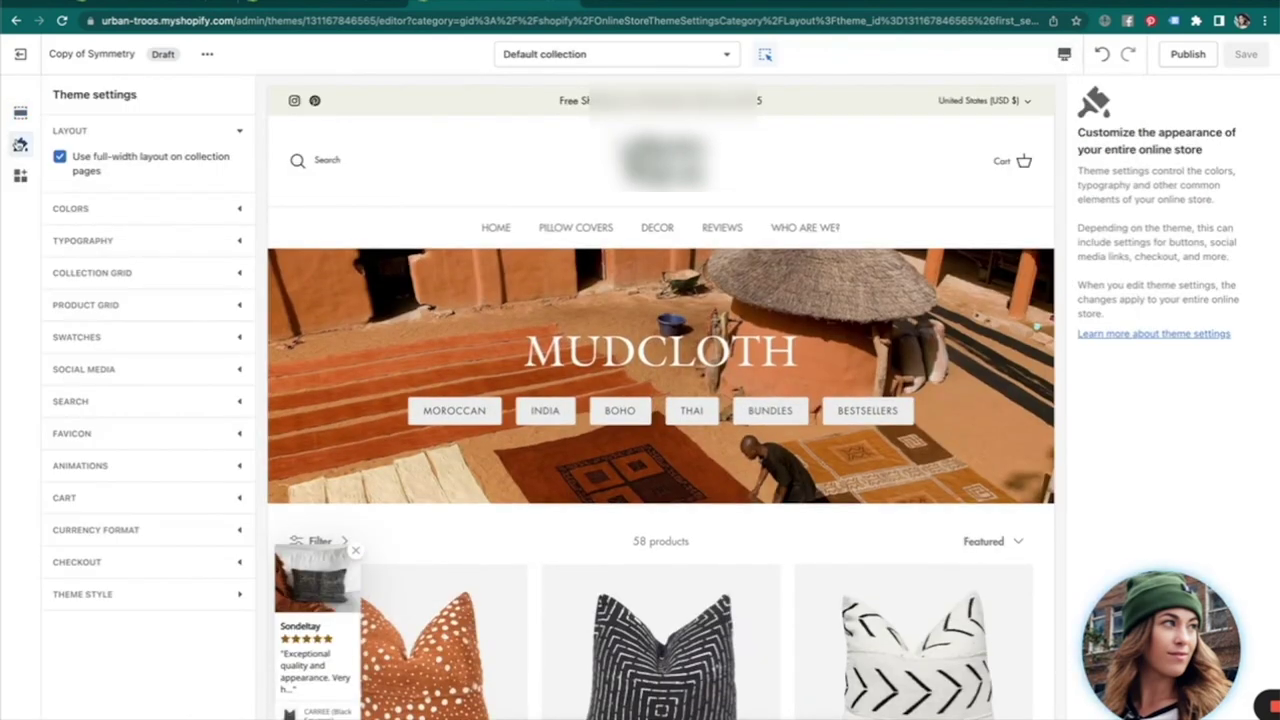
left_click(160, 245)
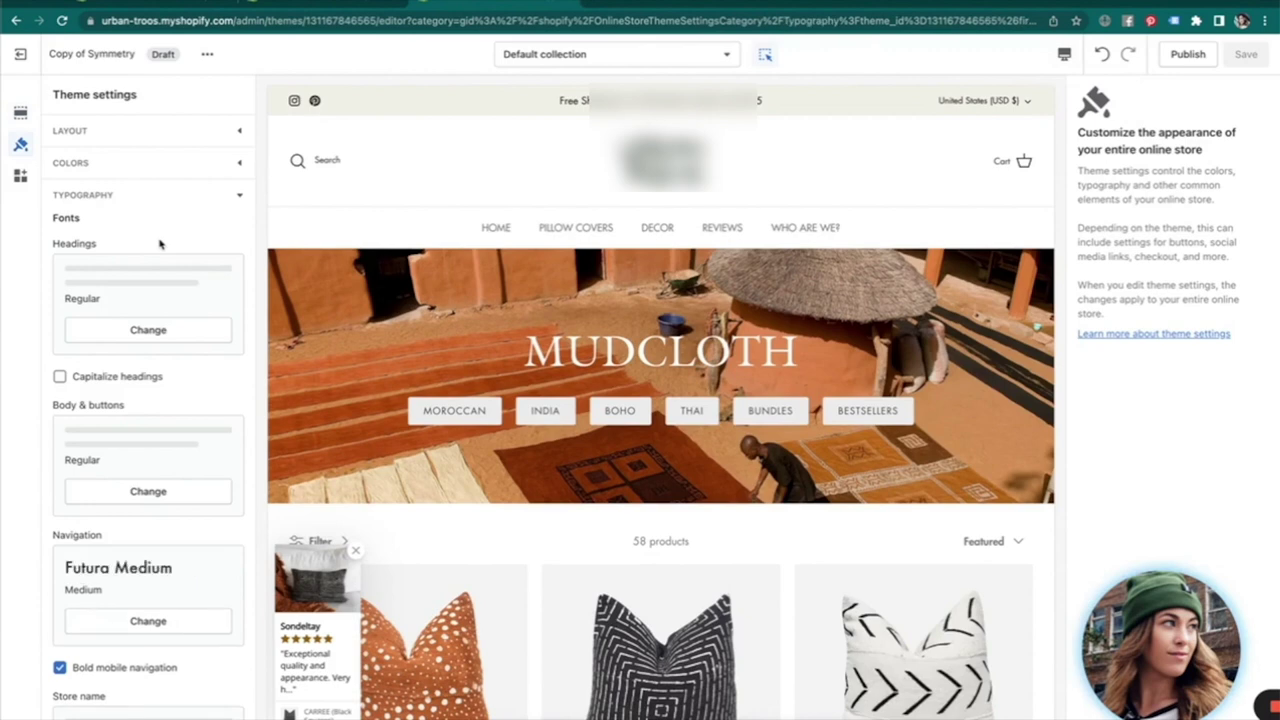
scroll(160, 245, "down", 5)
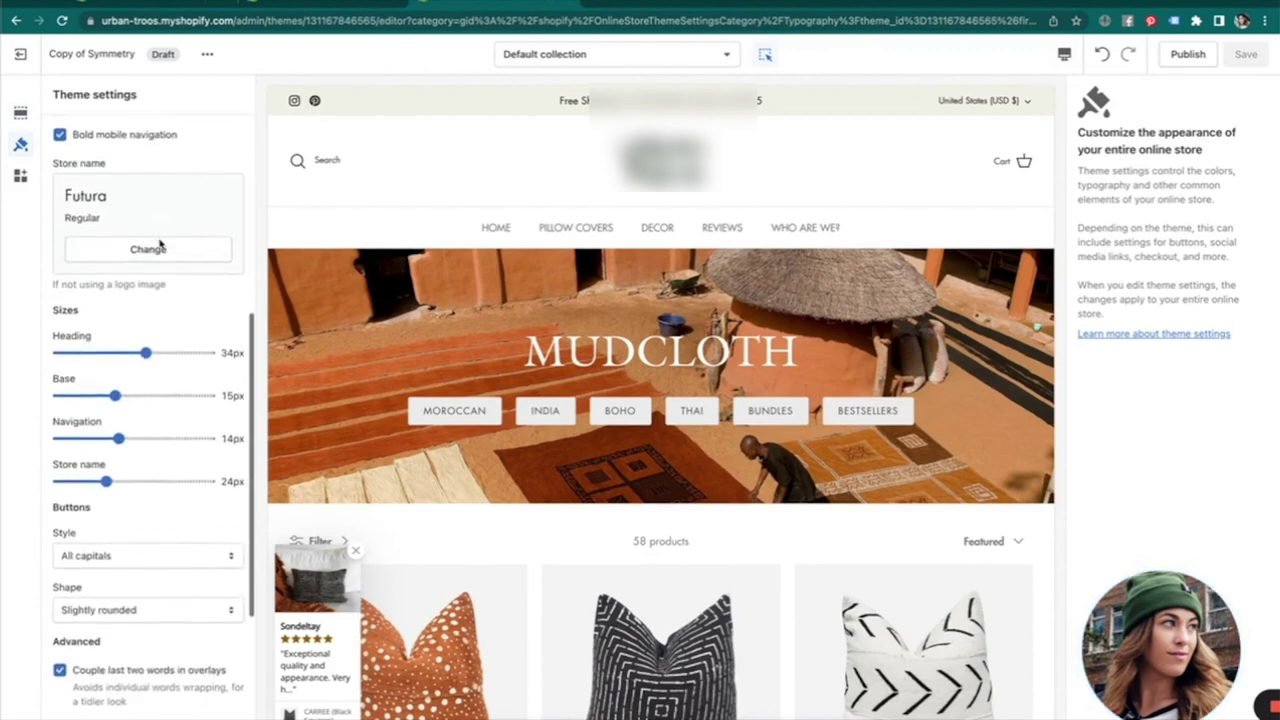
scroll(160, 245, "down", 4)
scroll(157, 243, "up", 9)
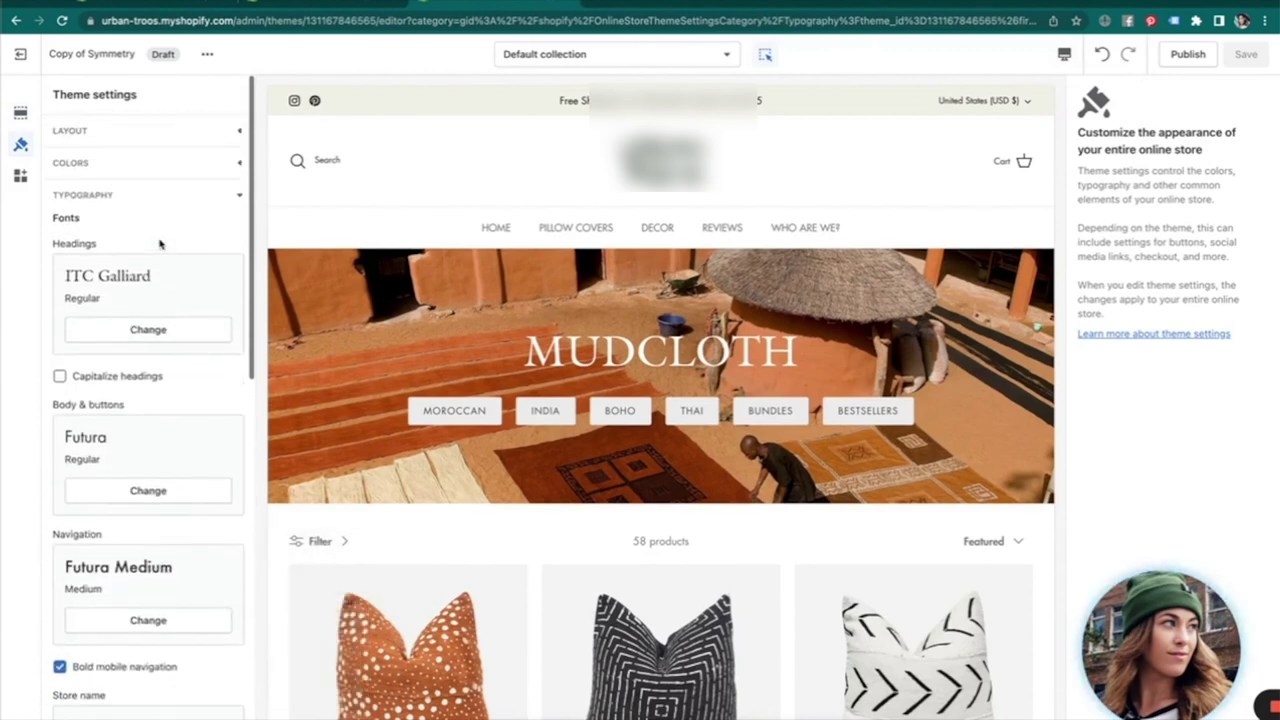
scroll(150, 399, "down", 5)
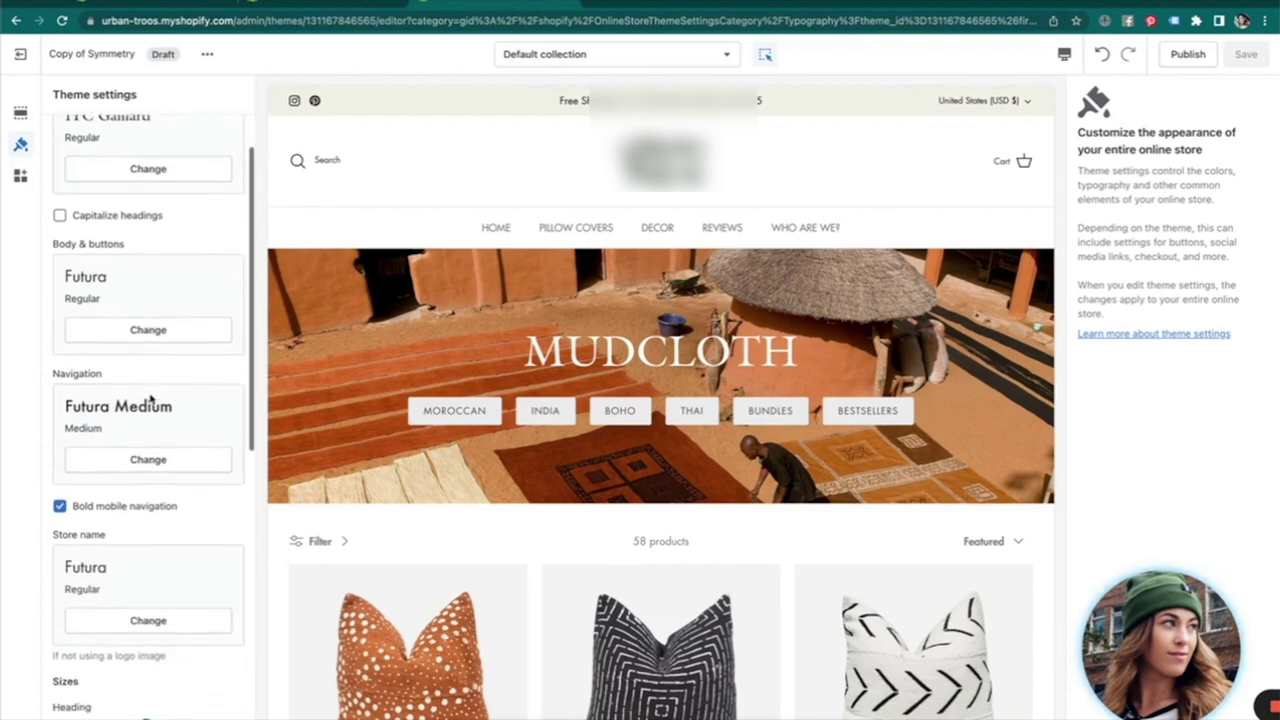
scroll(145, 380, "down", 1)
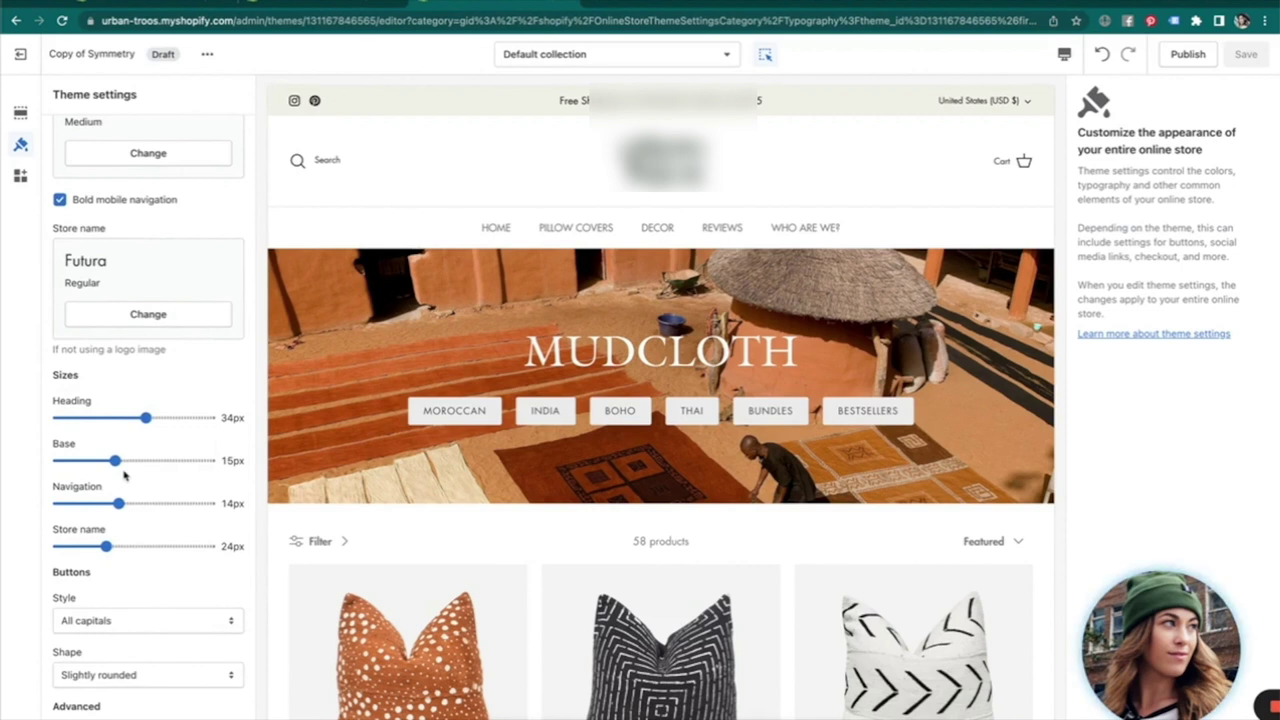
scroll(124, 476, "down", 5)
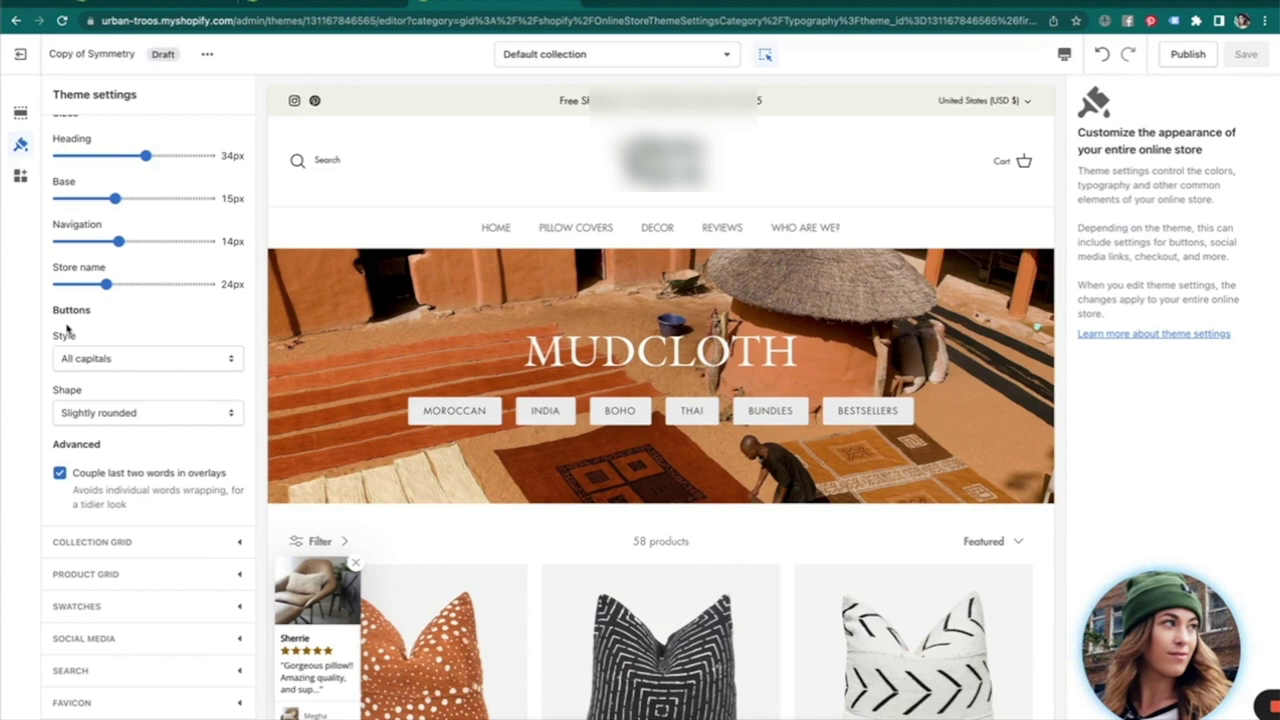
View the available button styles and shapes in the Typography settings without changing either one.
left_click(108, 360)
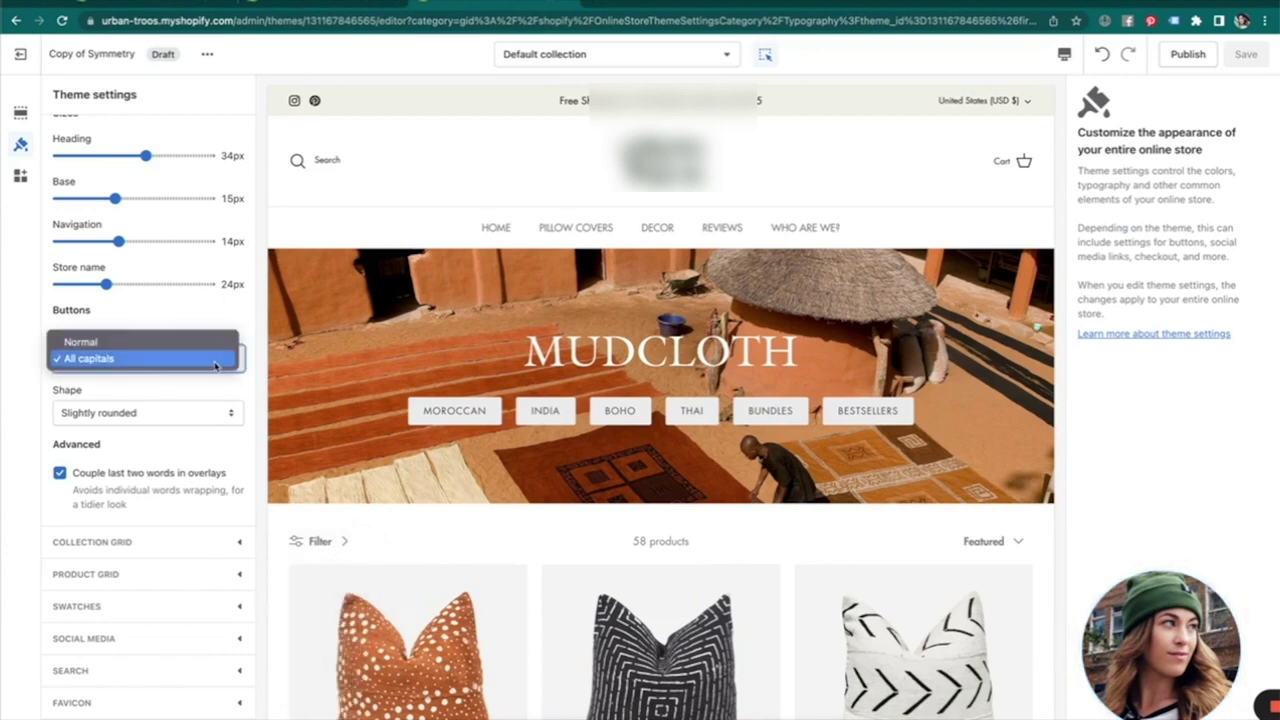
left_click(181, 322)
left_click(194, 419)
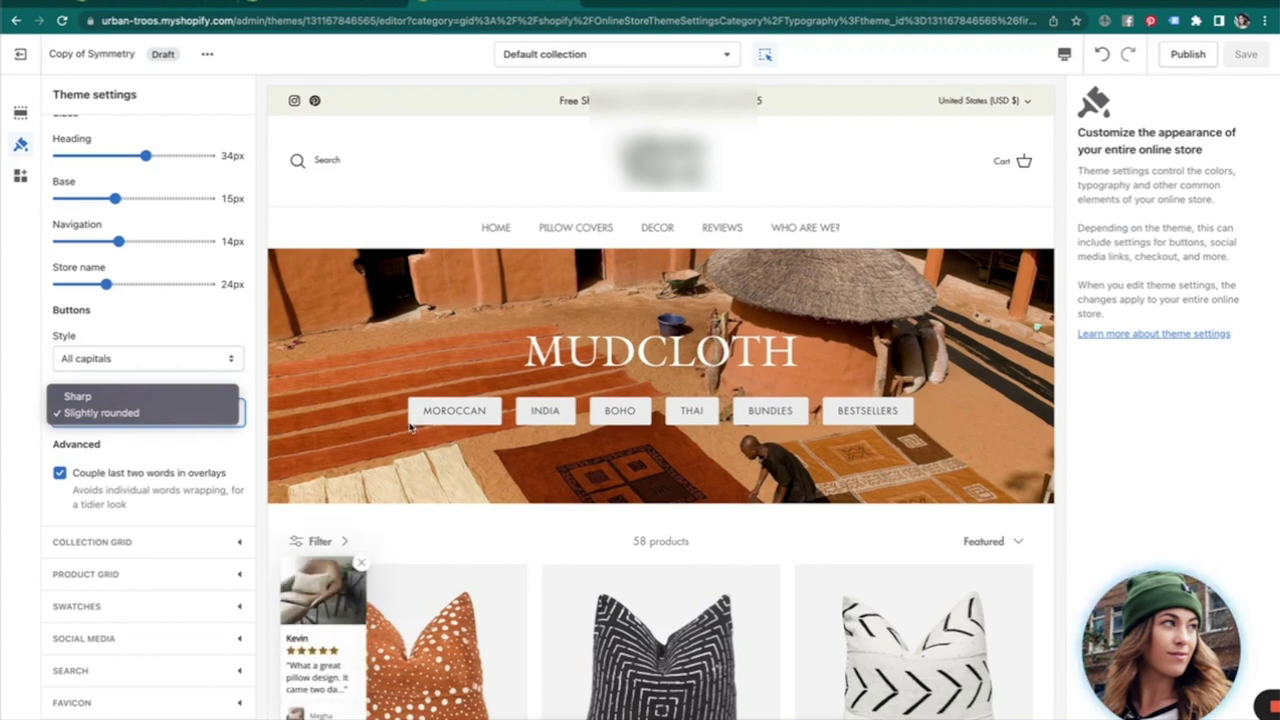
left_click(183, 328)
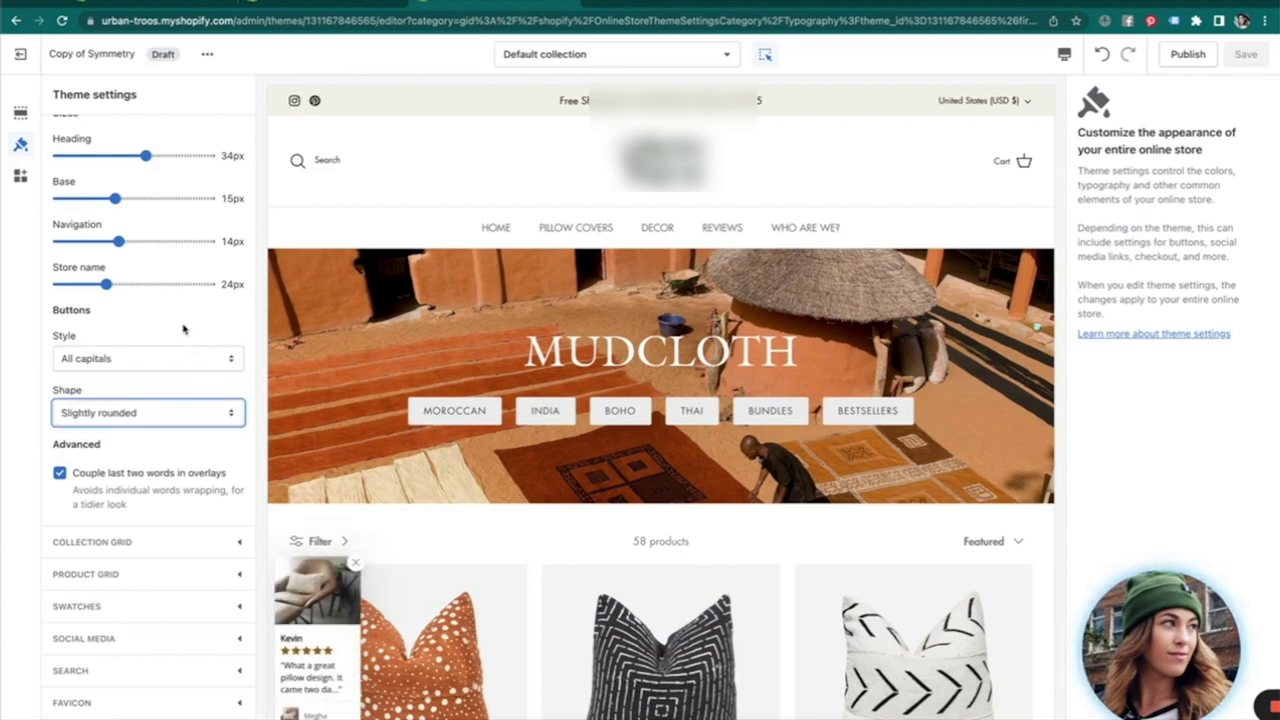
Expand the Collection grid settings and examine the Our collections page under Pillow Covers in the preview.
scroll(150, 575, "down", 1)
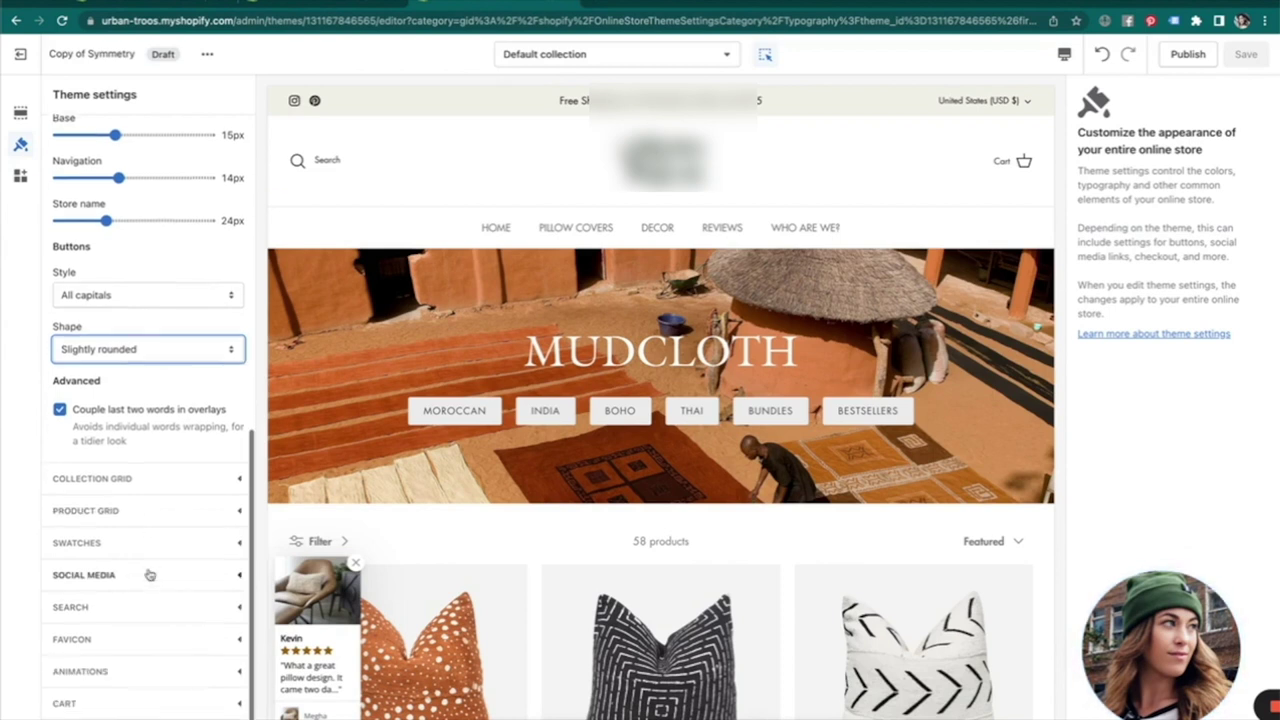
left_click(192, 478)
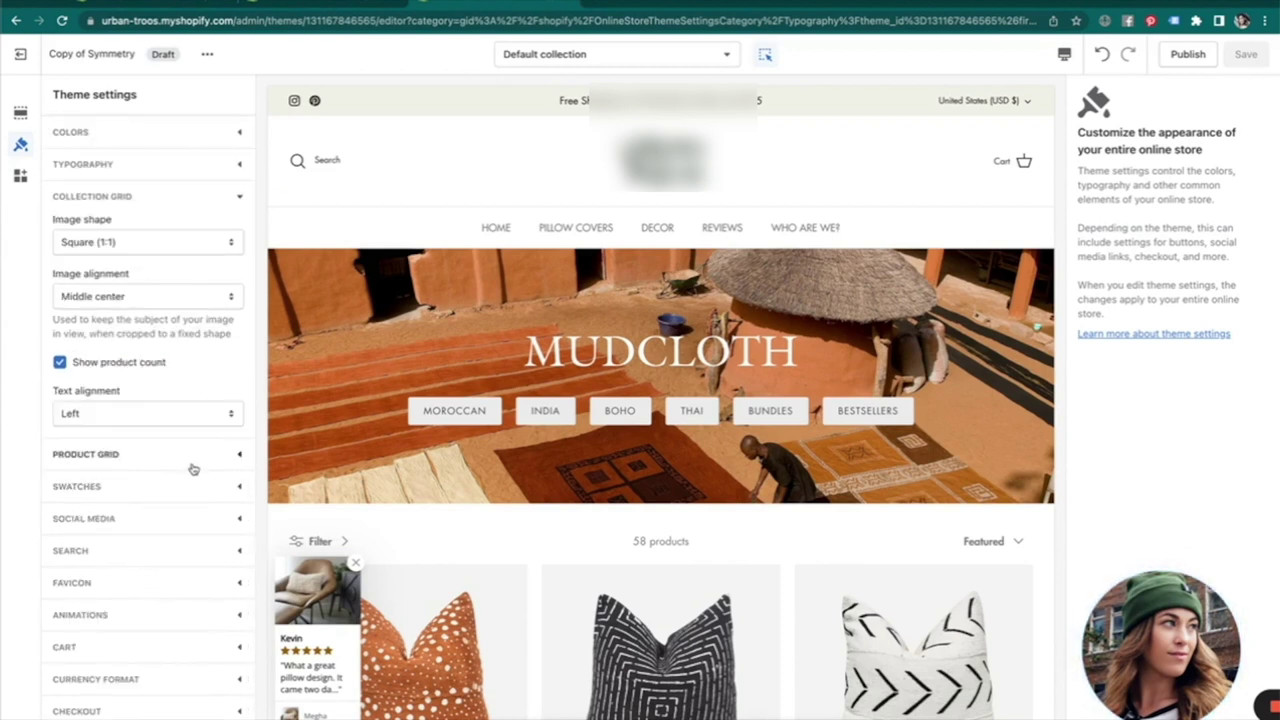
scroll(214, 380, "up", 1)
scroll(583, 333, "down", 2)
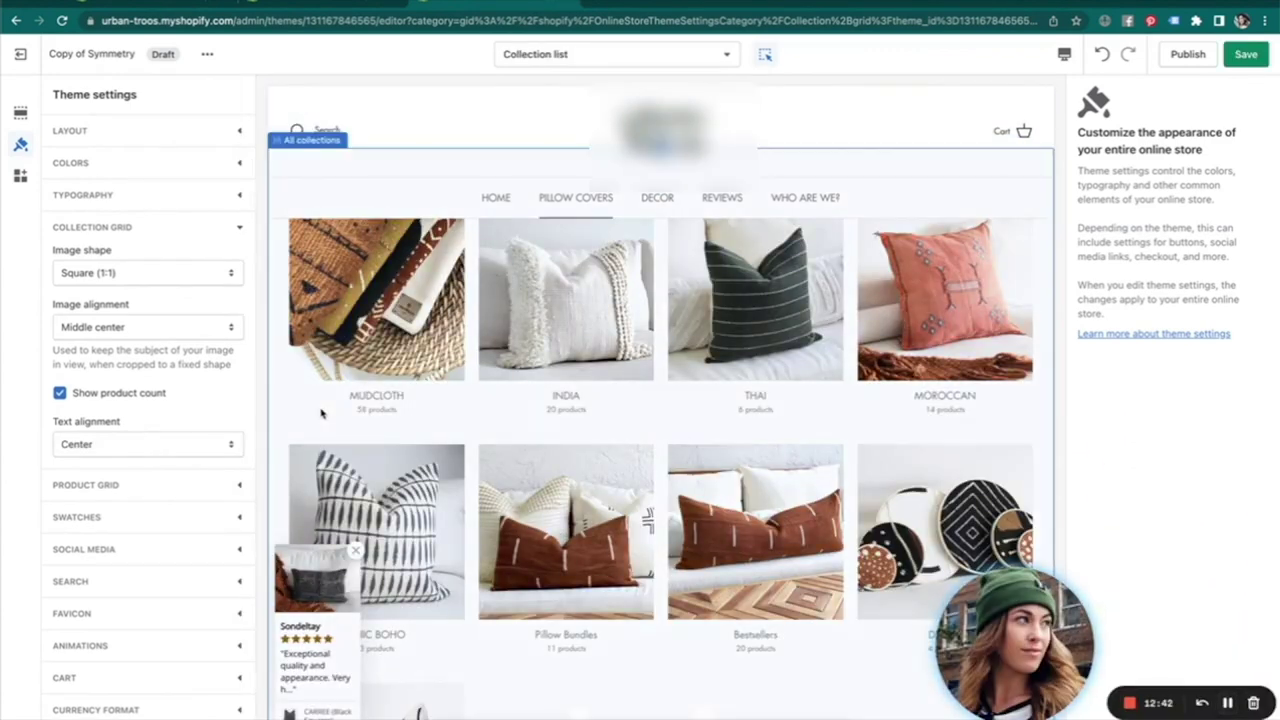
scroll(520, 385, "up", 1)
left_click(586, 229)
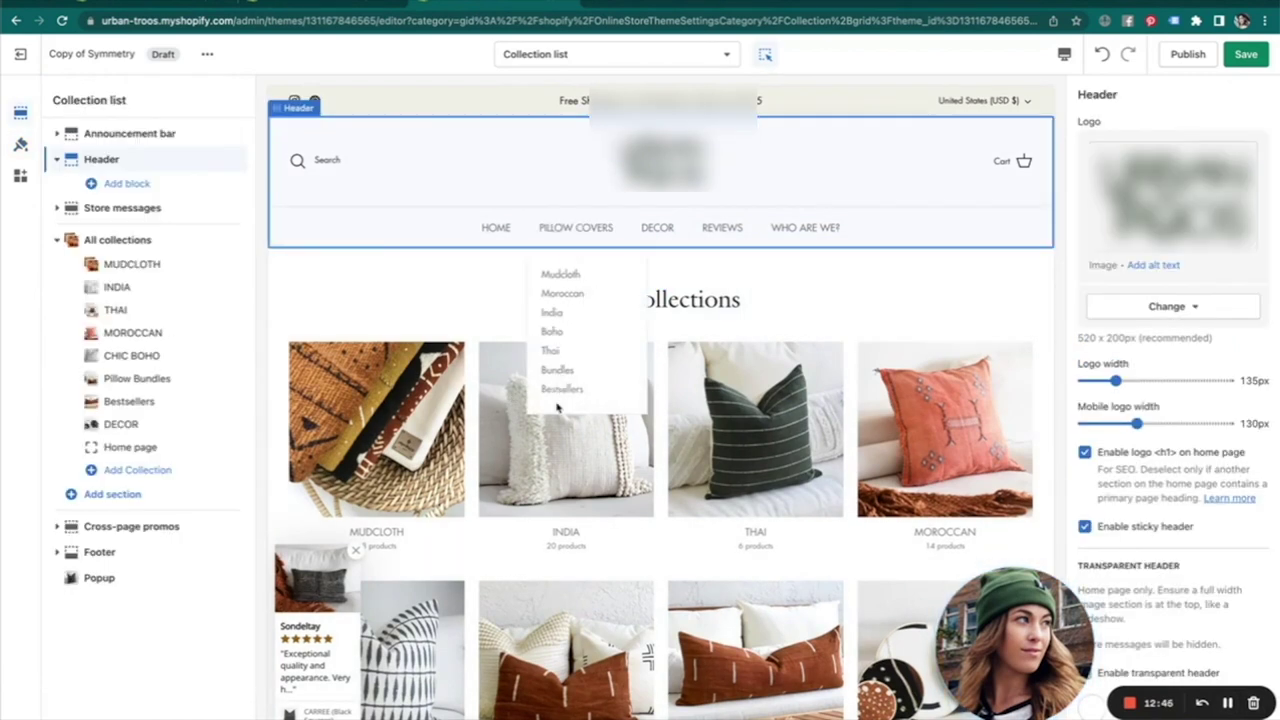
left_click(567, 233)
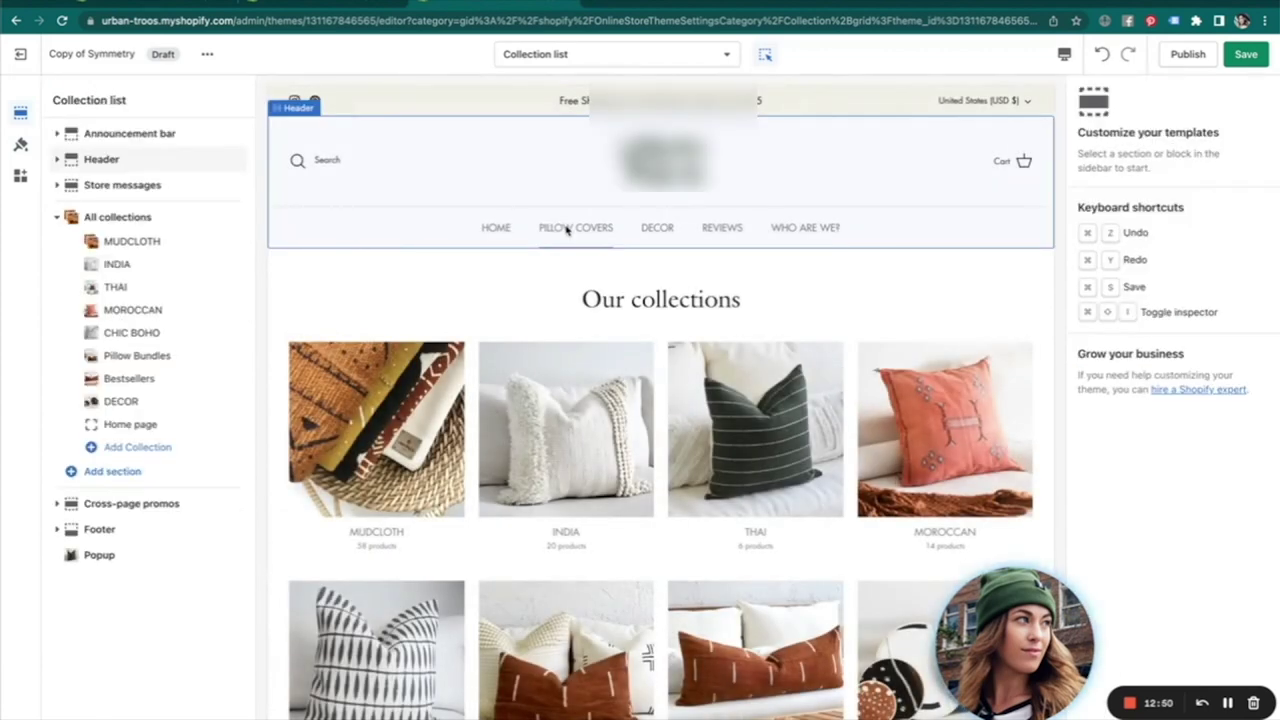
scroll(686, 274, "down", 1)
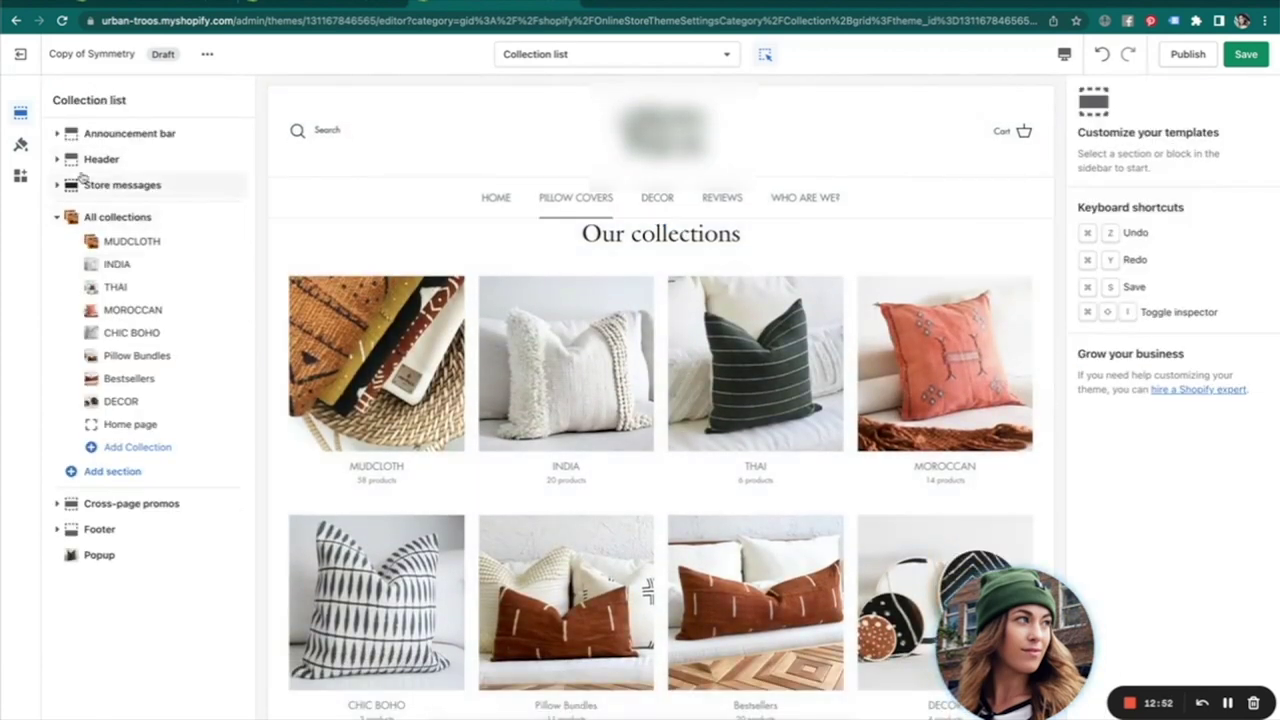
Try the Left and Right text alignments for the collection grid and set the alignment back to Center.
left_click(20, 145)
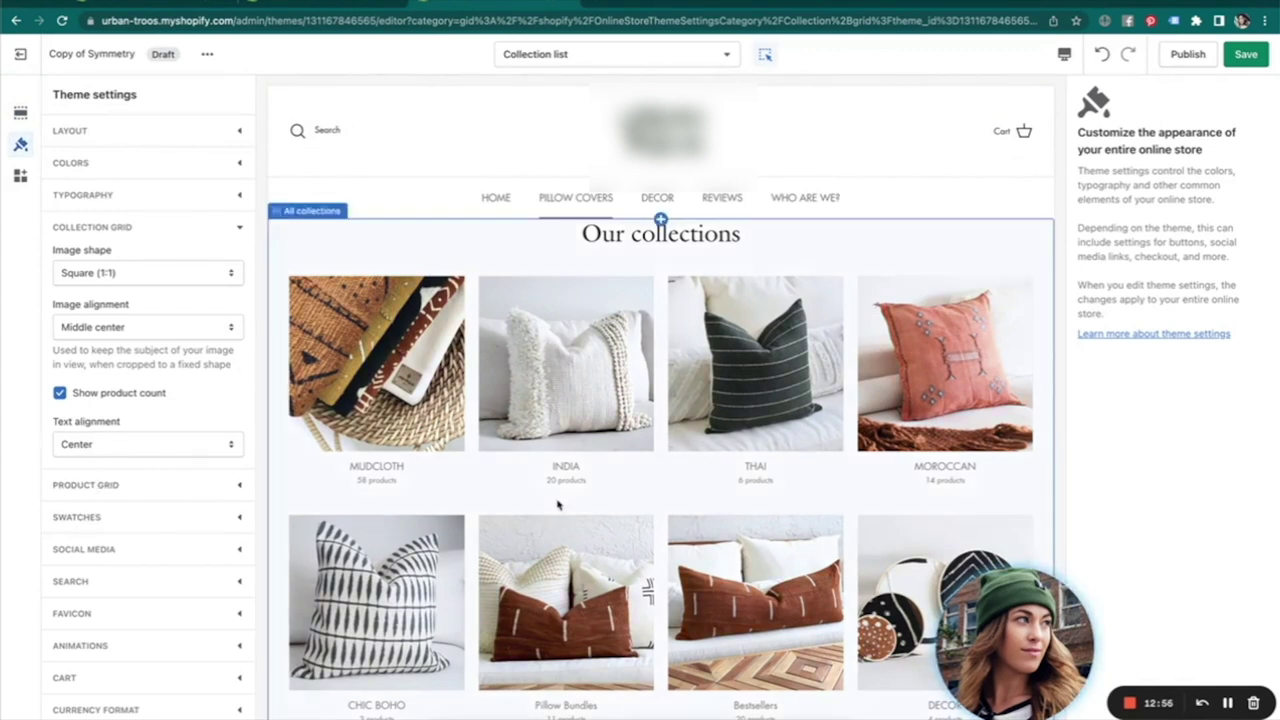
scroll(559, 505, "down", 1)
left_click(152, 441)
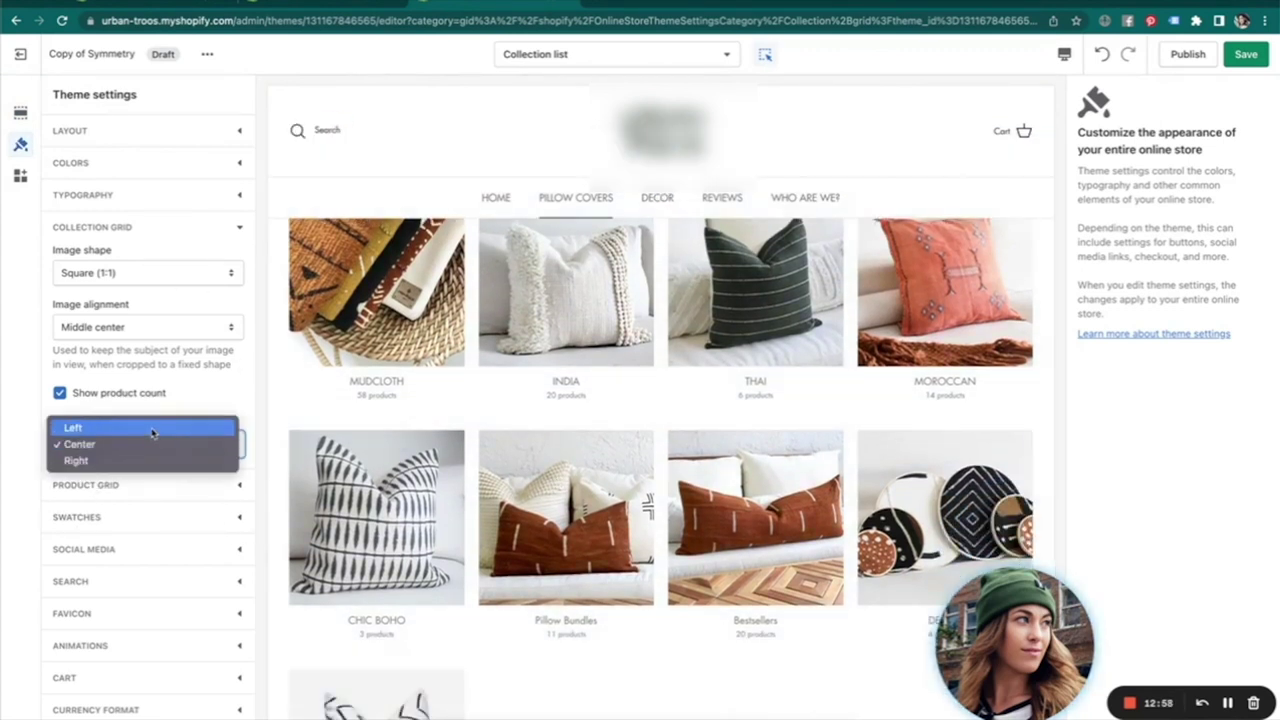
left_click(152, 429)
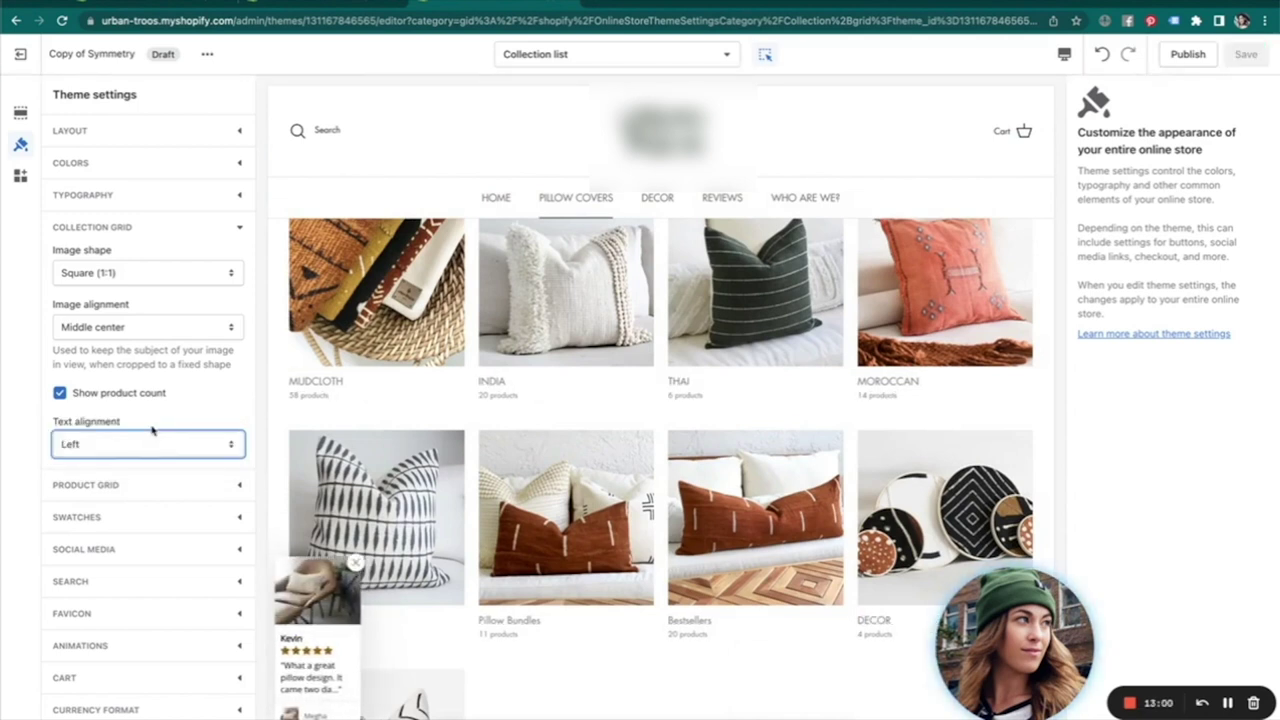
left_click(161, 444)
left_click(157, 476)
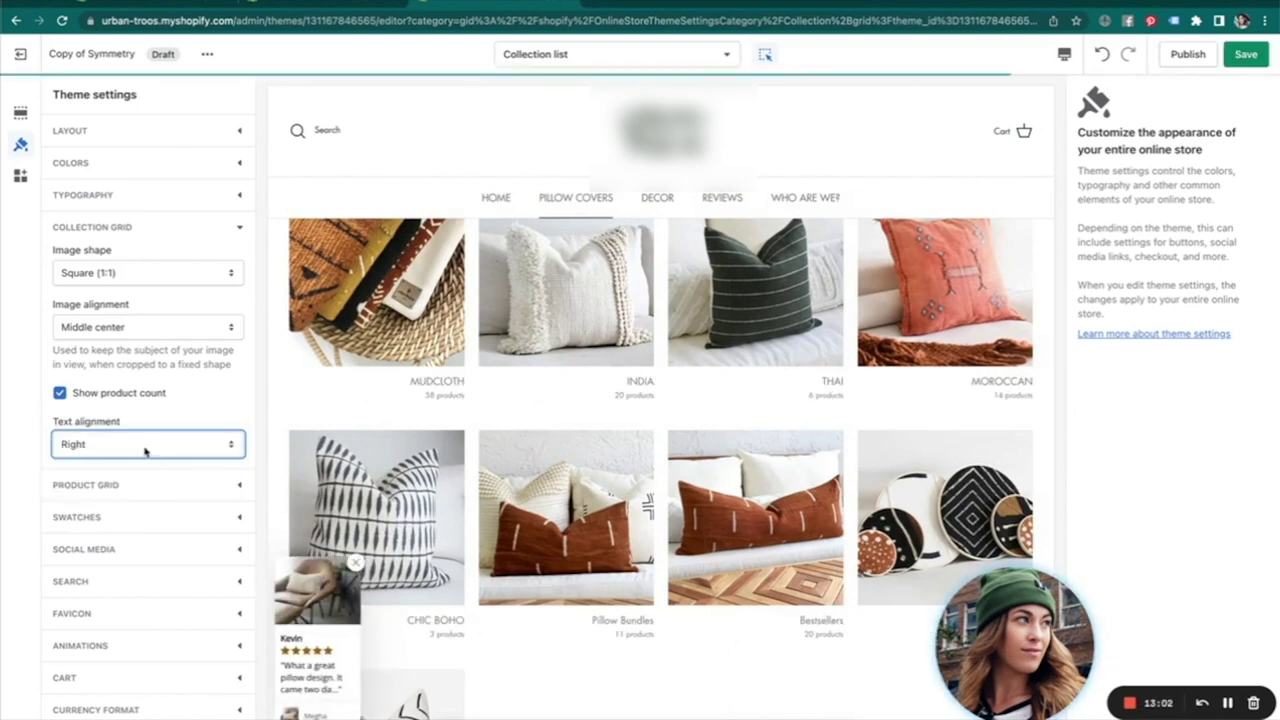
left_click(143, 446)
left_click(125, 427)
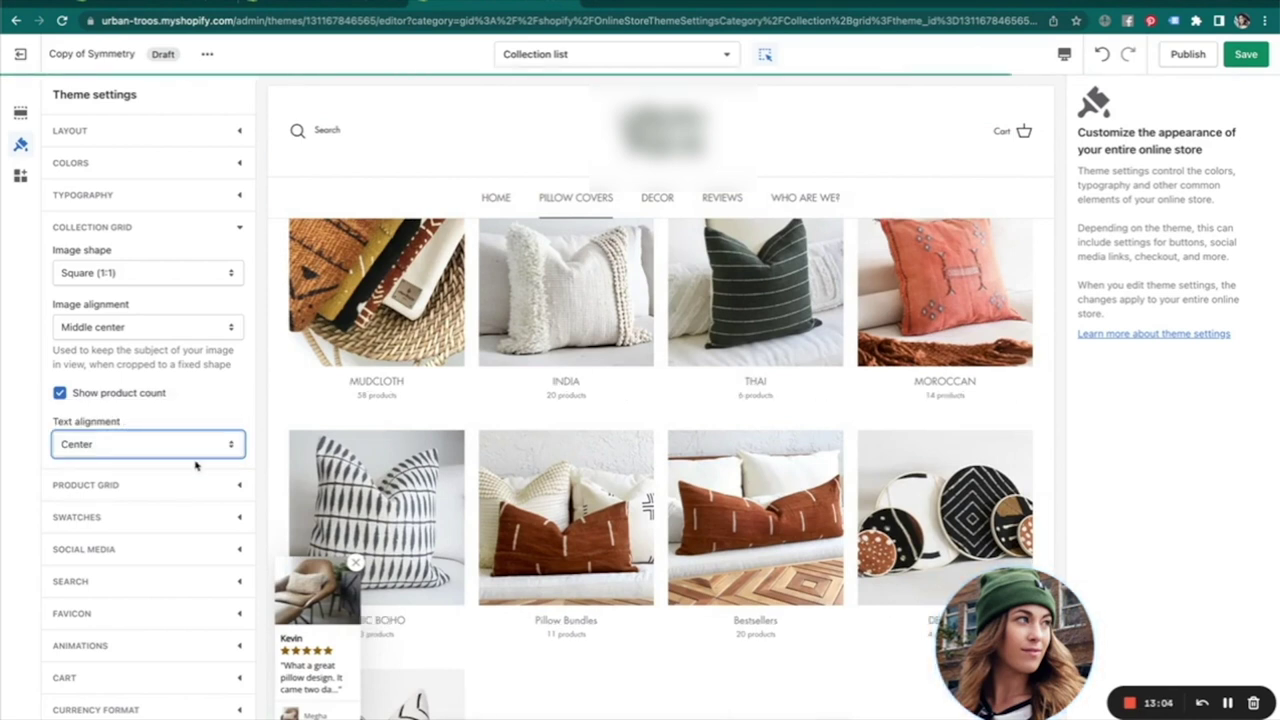
Expand the Product grid category of the theme settings and look through its options.
left_click(208, 490)
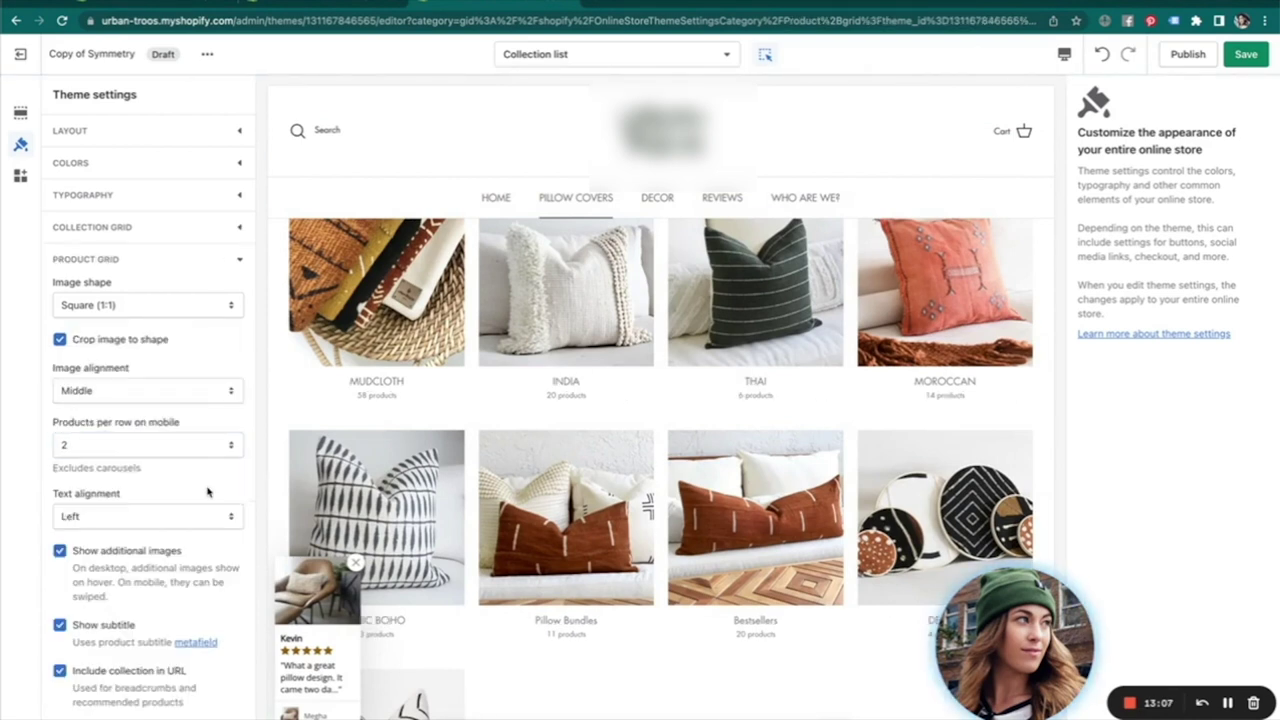
scroll(208, 491, "down", 5)
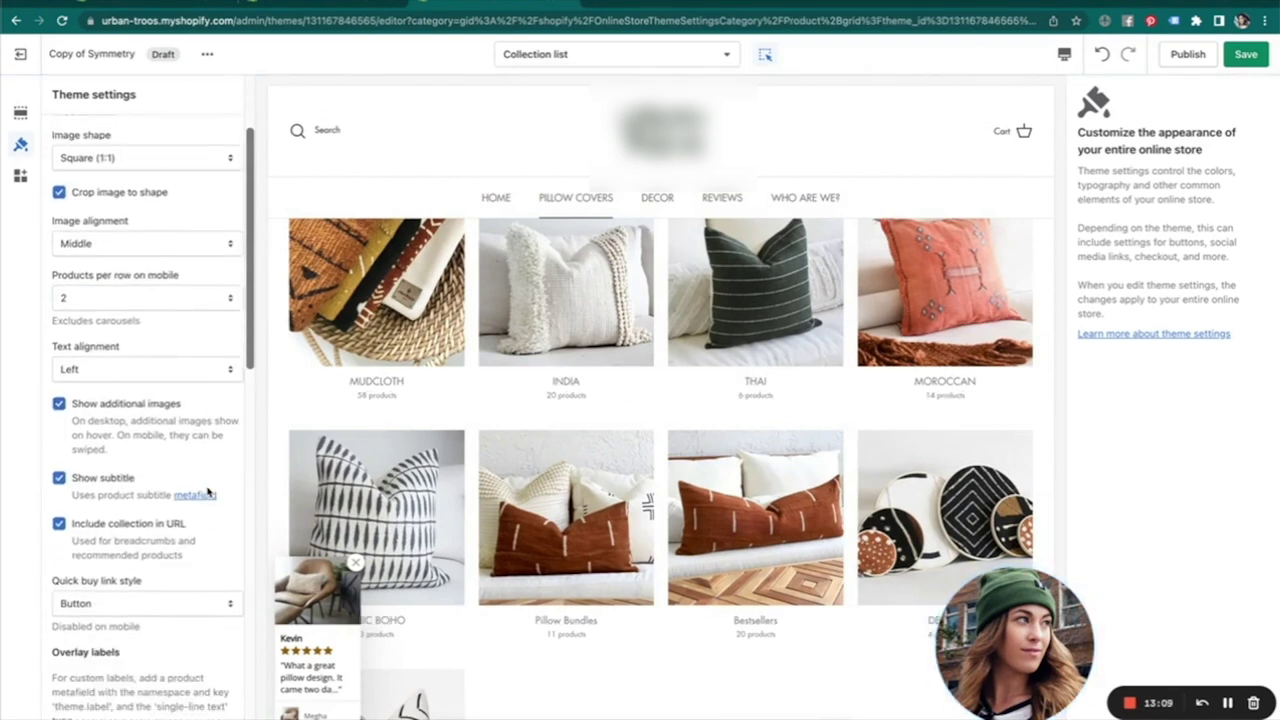
scroll(208, 491, "up", 5)
Open the Mudcloth collection under Pillow Covers in the preview and view its product grid.
left_click(580, 200)
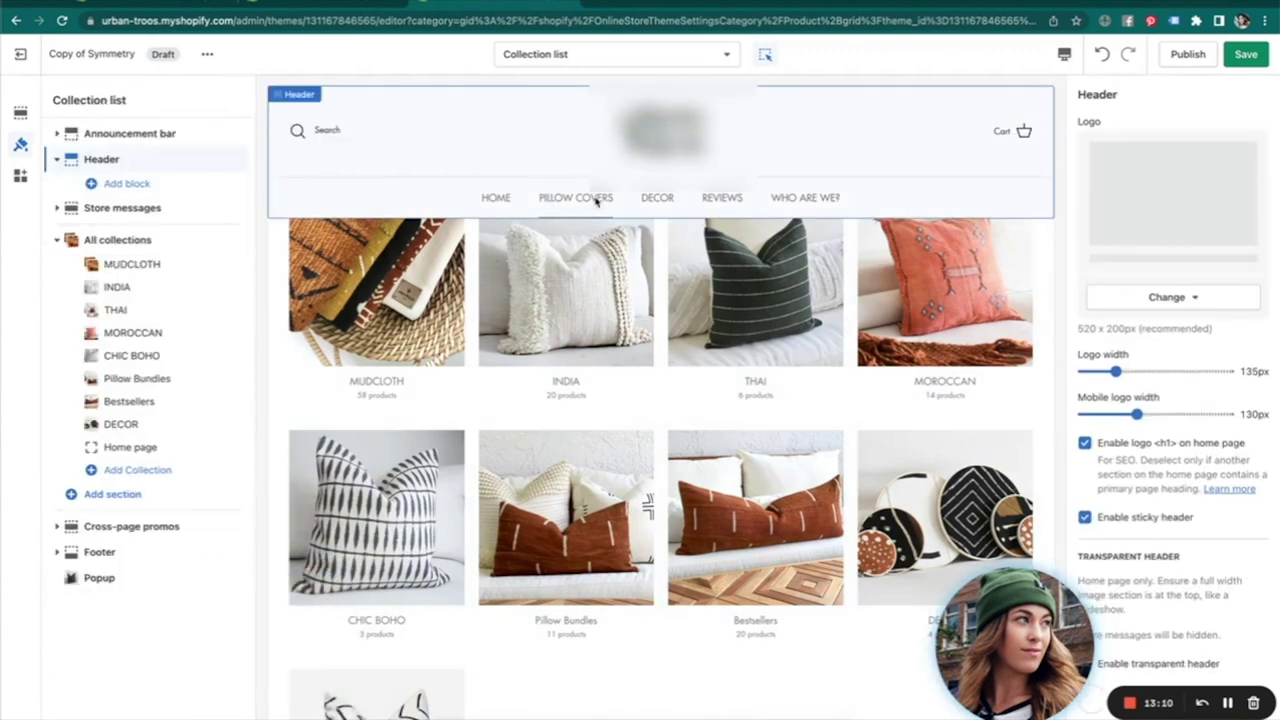
mouse_move(583, 202)
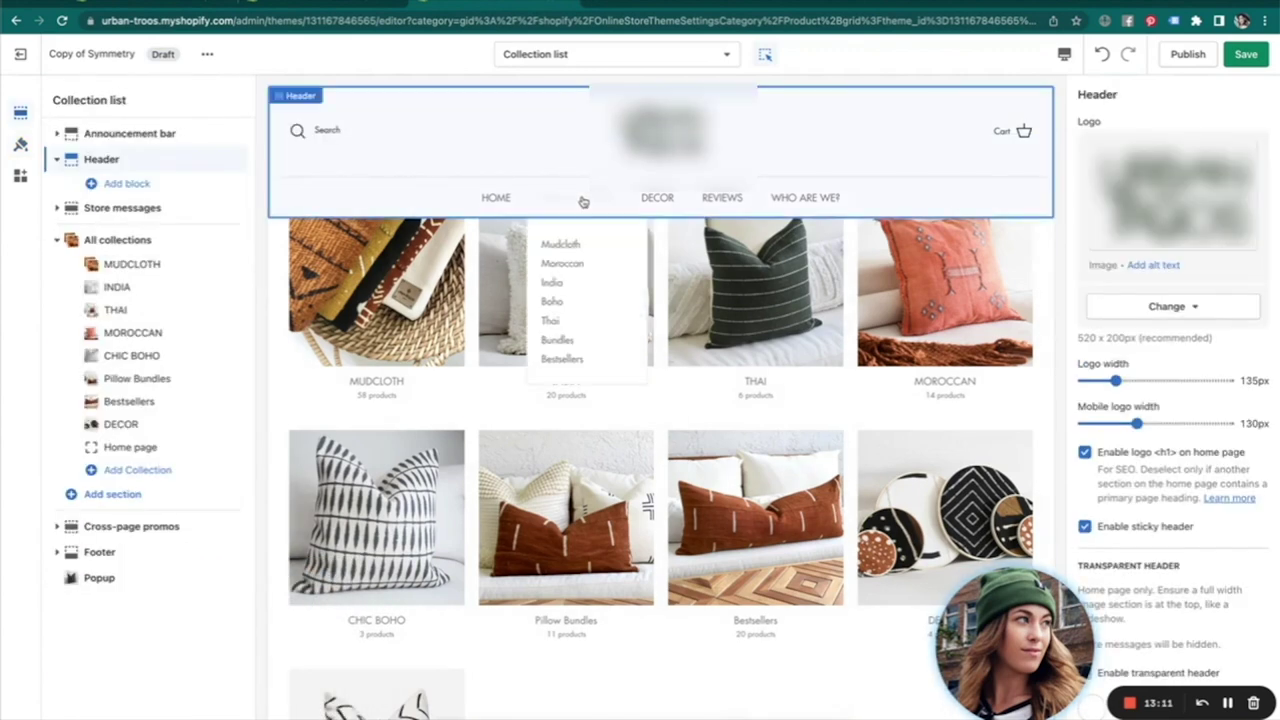
left_click(573, 246)
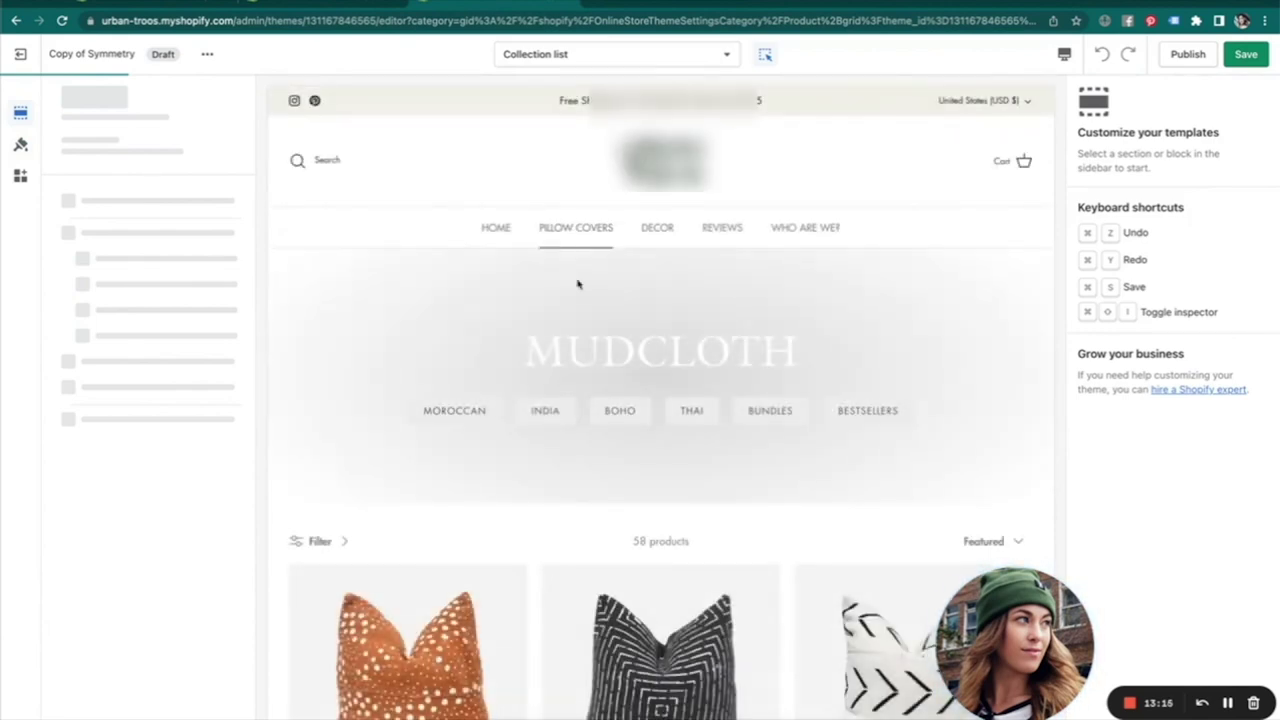
scroll(600, 509, "down", 1)
scroll(600, 509, "down", 3)
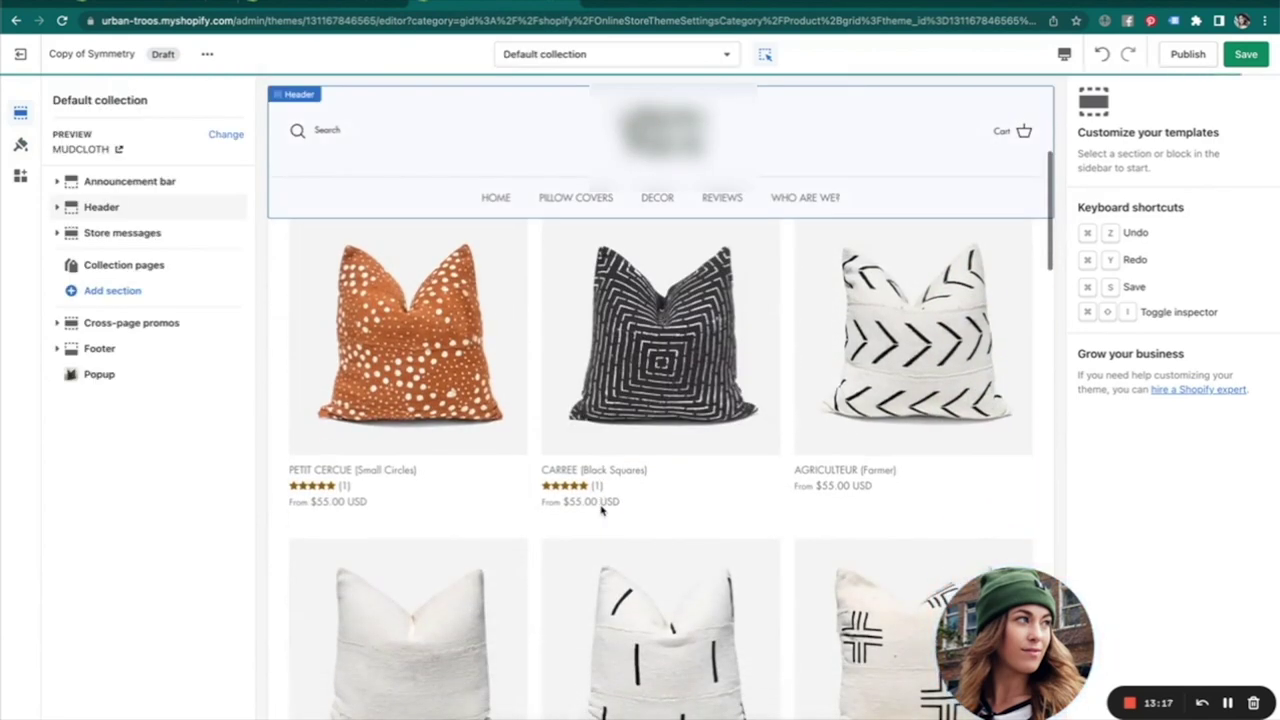
Return to the Product grid theme settings and review the image, text alignment and quick buy link options.
left_click(21, 146)
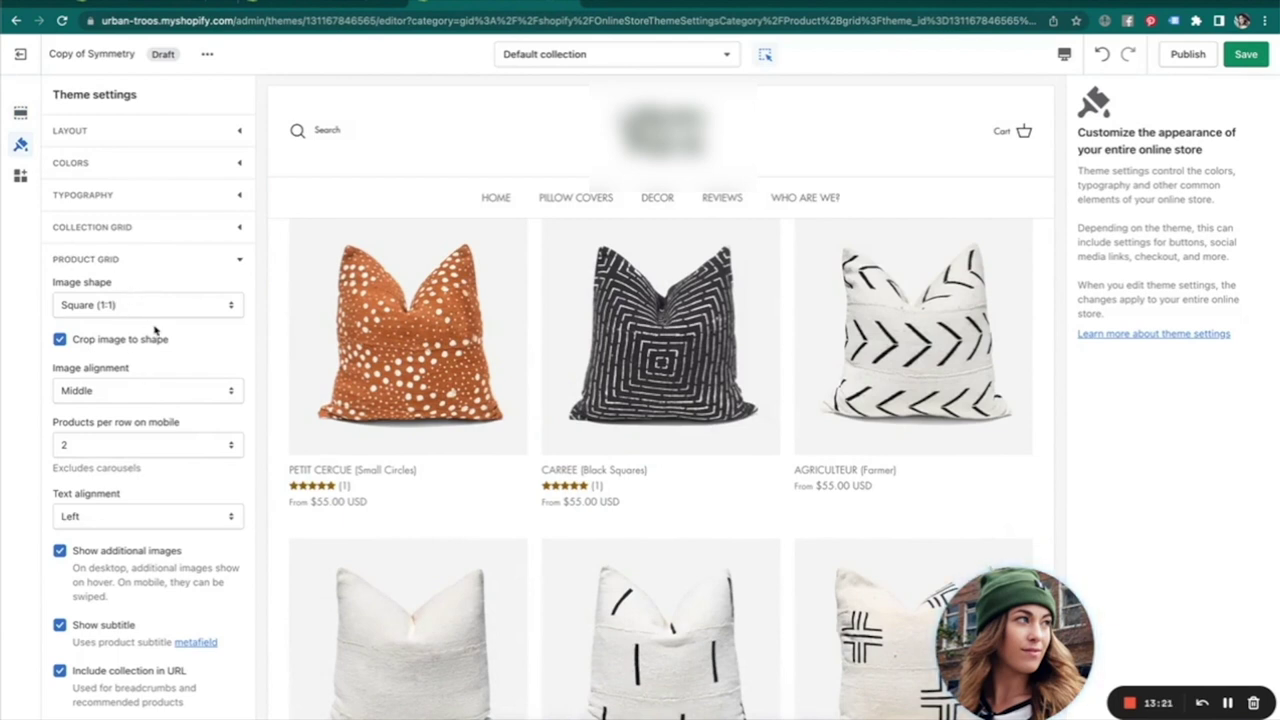
scroll(155, 330, "down", 2)
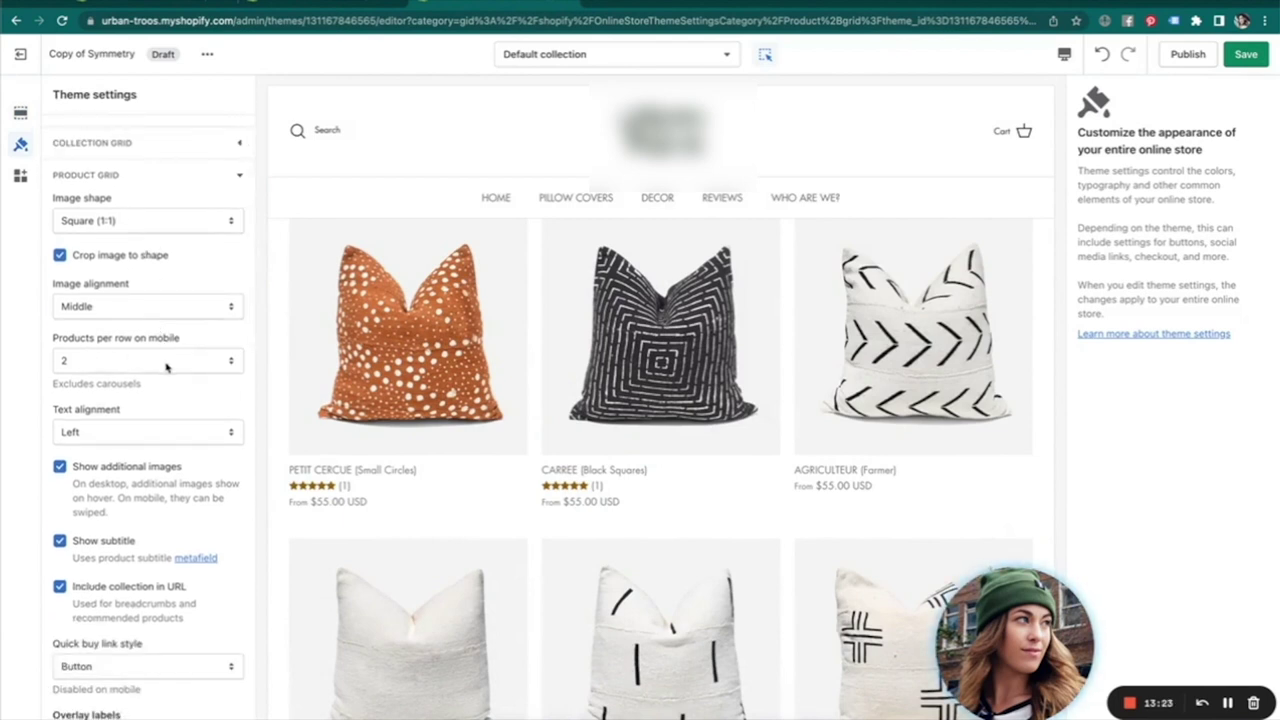
scroll(196, 367, "down", 3)
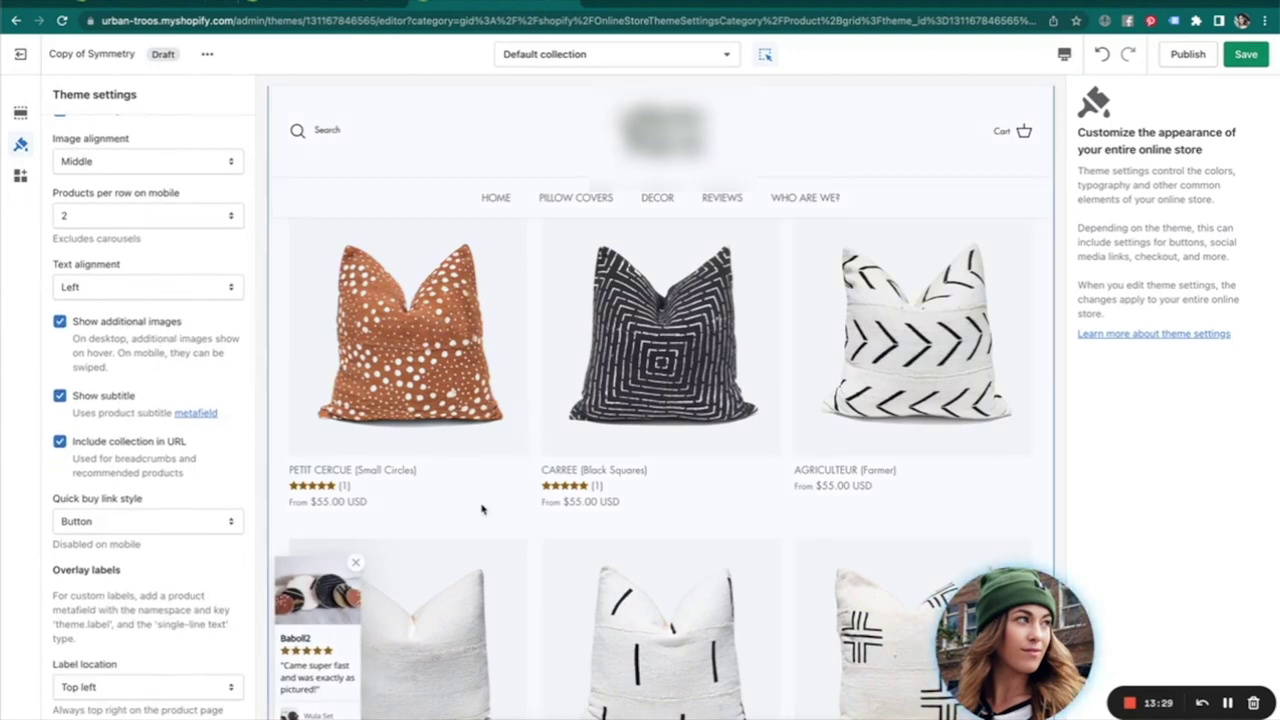
Switch to the live store's India collection page and open Quick Buy for the Upma pillow cover.
scroll(77, 557, "down", 1)
scroll(77, 557, "down", 4)
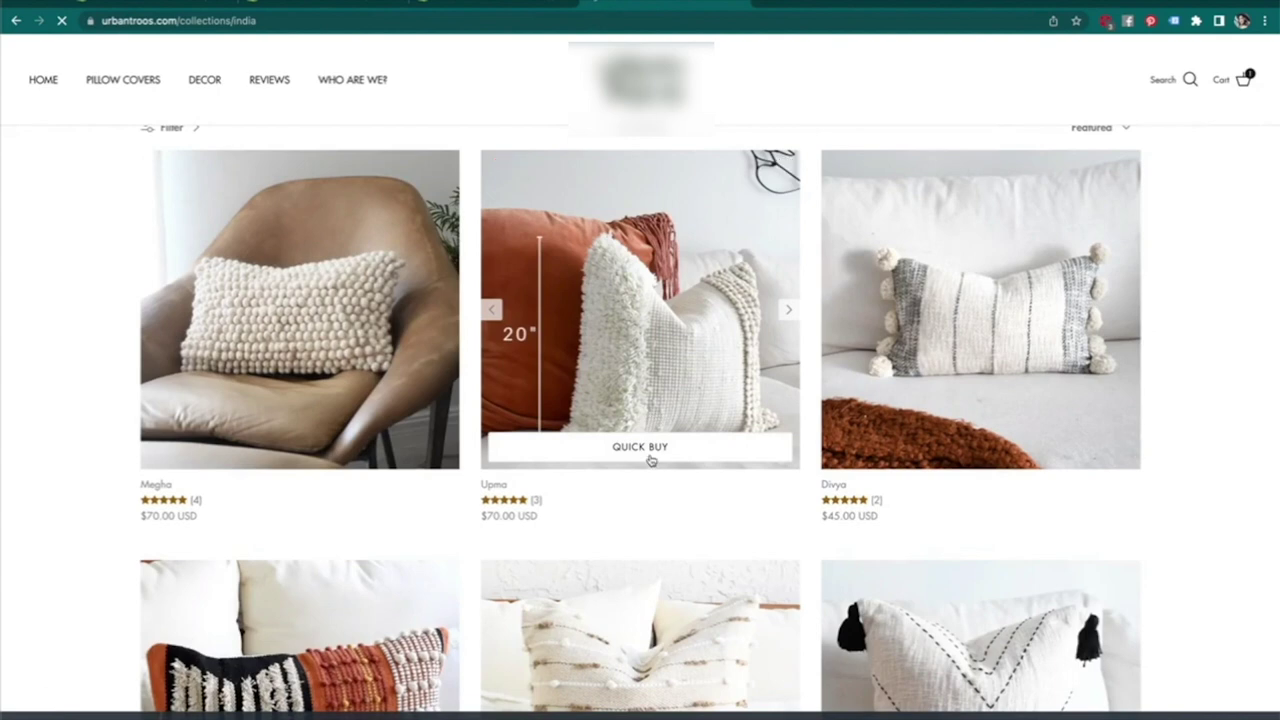
left_click(648, 452)
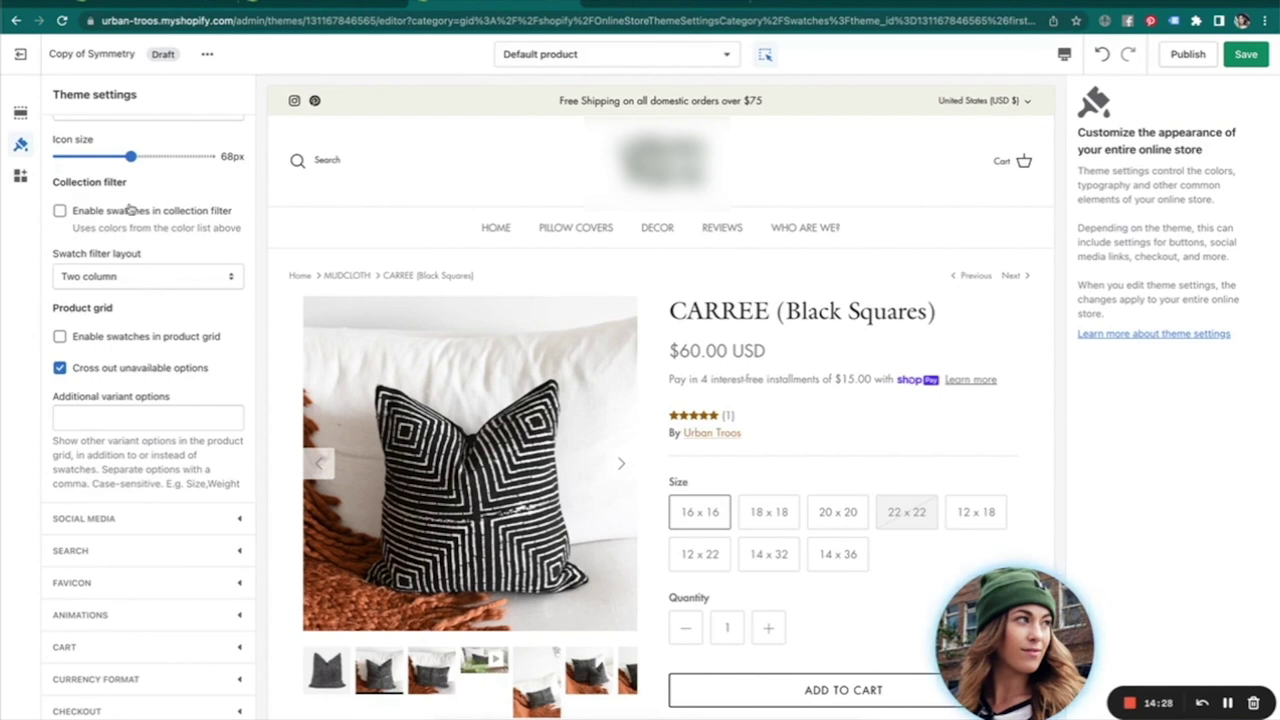
Review the Swatches theme settings, including swatch method, color list, collection filter and product grid options.
scroll(123, 324, "up", 1)
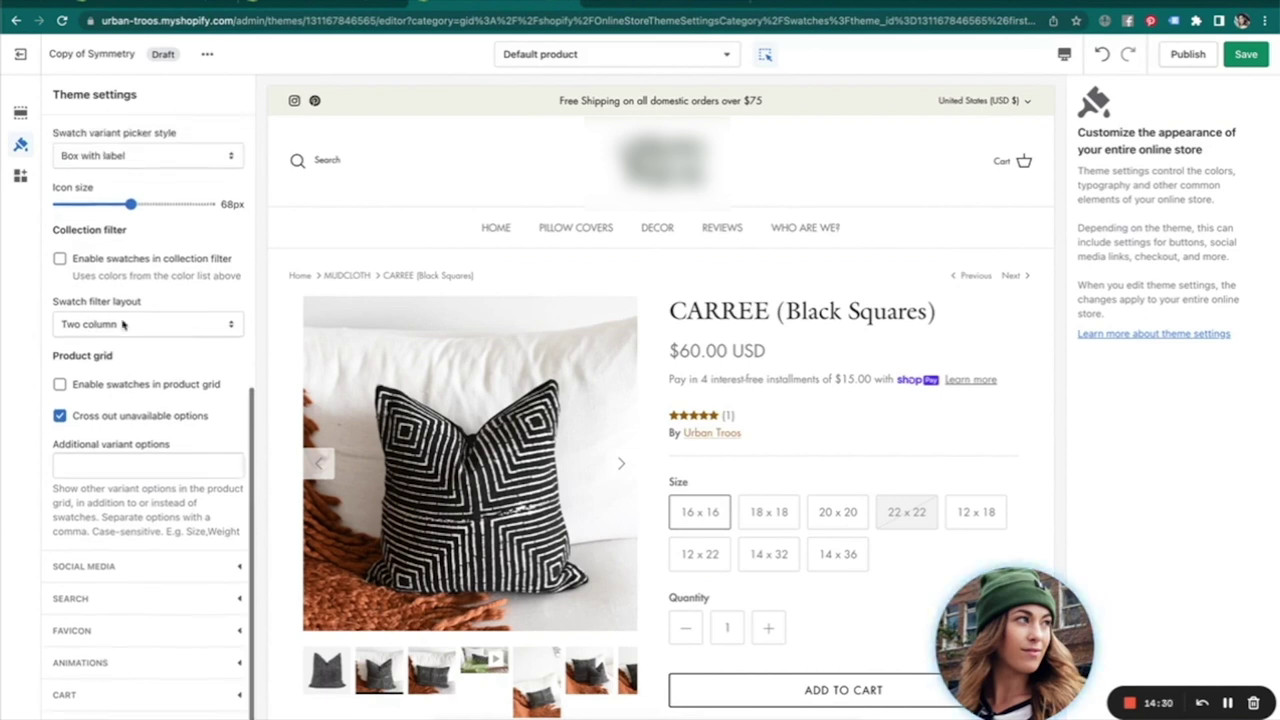
scroll(123, 324, "up", 3)
scroll(123, 324, "down", 4)
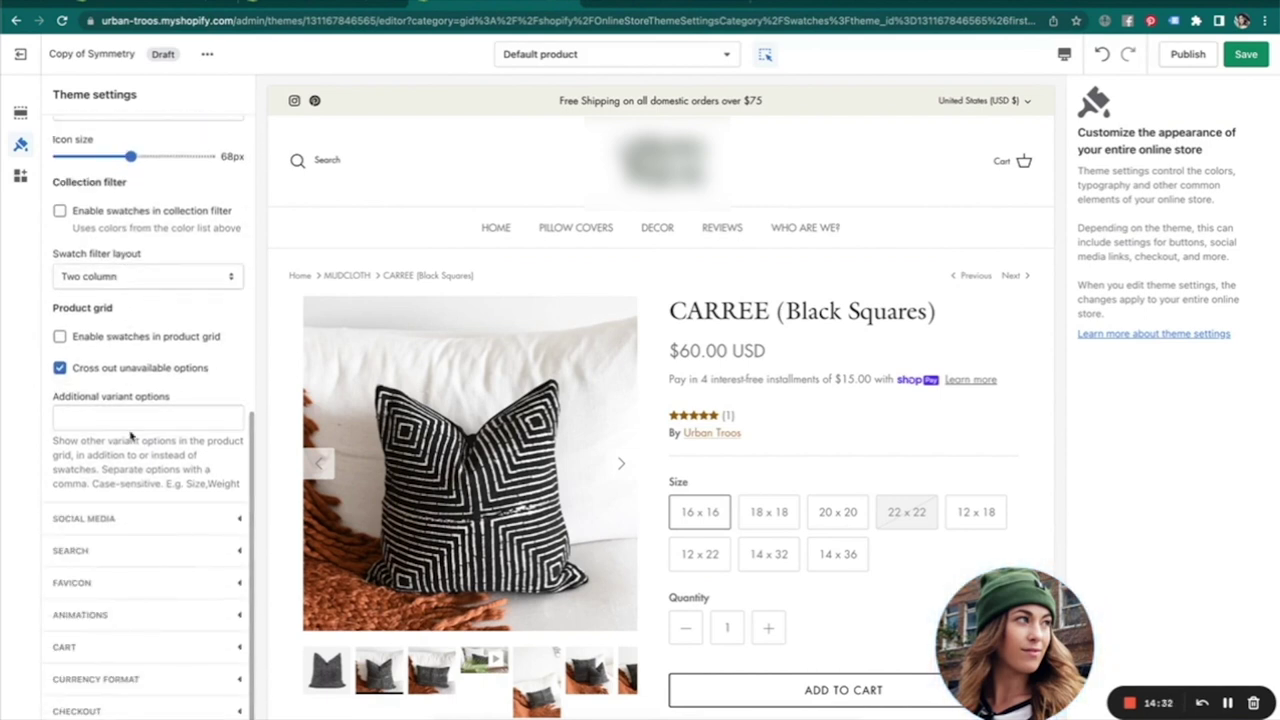
scroll(130, 437, "up", 13)
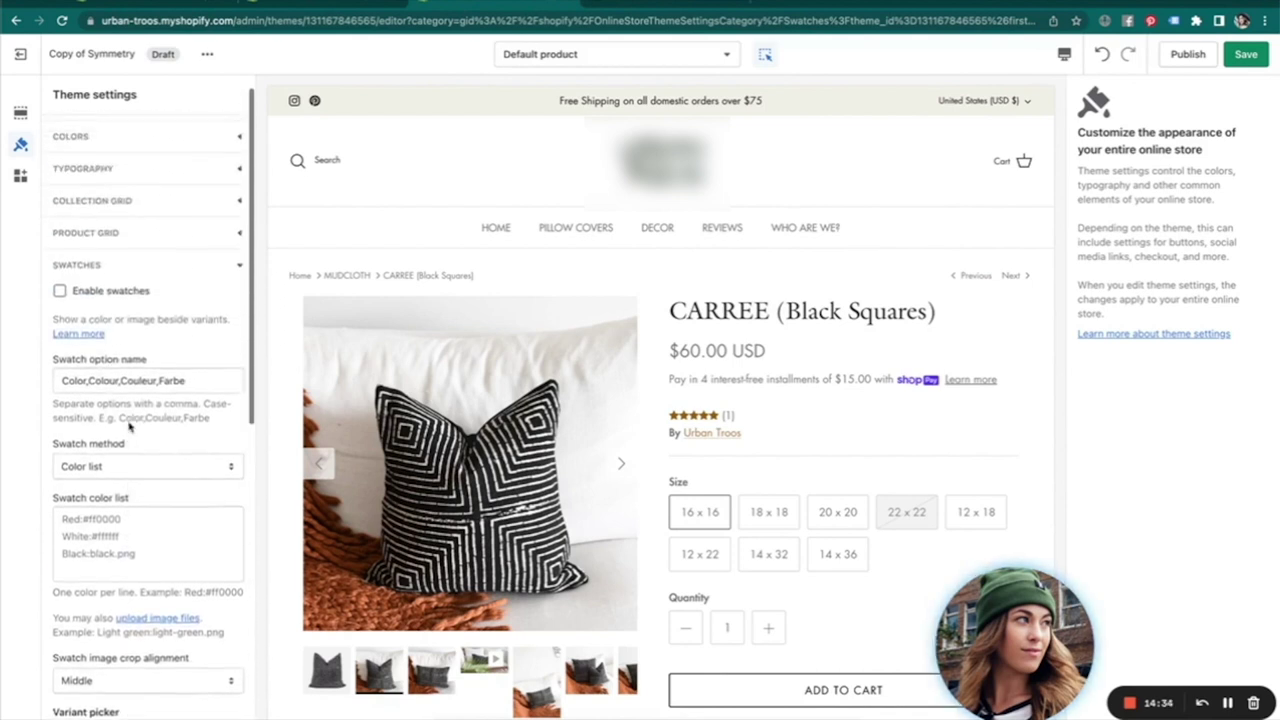
scroll(135, 440, "up", 1)
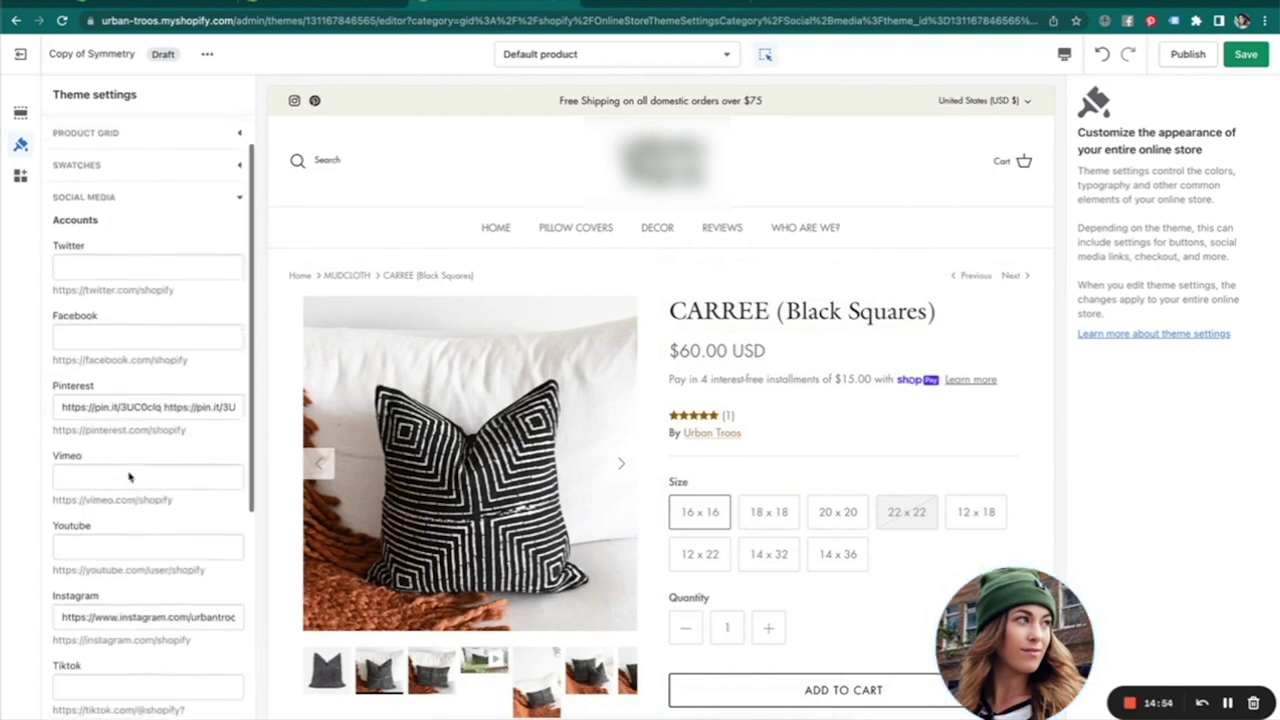
Collapse the Social media settings and expand the Favicon category to view its image setting.
scroll(128, 471, "up", 3)
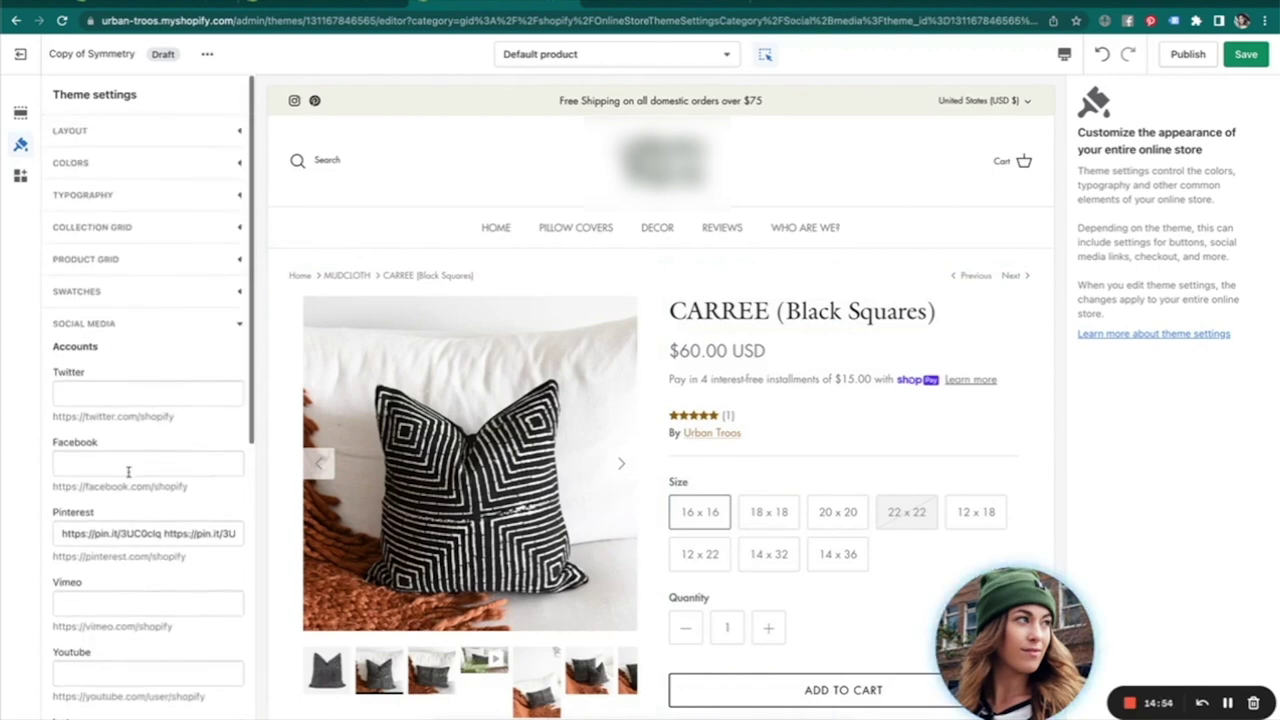
left_click(239, 323)
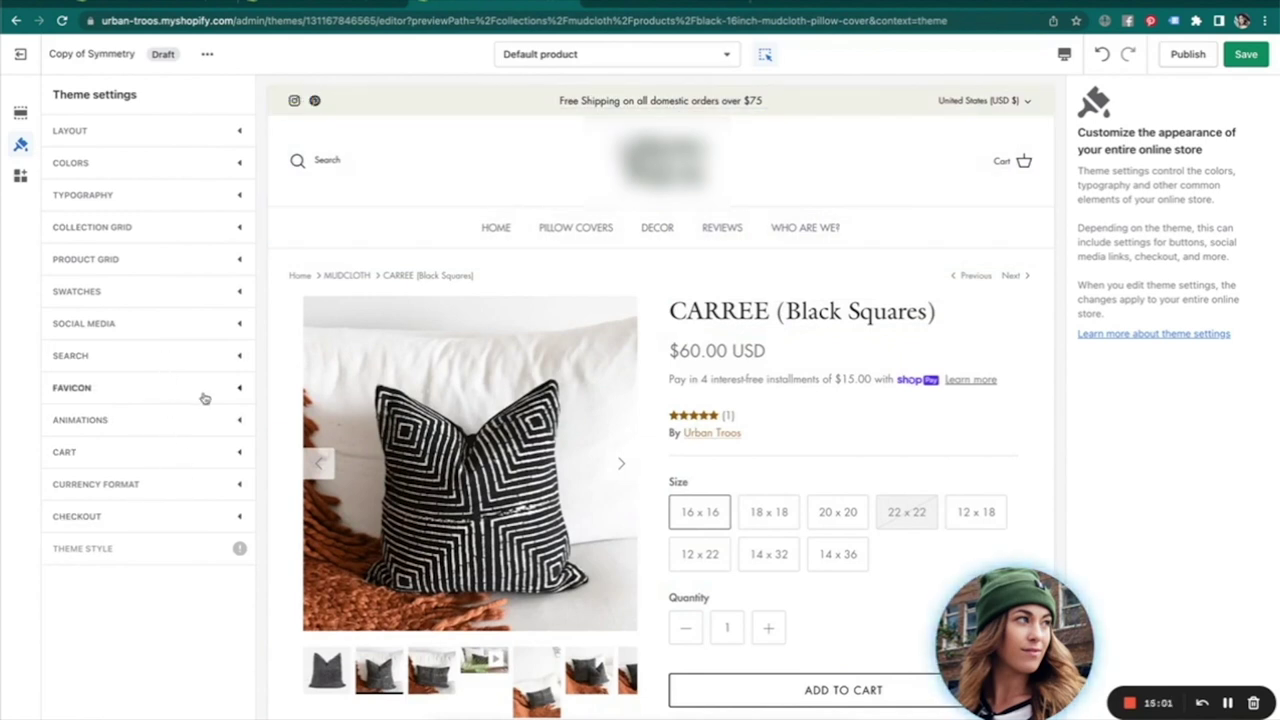
left_click(140, 388)
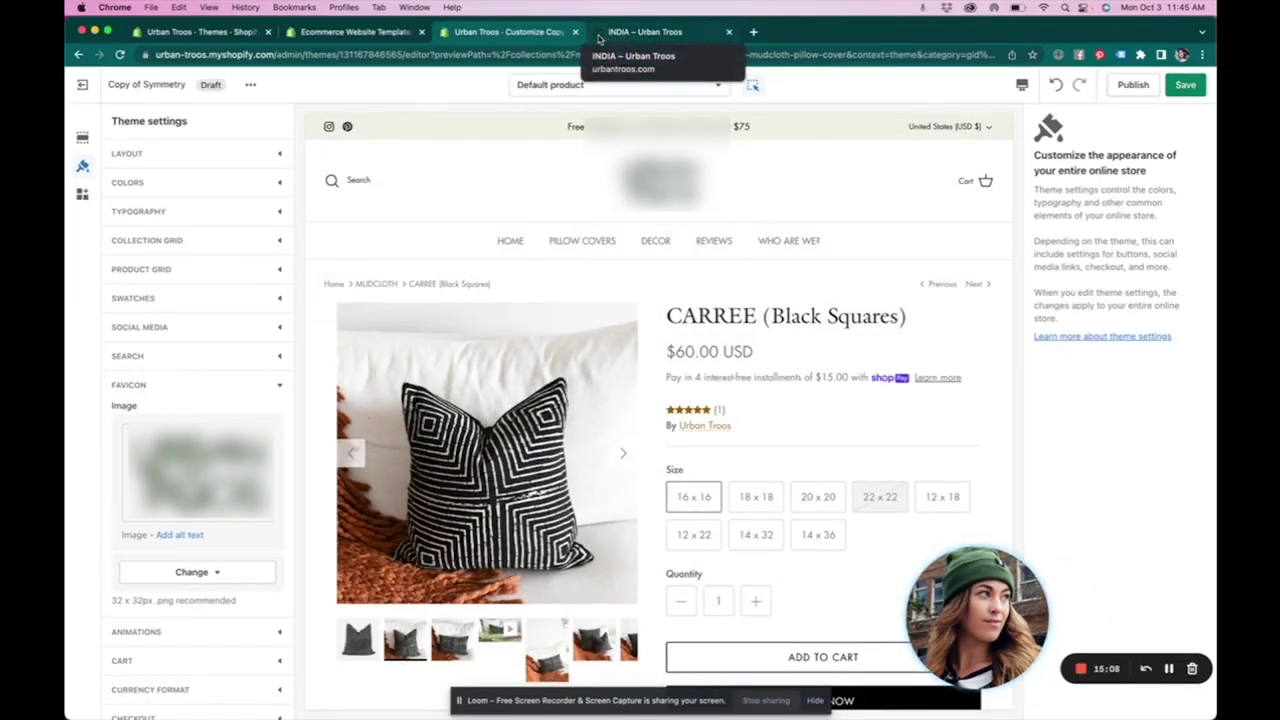
scroll(230, 532, "down", 1)
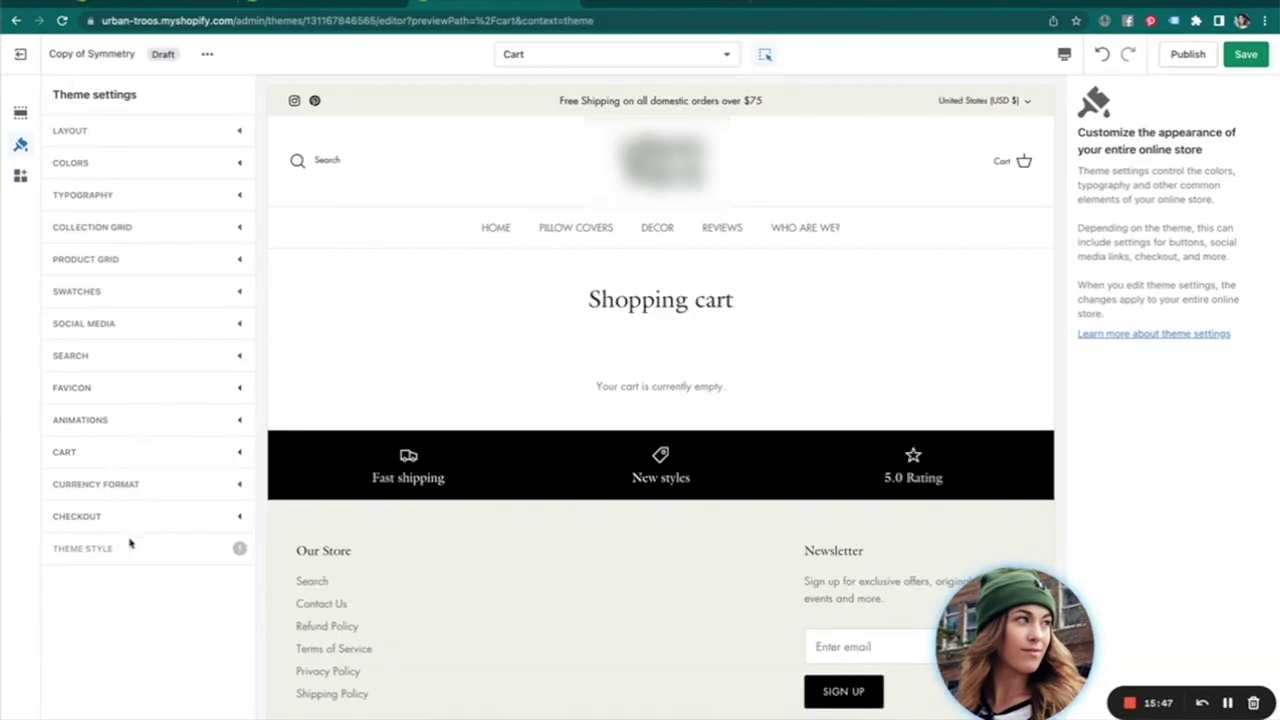
Expand the Checkout category and review its banner, logo, main content area, order summary and typography settings.
left_click(233, 517)
scroll(233, 522, "down", 10)
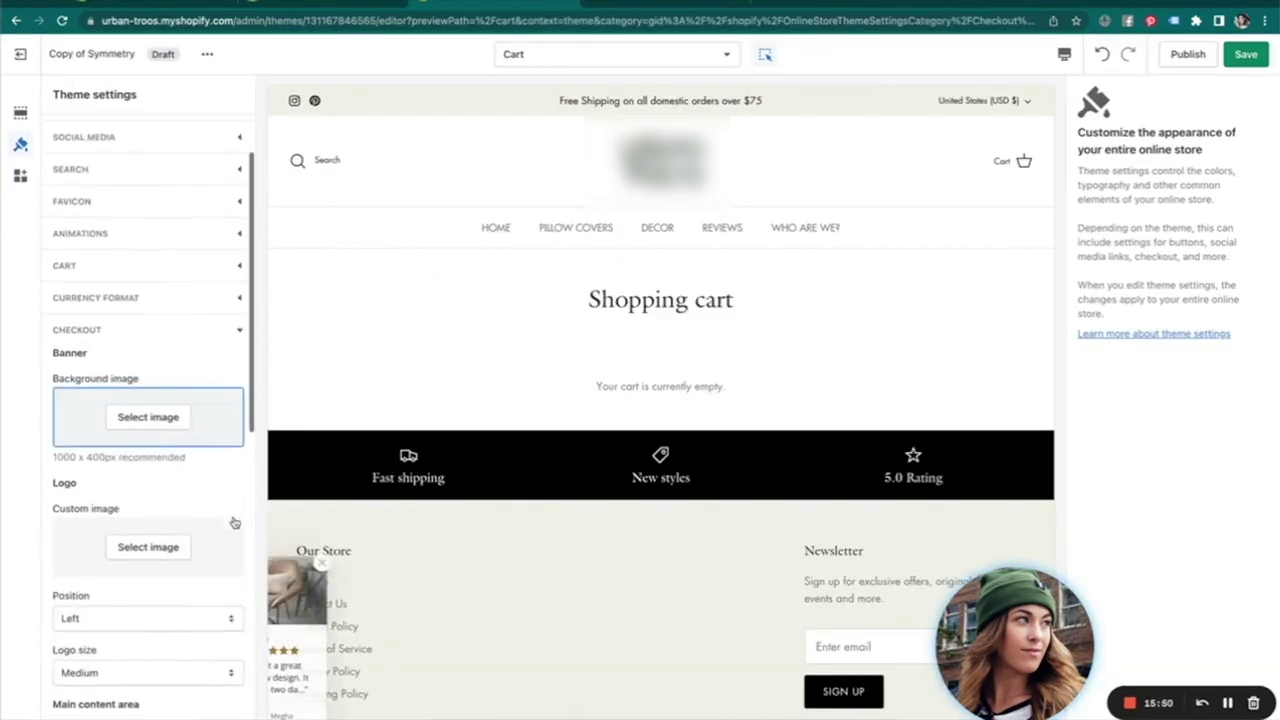
scroll(136, 500, "down", 7)
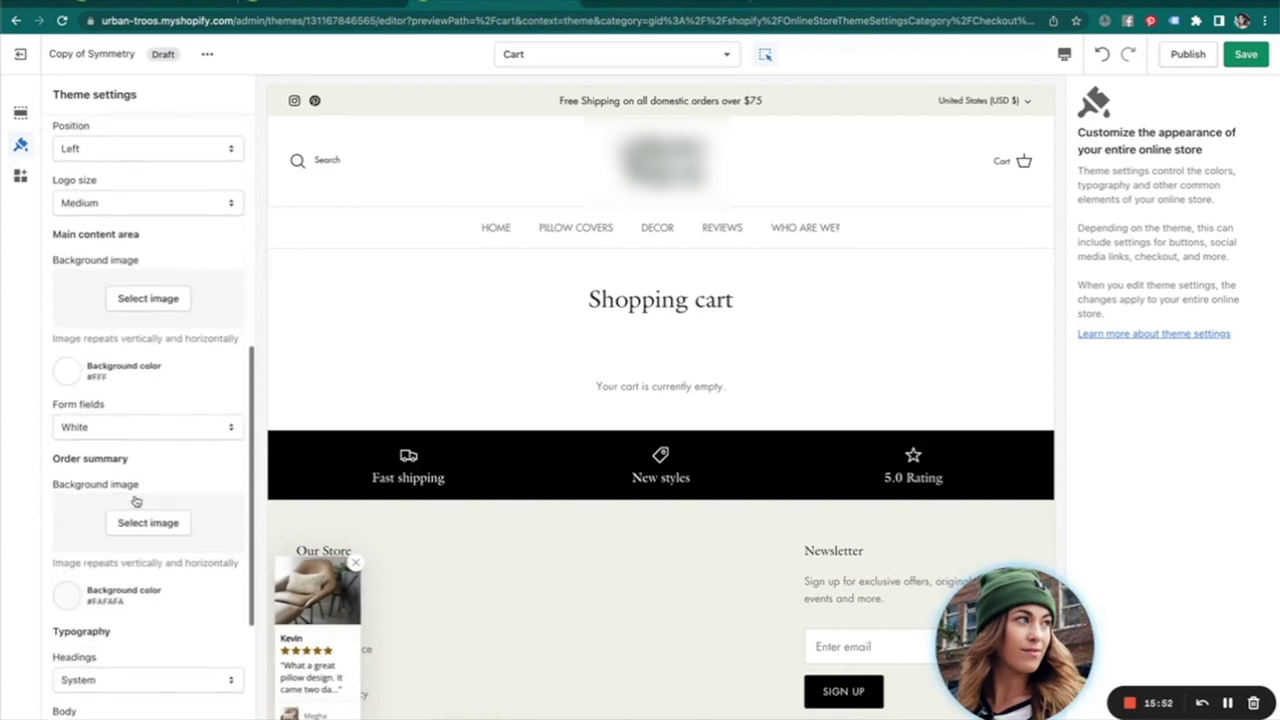
scroll(136, 500, "up", 10)
scroll(136, 500, "up", 4)
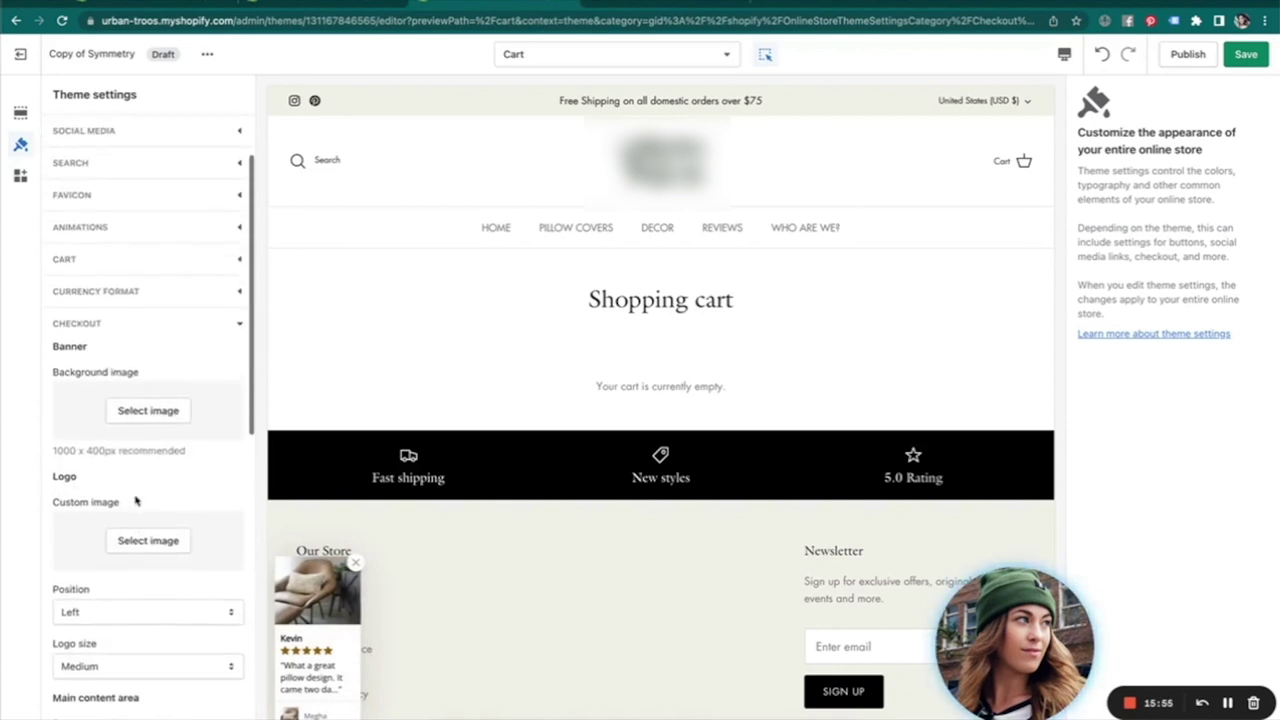
scroll(249, 277, "up", 4)
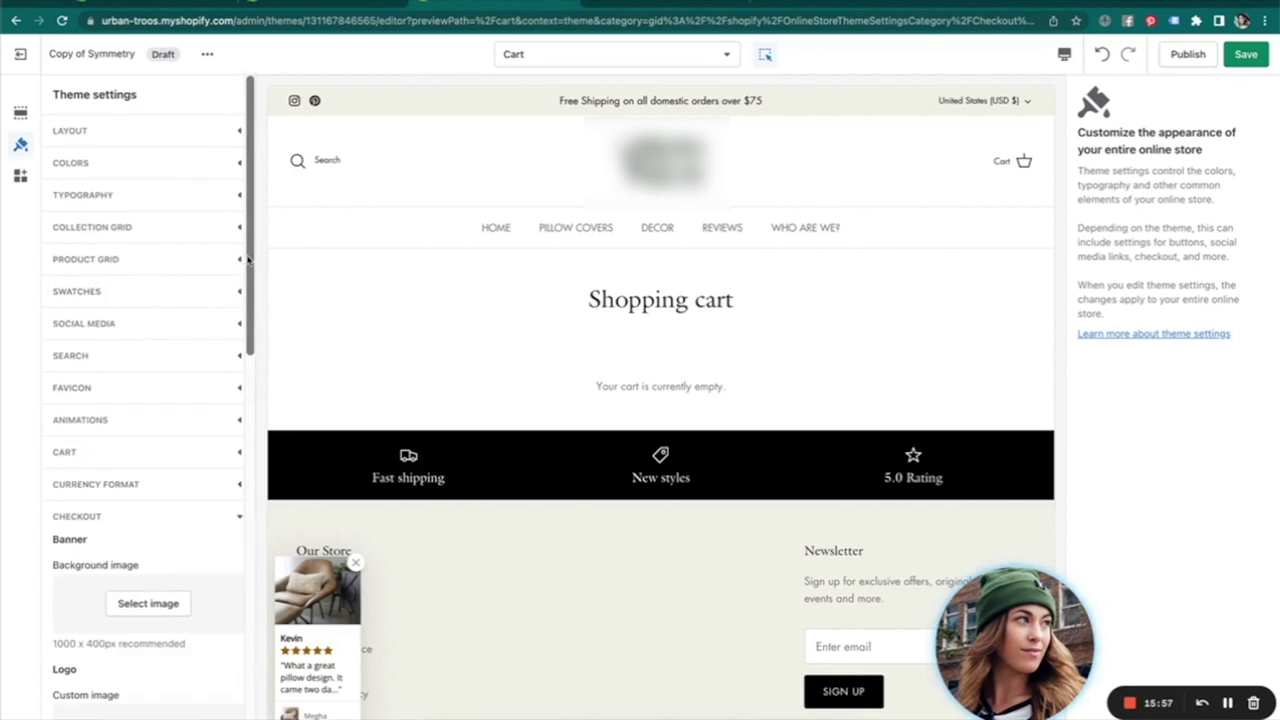
Open the store's home page in the preview and look over its slideshow, featured collection and reviews.
left_click(502, 232)
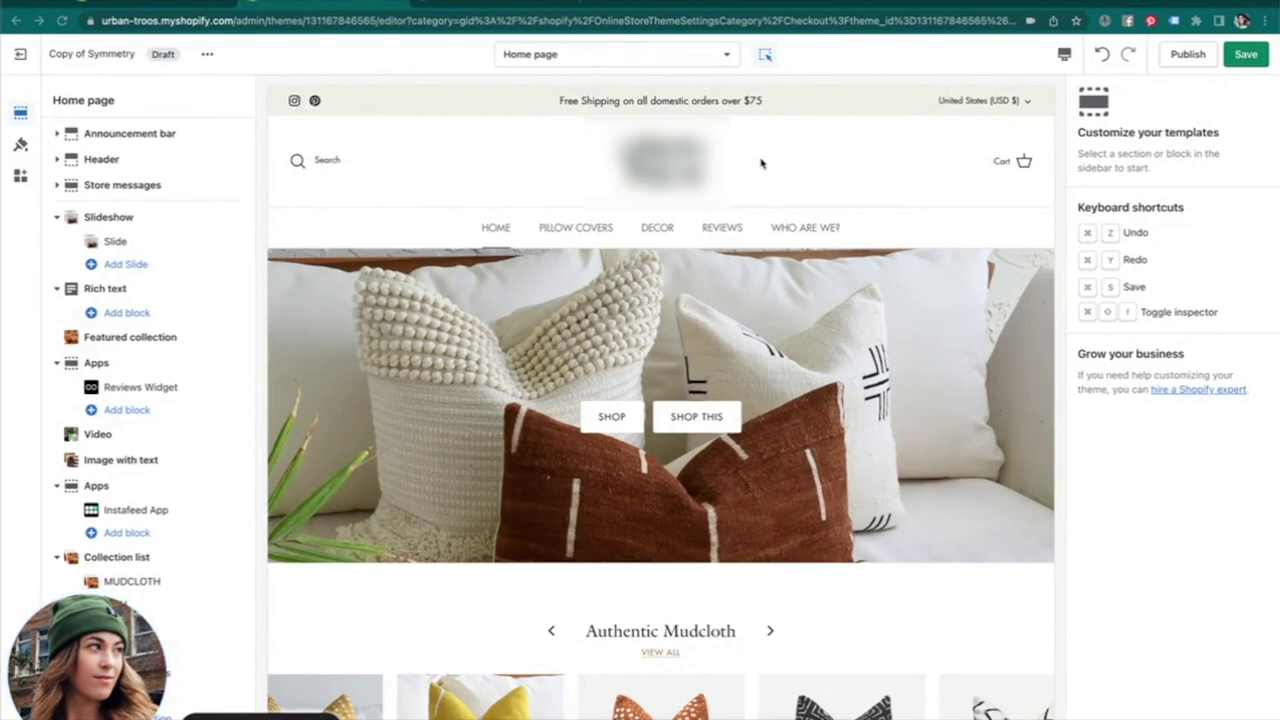
scroll(741, 249, "down", 7)
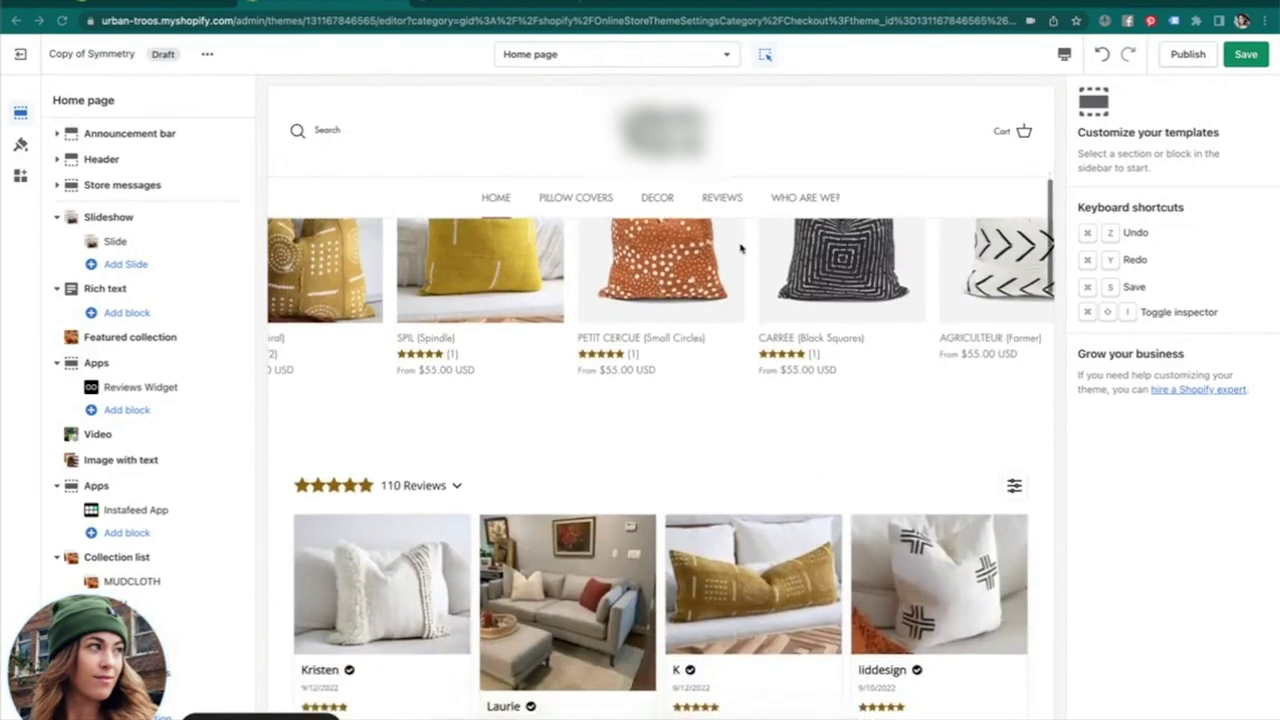
scroll(741, 249, "up", 7)
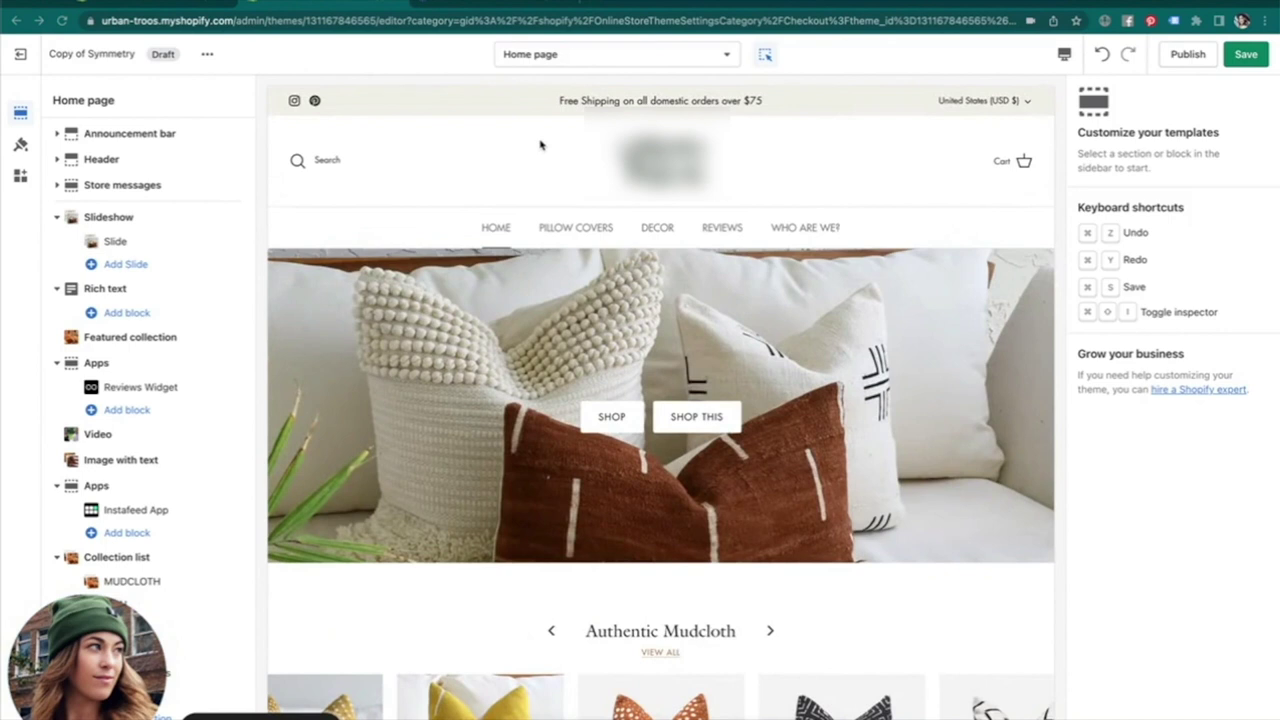
View the settings of the Header and Store messages sections and go back to the Announcement bar settings.
left_click(146, 134)
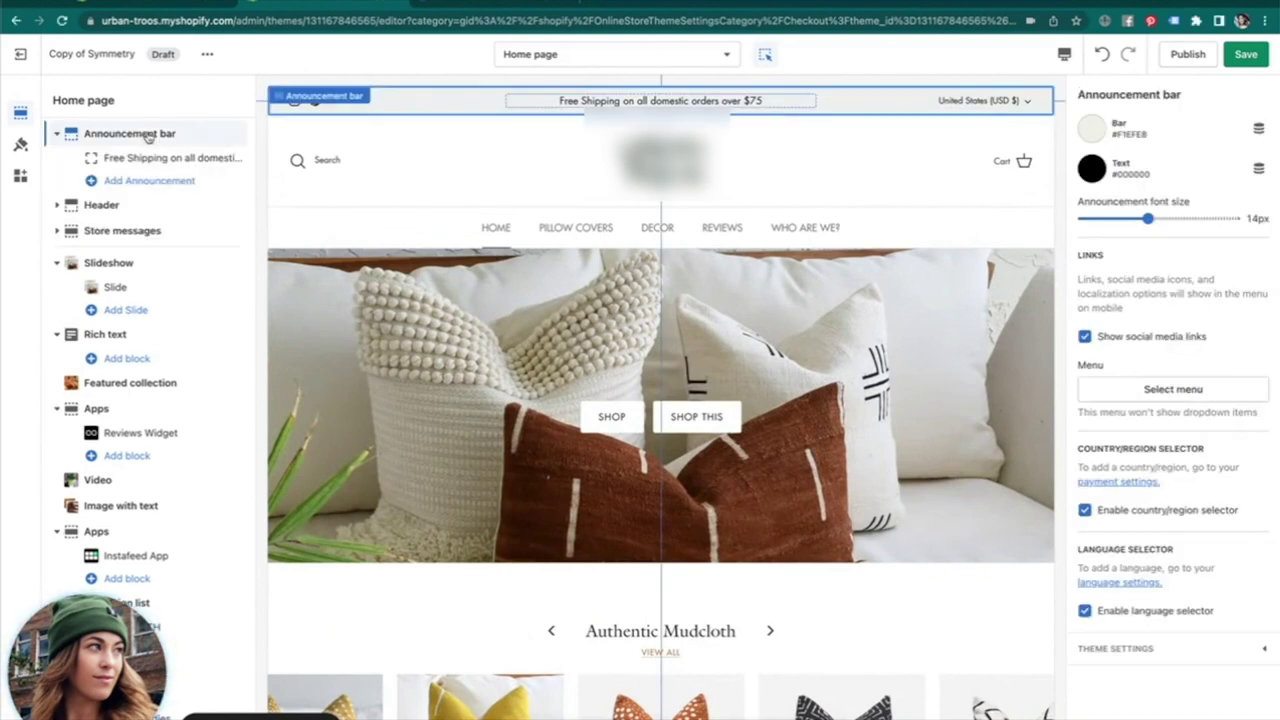
left_click(108, 206)
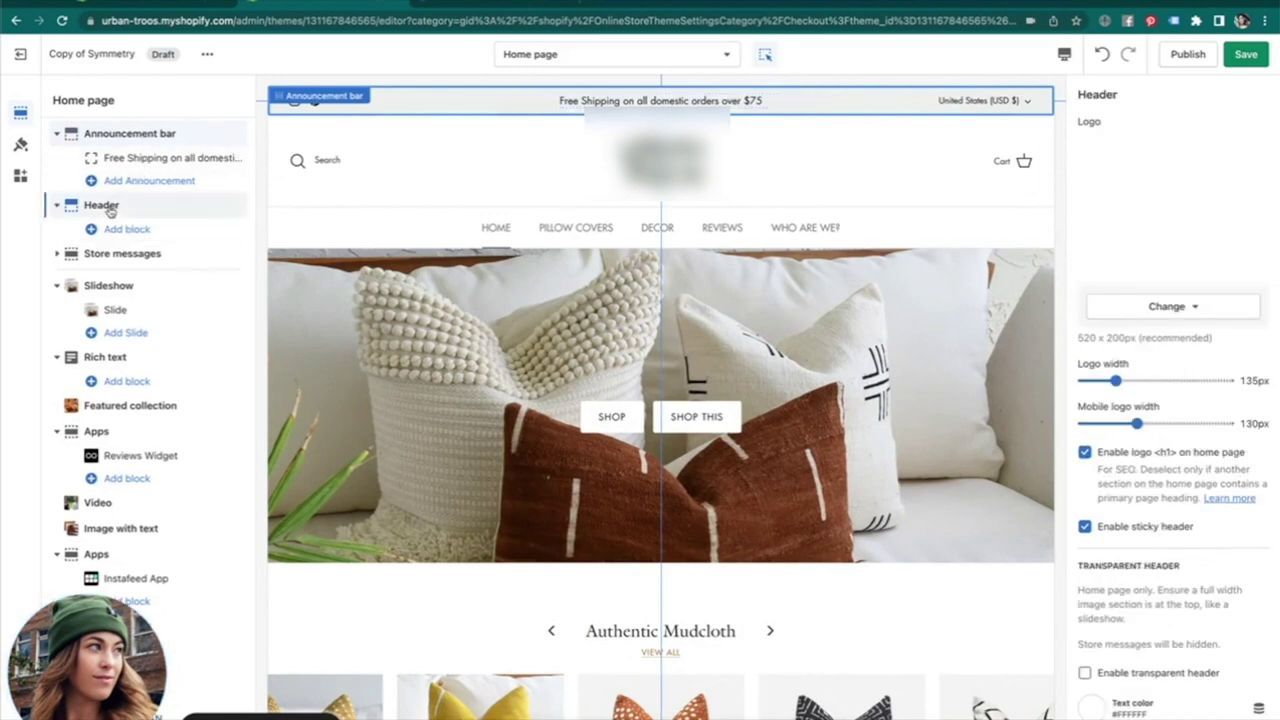
left_click(124, 256)
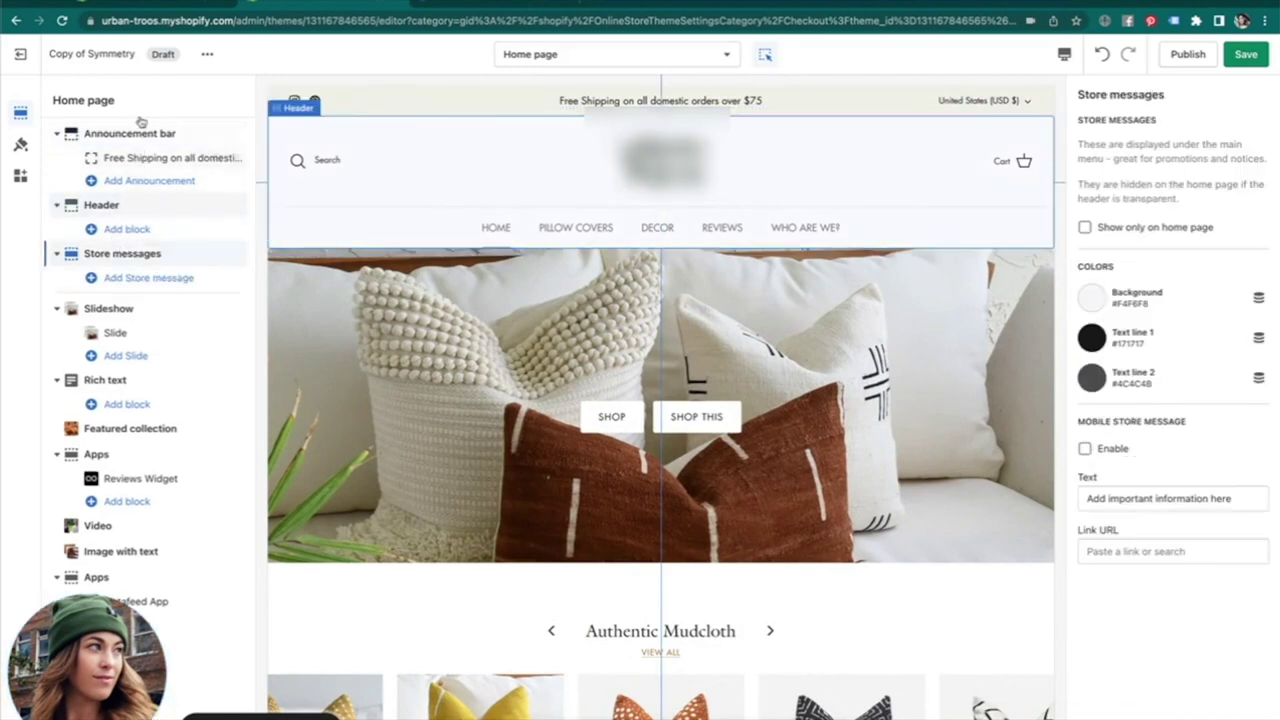
left_click(143, 135)
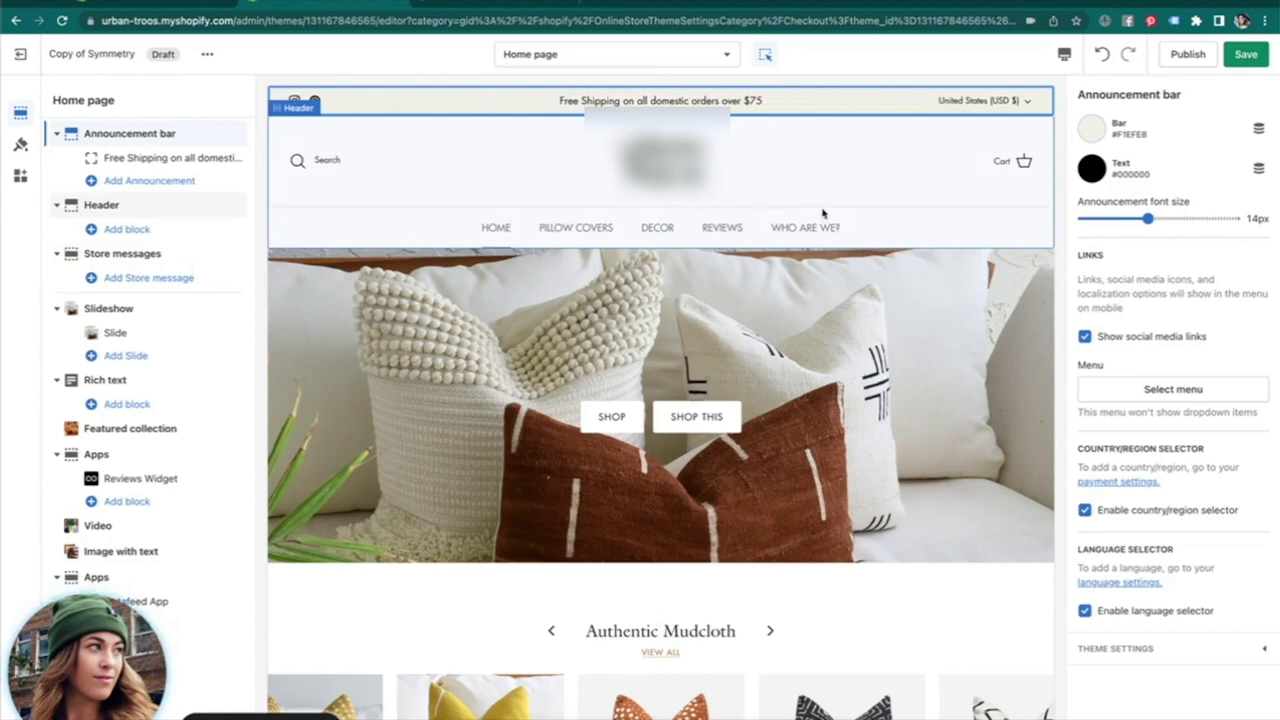
Switch the home page preview to the Mobile view and look through its slideshow, collection and reviews.
scroll(687, 283, "down", 1)
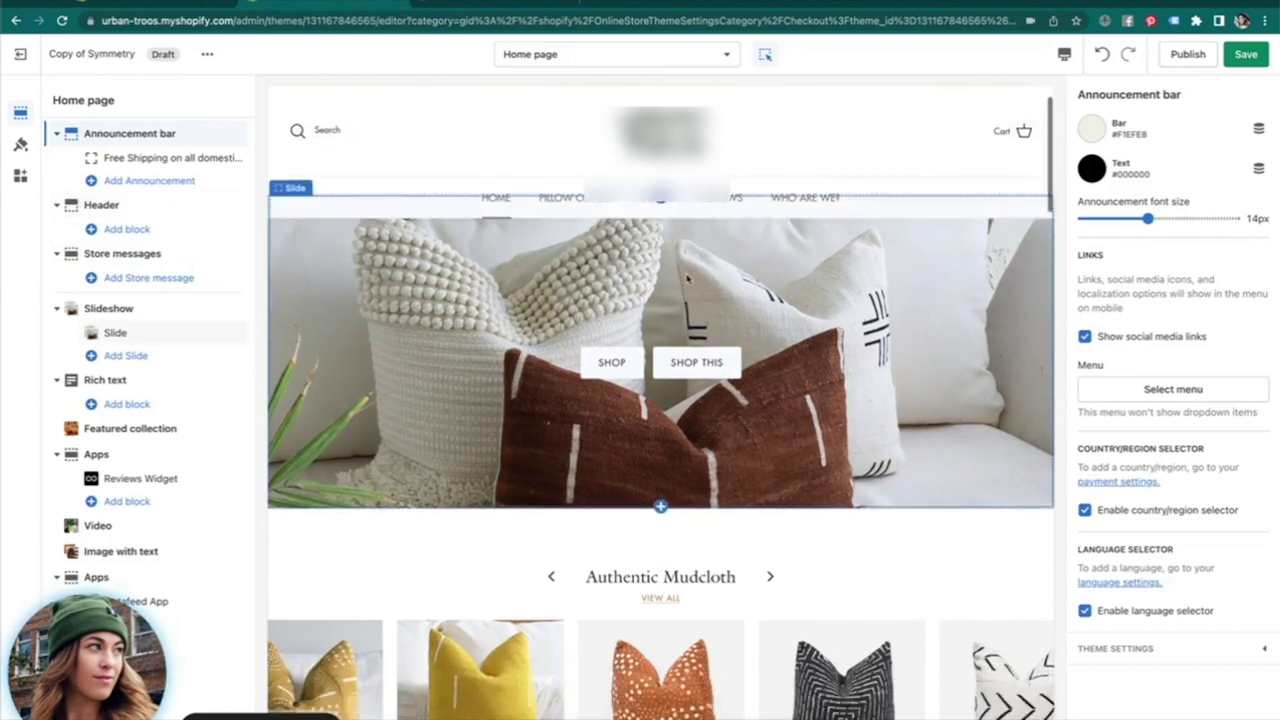
scroll(687, 283, "up", 1)
left_click(1065, 54)
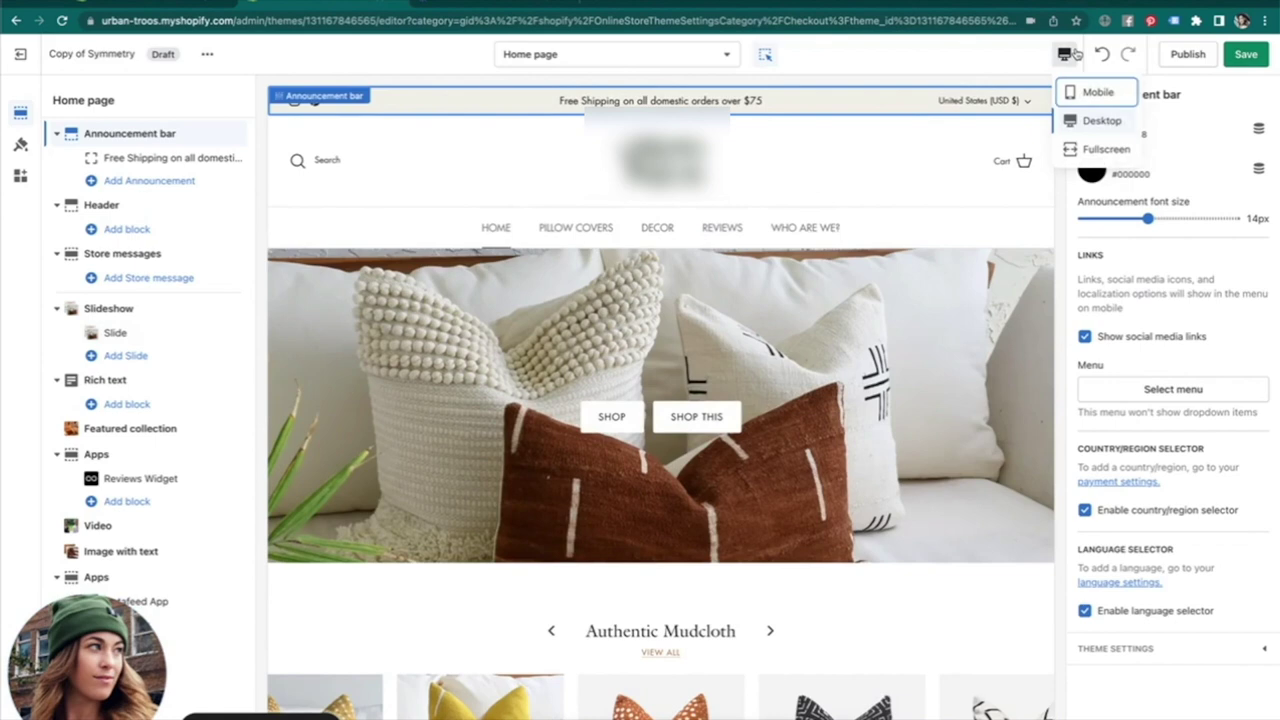
left_click(1090, 91)
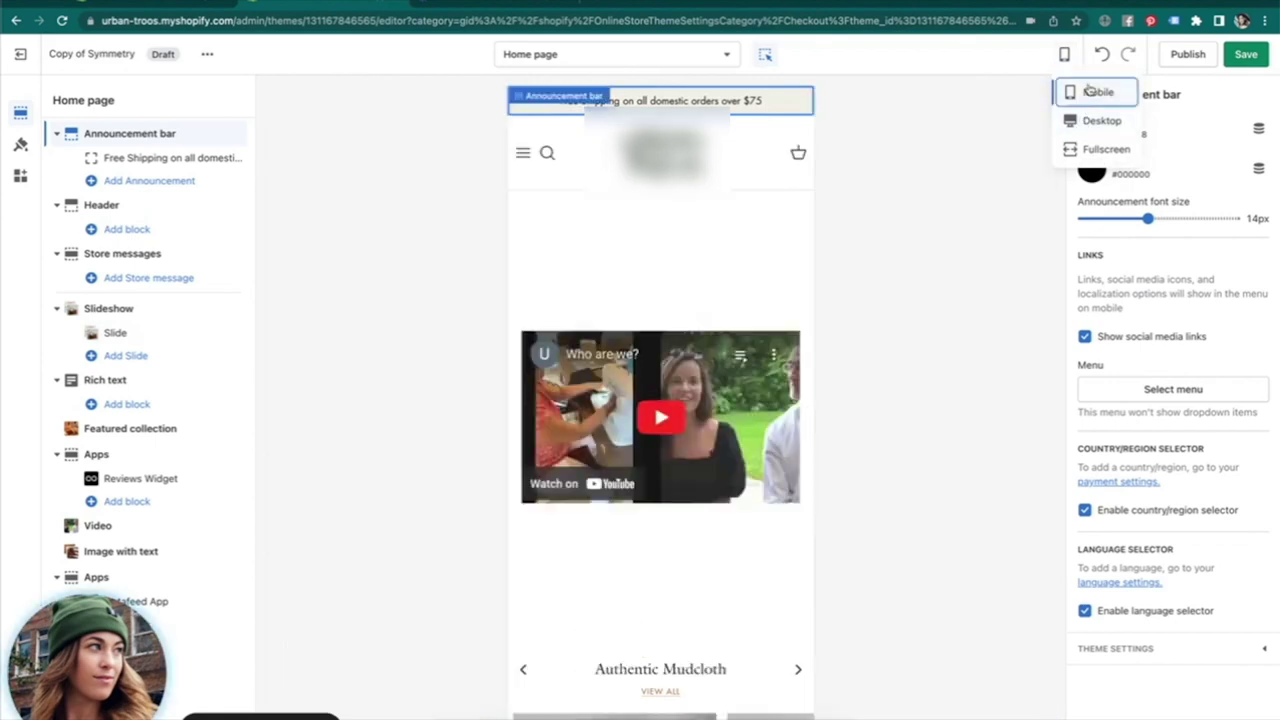
scroll(675, 343, "down", 10)
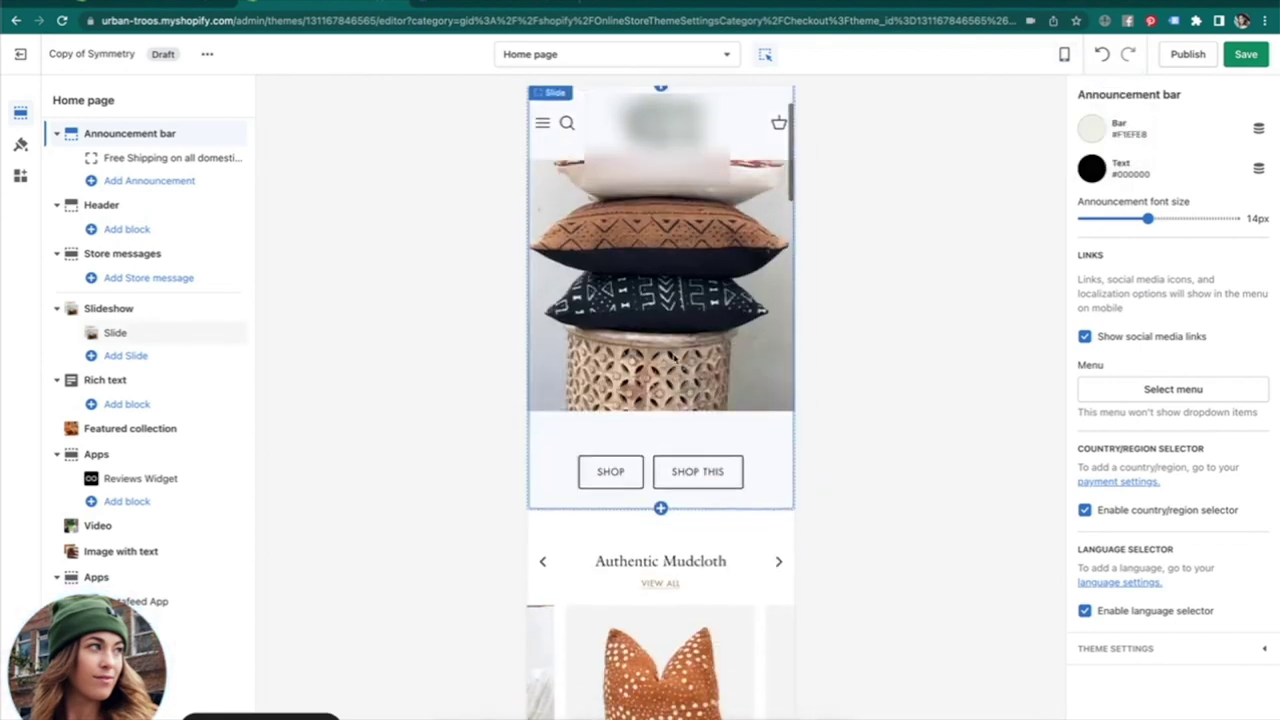
scroll(675, 360, "down", 15)
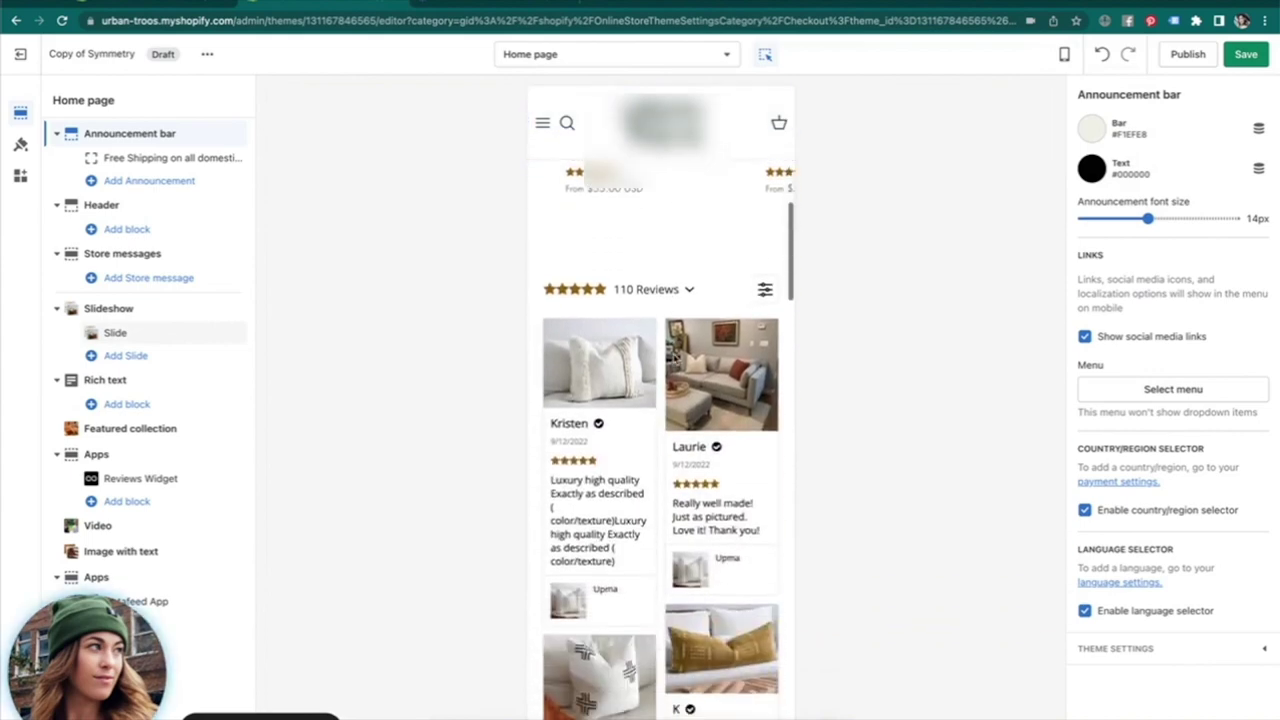
Switch the home page preview from mobile to the full-screen view, look over it and return to the desktop view.
scroll(673, 360, "up", 20)
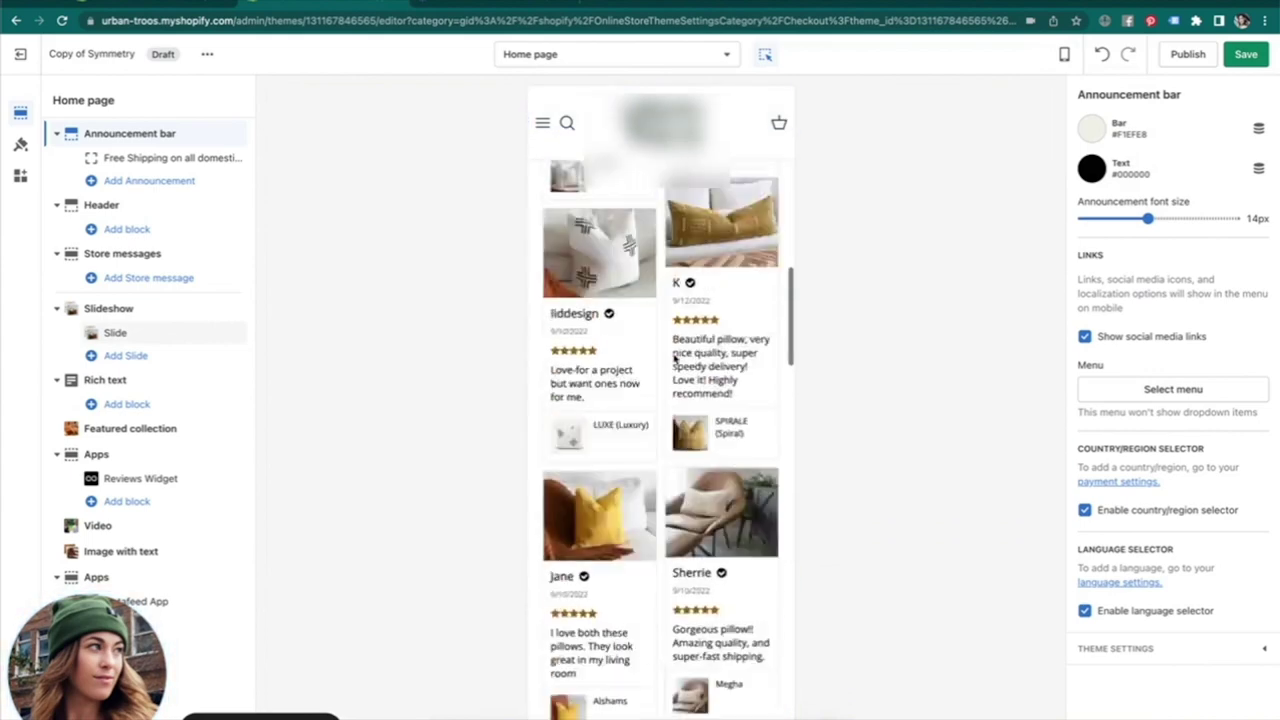
left_click(1063, 53)
left_click(1097, 150)
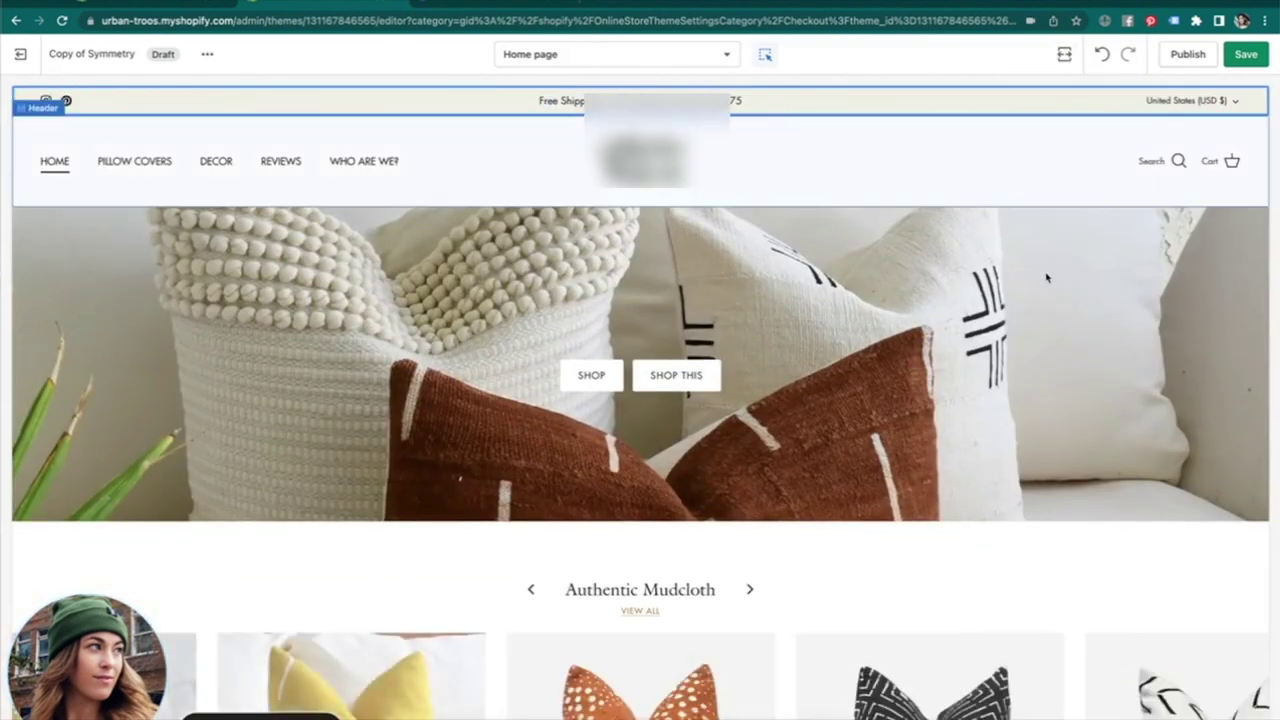
scroll(1046, 277, "down", 5)
scroll(1047, 279, "up", 4)
scroll(1047, 279, "up", 3)
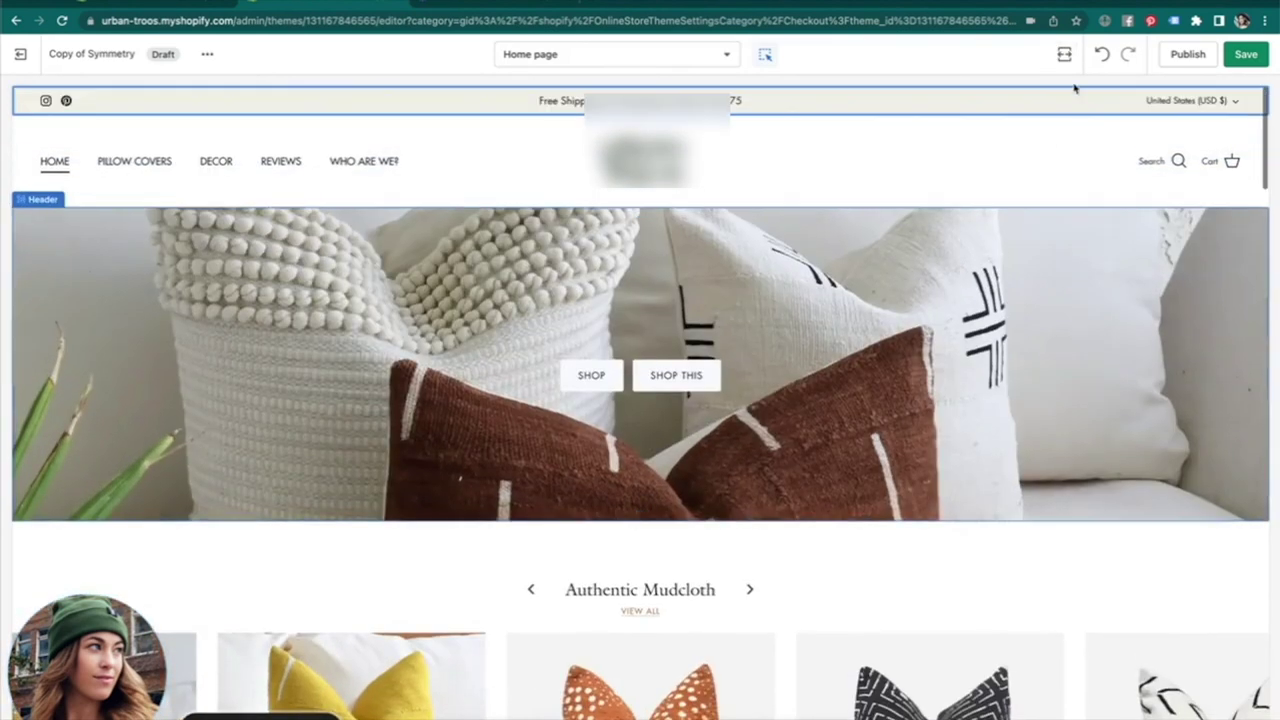
left_click(1063, 53)
left_click(1097, 120)
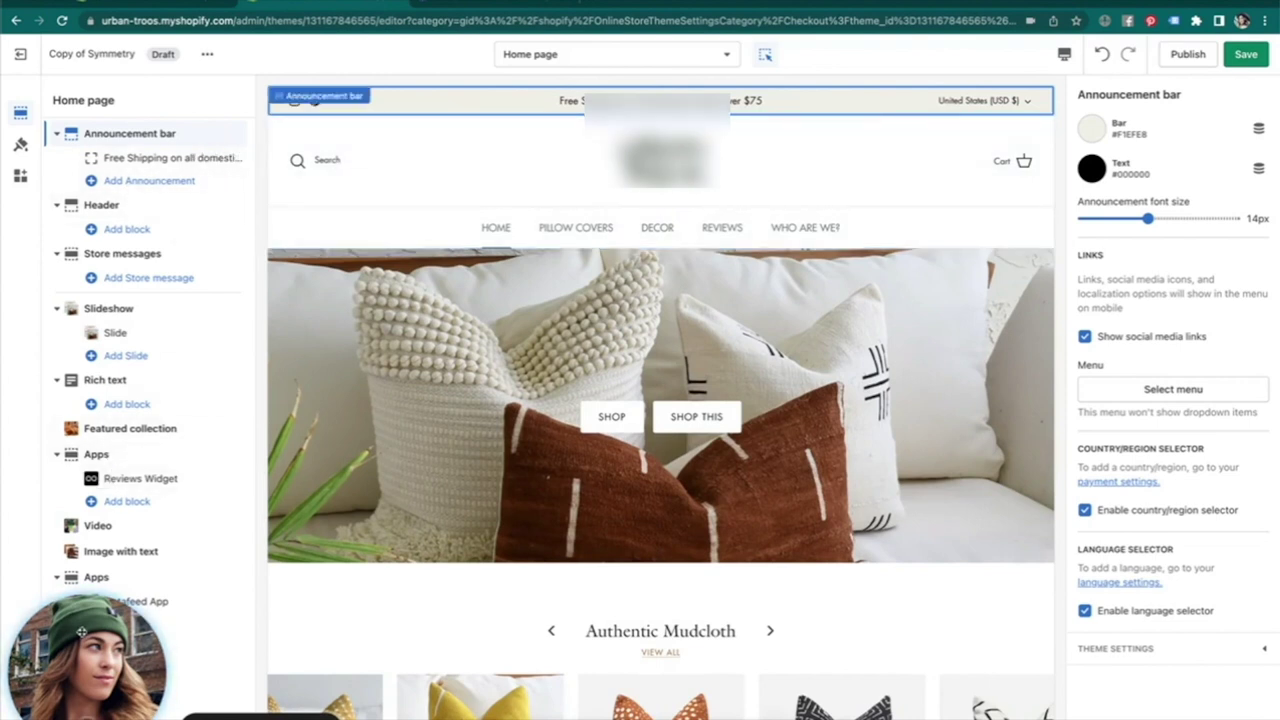
View the settings of the Header and Slideshow sections.
left_click_drag(82, 632, 495, 620)
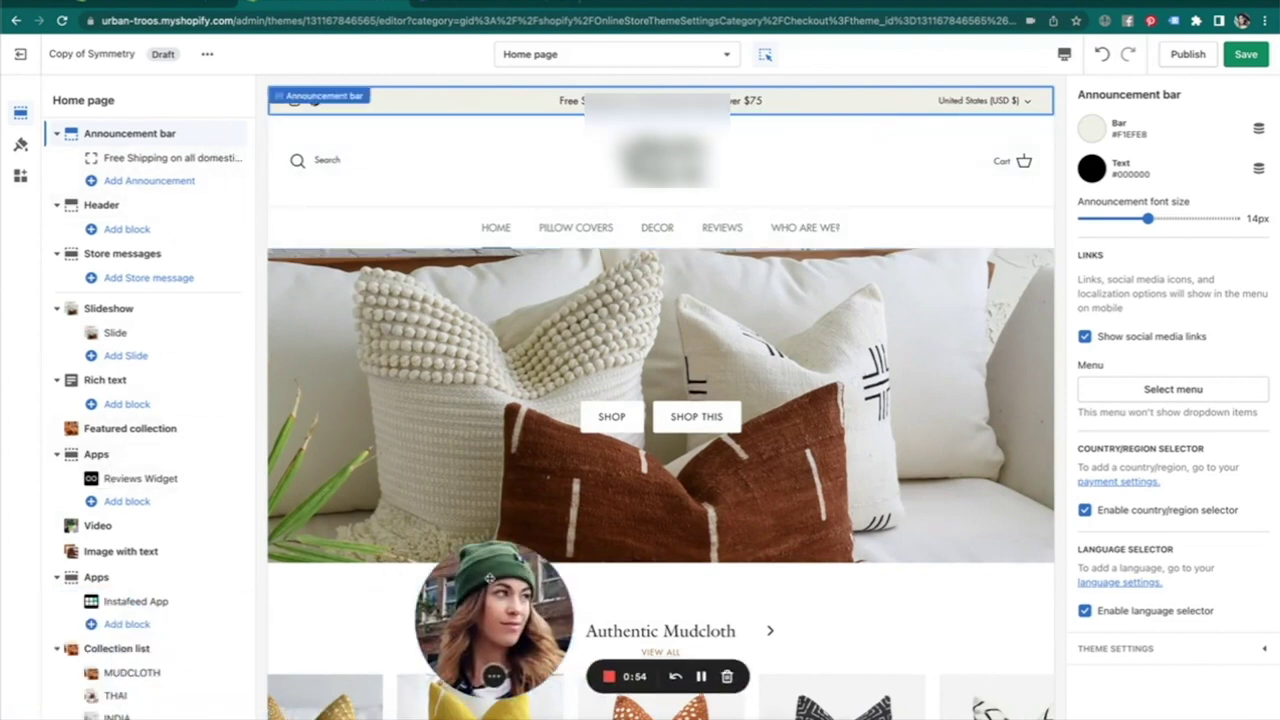
left_click(137, 206)
scroll(138, 308, "down", 1)
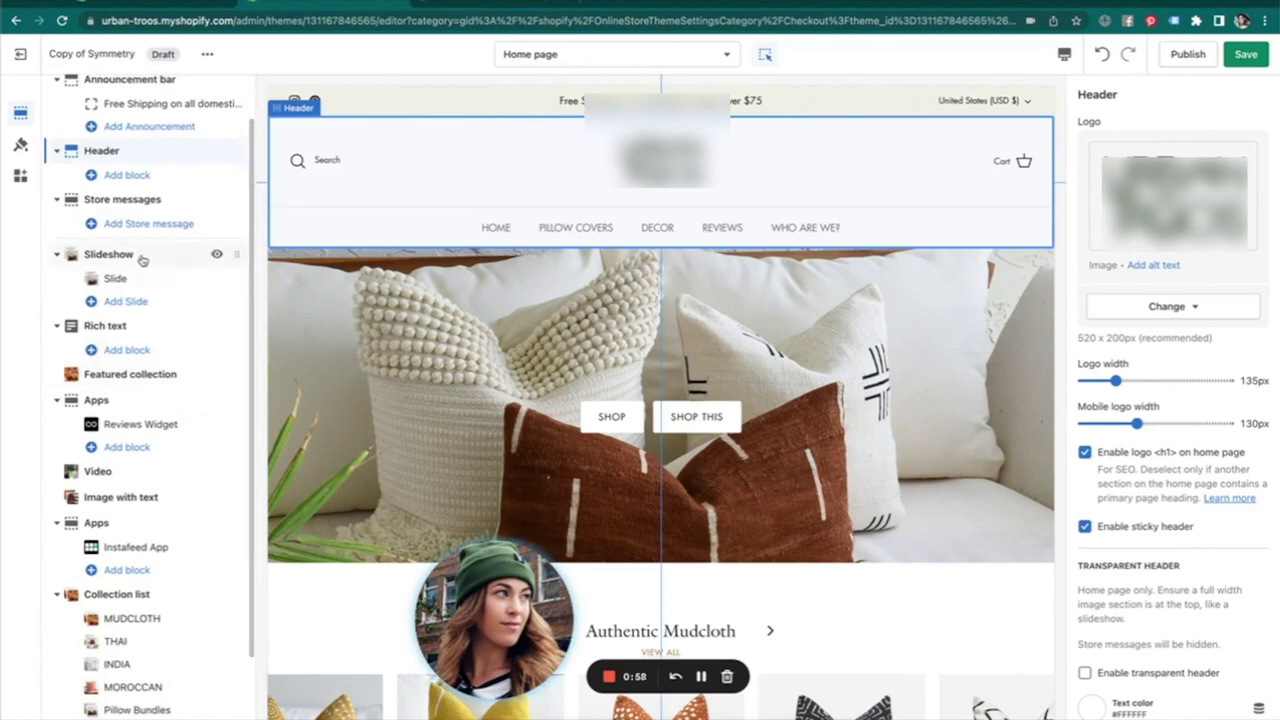
left_click(236, 255)
mouse_move(236, 255)
left_mouse_down()
mouse_move(246, 251)
mouse_move(246, 318)
mouse_move(245, 256)
mouse_move(220, 251)
left_mouse_up()
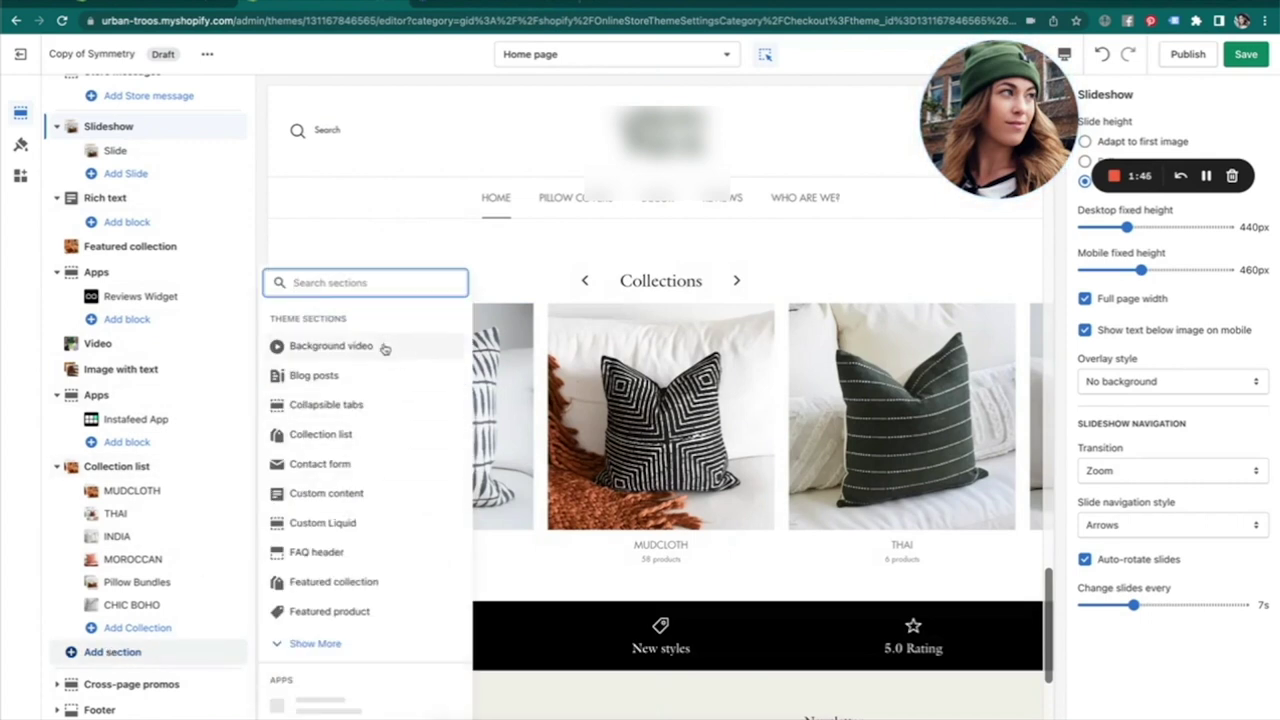
Look over the slideshow in the preview and the list of theme sections that can be added to the home page, and close the list.
left_click(351, 584)
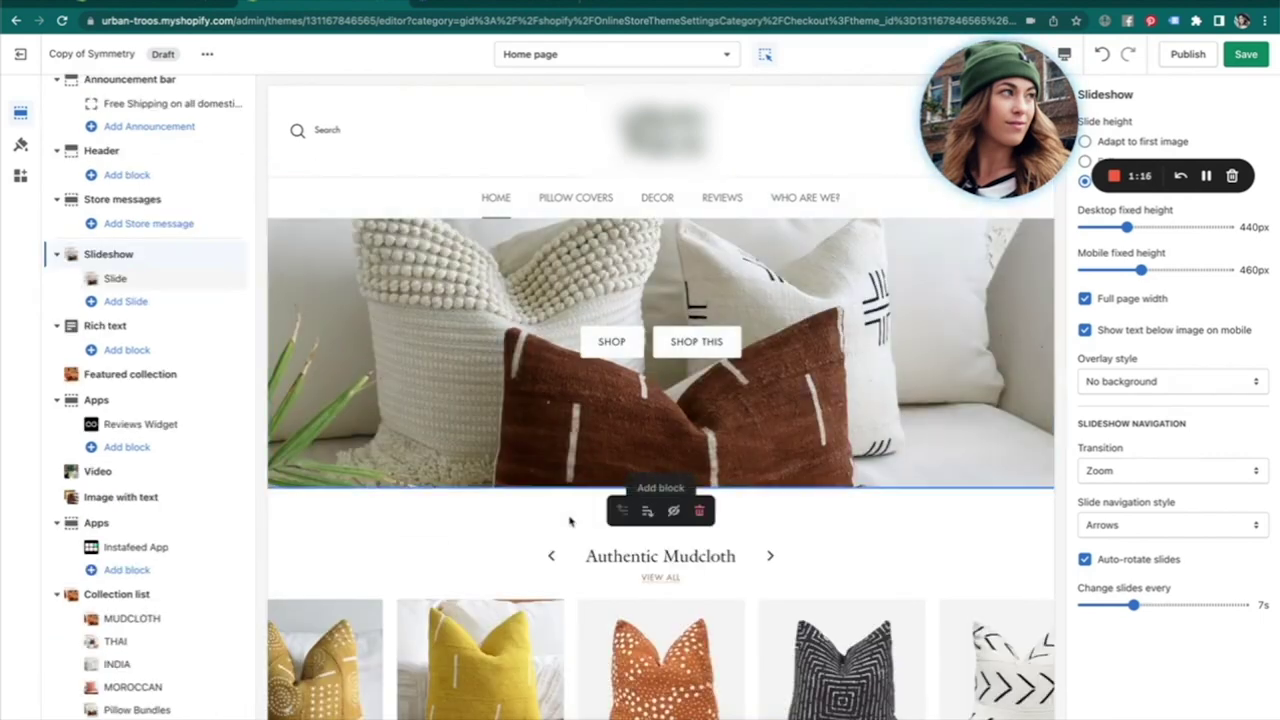
scroll(570, 460, "down", 3)
scroll(570, 520, "up", 3)
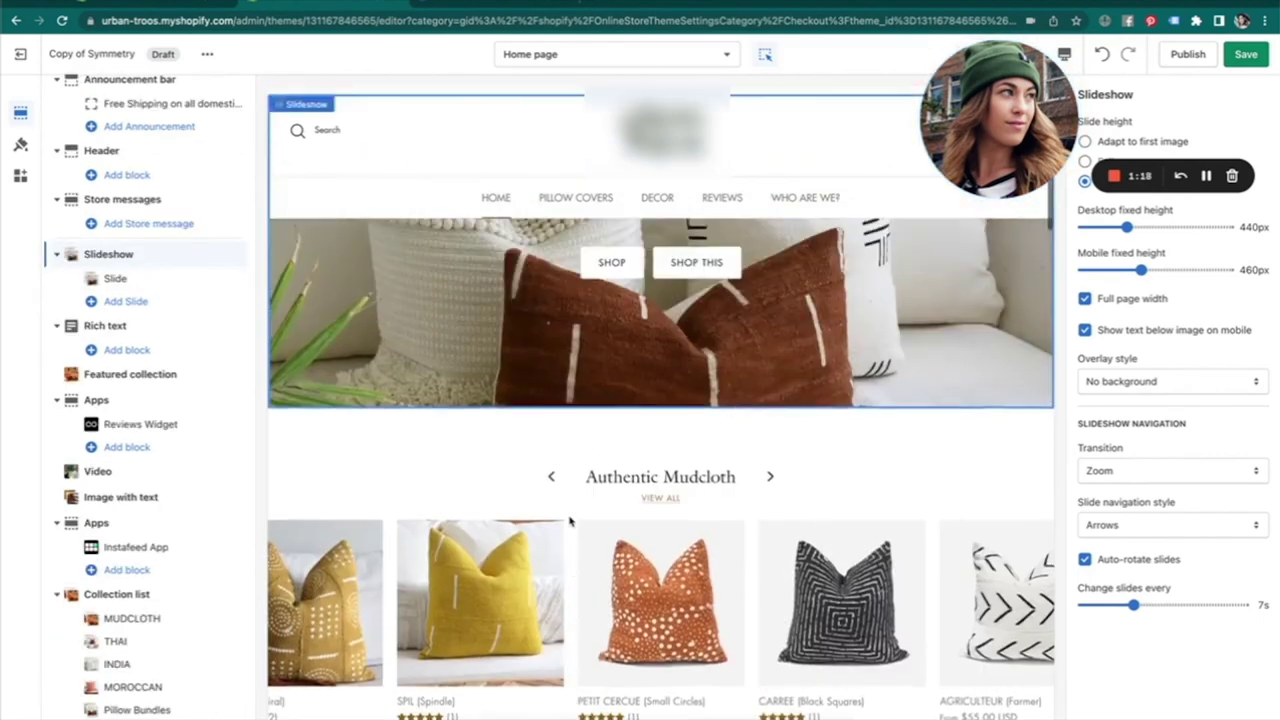
scroll(570, 520, "down", 2)
scroll(651, 486, "up", 2)
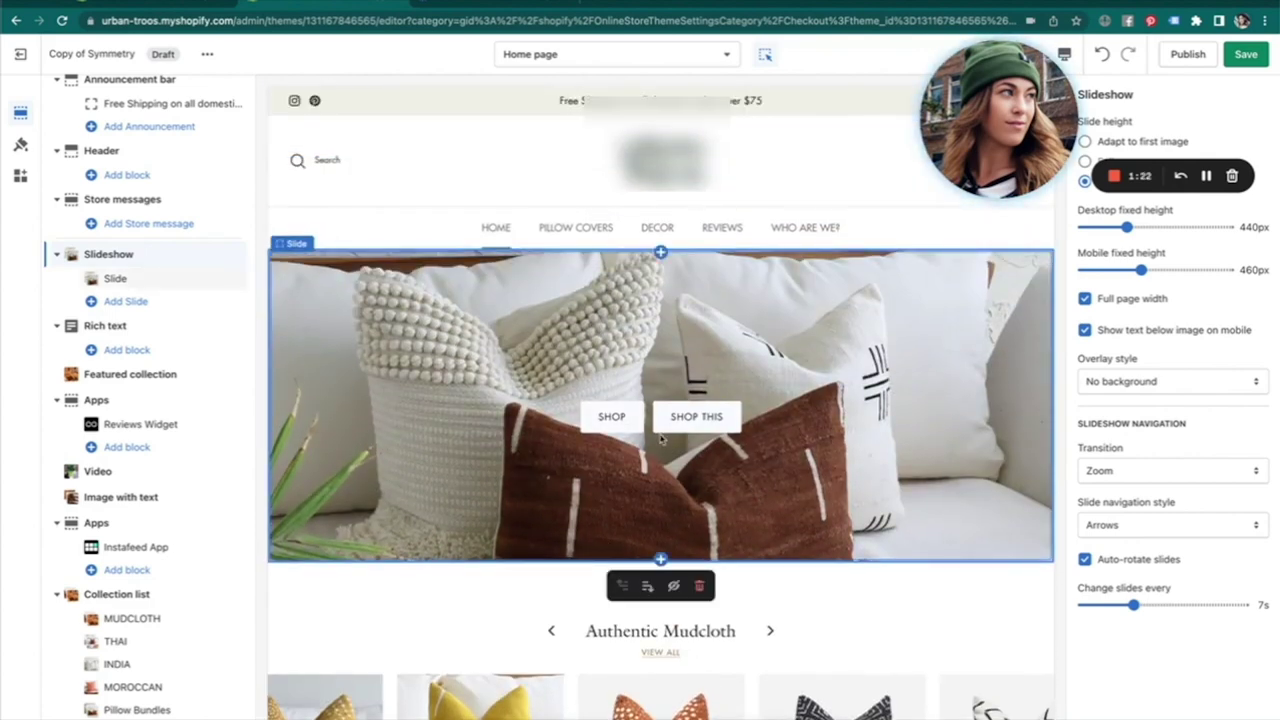
scroll(783, 553, "down", 2)
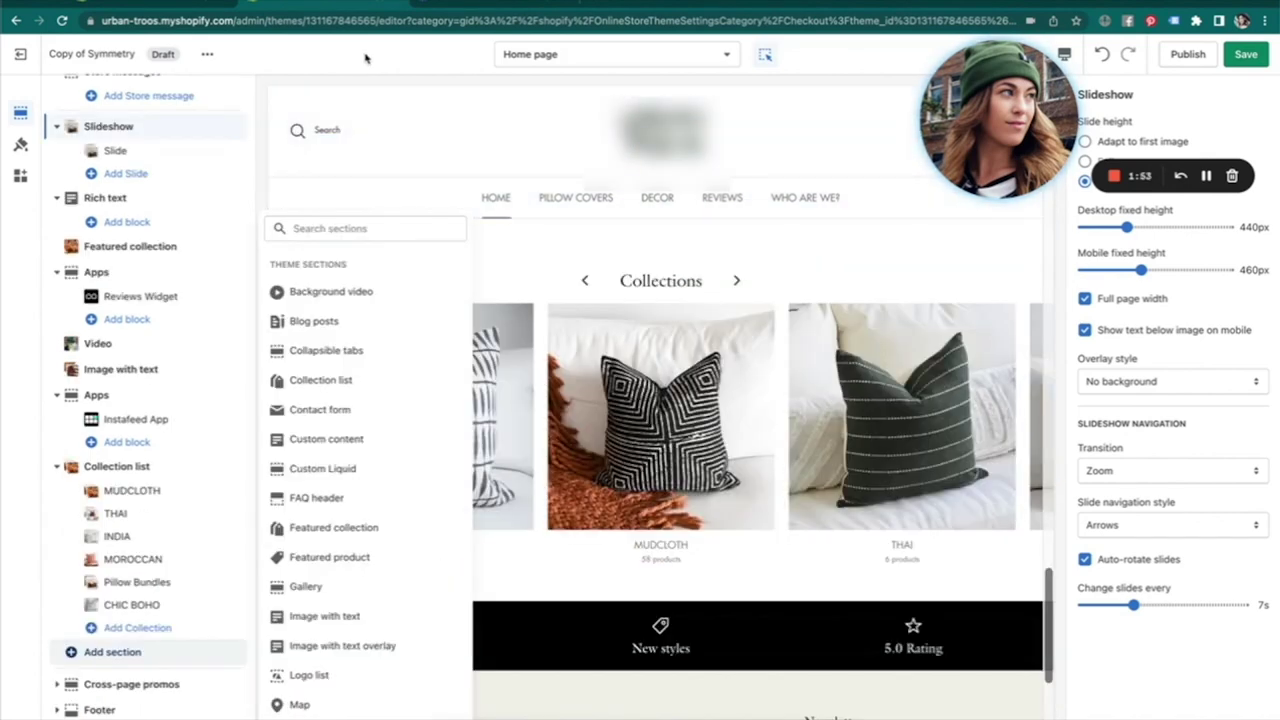
key("Escape")
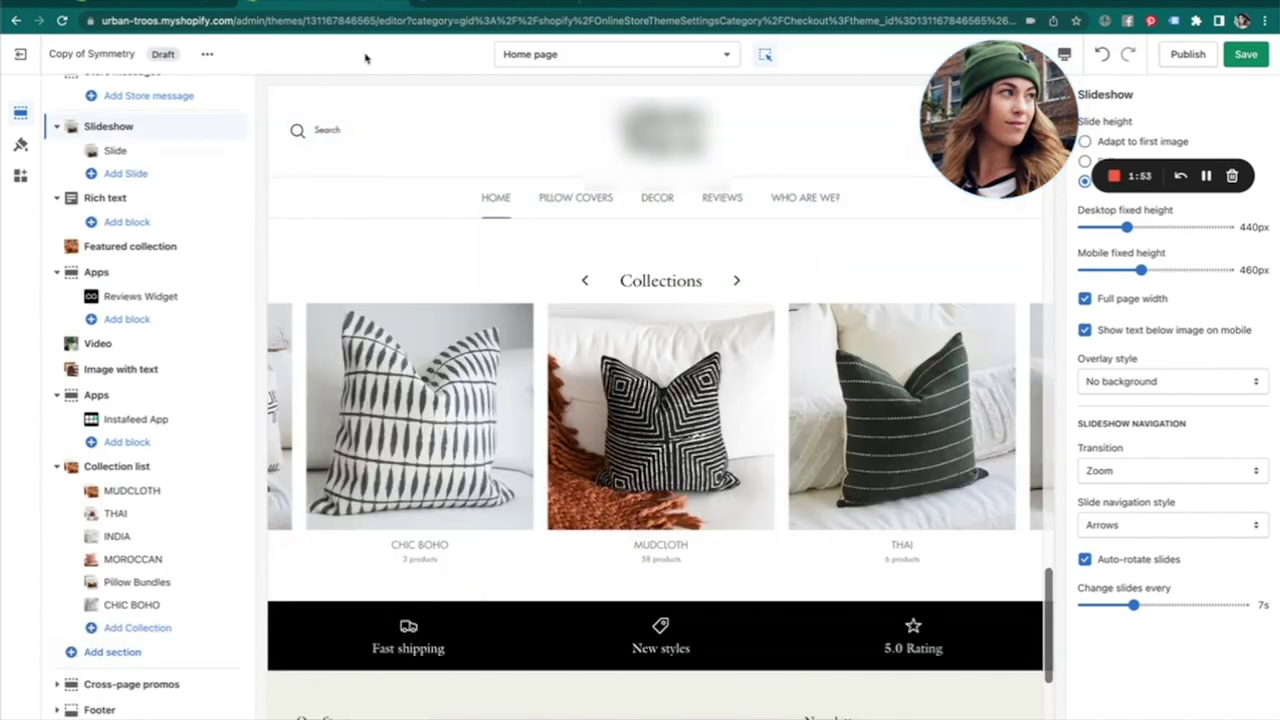
Look through the Instagram feed, customer reviews and slideshow in the home page preview.
scroll(552, 252, "up", 8)
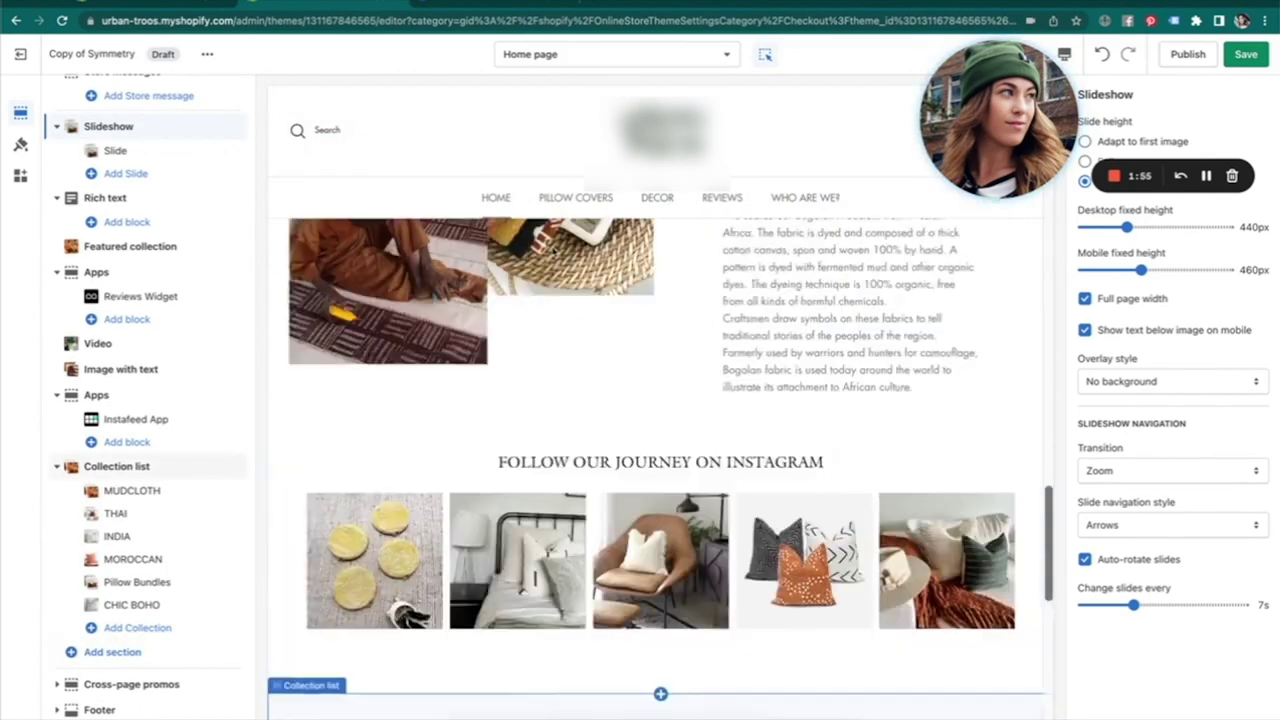
scroll(552, 252, "down", 10)
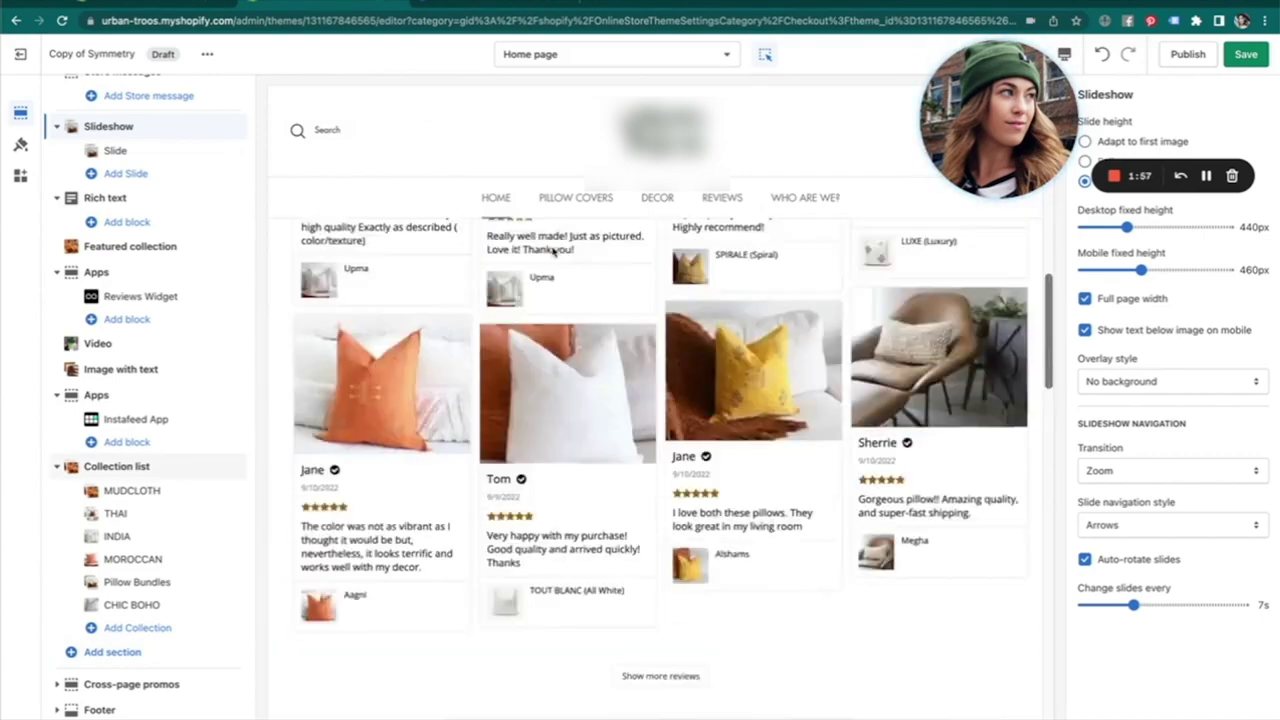
scroll(552, 252, "up", 3)
scroll(552, 252, "up", 4)
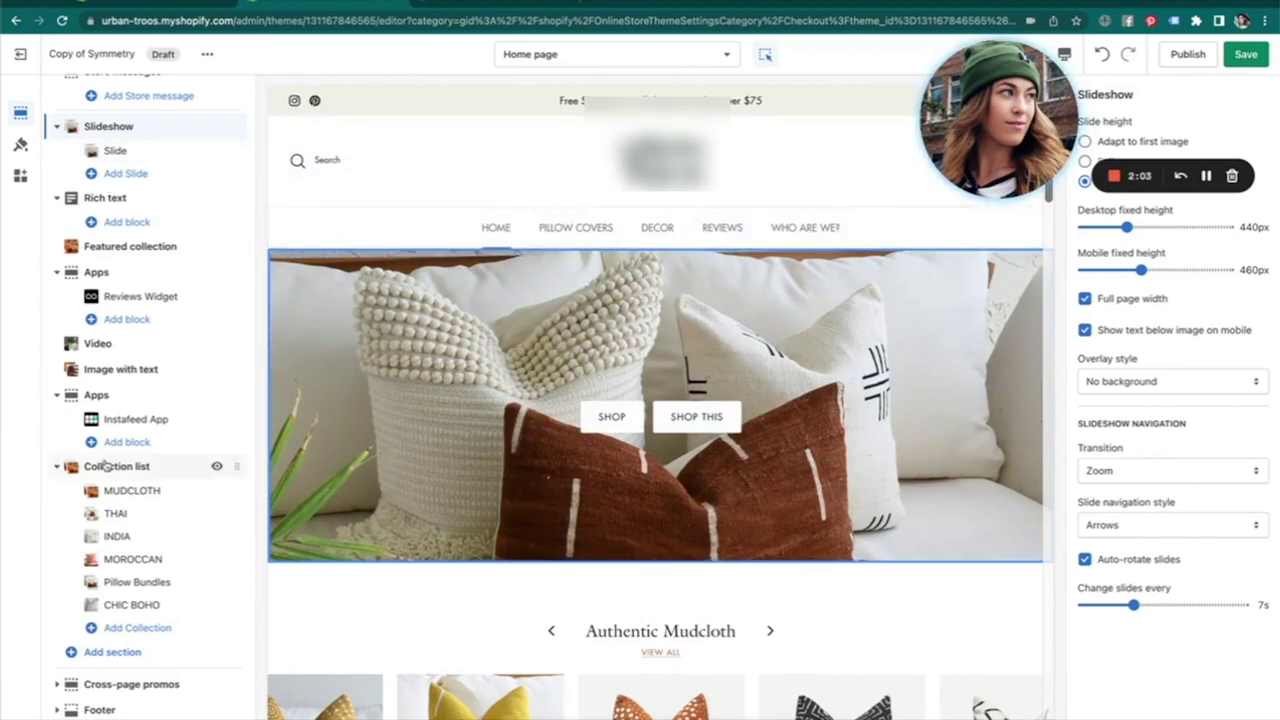
Open the list of sections that can be added below the Collection list and browse down to the app sections.
mouse_move(105, 465)
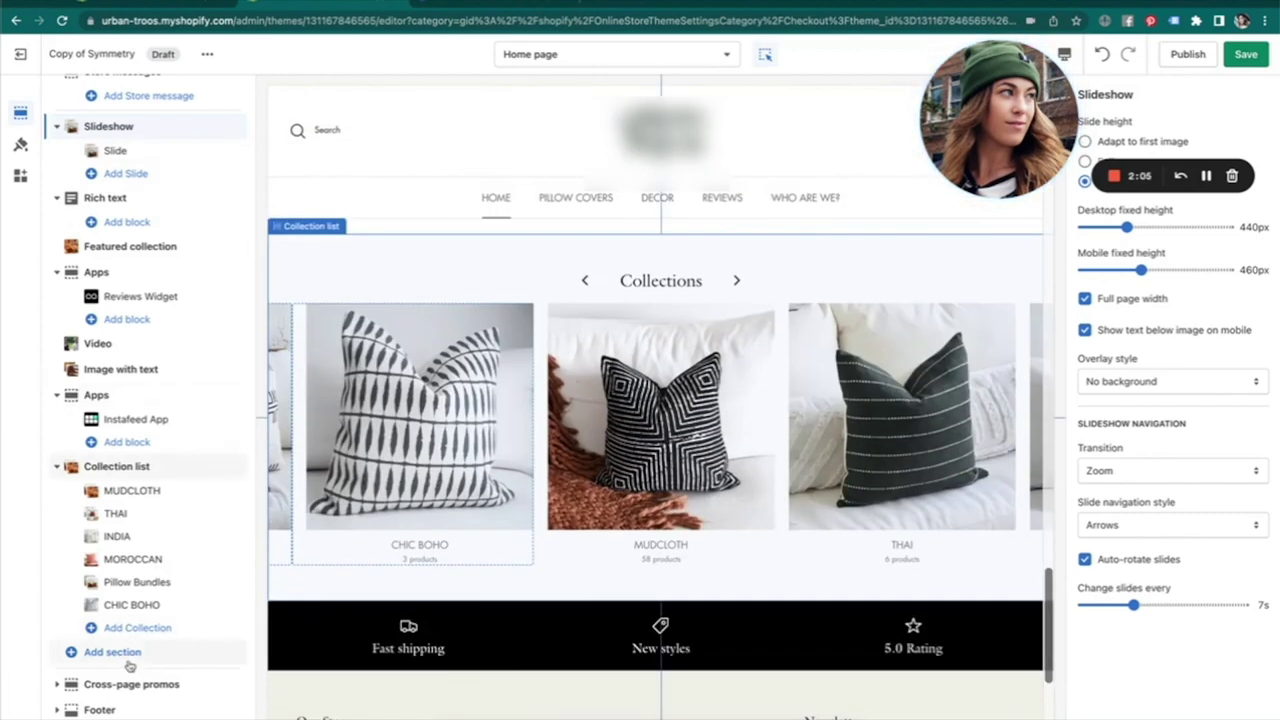
left_click(111, 653)
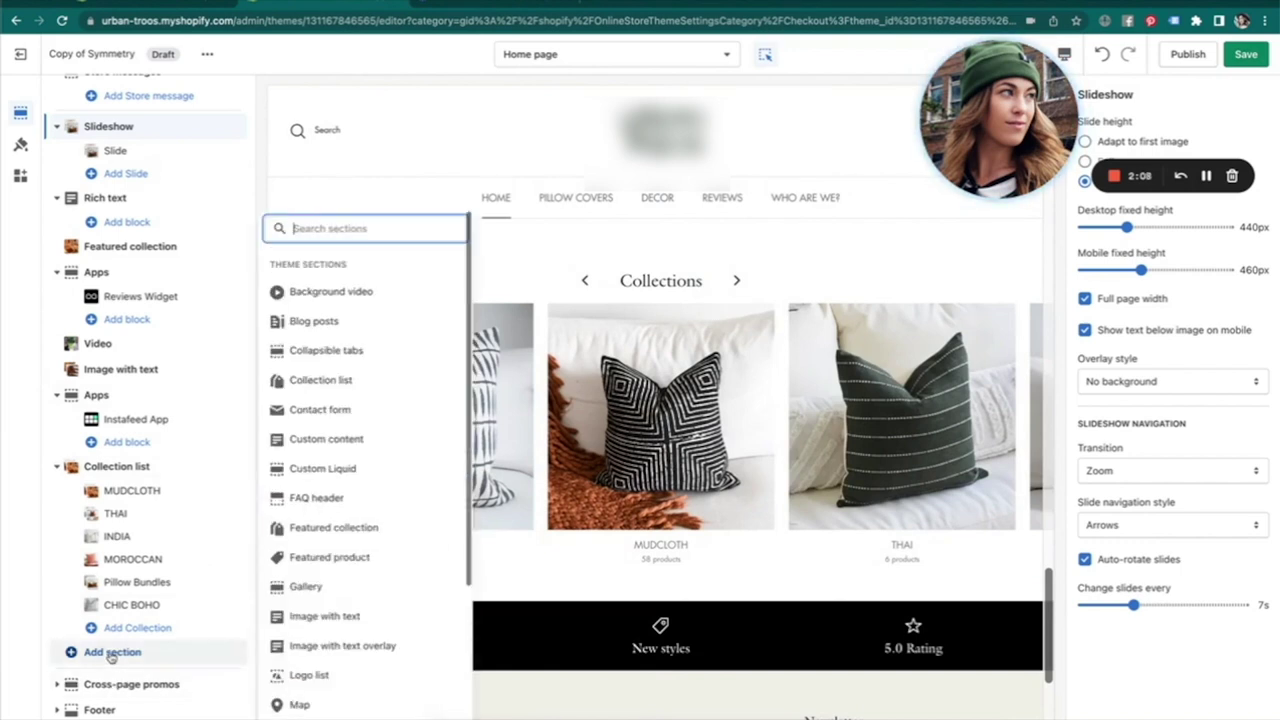
scroll(383, 560, "down", 10)
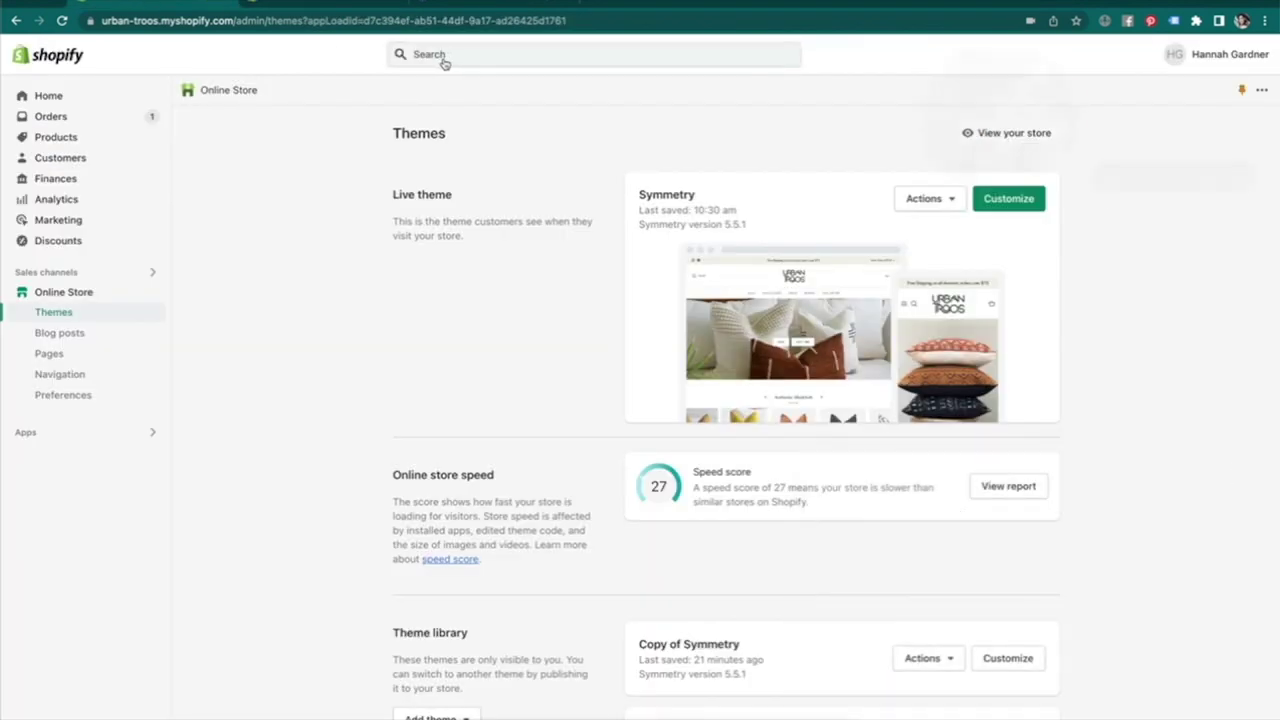
Search the store admin for "loox" and open the Loox Product Reviews & Photos app.
left_click(443, 58)
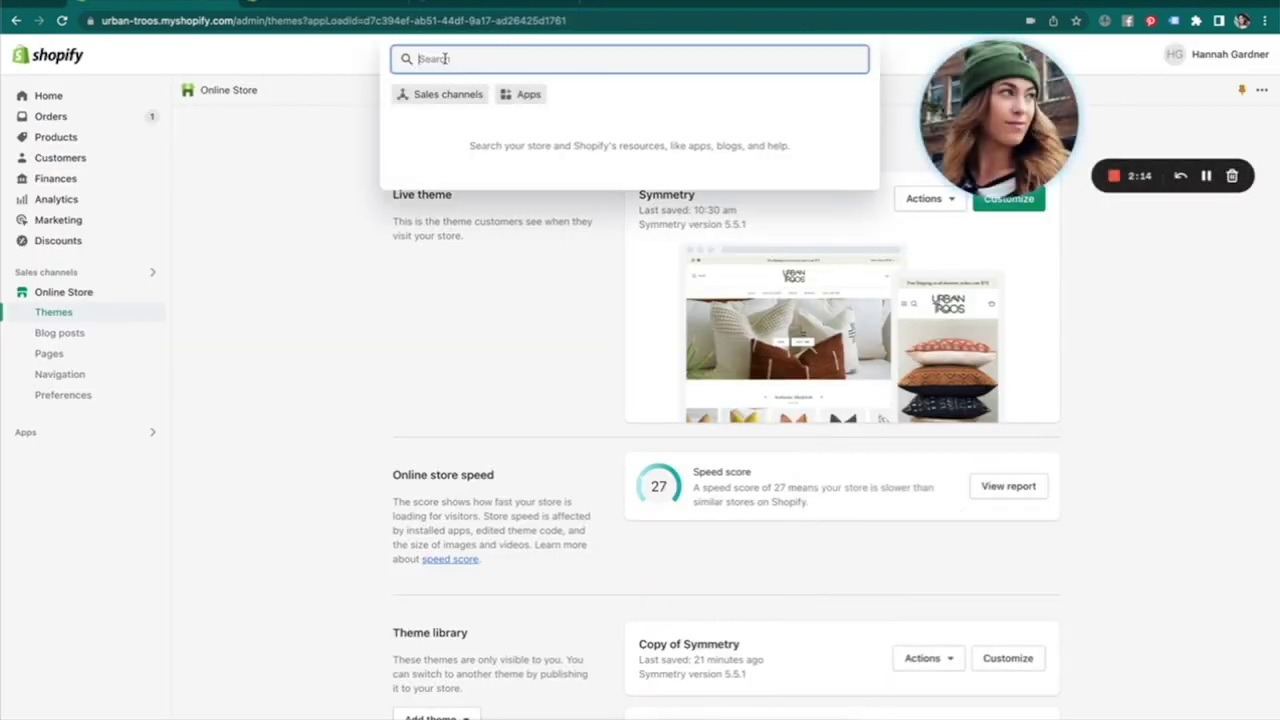
type("loox")
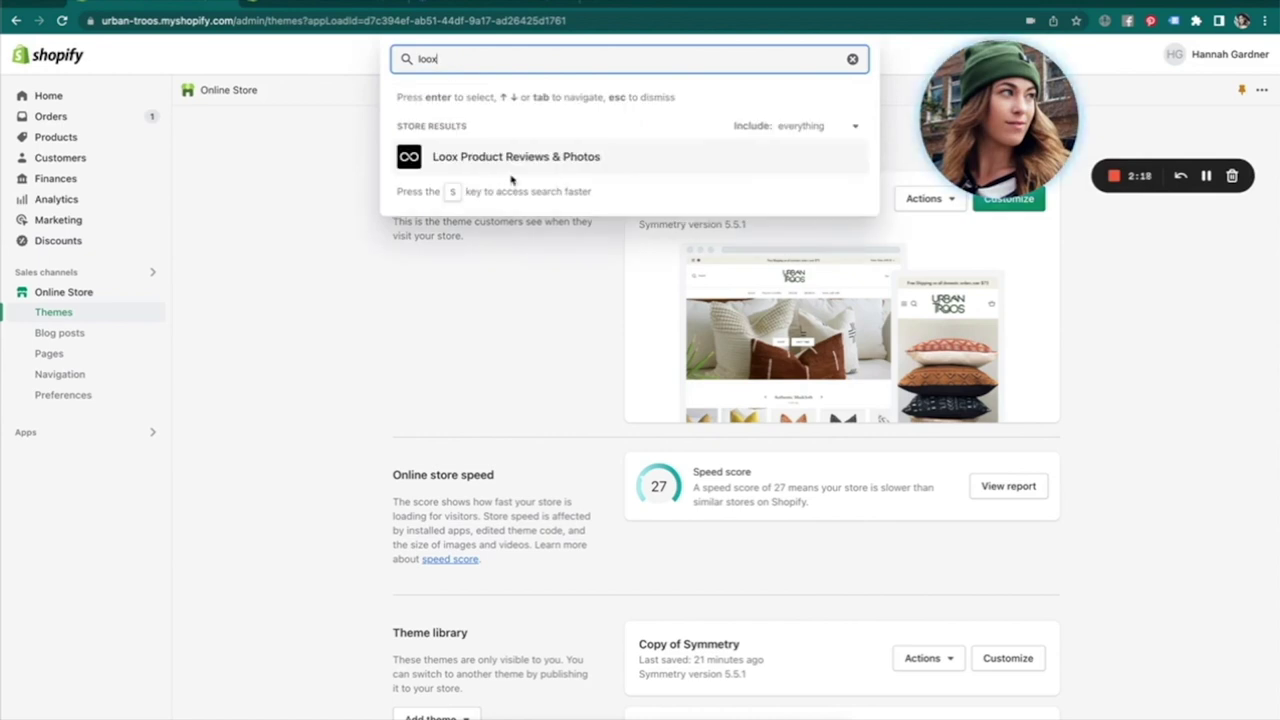
left_click(511, 166)
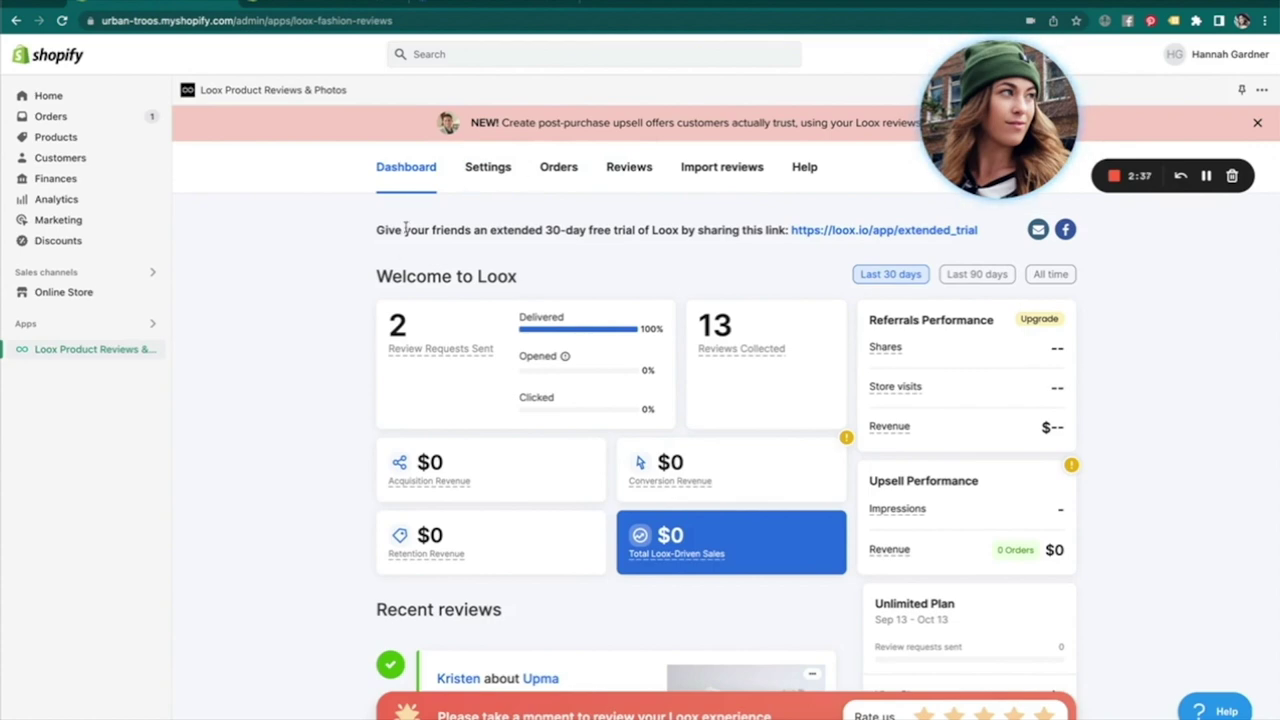
Return to the theme editor, close the section list and look over the Collection list and Reviews Widget in the preview.
left_click(295, 10)
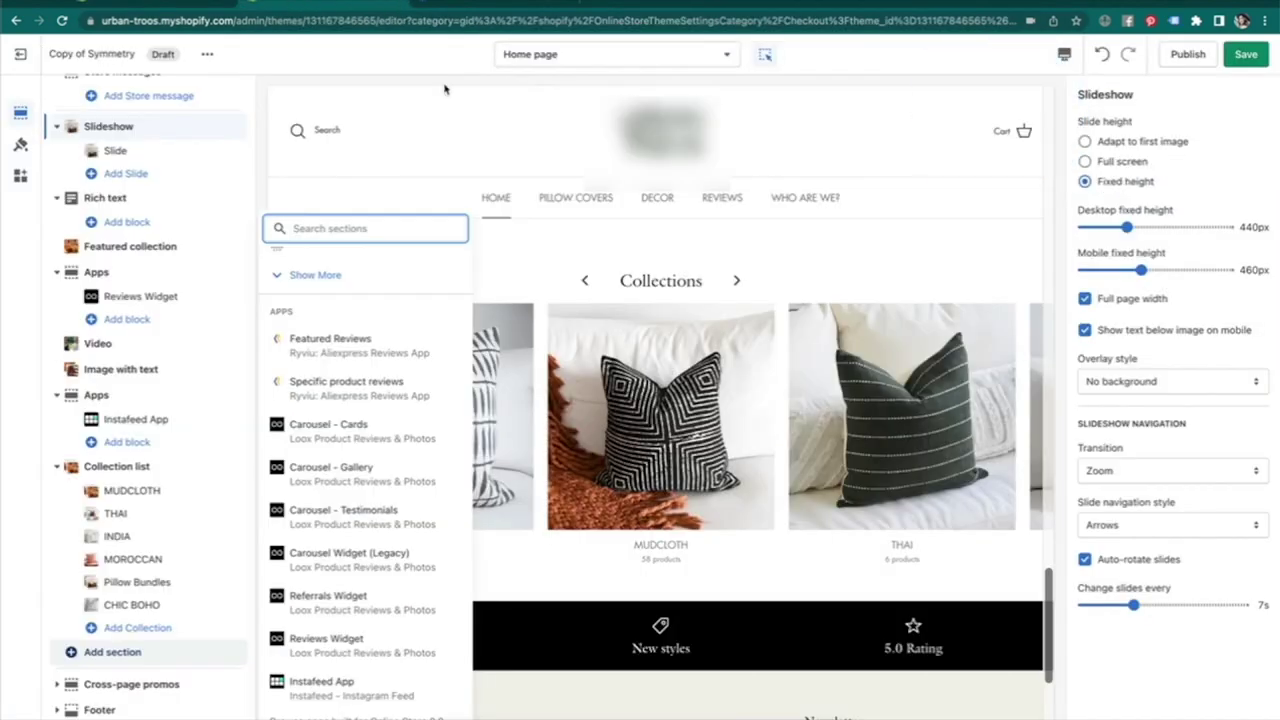
left_click(541, 270)
scroll(541, 270, "down", 10)
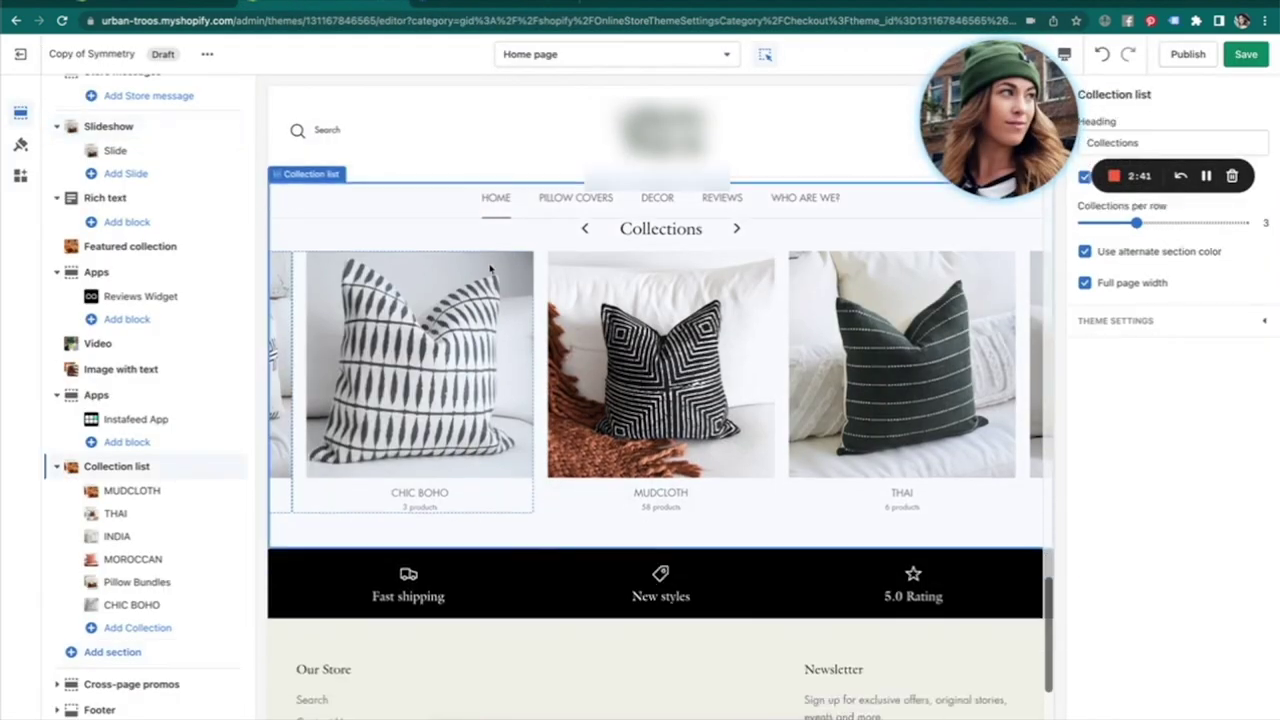
scroll(490, 268, "up", 10)
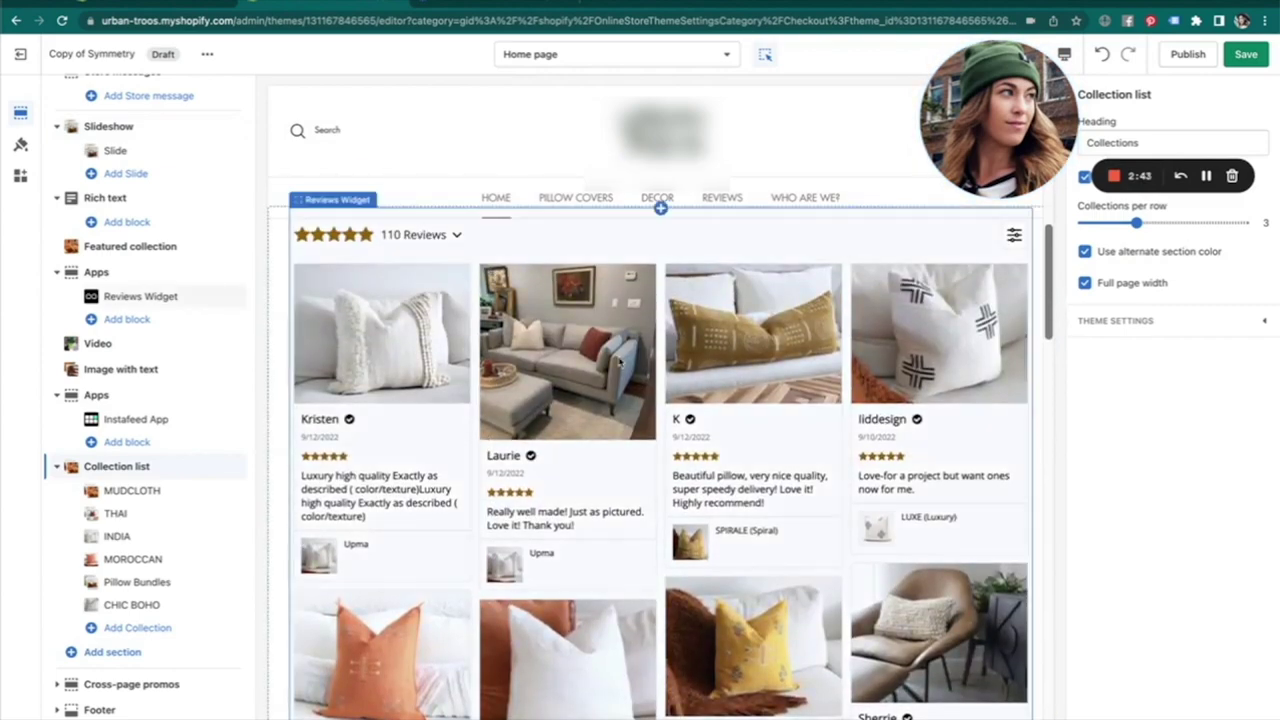
scroll(668, 440, "down", 4)
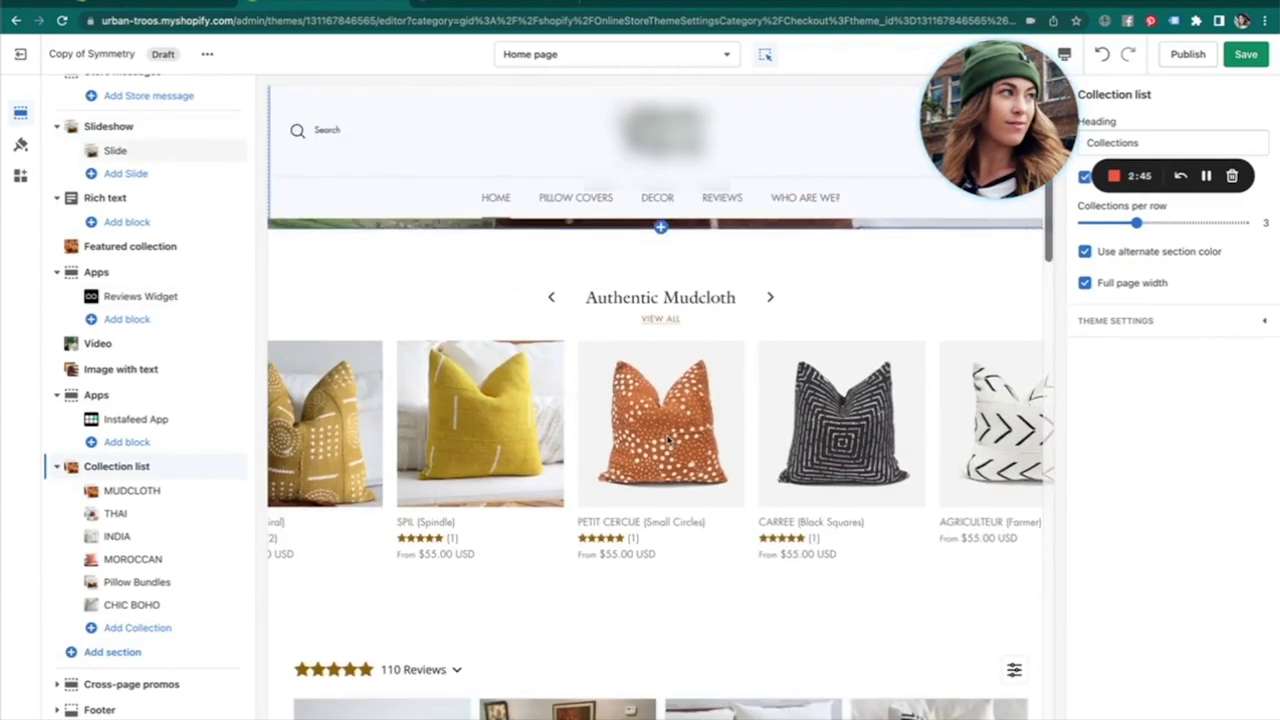
Open the PETIT CERCUE (Small Circles) product page from the Authentic Mudcloth featured collection to view its star ratings.
left_click(651, 452)
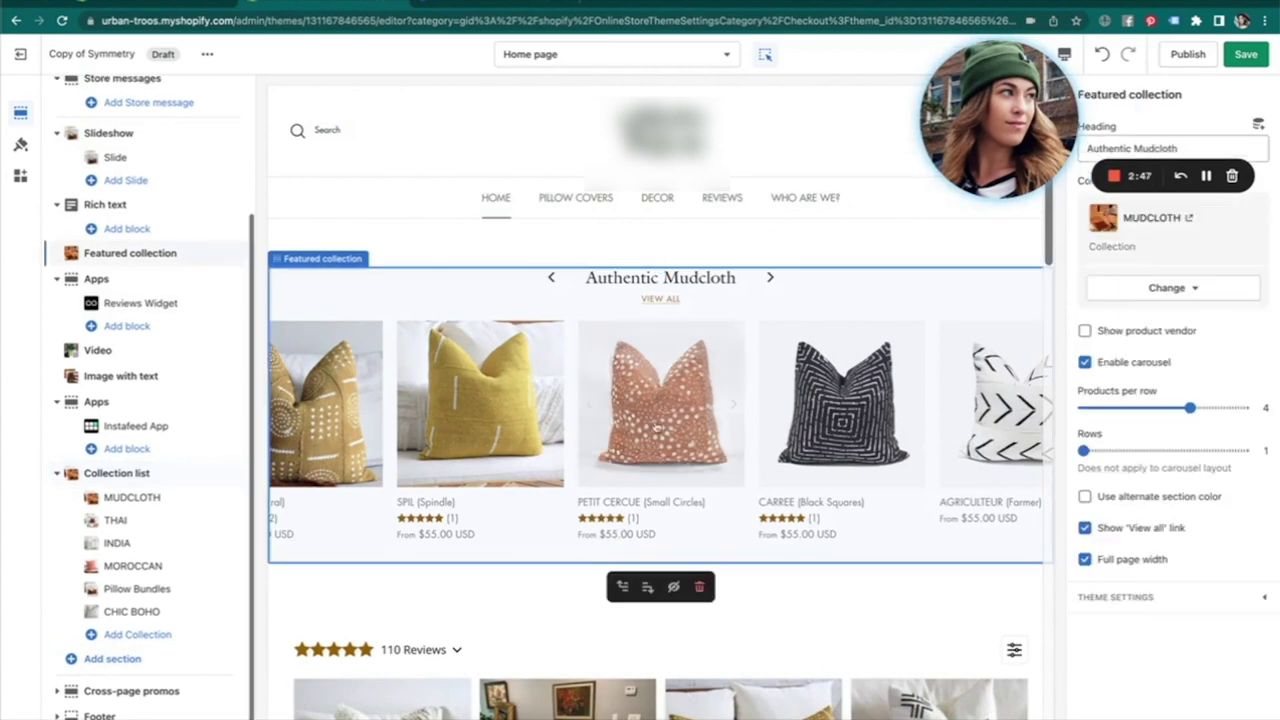
left_click(664, 406)
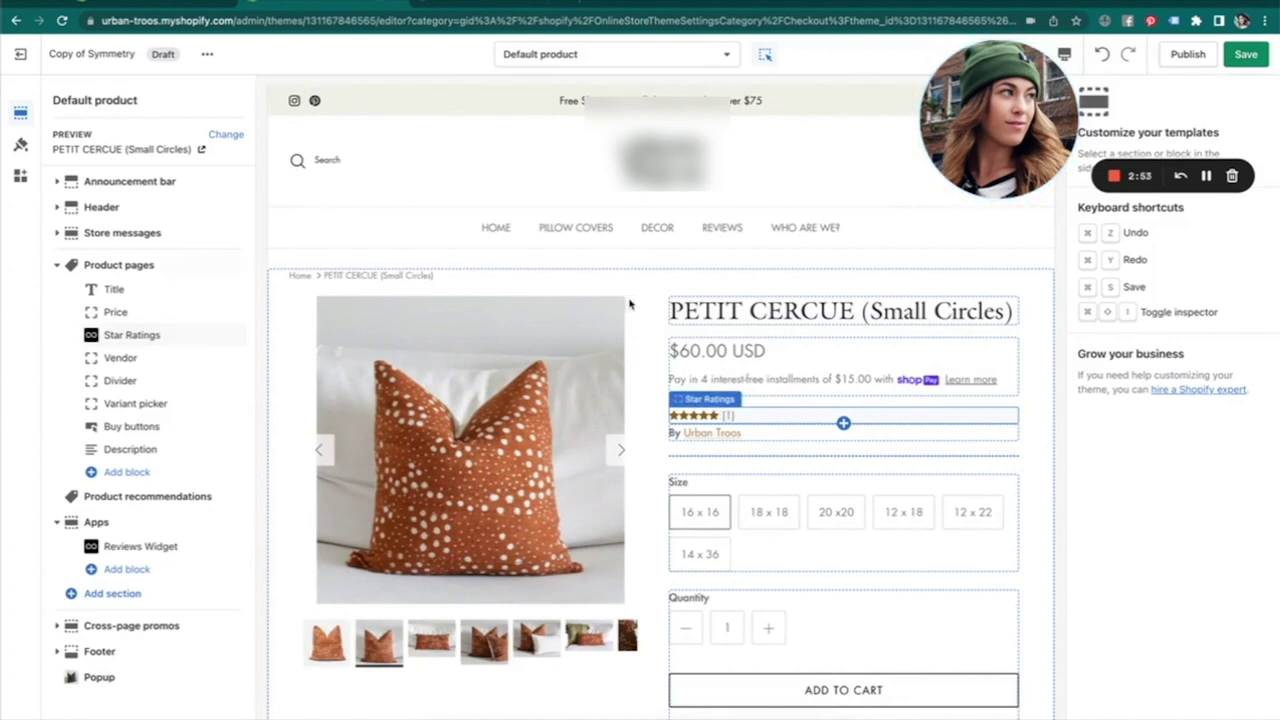
Open the Mudcloth collection page from the store's Pillow Covers navigation and look through its banner, products and star ratings.
left_click(589, 228)
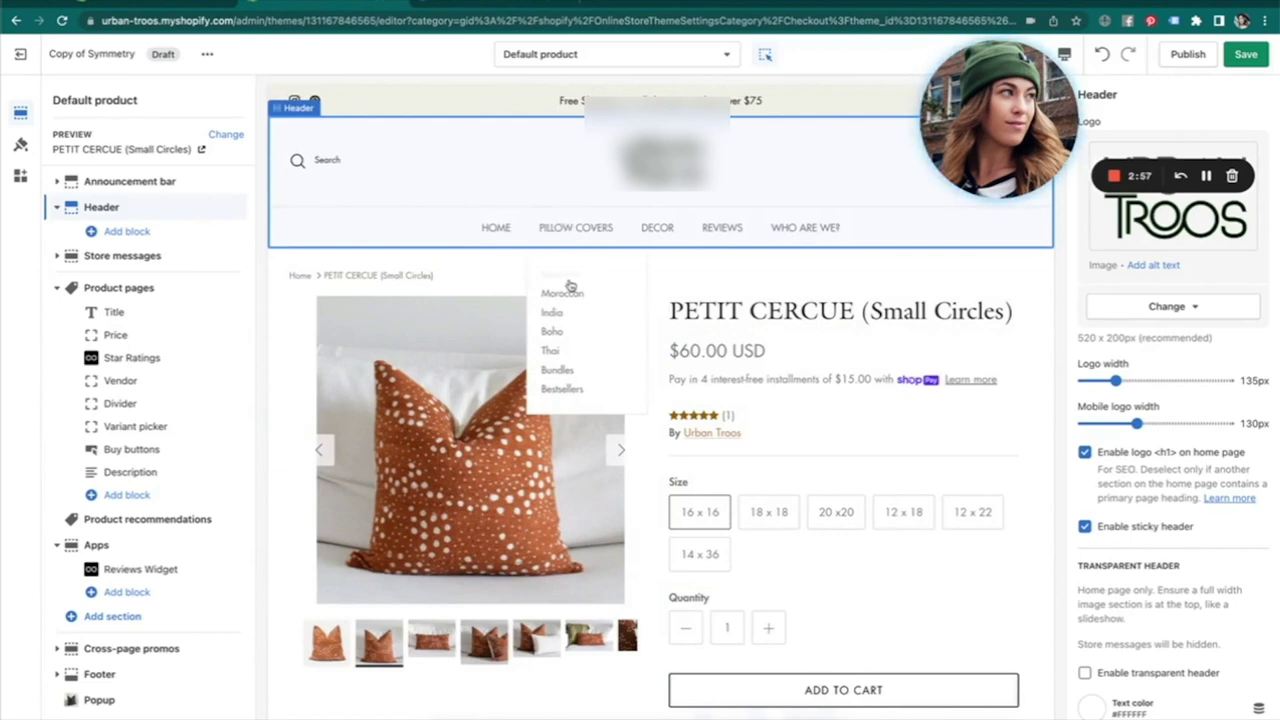
left_click(568, 278)
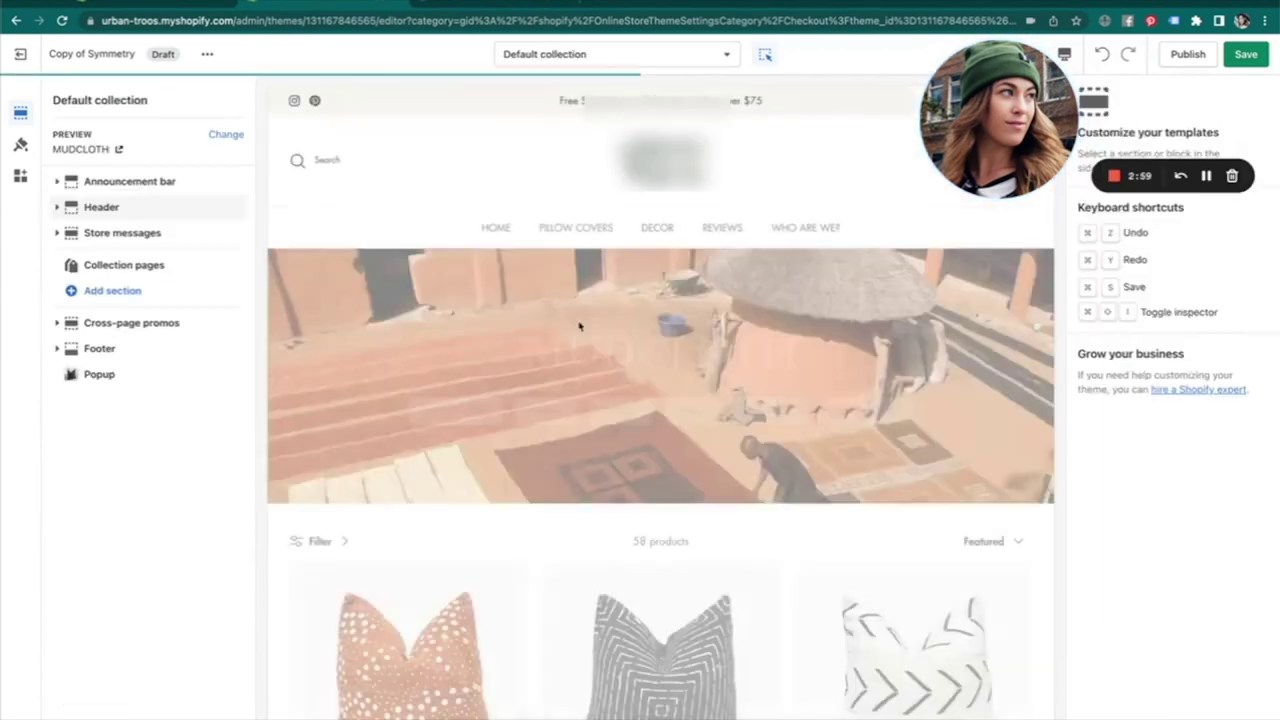
scroll(636, 506, "down", 3)
scroll(638, 506, "down", 1)
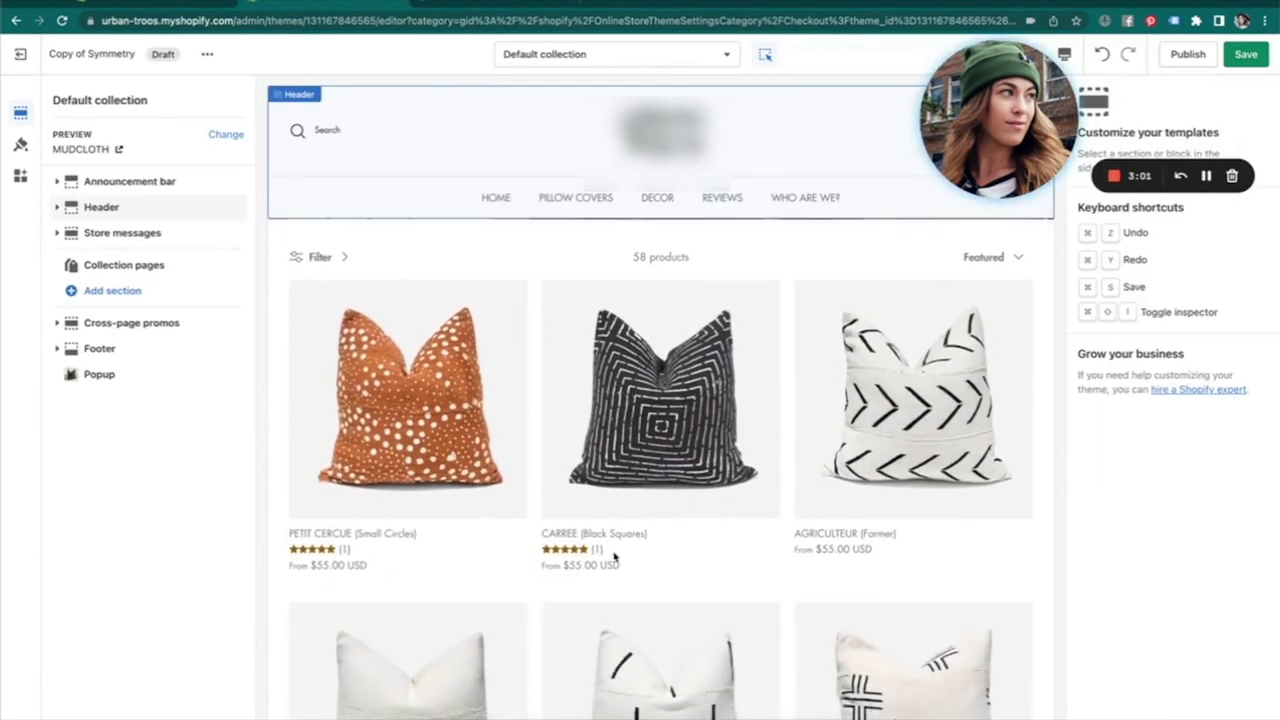
scroll(614, 557, "down", 5)
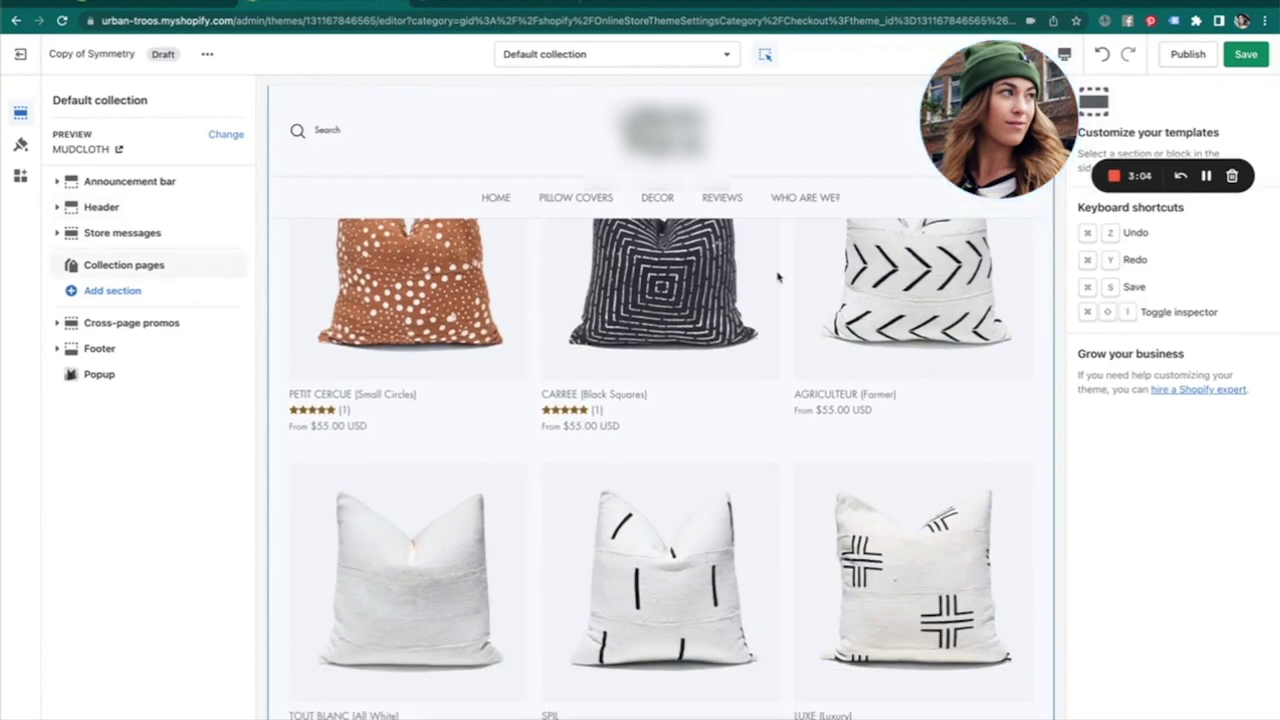
scroll(778, 277, "down", 2)
scroll(778, 277, "up", 6)
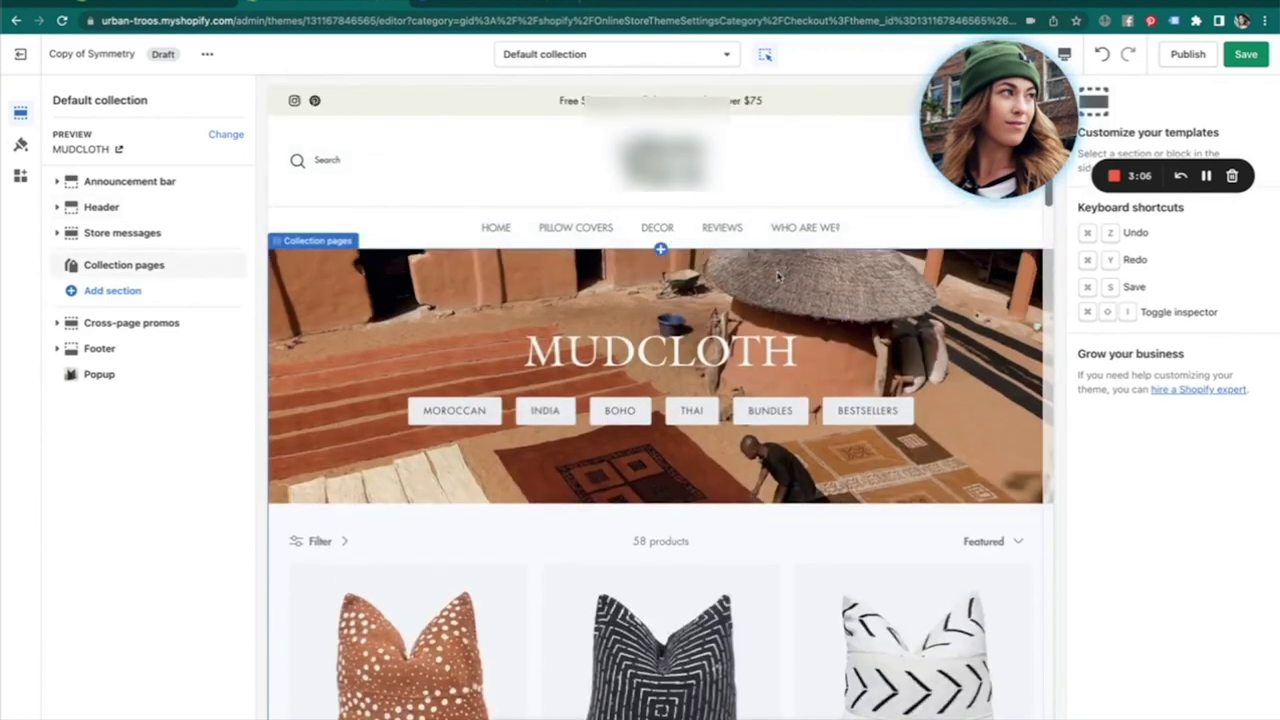
scroll(565, 708, "down", 5)
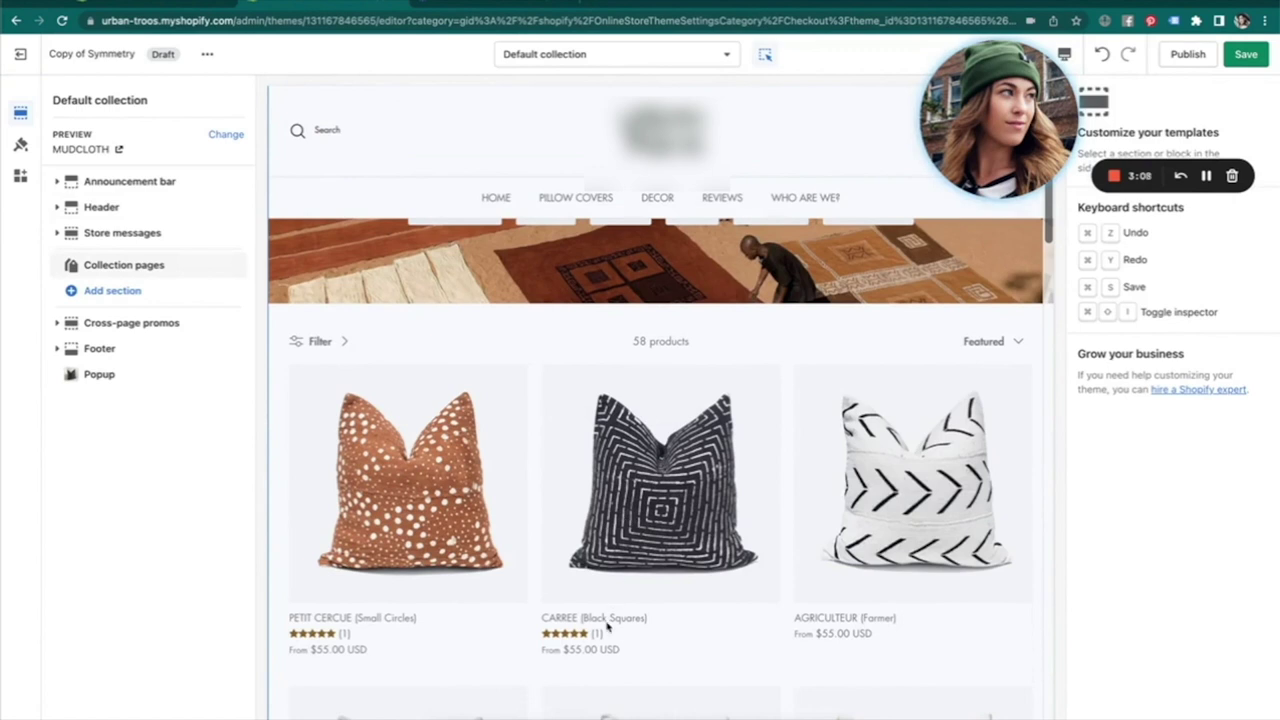
Go back to the store's home page in the preview and look at the Authentic Mudcloth featured collection.
left_click(500, 206)
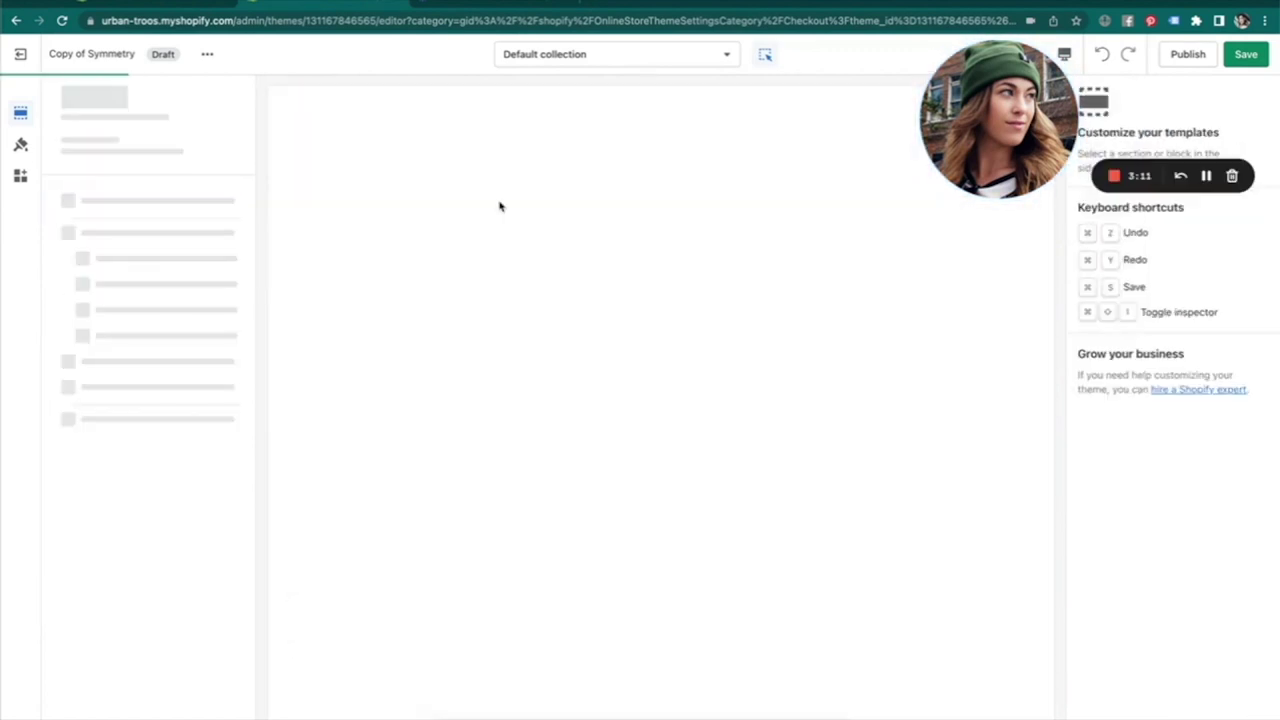
scroll(543, 489, "down", 10)
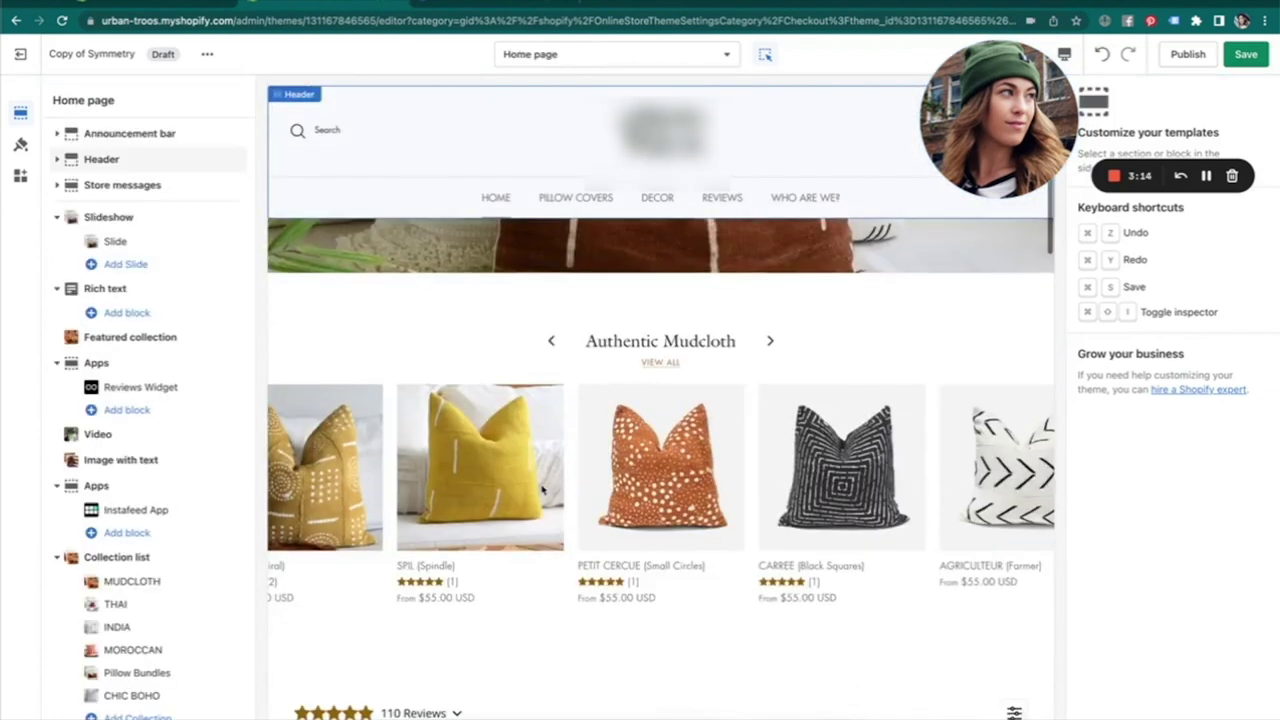
Look through the customer reviews in the home page's Reviews Widget and the star ratings in the Authentic Mudcloth featured collection.
scroll(543, 489, "down", 1)
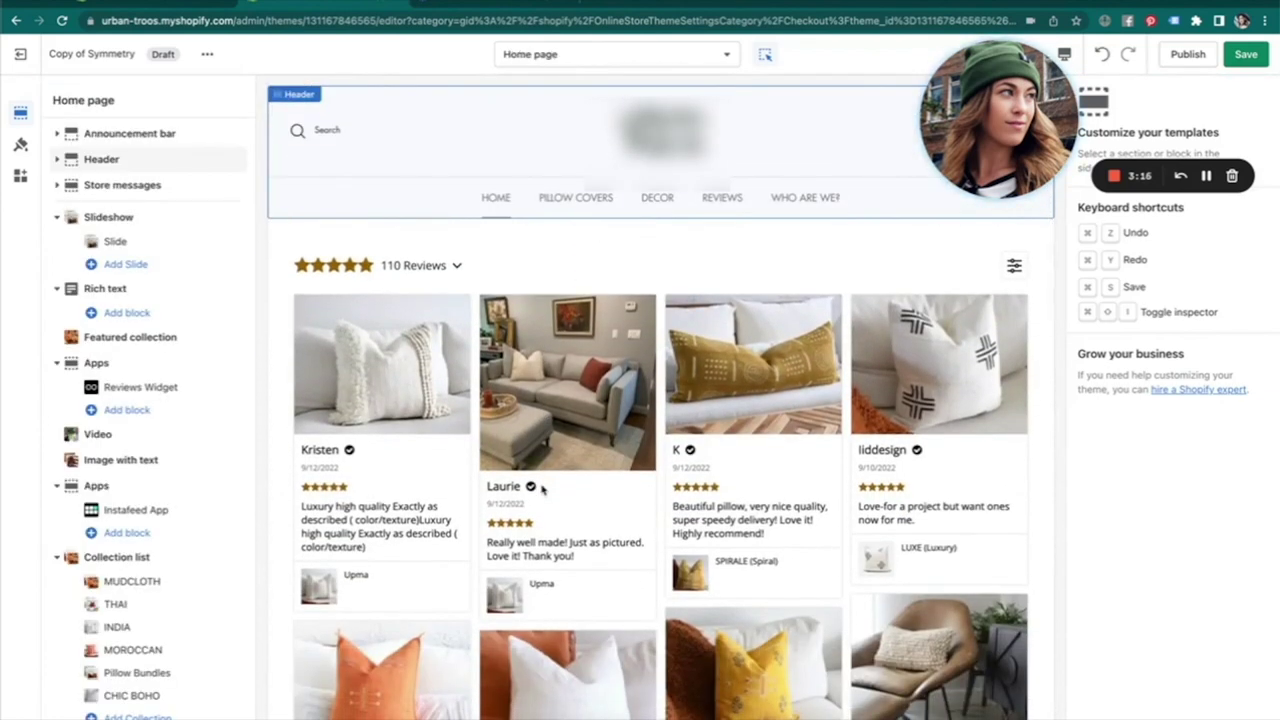
scroll(541, 487, "up", 3)
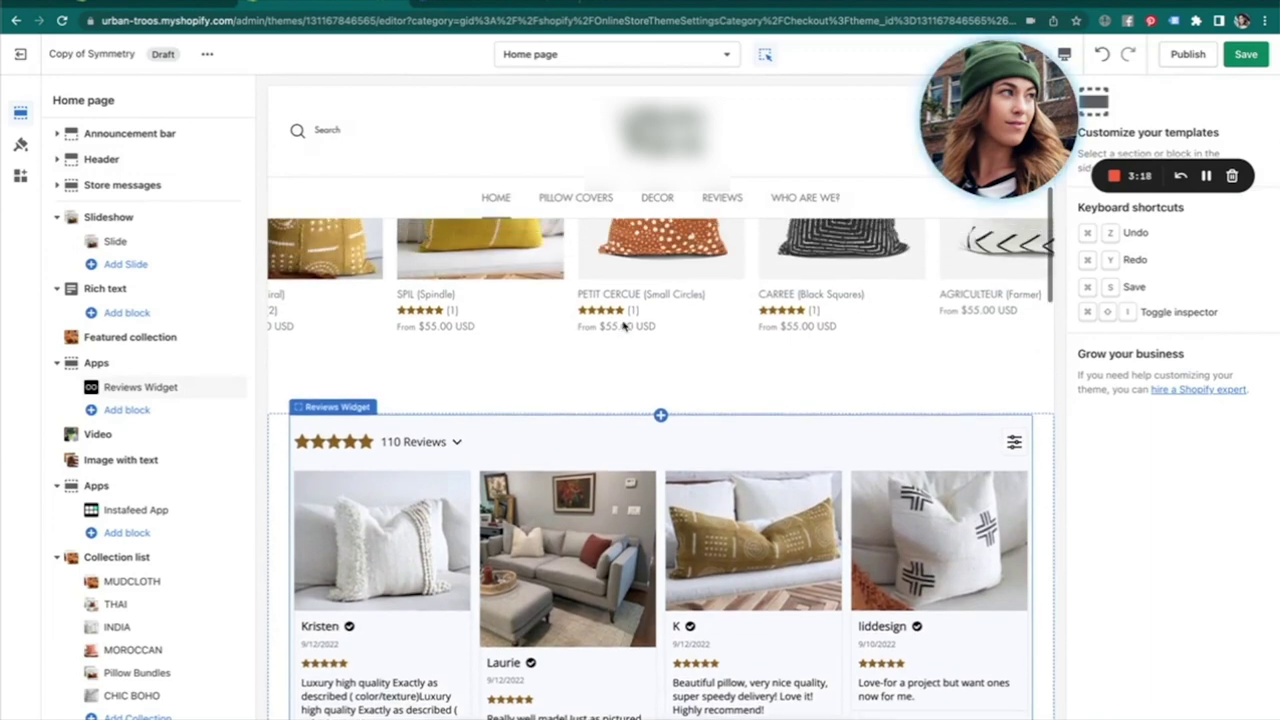
scroll(567, 421, "down", 2)
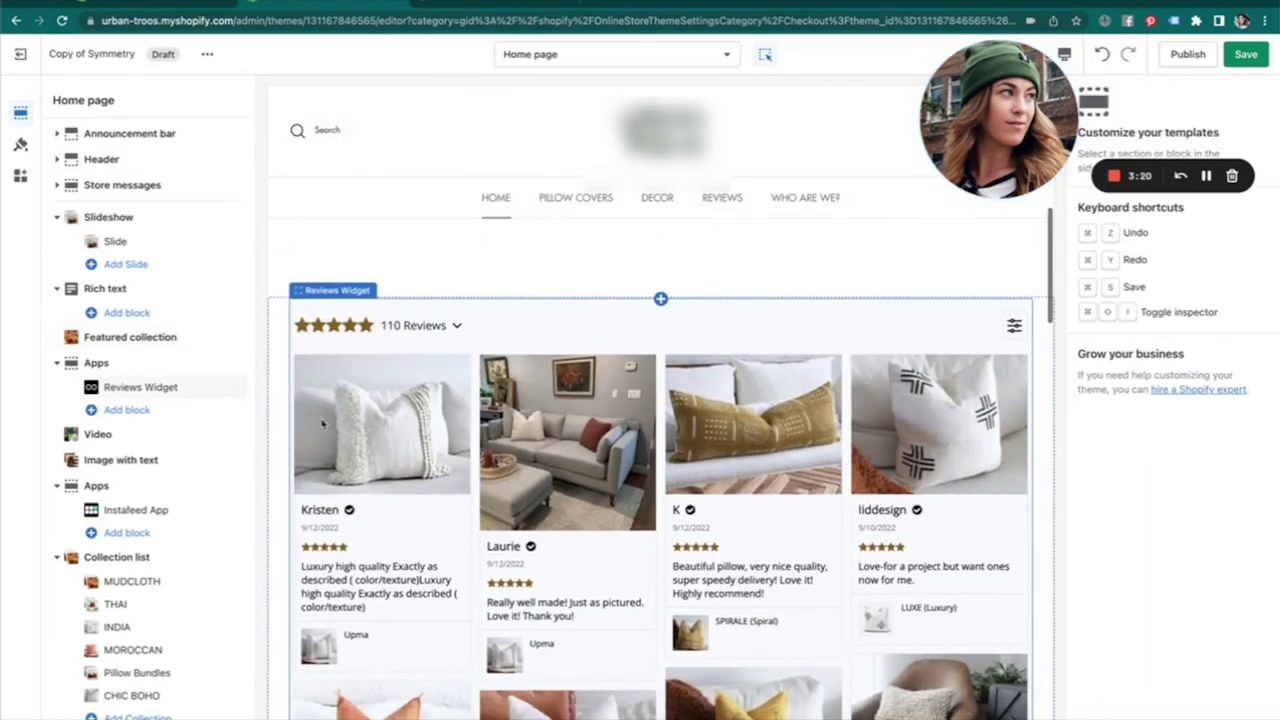
scroll(590, 443, "down", 5)
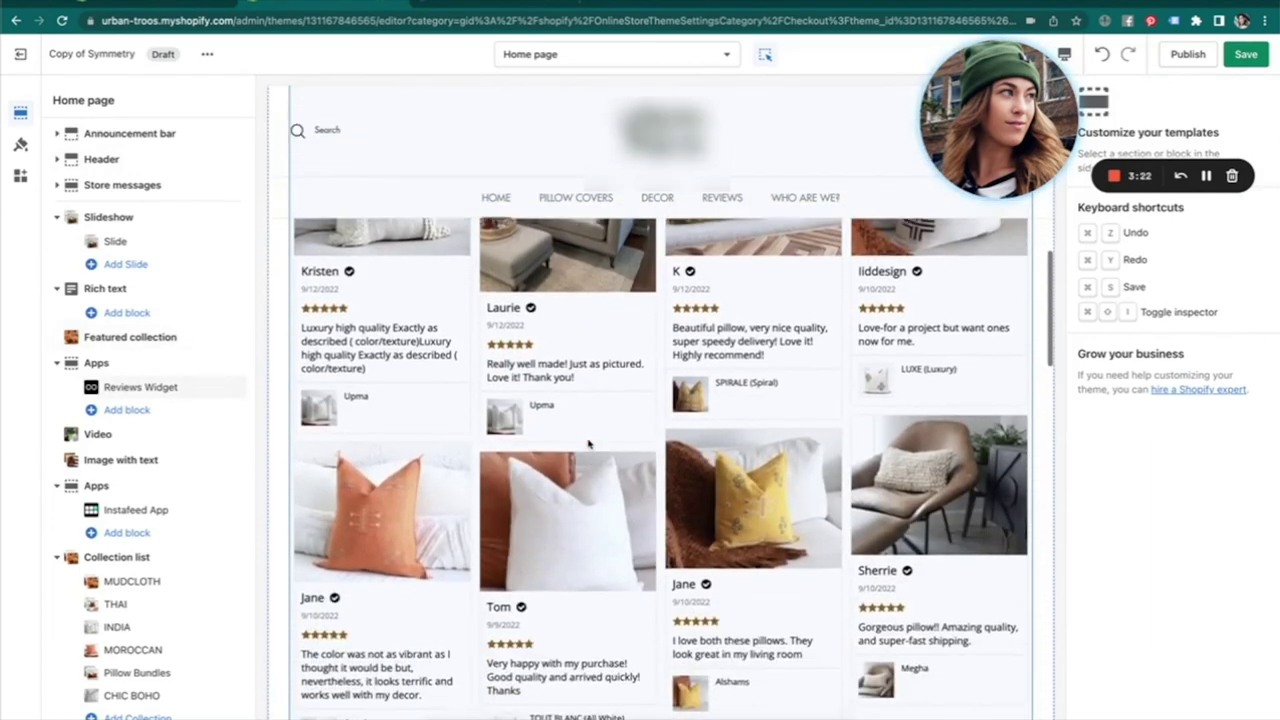
scroll(452, 546, "down", 3)
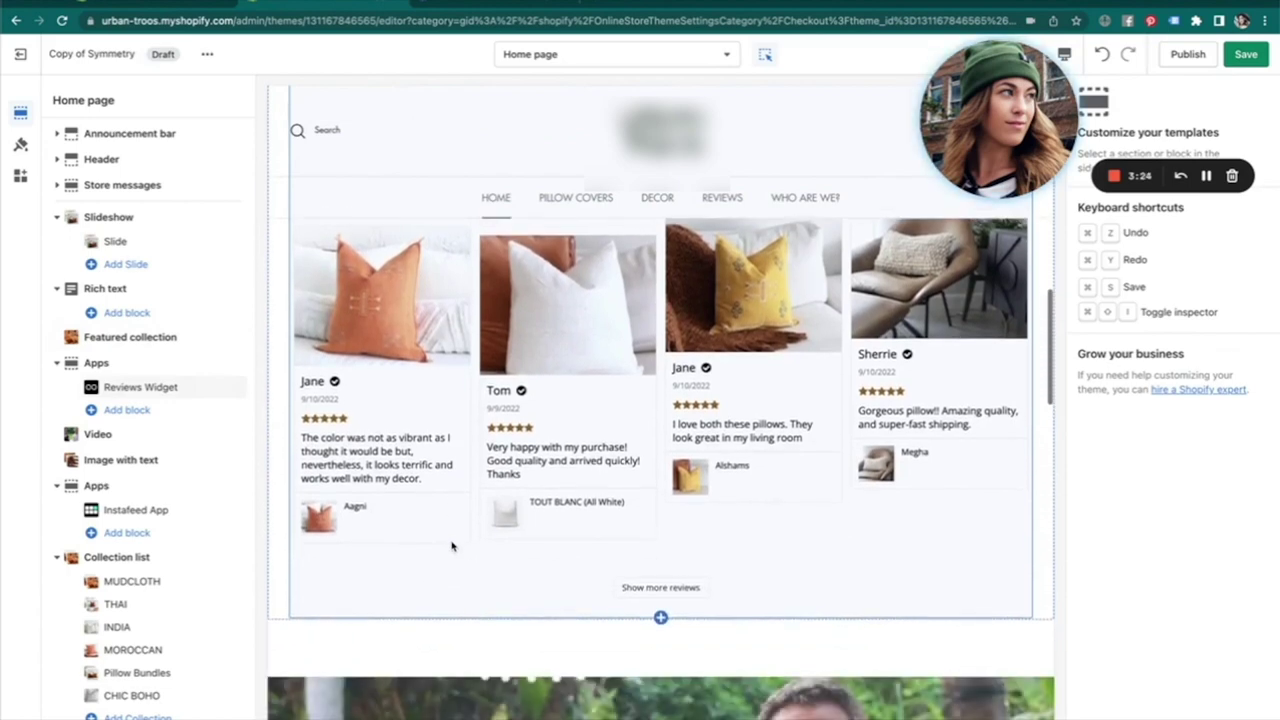
scroll(450, 544, "up", 15)
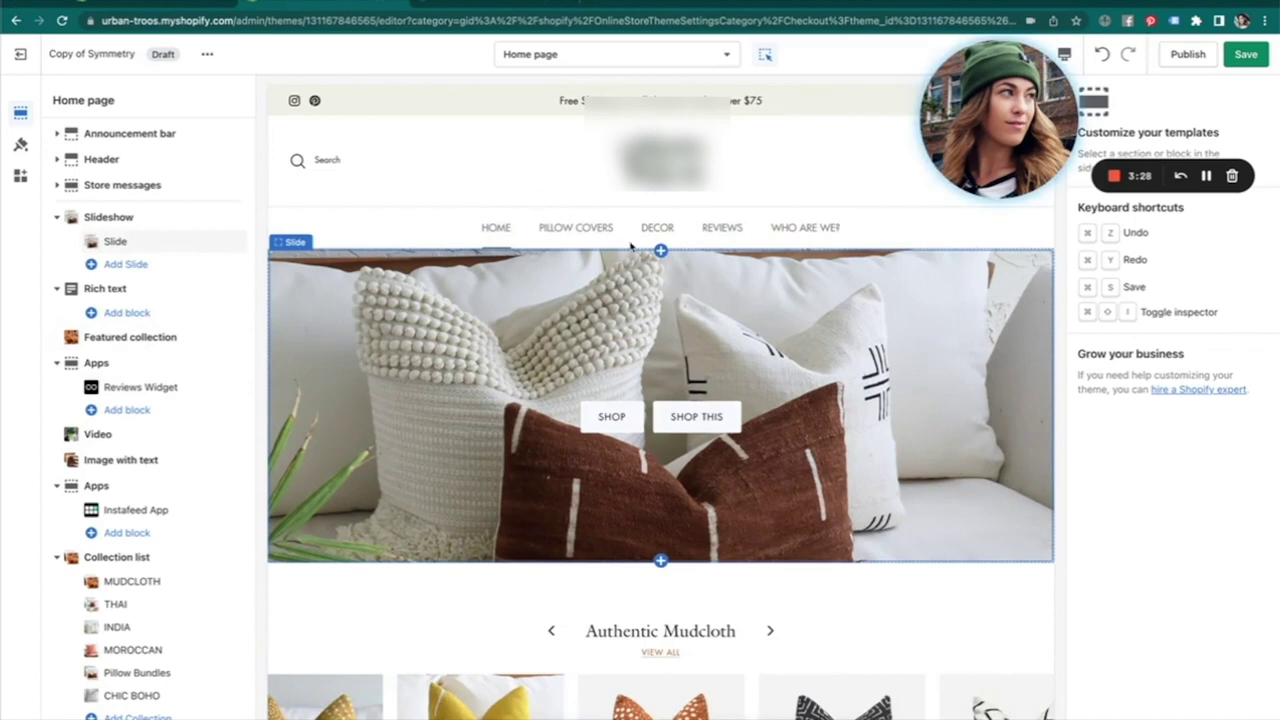
scroll(768, 562, "down", 3)
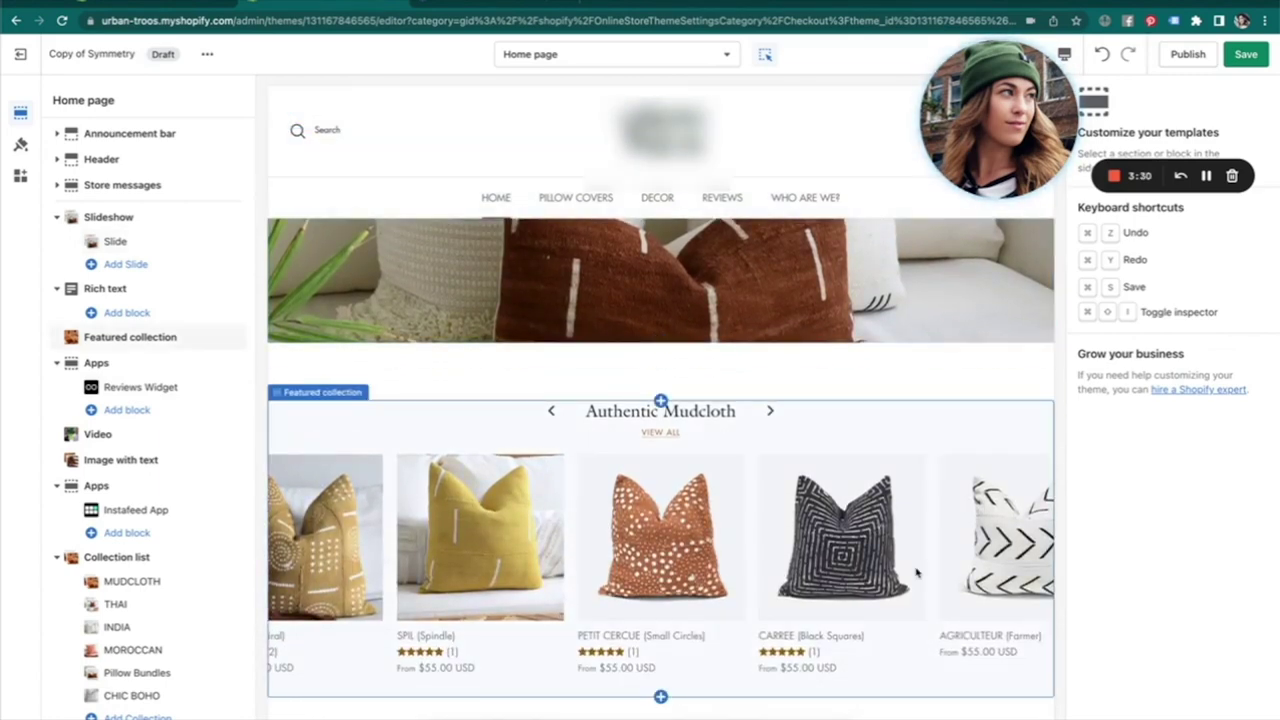
scroll(916, 572, "down", 10)
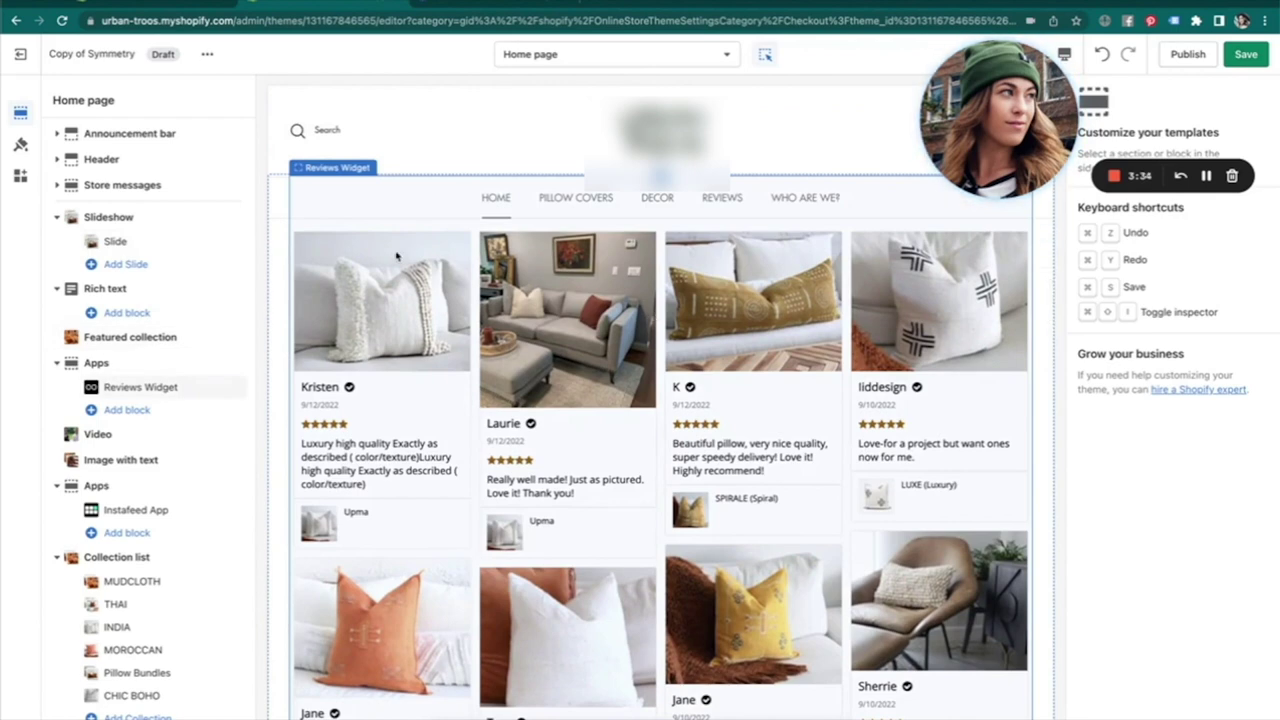
scroll(472, 520, "down", 3)
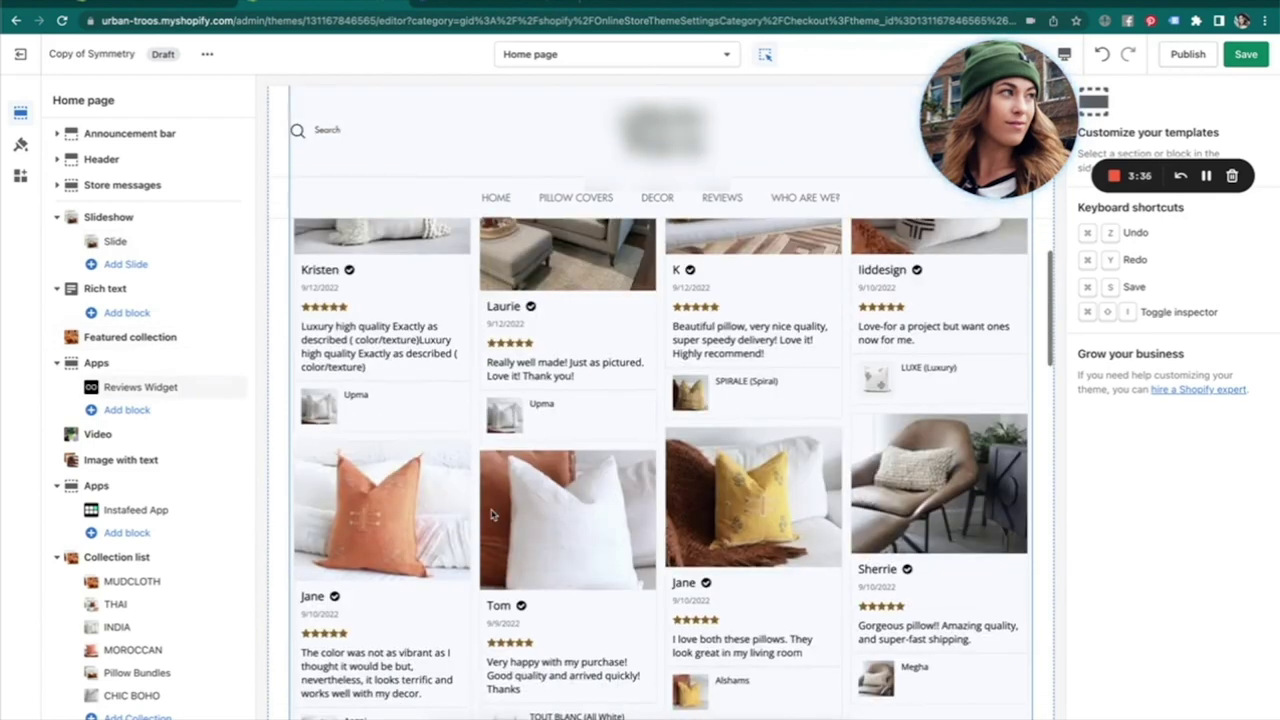
scroll(491, 514, "up", 2)
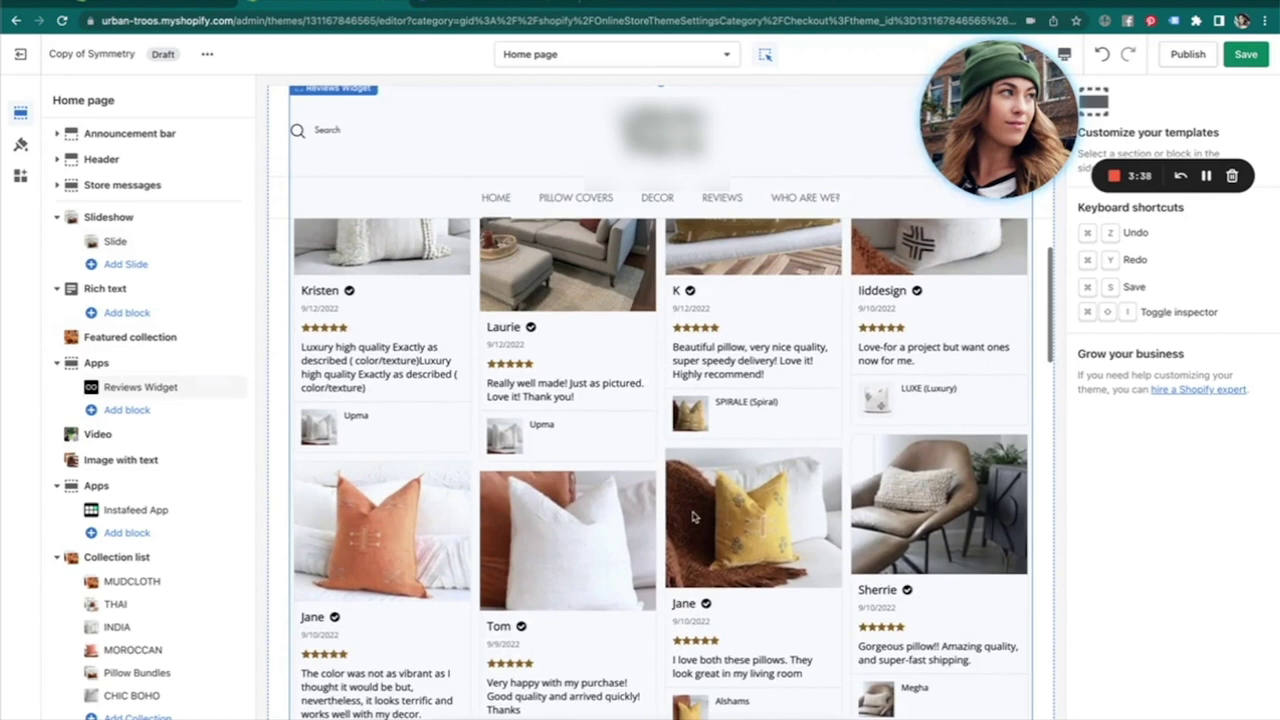
scroll(693, 516, "up", 2)
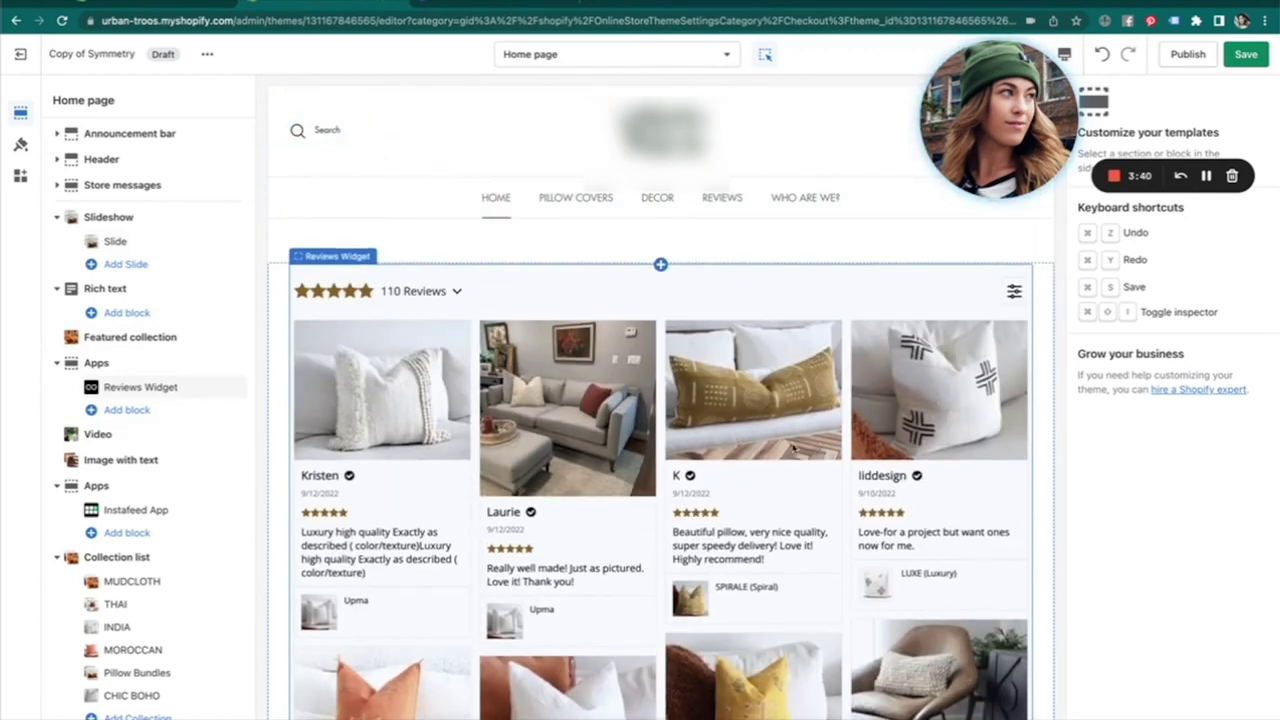
Switch to the Loox Product Reviews & Photos app in the Shopify admin and look over its Collect reviews settings.
left_click(187, 3)
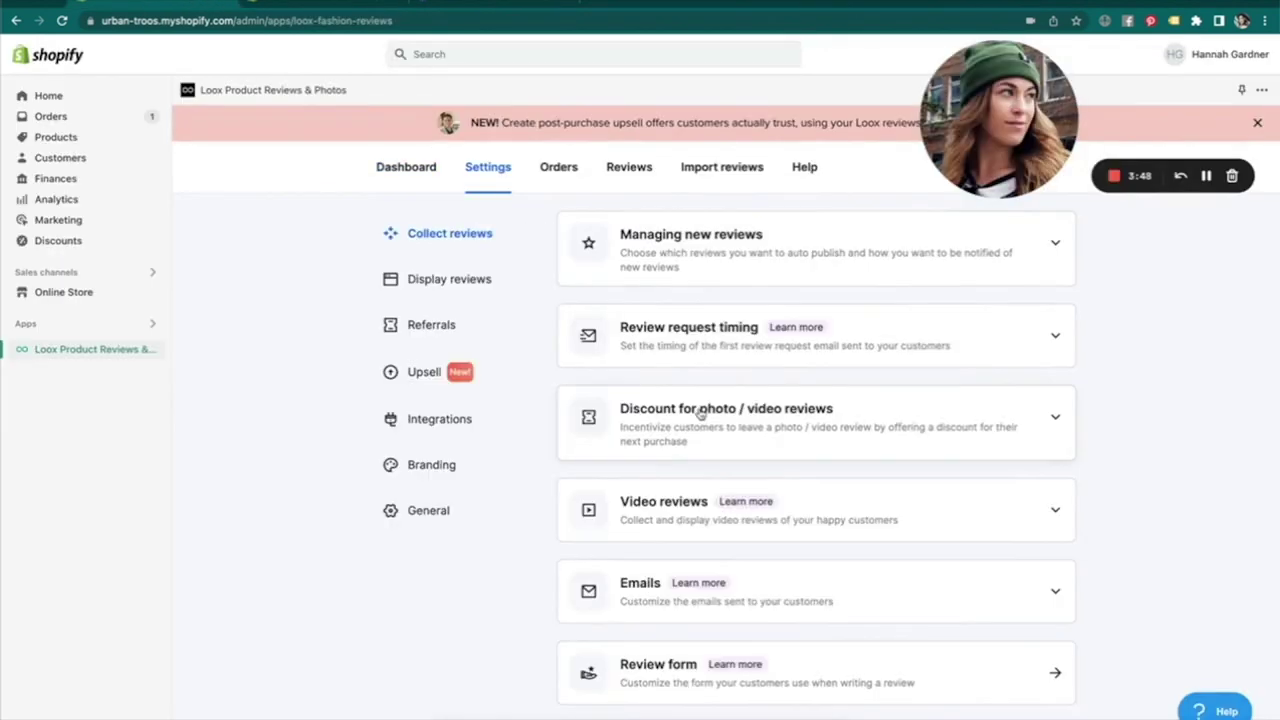
scroll(701, 413, "down", 1)
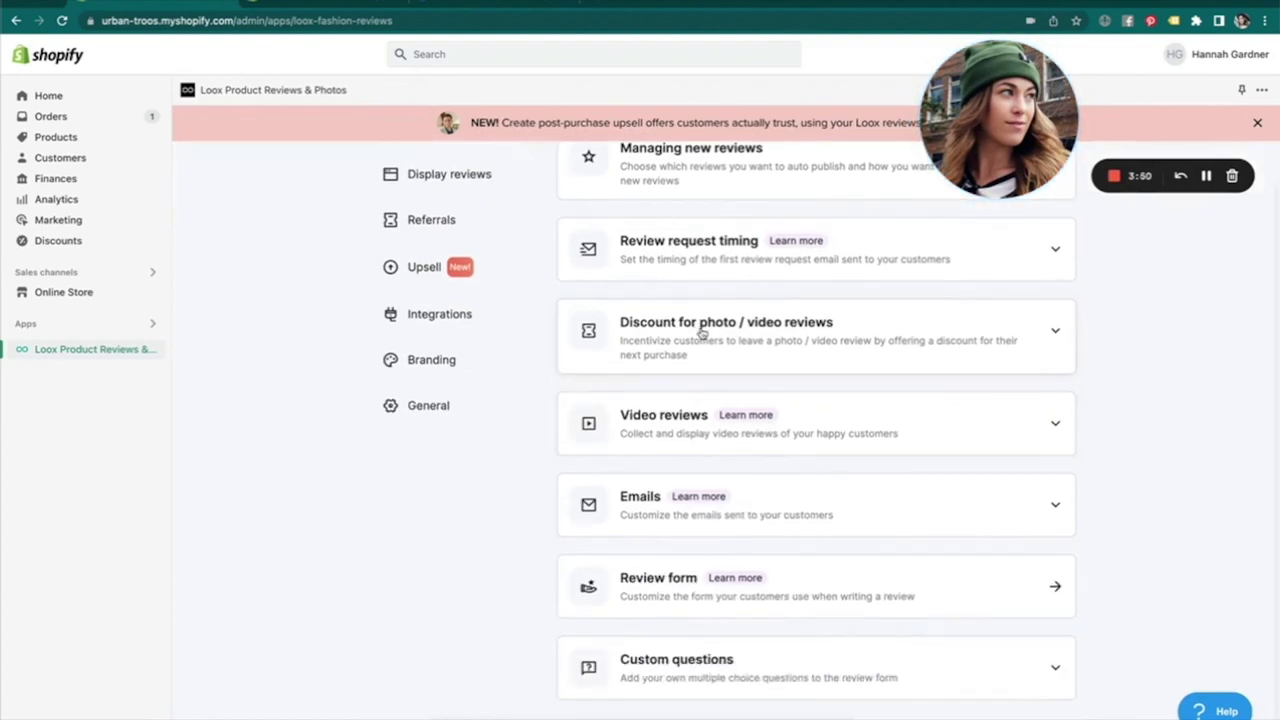
scroll(700, 335, "up", 1)
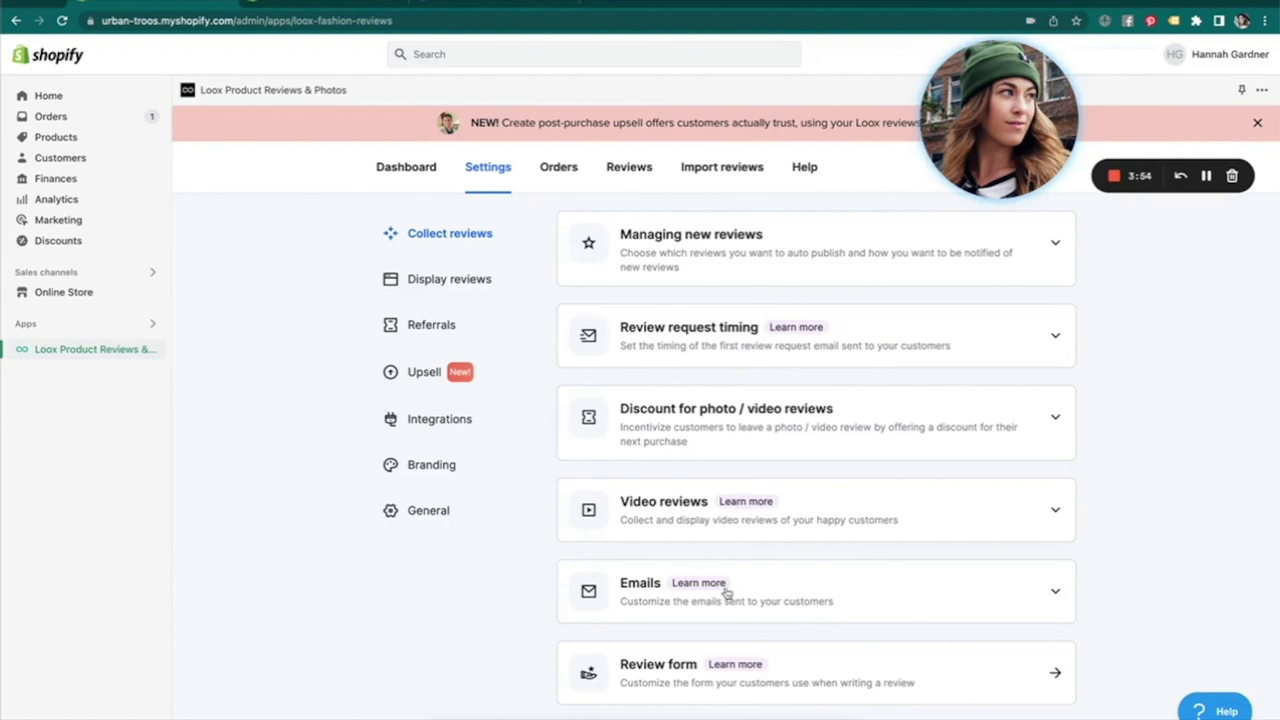
scroll(766, 595, "down", 1)
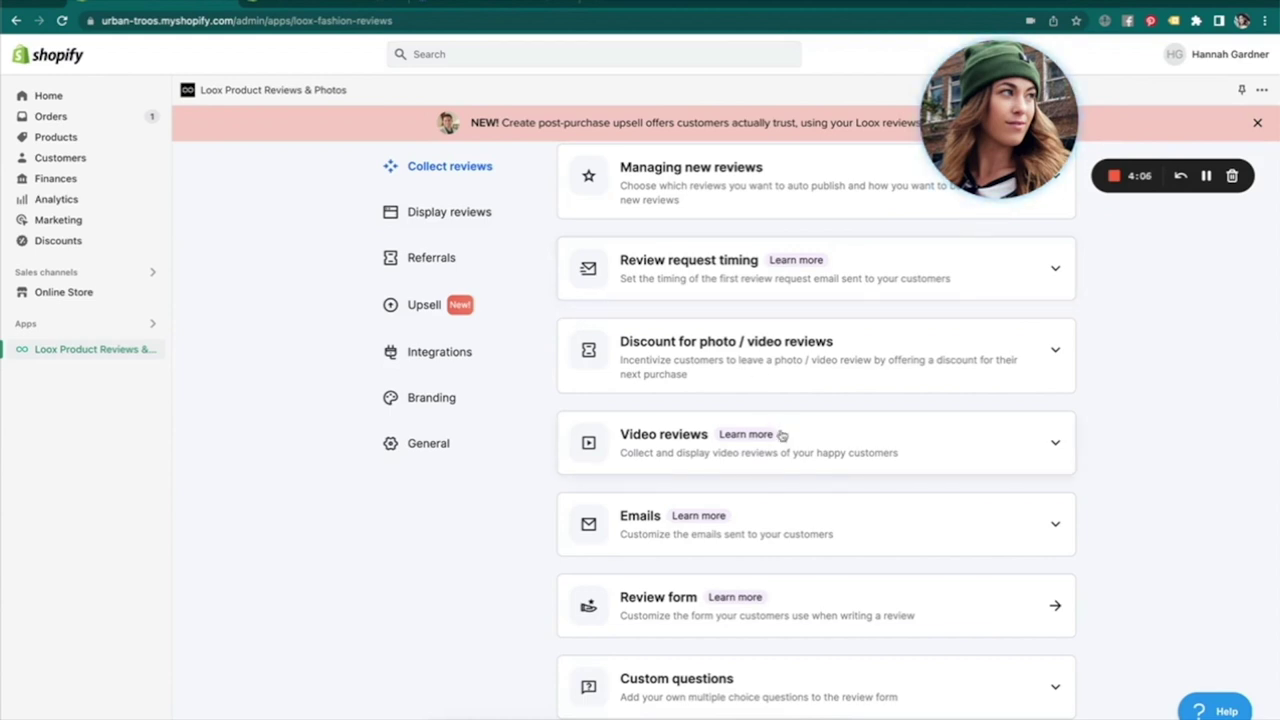
Expand and look over the Discount for photo / video reviews settings, and open Loox's Integrations settings.
scroll(785, 400, "down", 1)
left_click(908, 328)
scroll(805, 538, "down", 1)
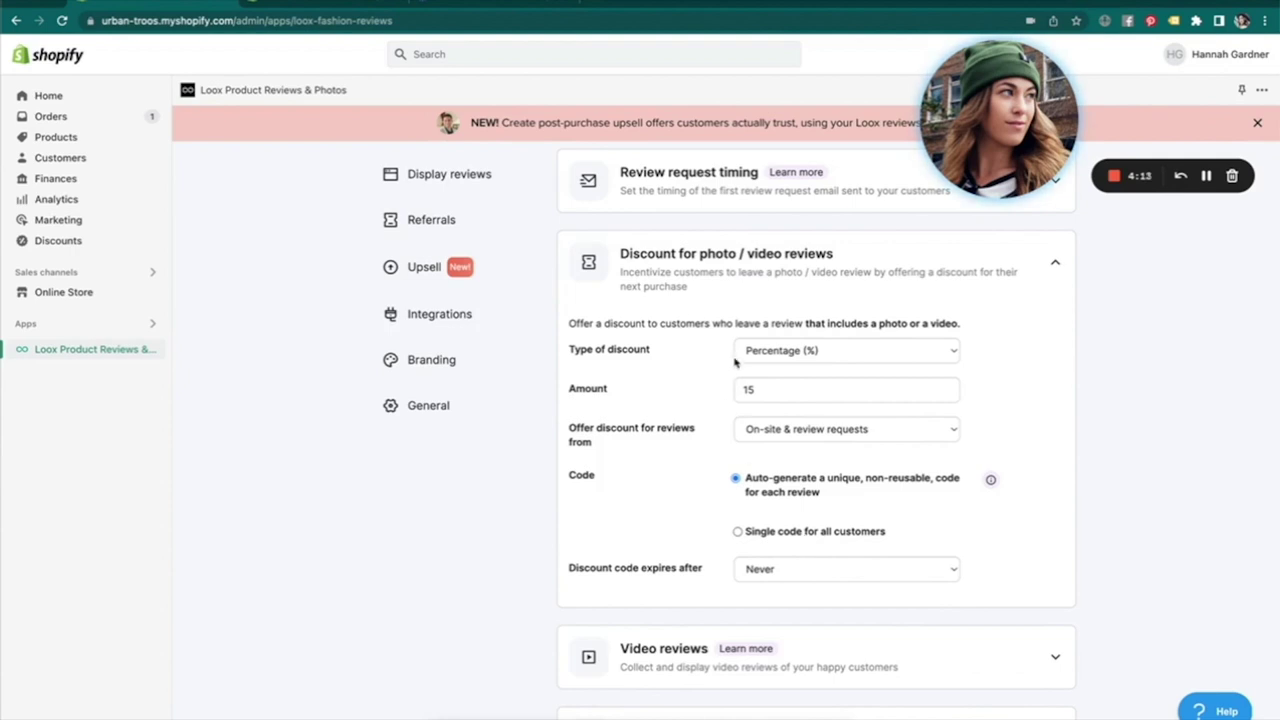
scroll(816, 568, "down", 3)
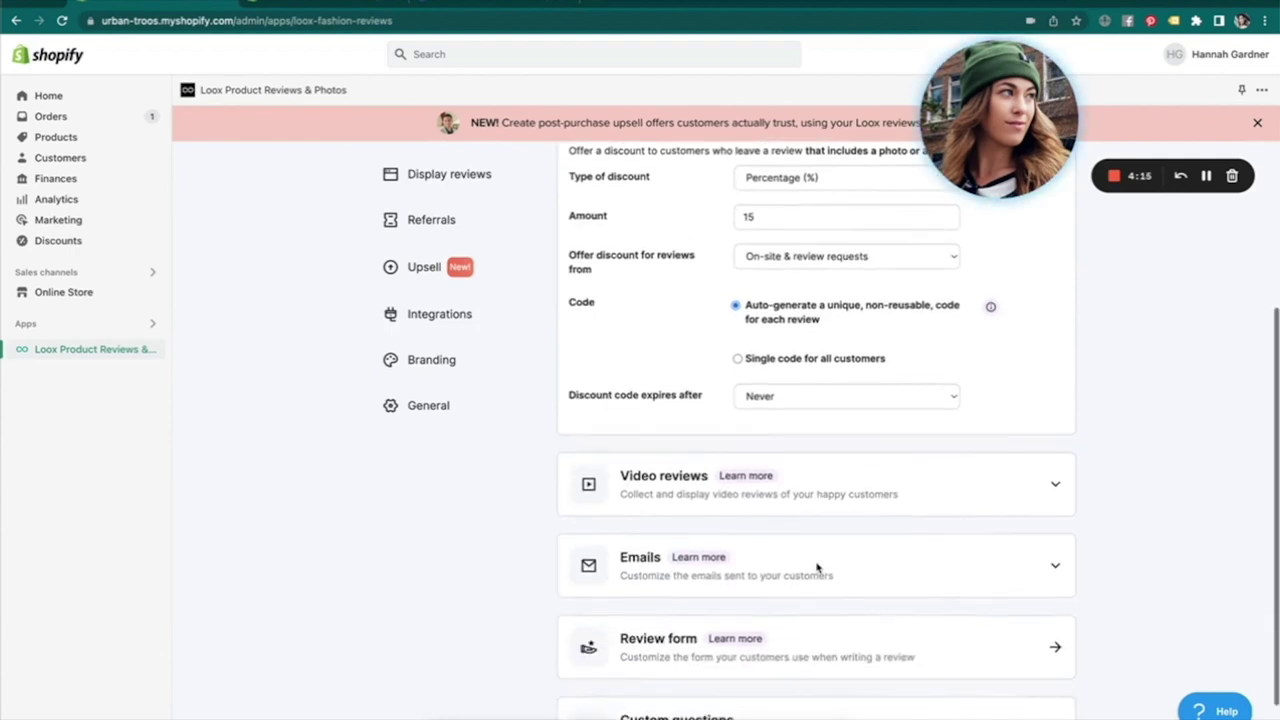
scroll(832, 395, "up", 5)
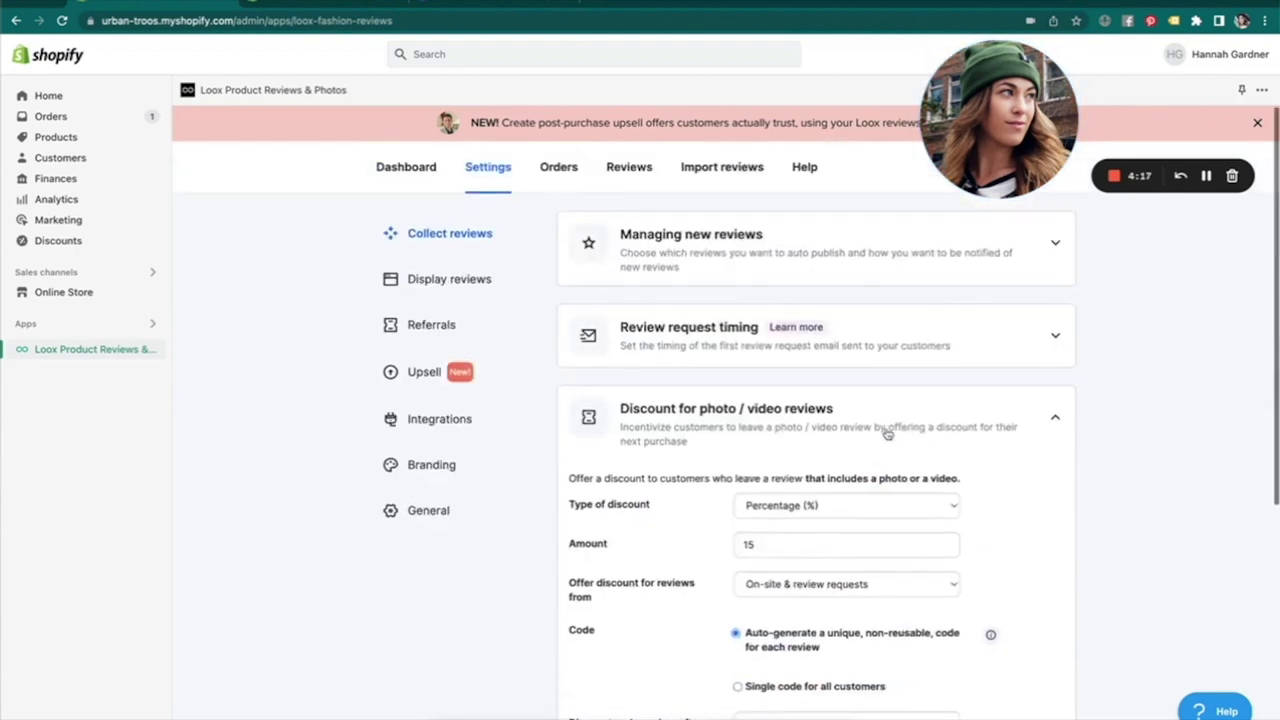
left_click(438, 419)
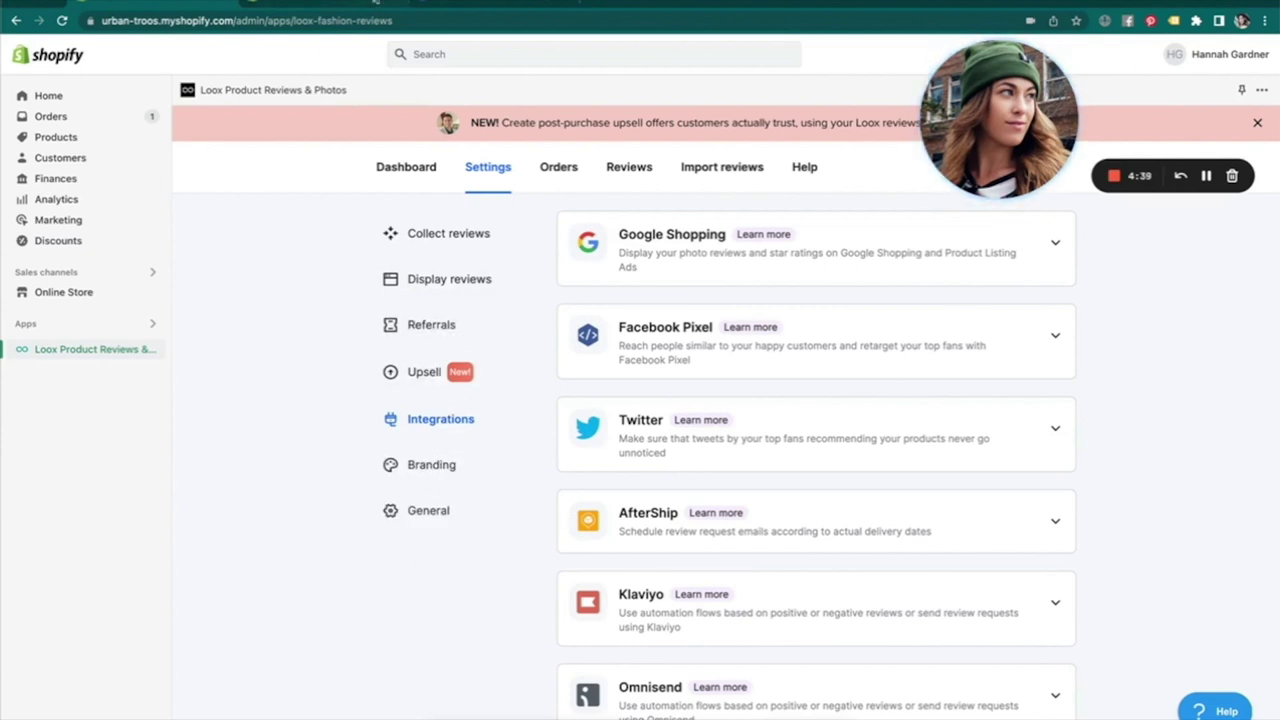
Return to the theme editor, open the store's Reviews page in the preview and look through its customer reviews.
left_click(365, 3)
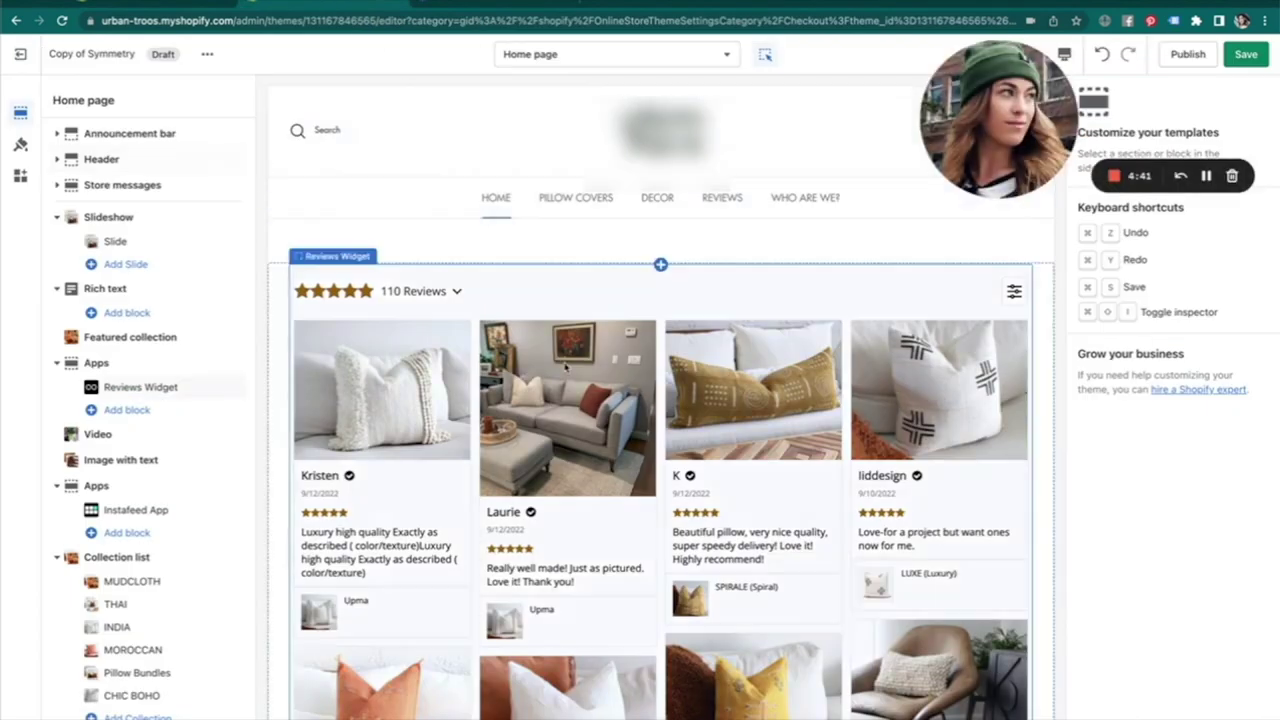
scroll(455, 255, "up", 2)
scroll(733, 200, "up", 8)
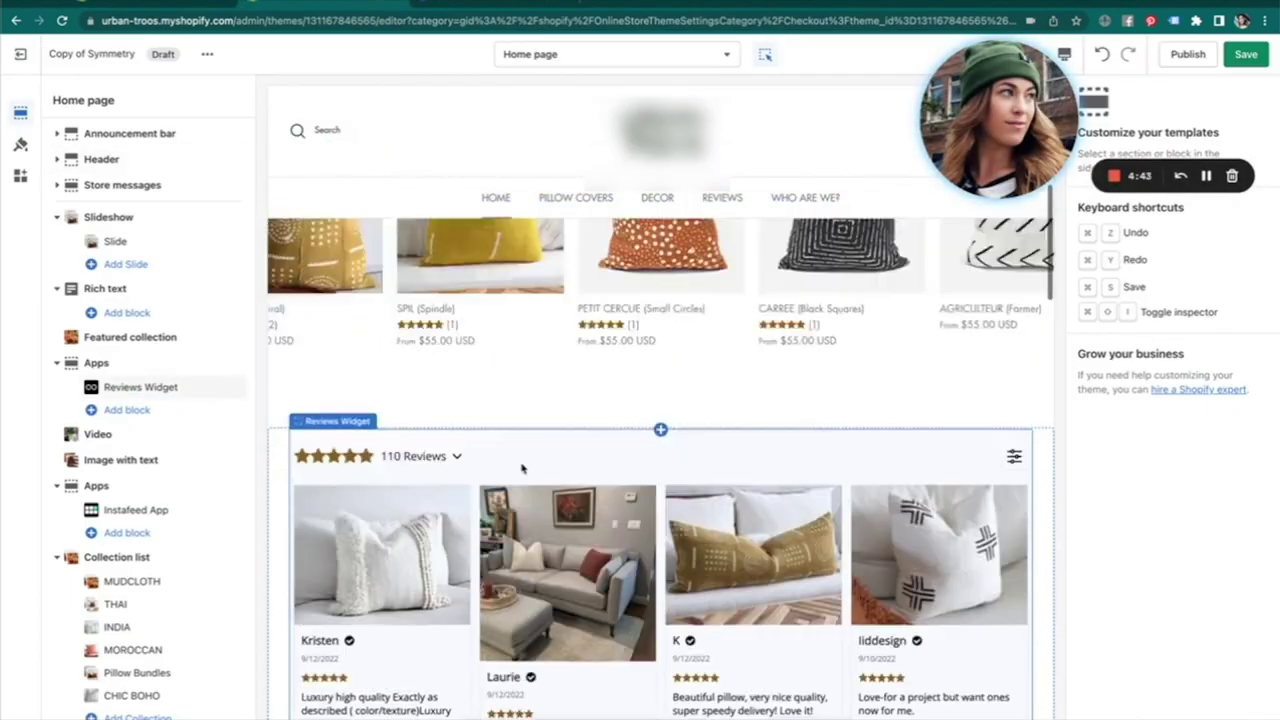
left_click(731, 199)
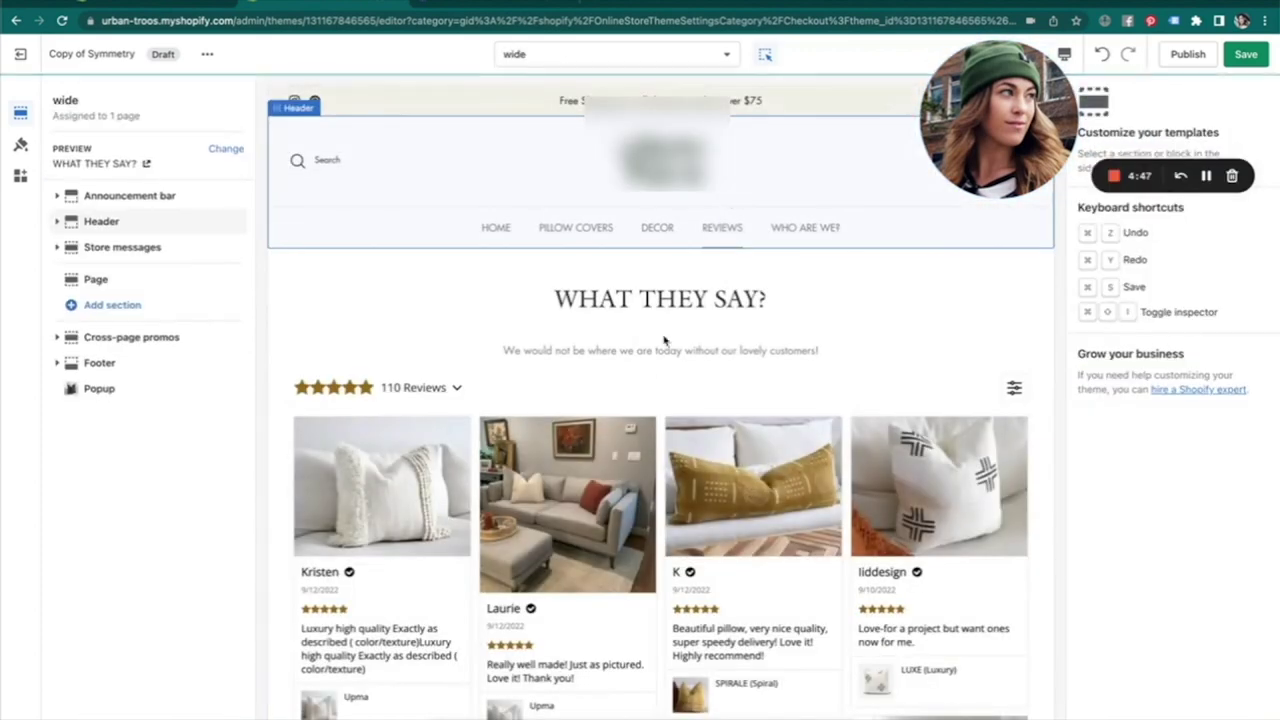
scroll(617, 437, "down", 5)
scroll(489, 533, "down", 15)
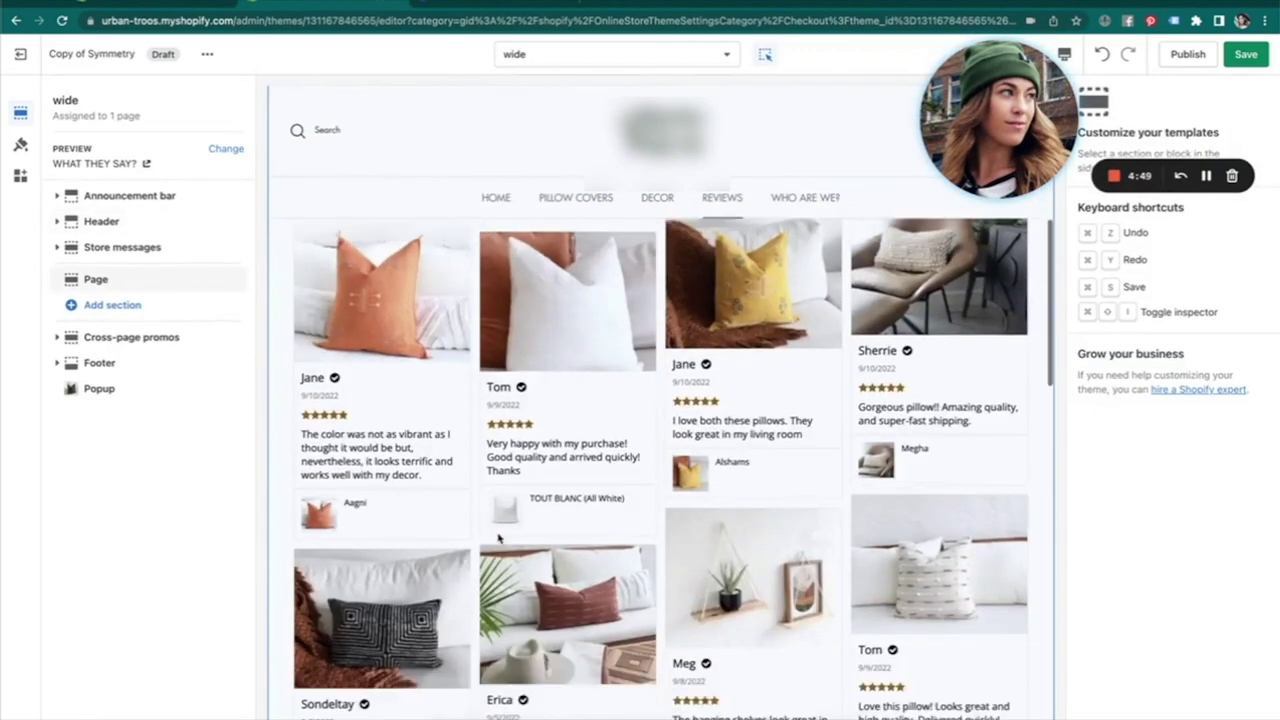
scroll(498, 538, "up", 20)
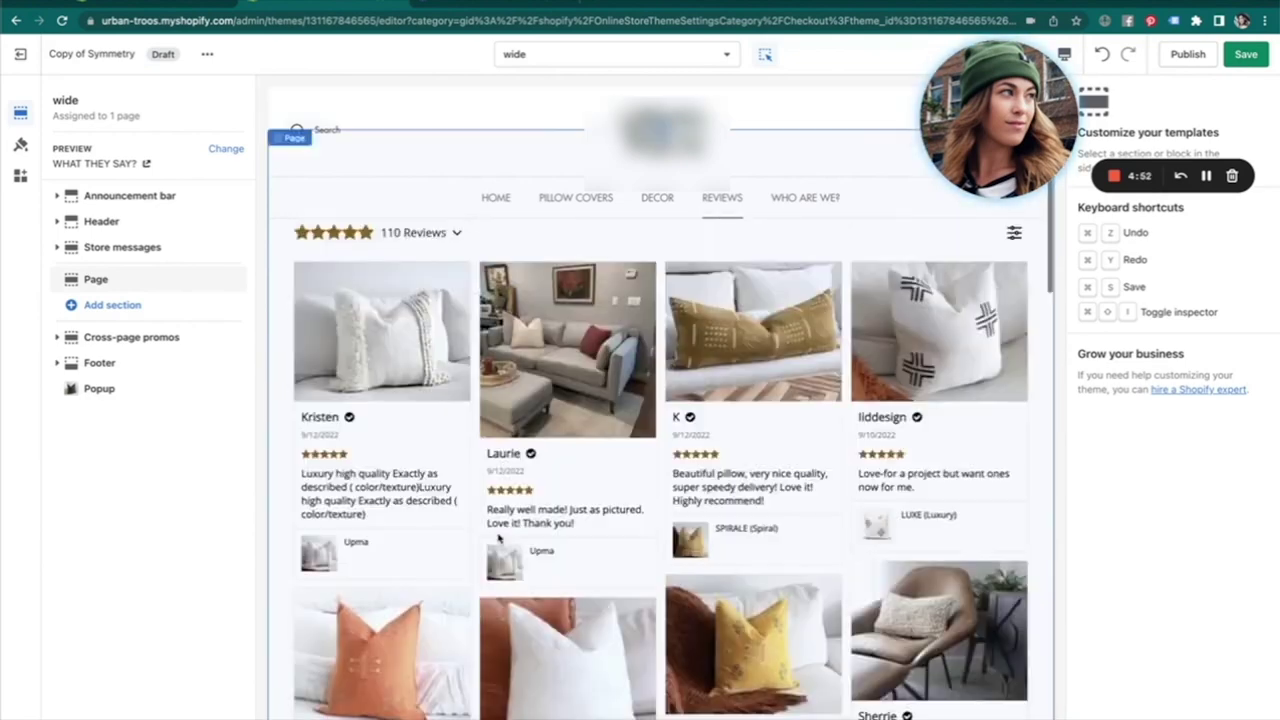
Go back to the store's home page, view the Collection list section and expand the Cross-page promos section.
left_click(495, 229)
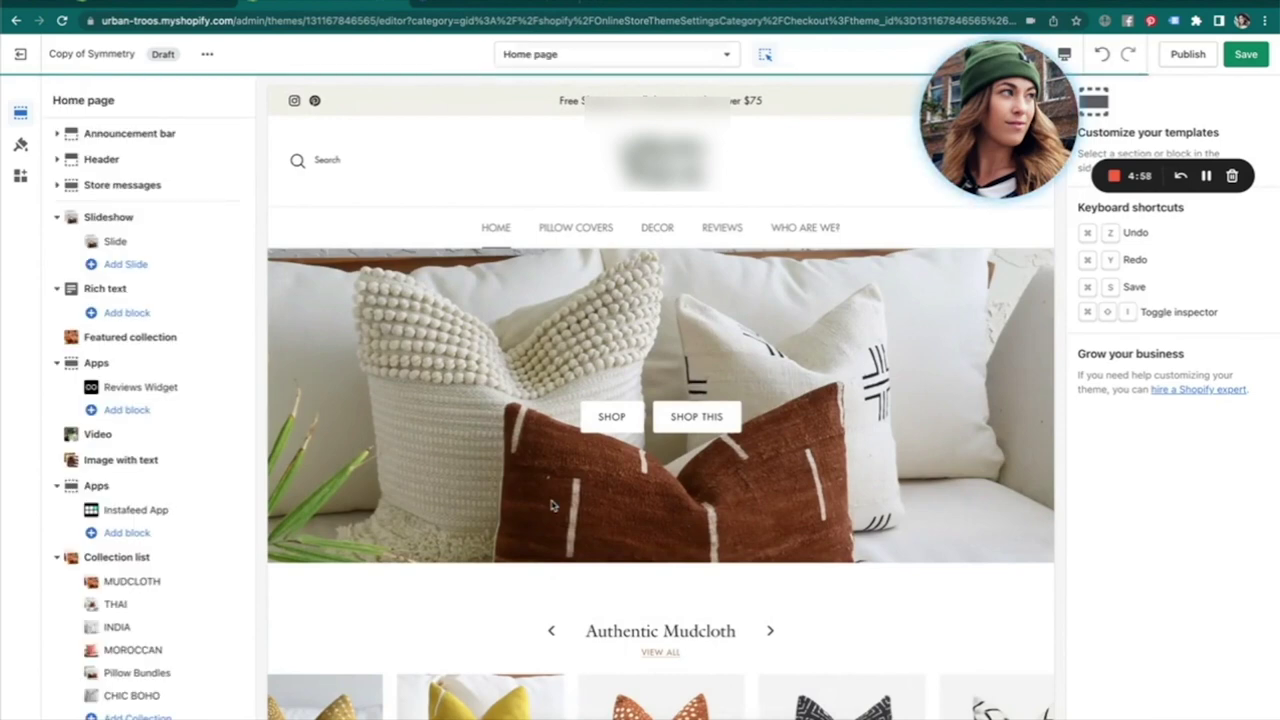
scroll(551, 505, "down", 5)
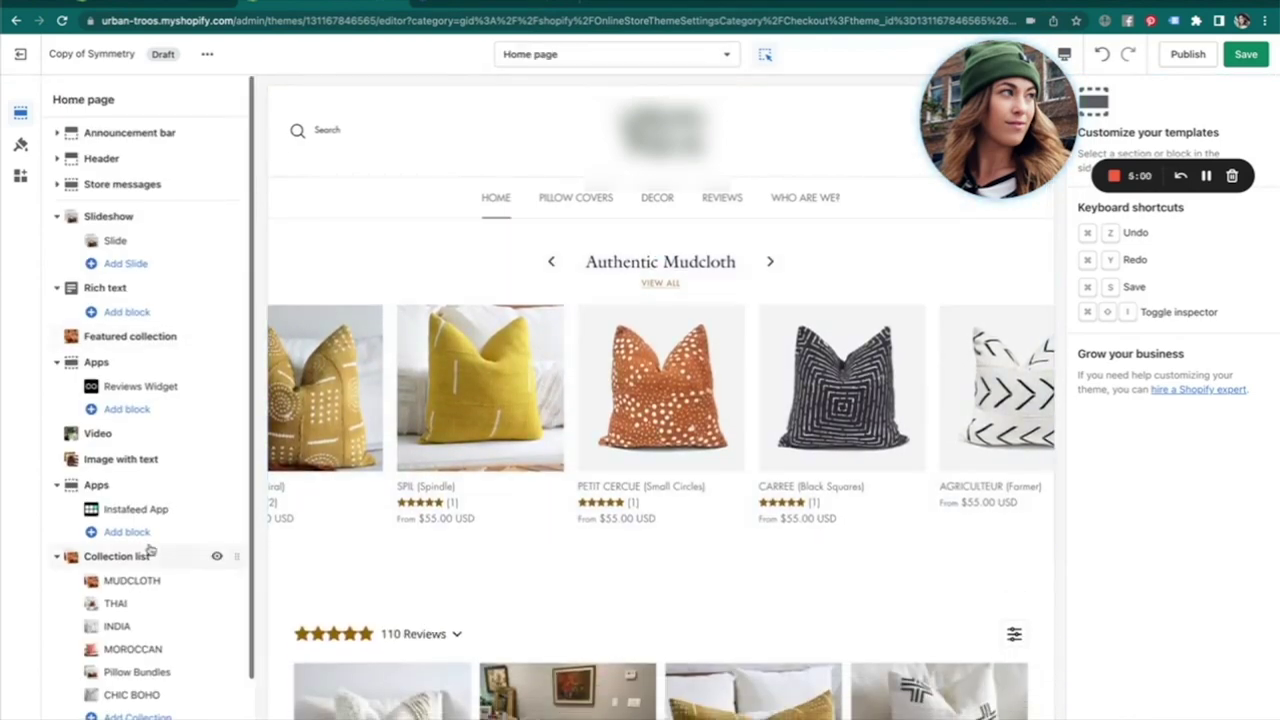
left_click(116, 557)
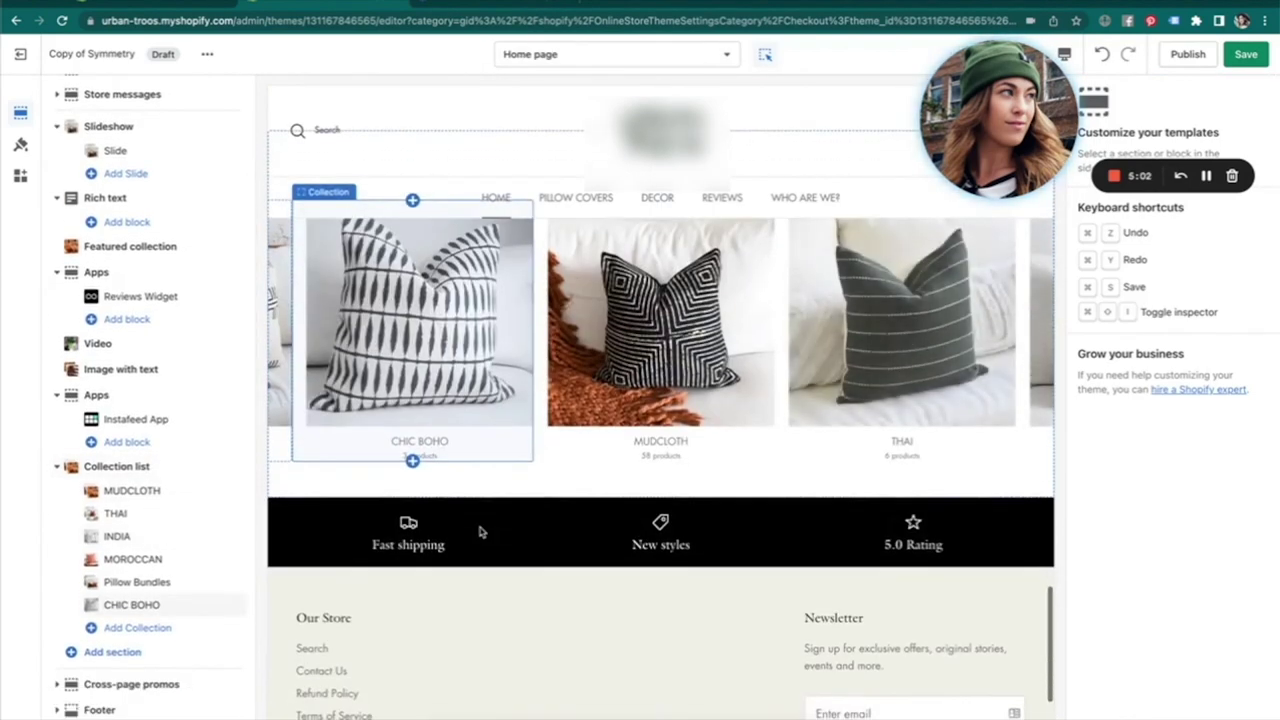
left_click(168, 684)
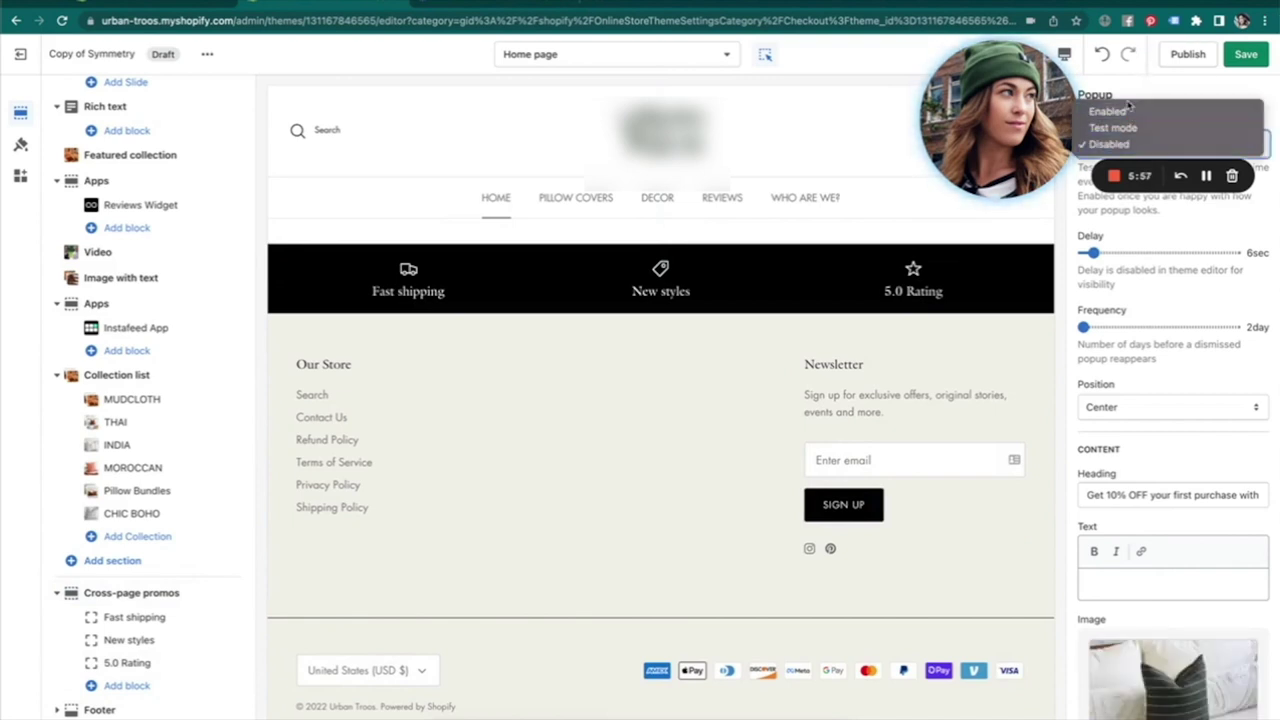
Set the popup's display mode to Enabled, dismiss it in the preview and look over the home page content.
left_click(1128, 111)
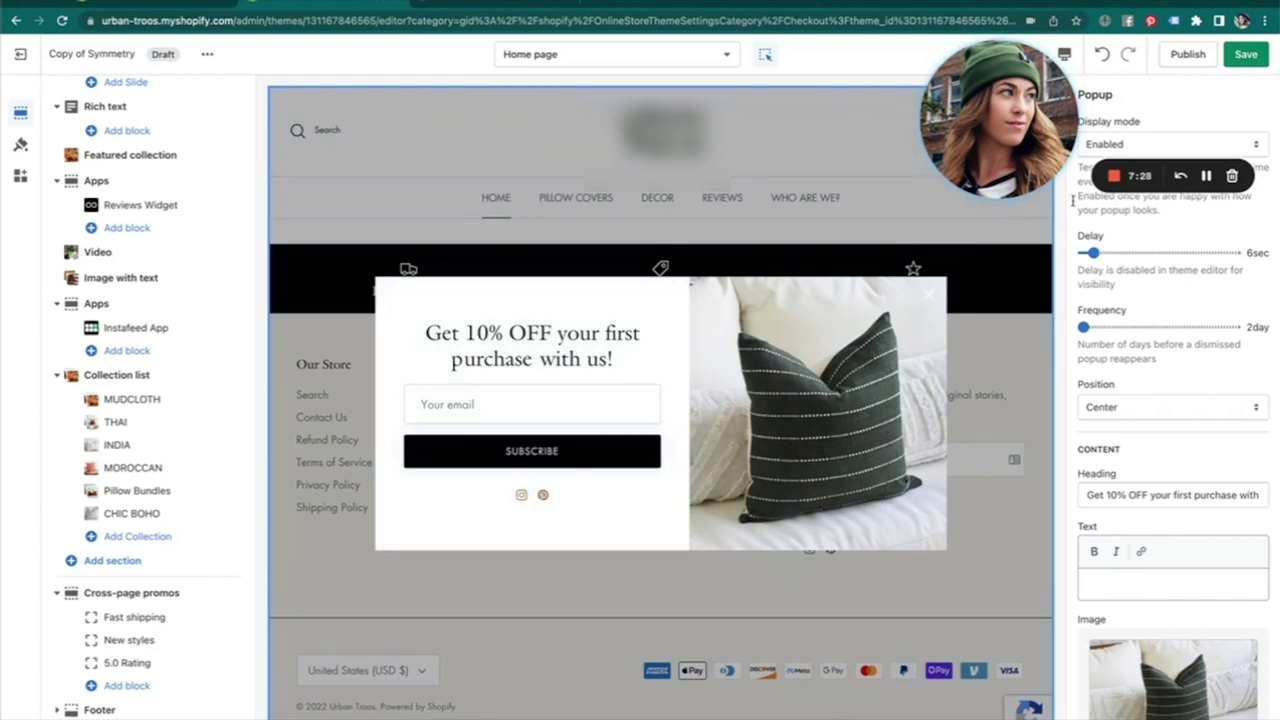
left_click(930, 295)
scroll(557, 486, "up", 15)
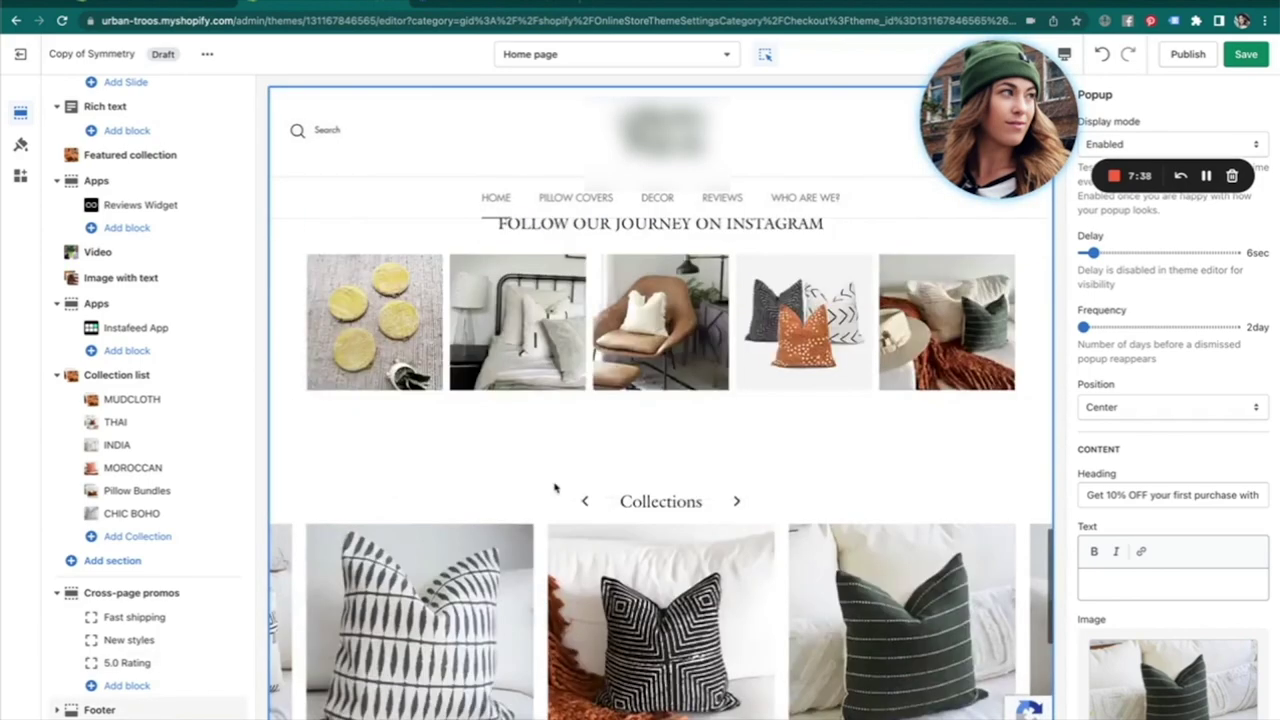
scroll(557, 486, "up", 5)
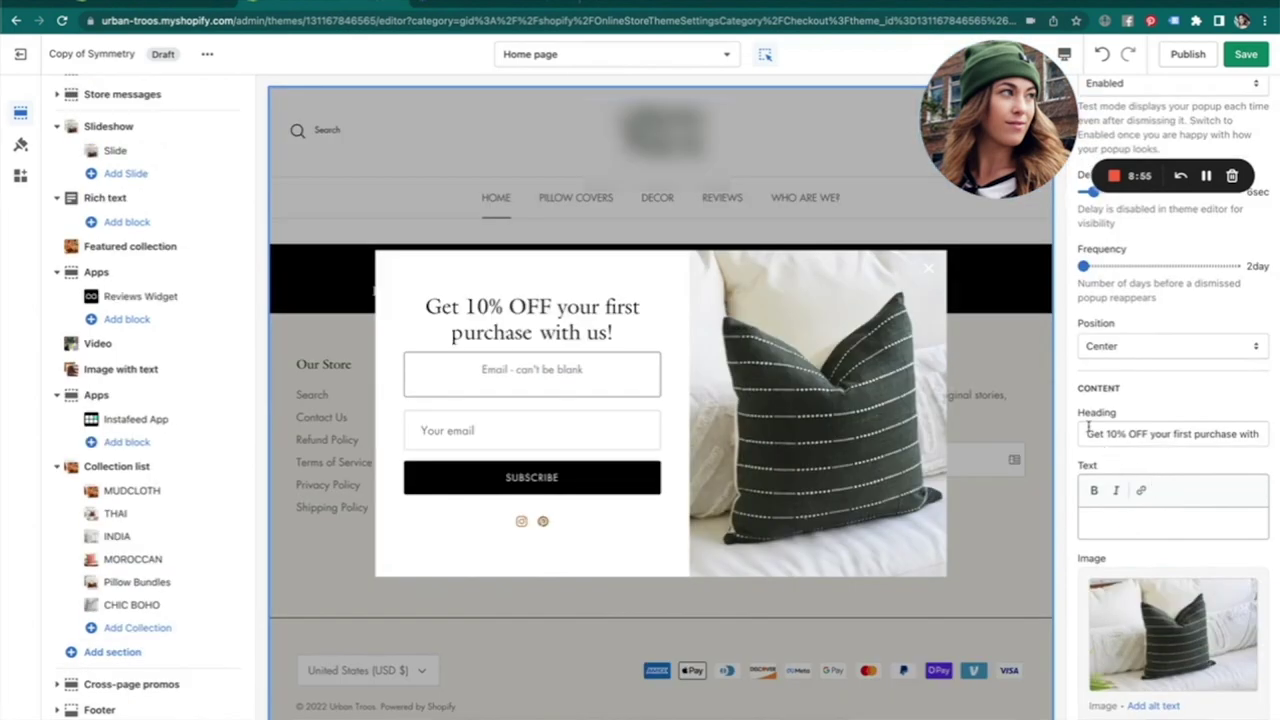
Insert "We will email you" at the start of the popup's heading and remove the word "Get".
left_click(1088, 432)
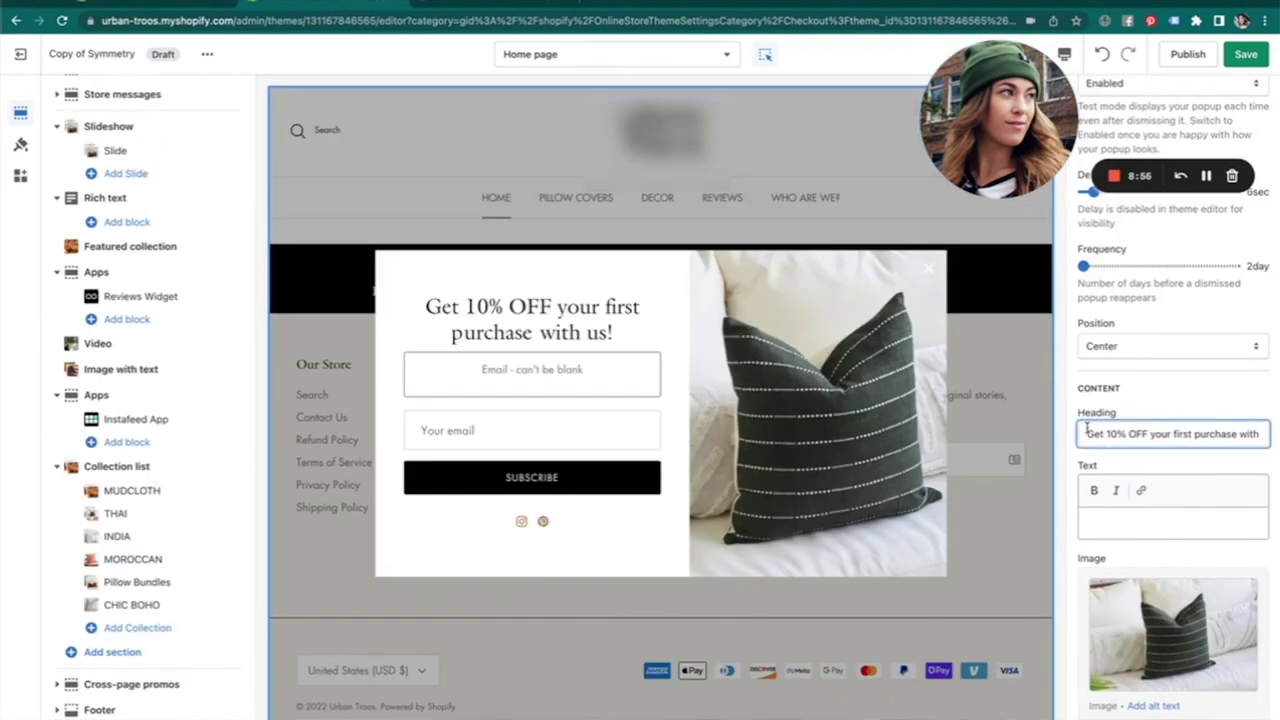
type("We ")
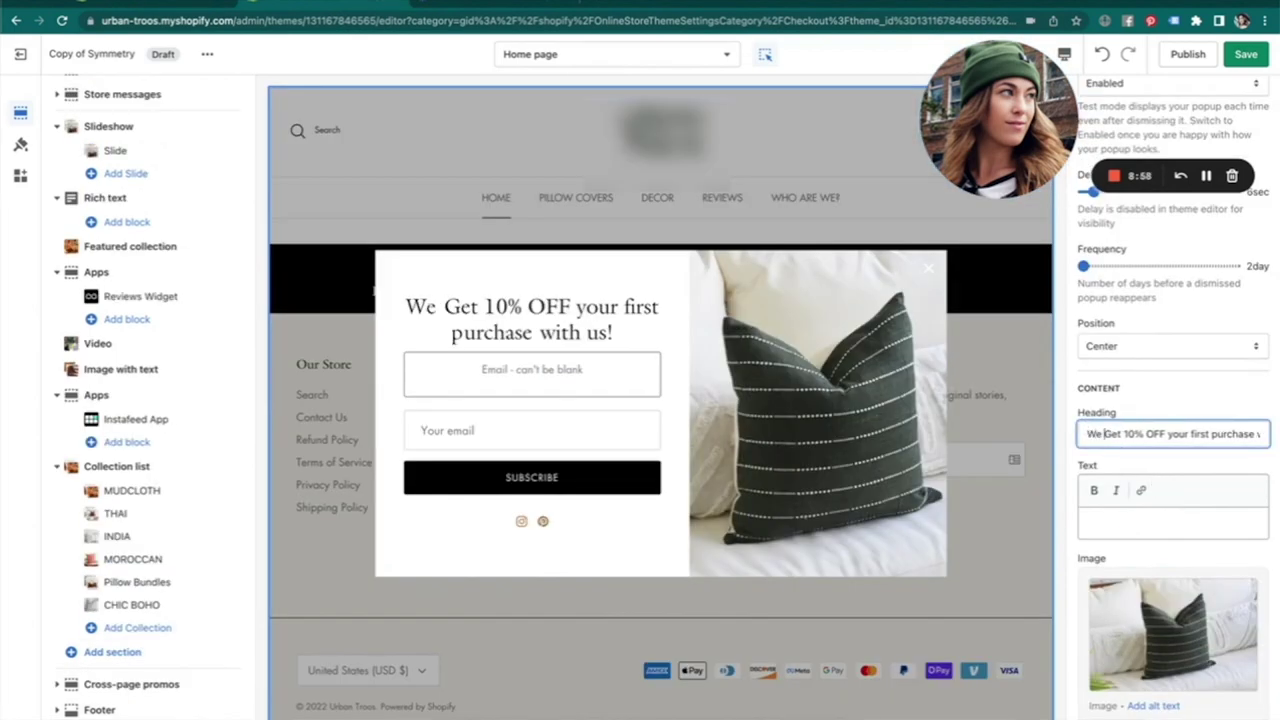
type("will email yo")
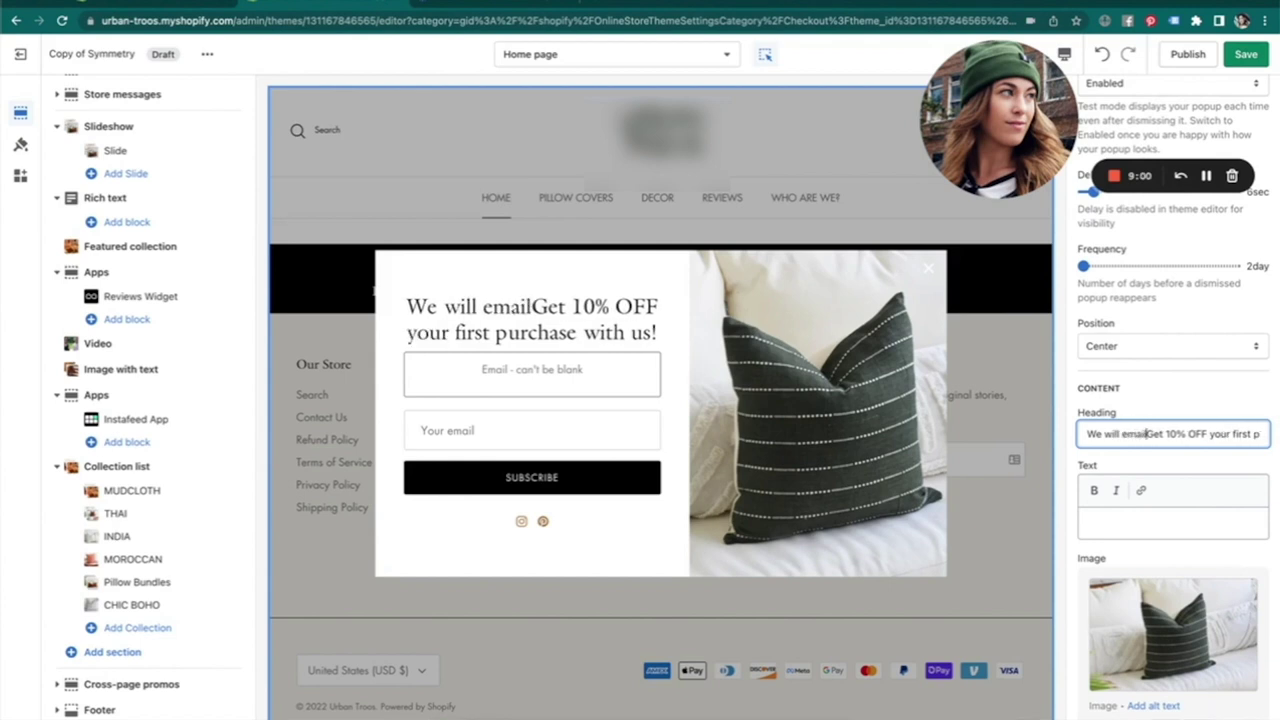
type("u")
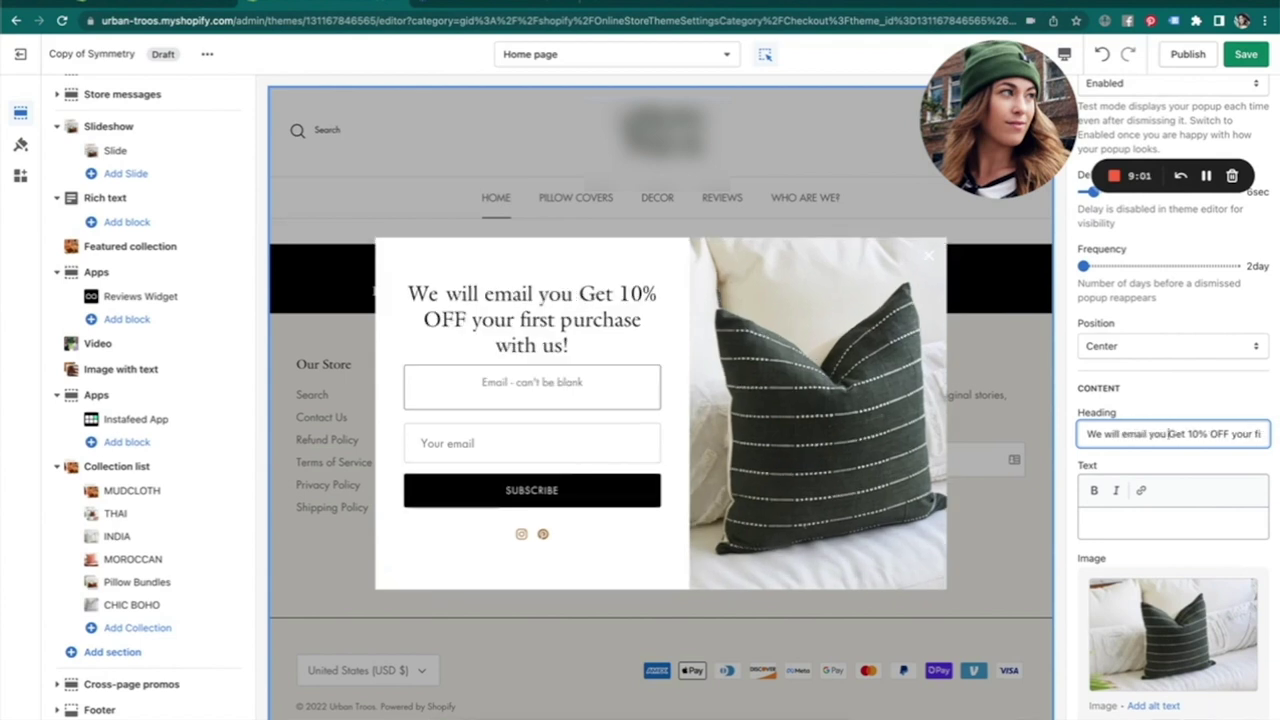
double_click(1175, 434)
key("BackSpace")
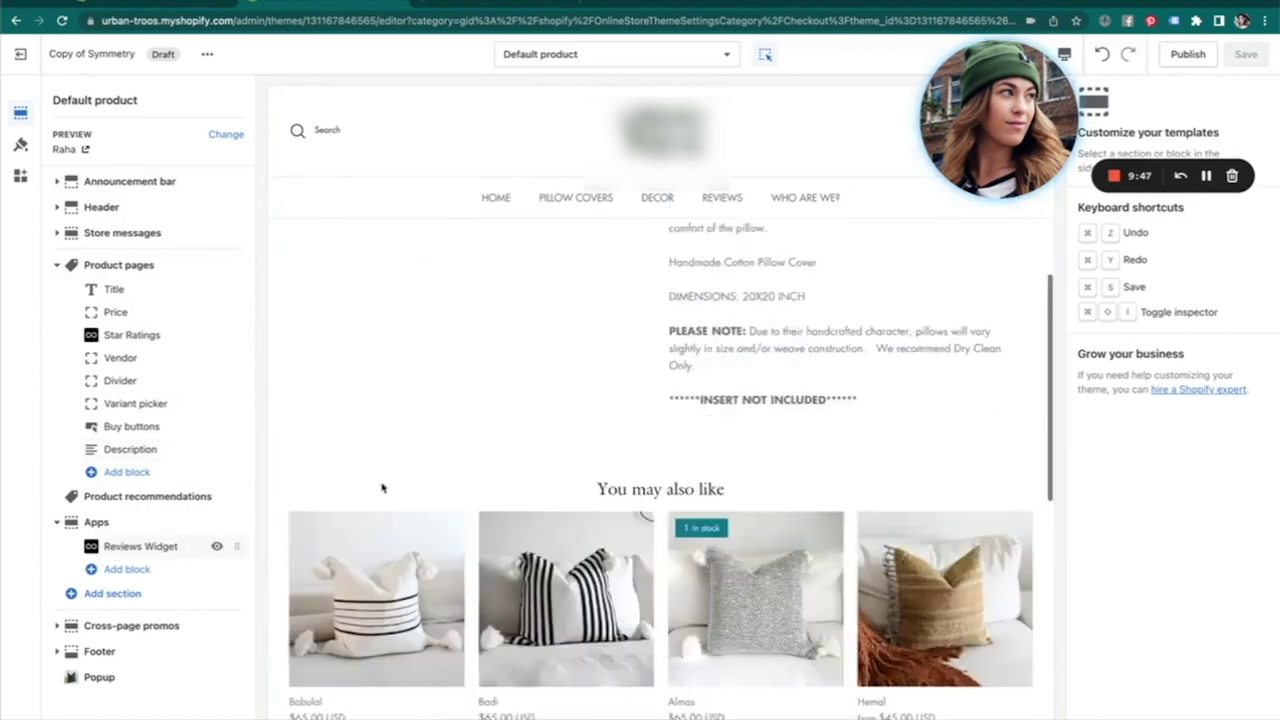
Open the Mudcloth collection from the store's Pillow Covers navigation in the preview, then open the CARREE (Black Squares) product page.
scroll(479, 478, "up", 15)
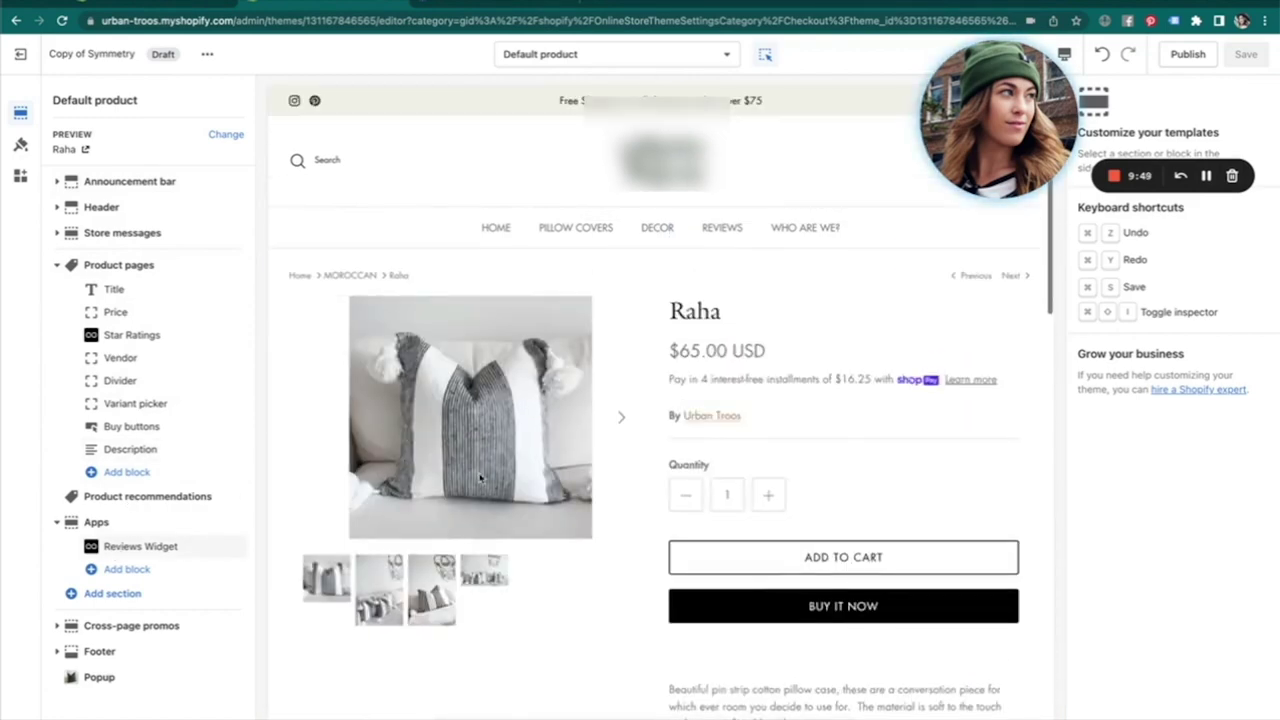
left_click(598, 230)
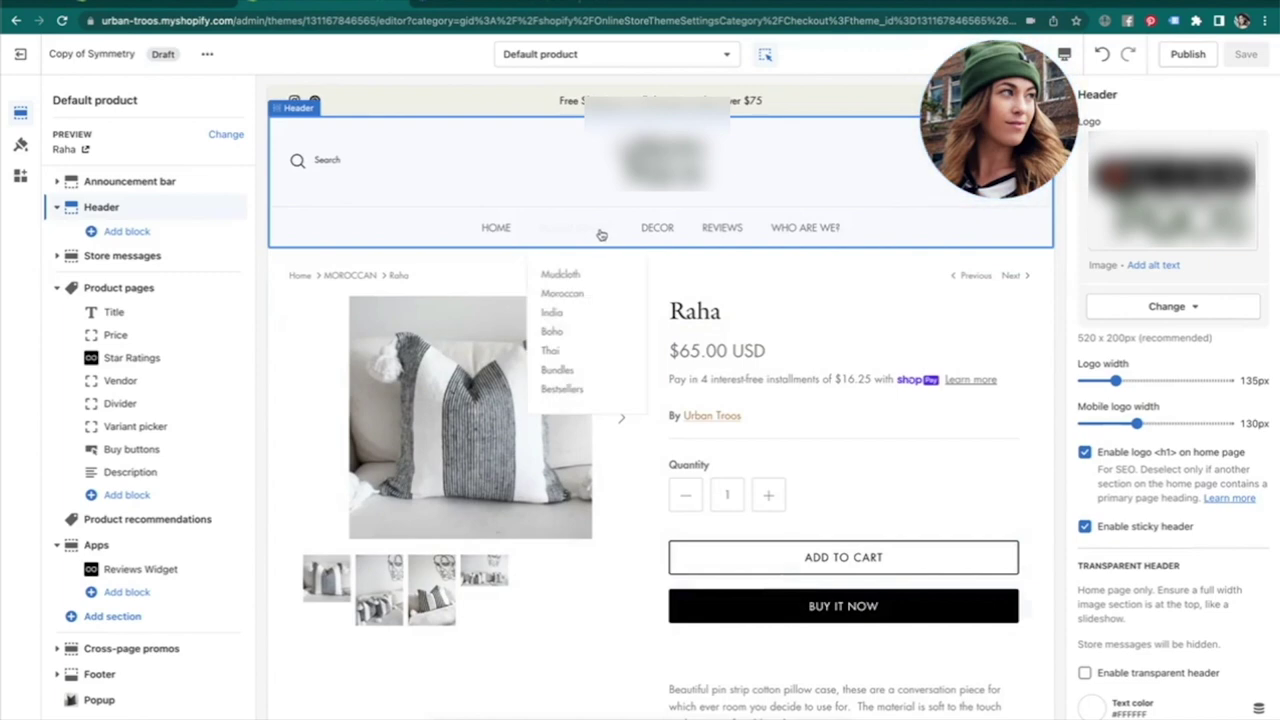
left_click(564, 282)
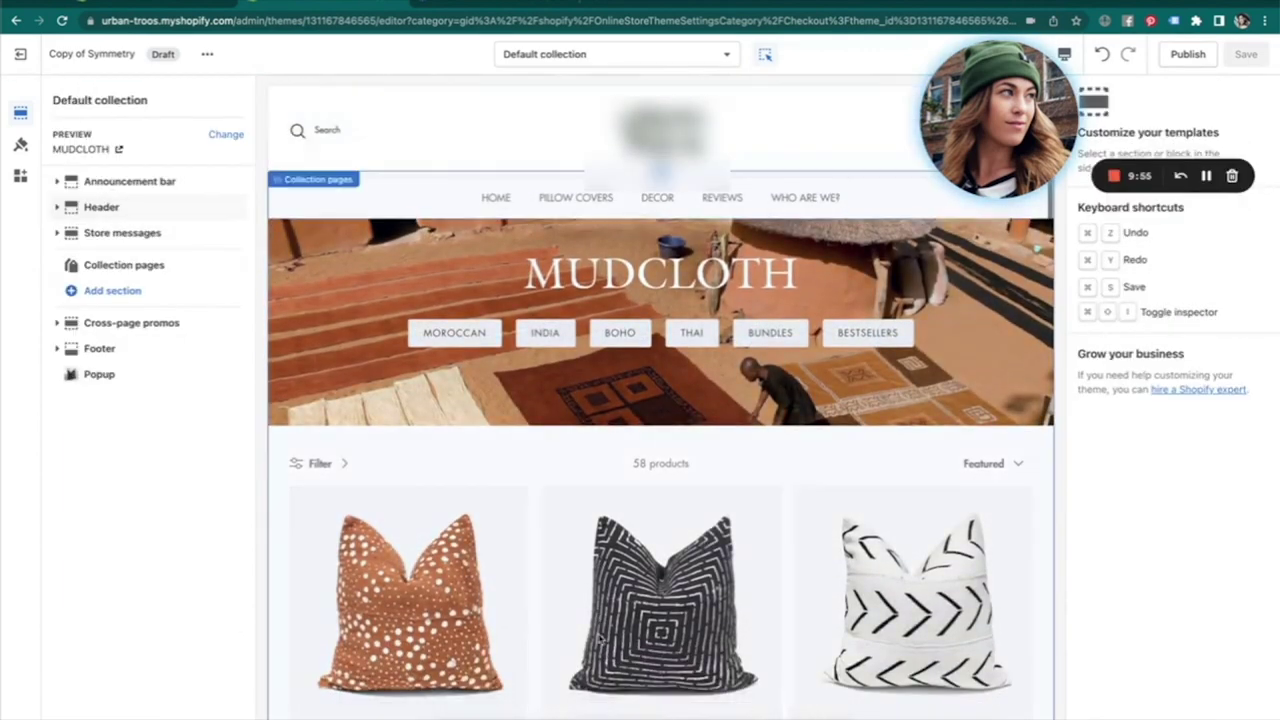
scroll(621, 548, "down", 1)
left_click(621, 548)
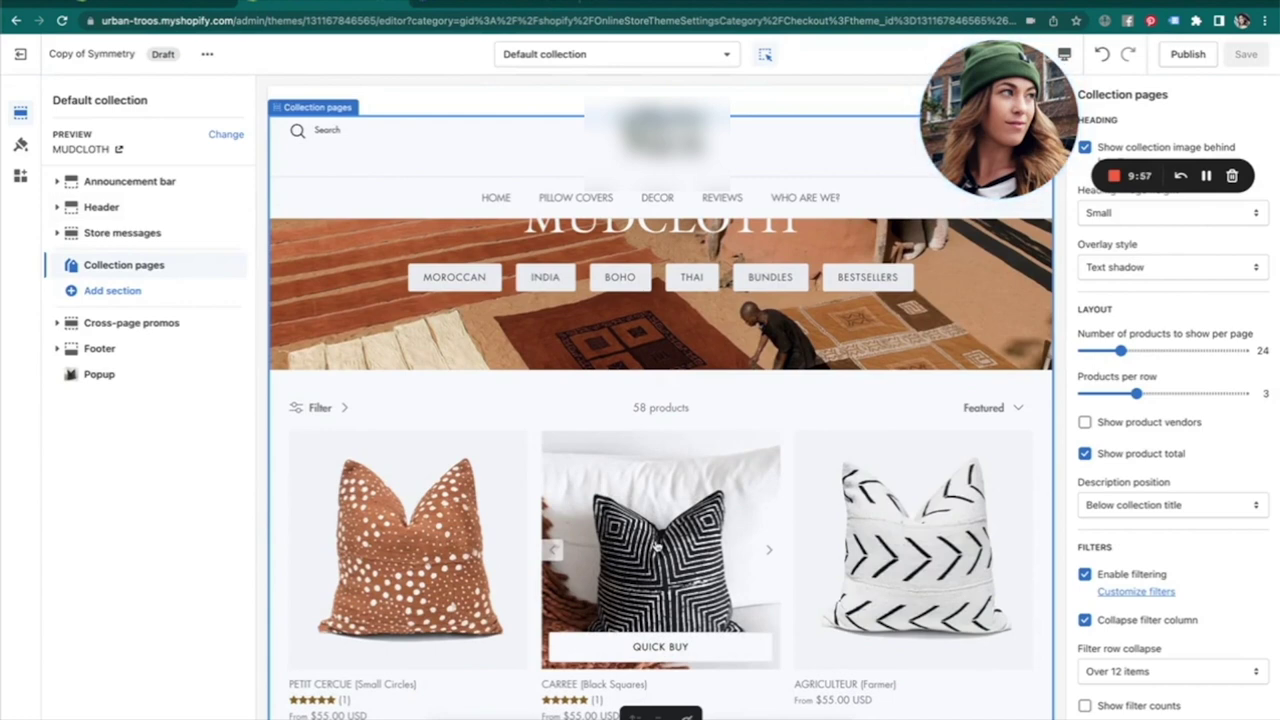
left_click(655, 545)
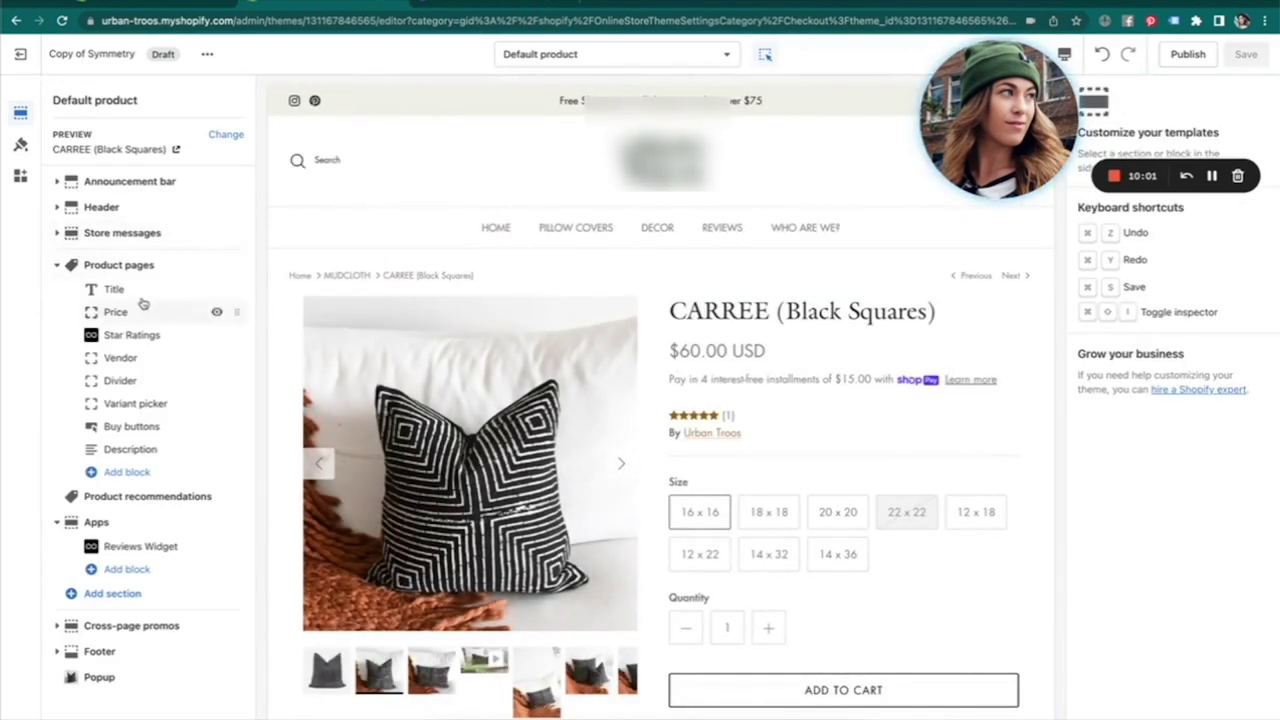
View the theme sections and app sections that can be added to the Default product template, then dismiss the list.
mouse_move(240, 289)
left_mouse_down()
mouse_move(245, 309)
mouse_move(238, 288)
left_mouse_up()
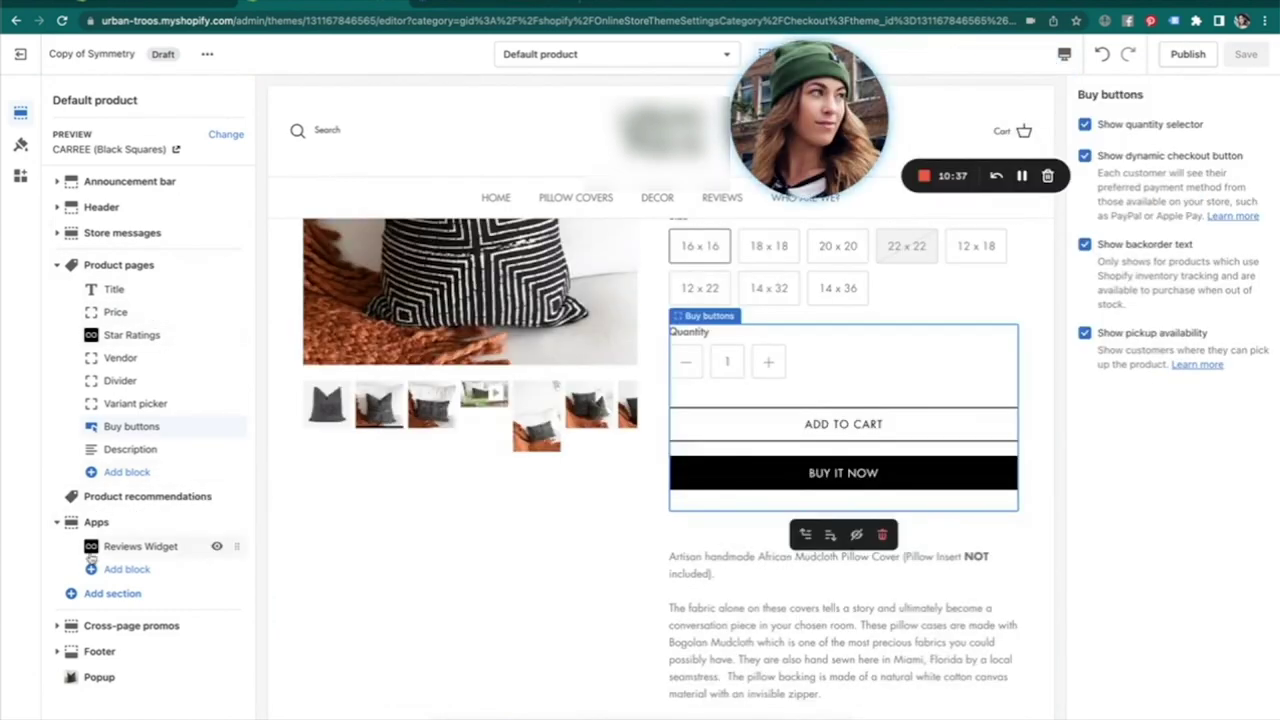
left_click(108, 595)
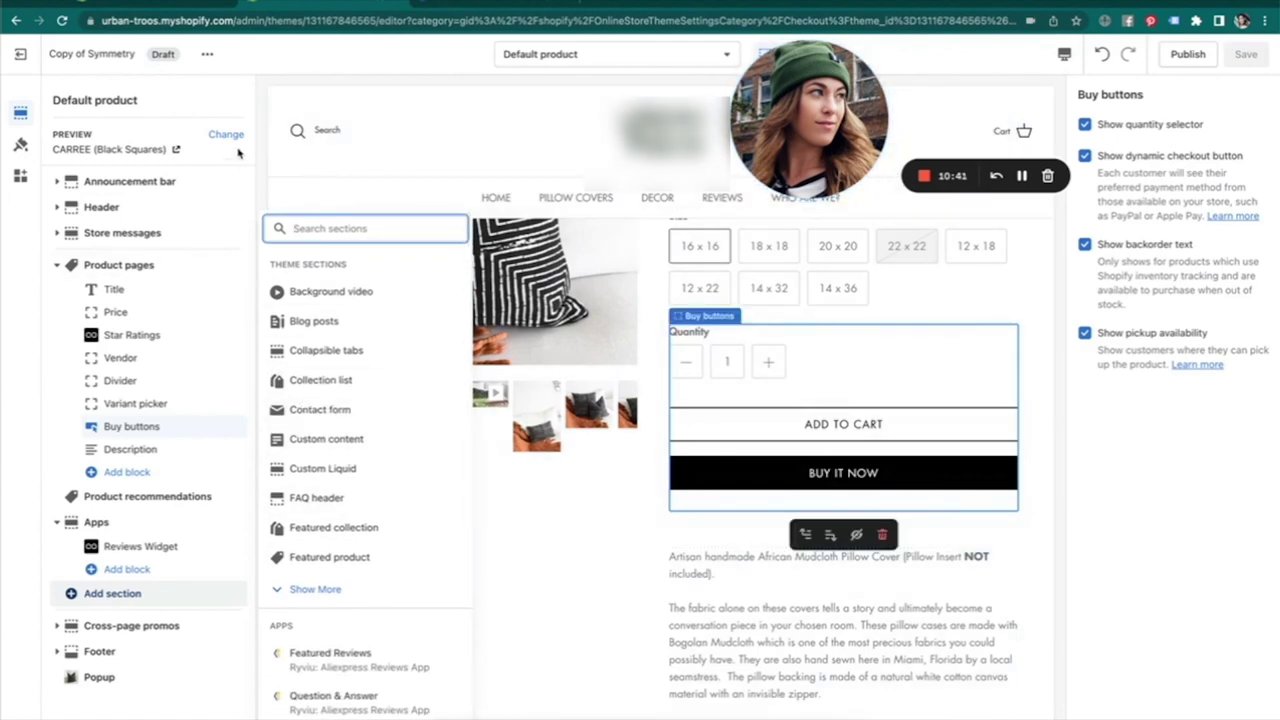
left_click(245, 72)
scroll(503, 470, "up", 5)
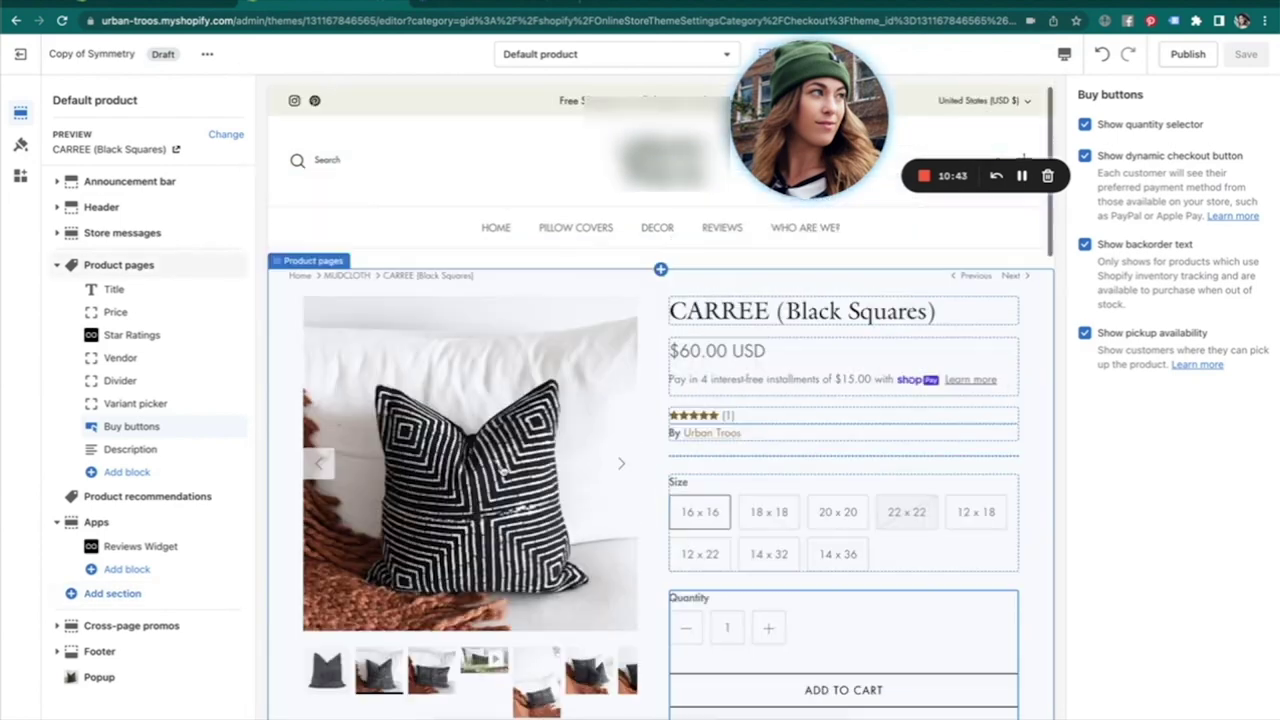
Return to the store's home page in the preview and look over its slideshow, featured collection and reviews.
left_click(500, 233)
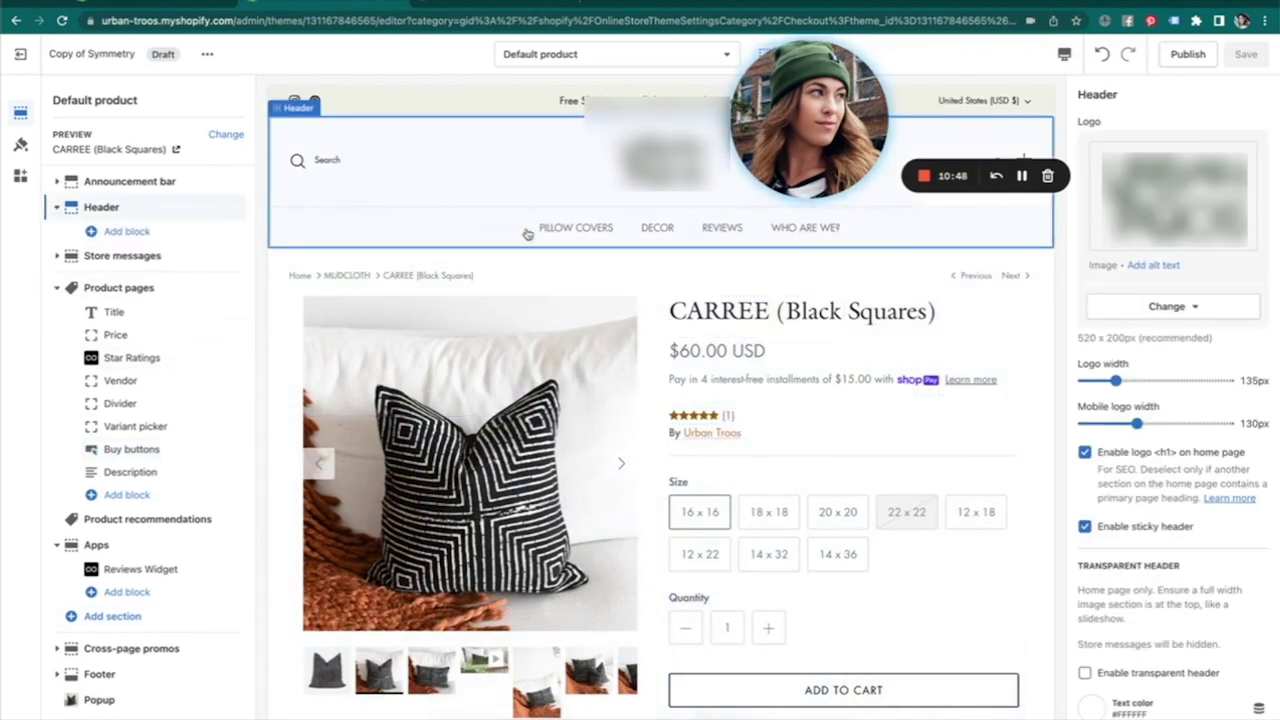
left_click(496, 228)
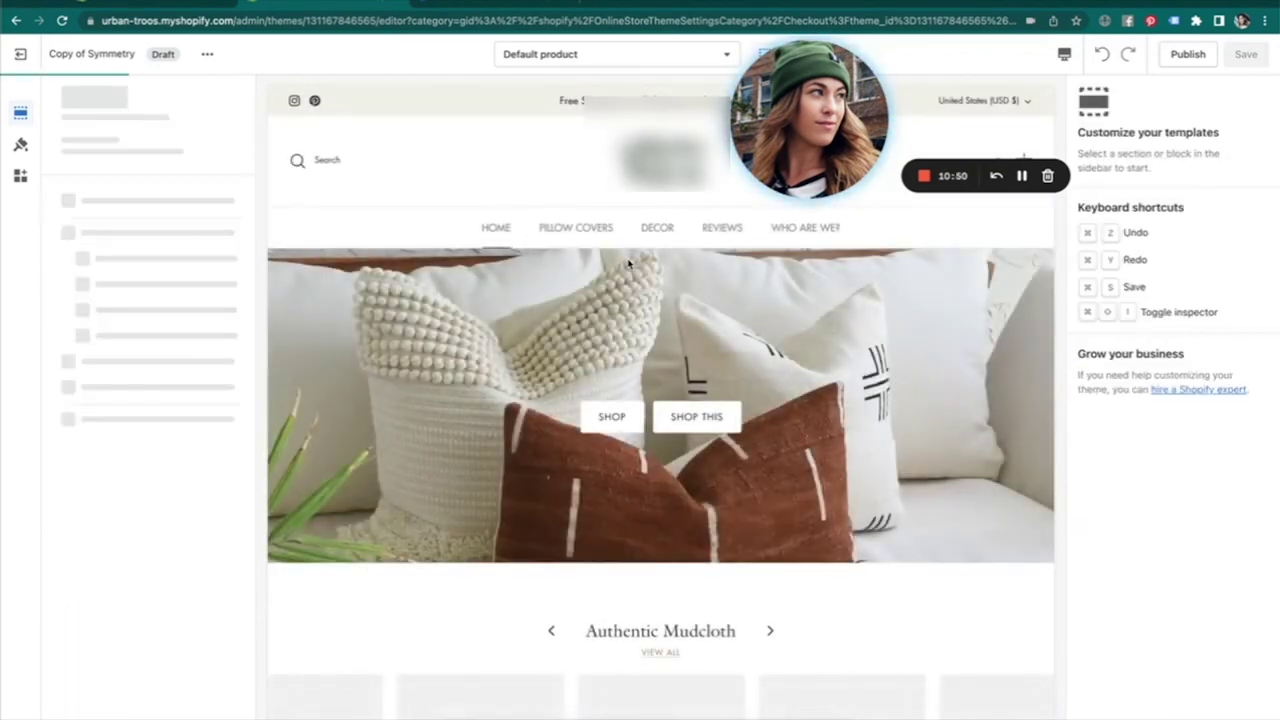
scroll(762, 557, "down", 10)
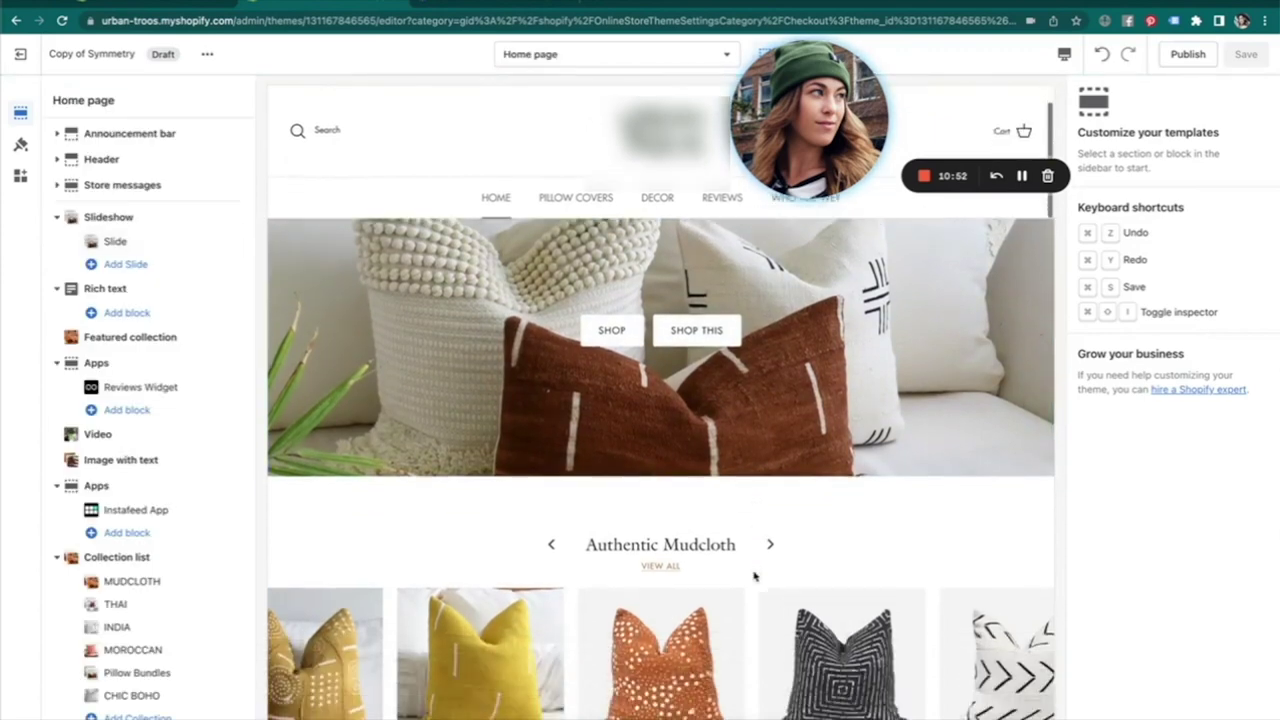
scroll(754, 576, "up", 5)
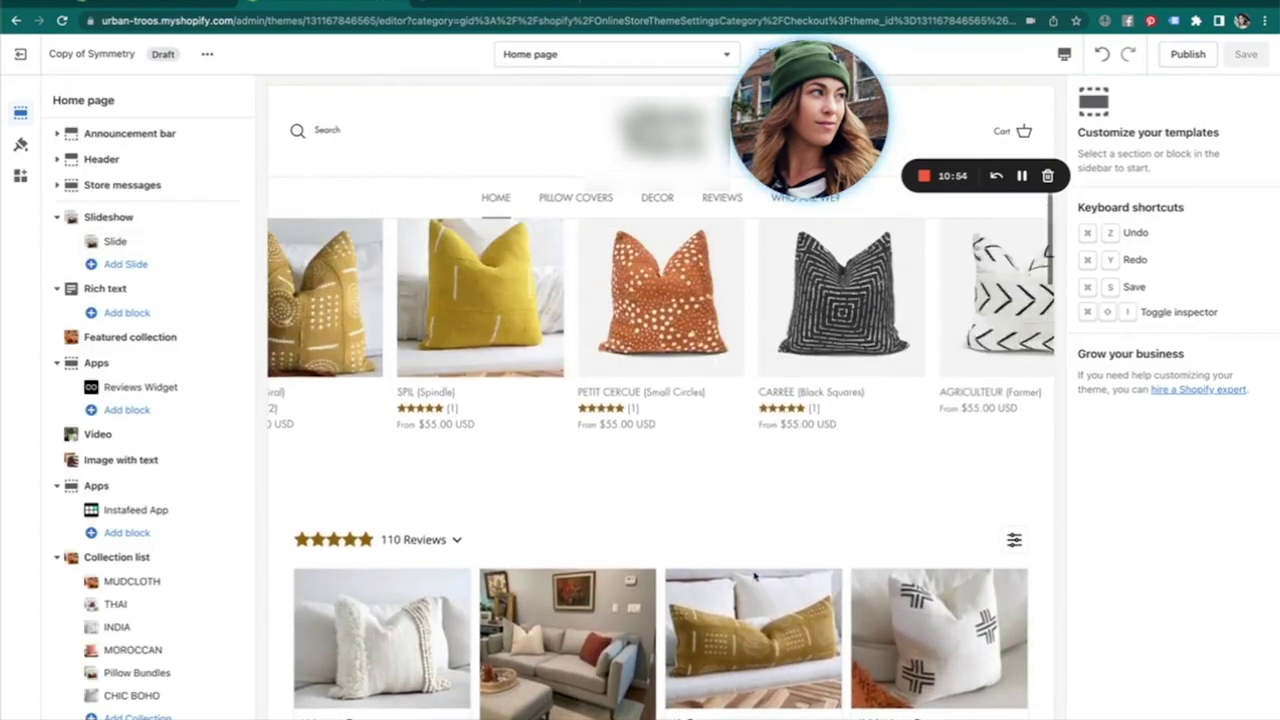
left_click_drag(800, 103, 804, 172)
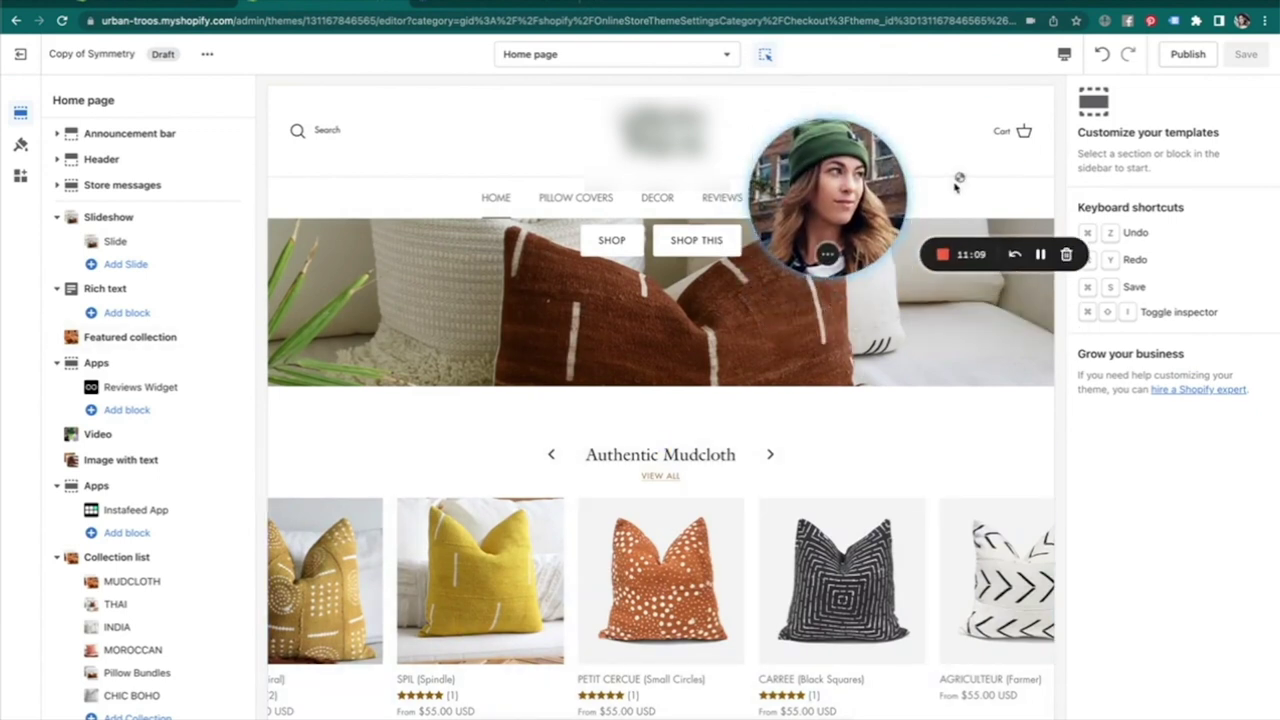
Open Pinterest in a separate browser tab.
left_click(598, 3)
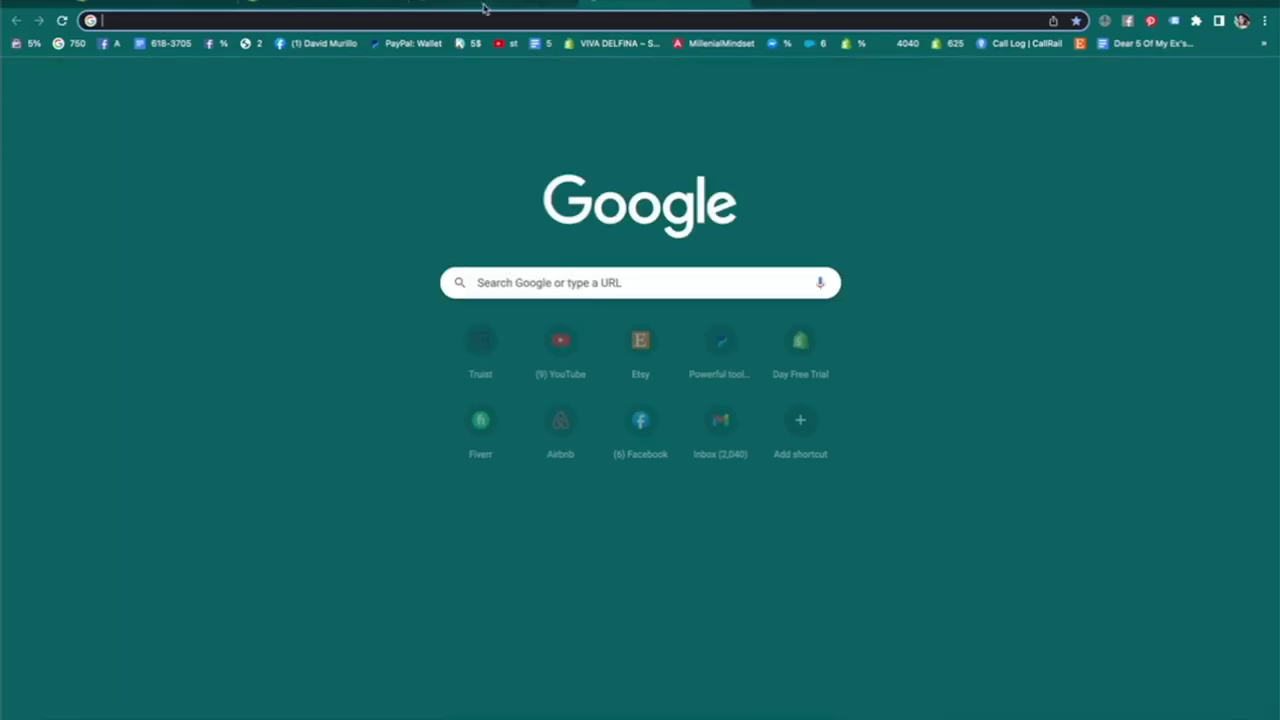
left_click(481, 14)
type("pin")
key("Return")
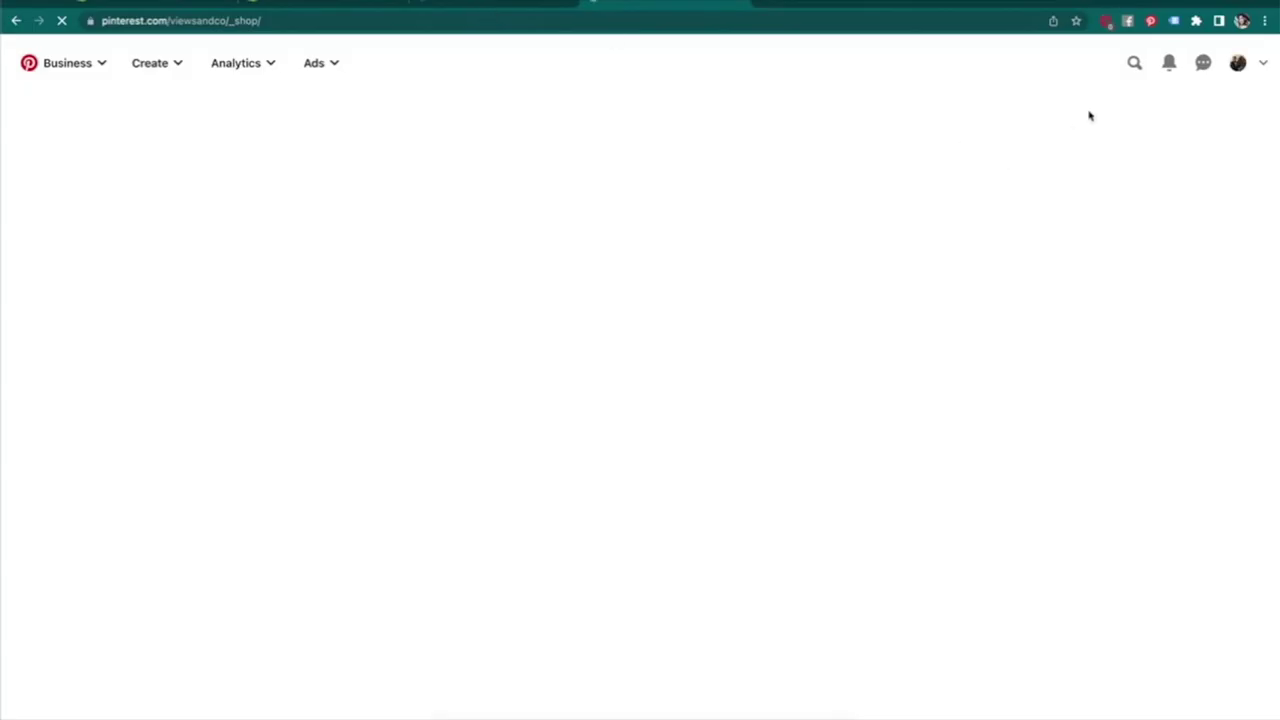
Search Pinterest for "boutique website" and look through the pins for store design inspiration.
left_click(1151, 62)
left_click(1119, 62)
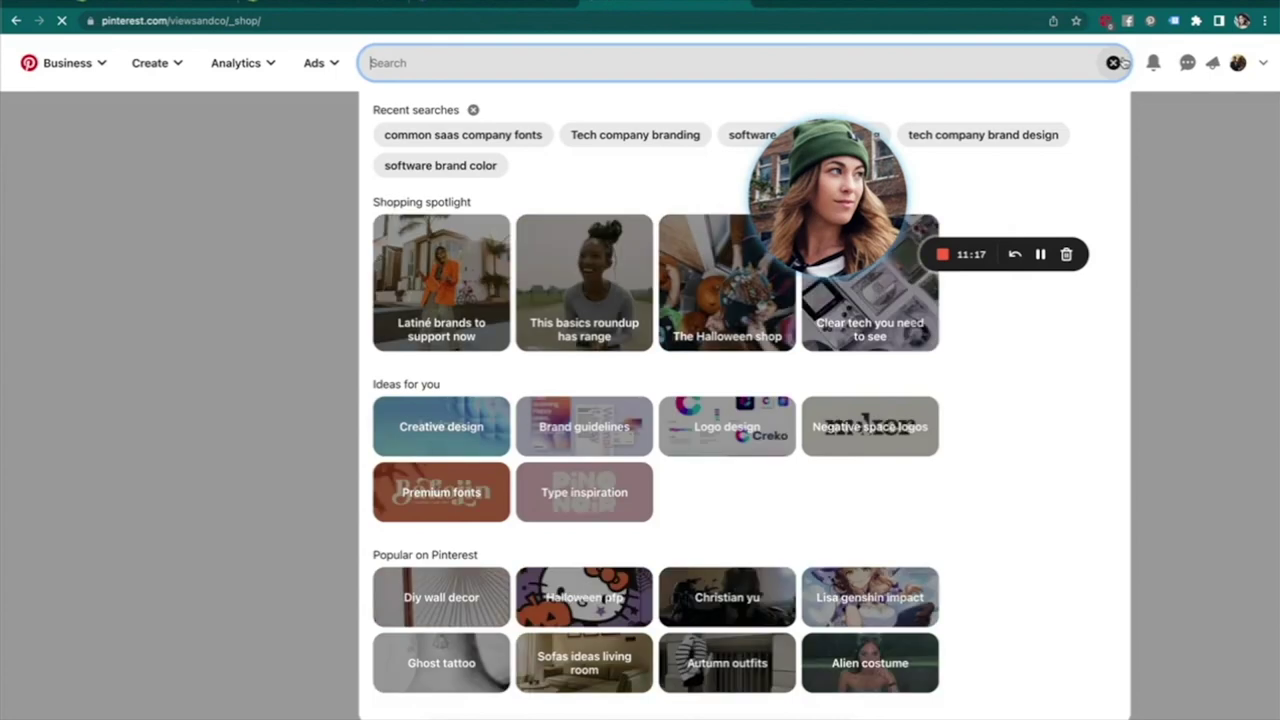
type("bouti")
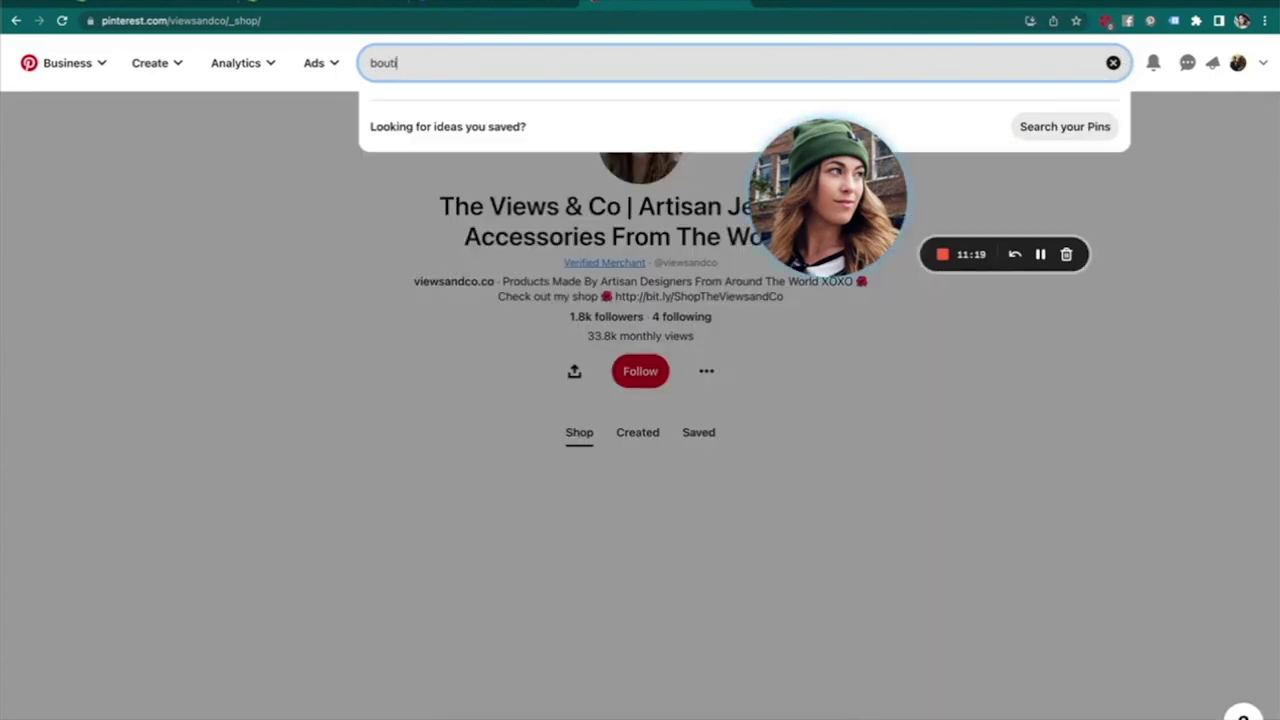
type("que website")
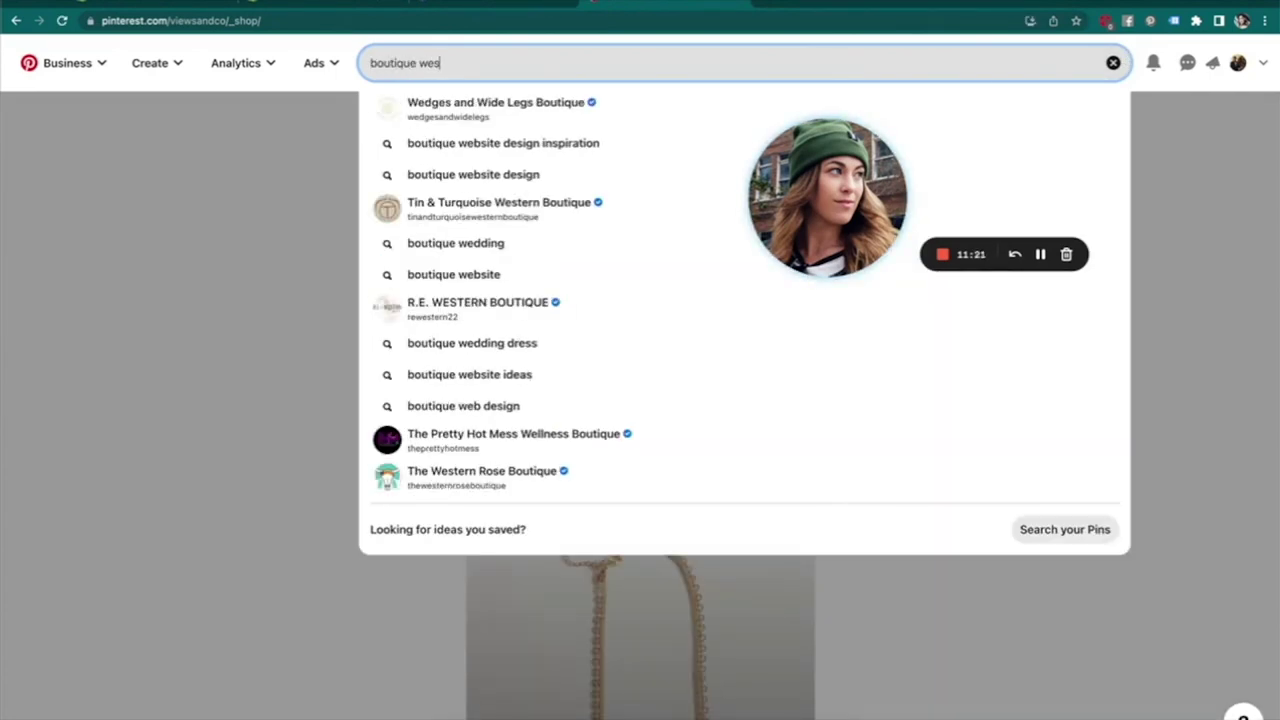
key("Return")
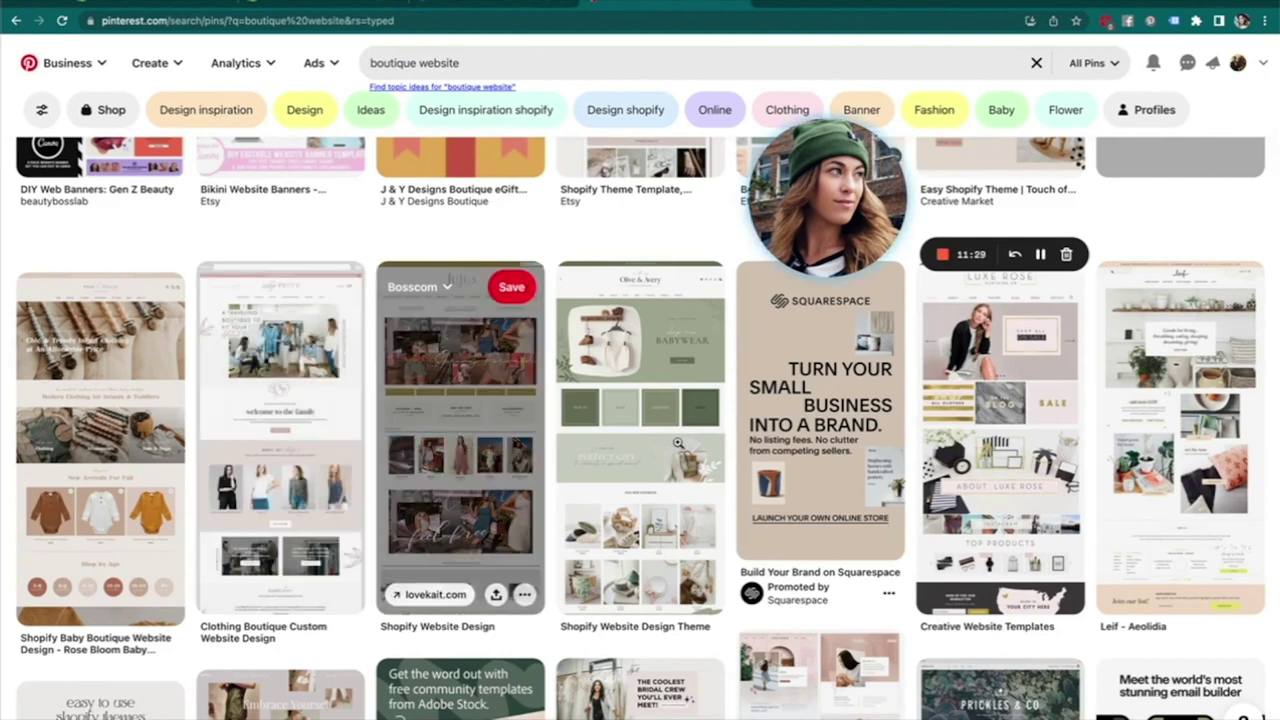
scroll(677, 443, "down", 2)
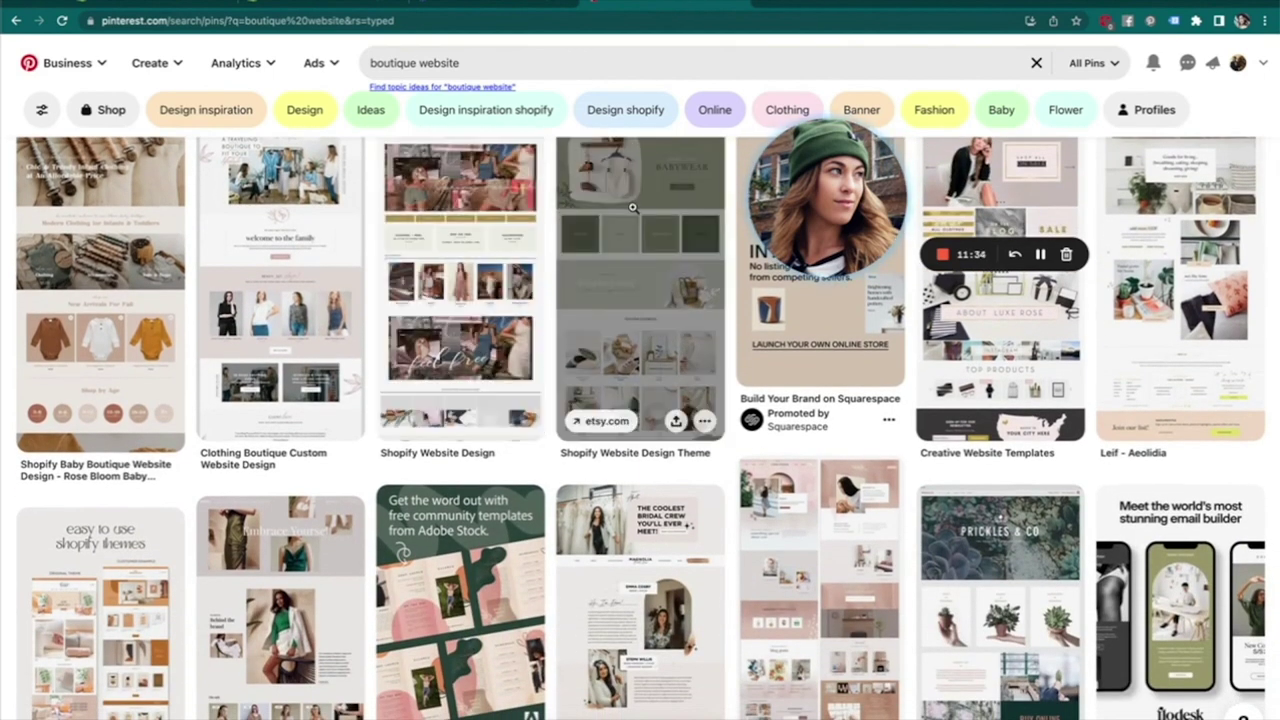
scroll(632, 207, "down", 2)
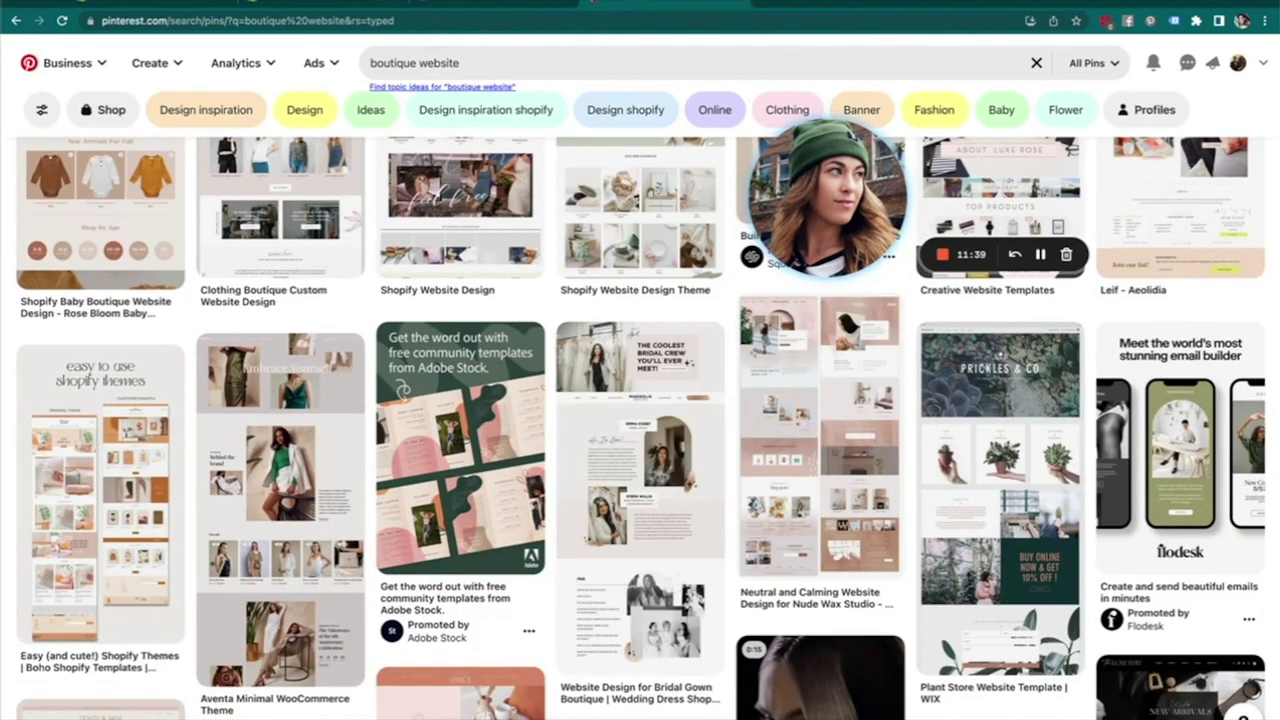
Switch back to the Shopify theme editor showing the store's home page.
left_click(338, 4)
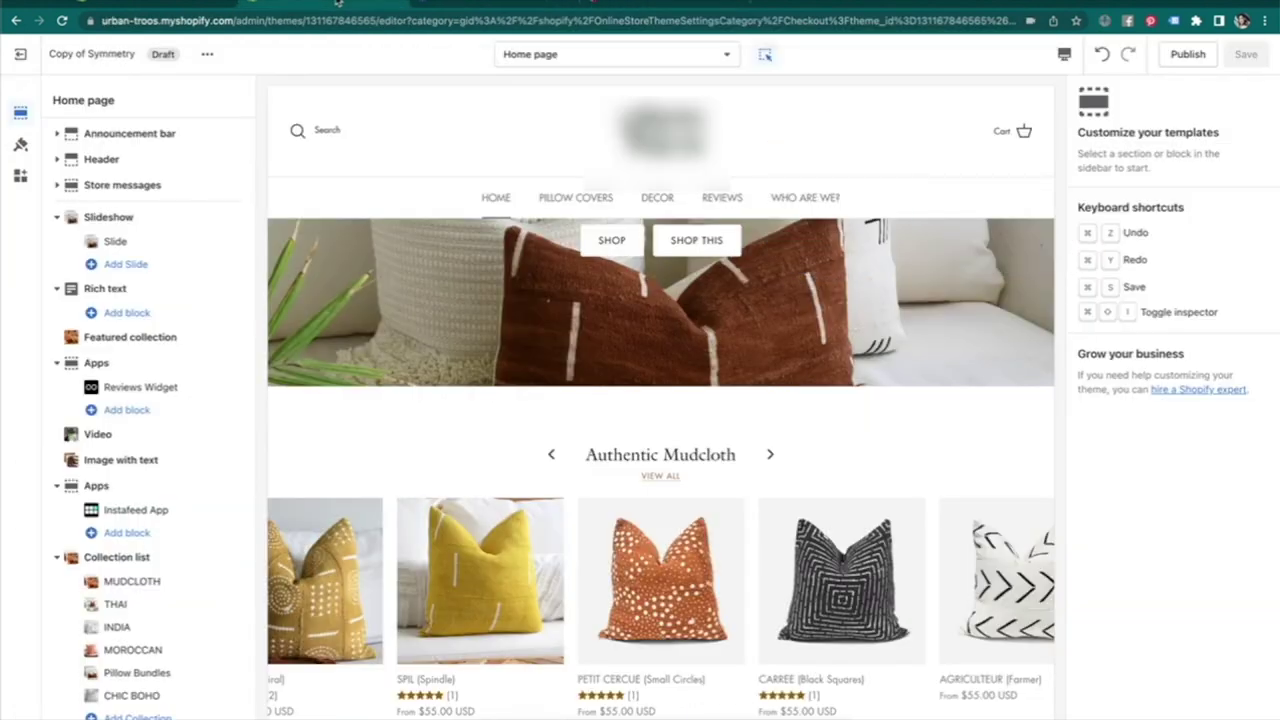
left_click_drag(830, 186, 920, 486)
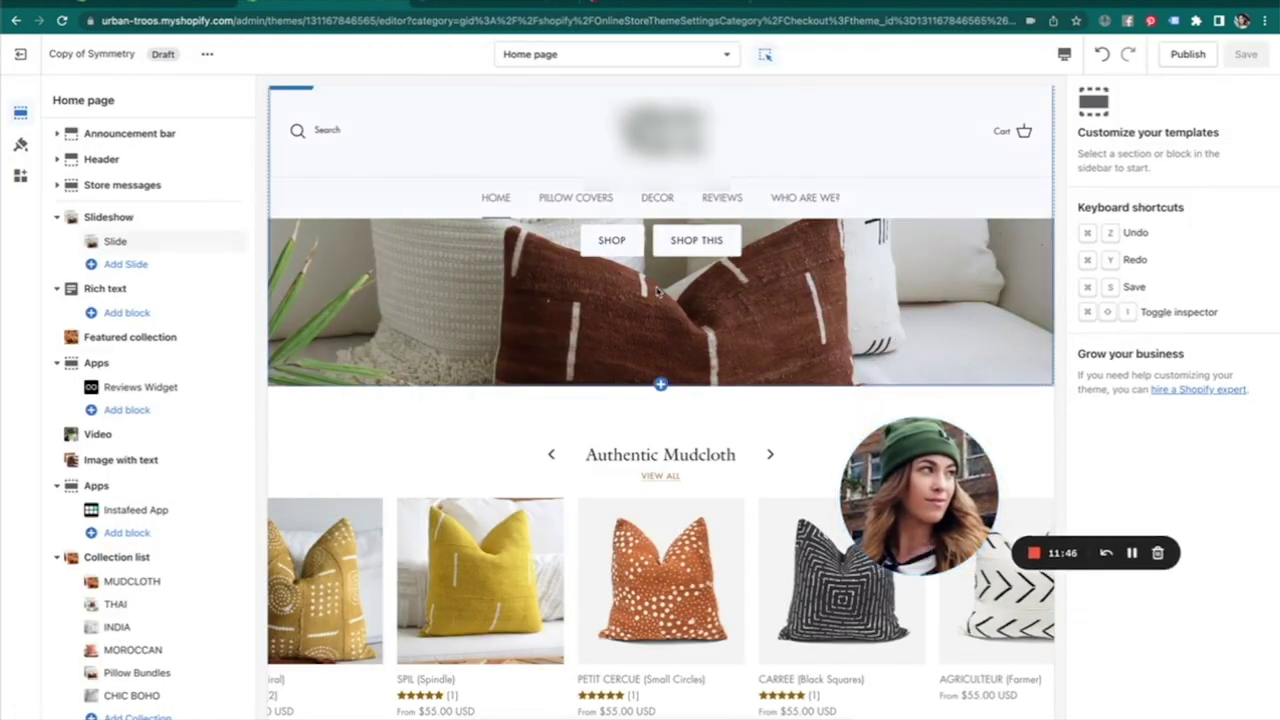
left_click_drag(910, 469, 963, 565)
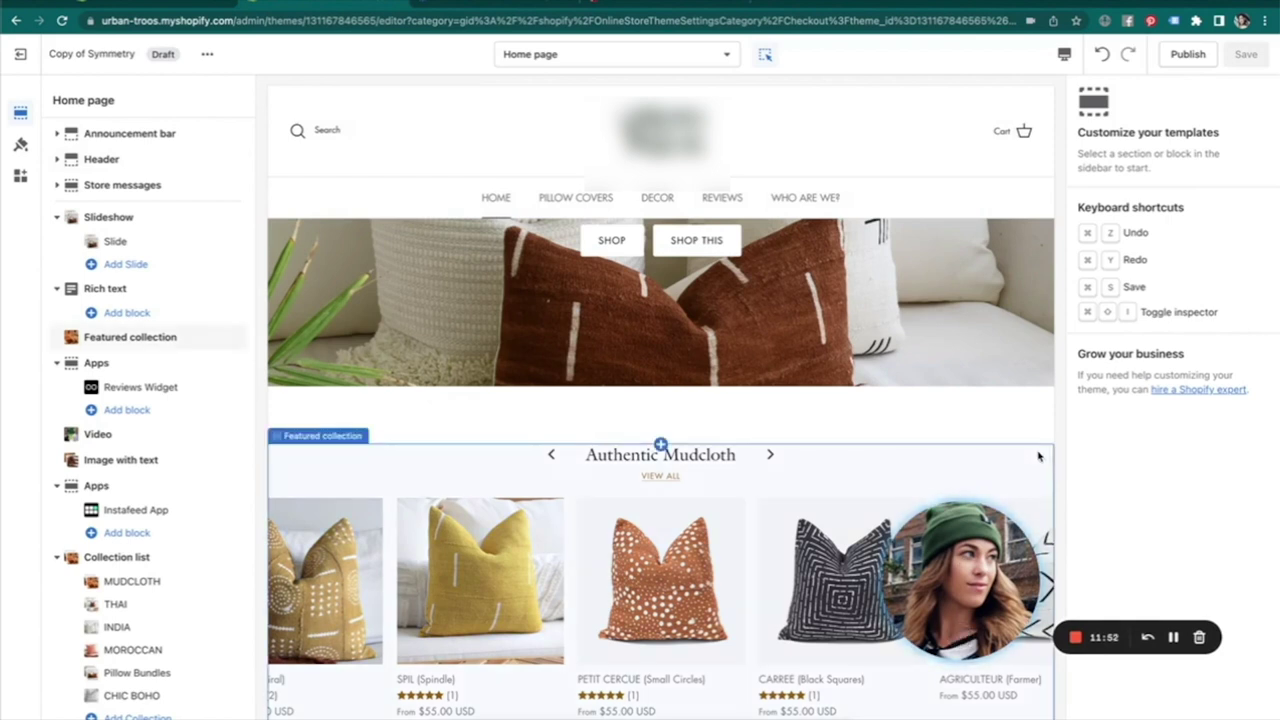